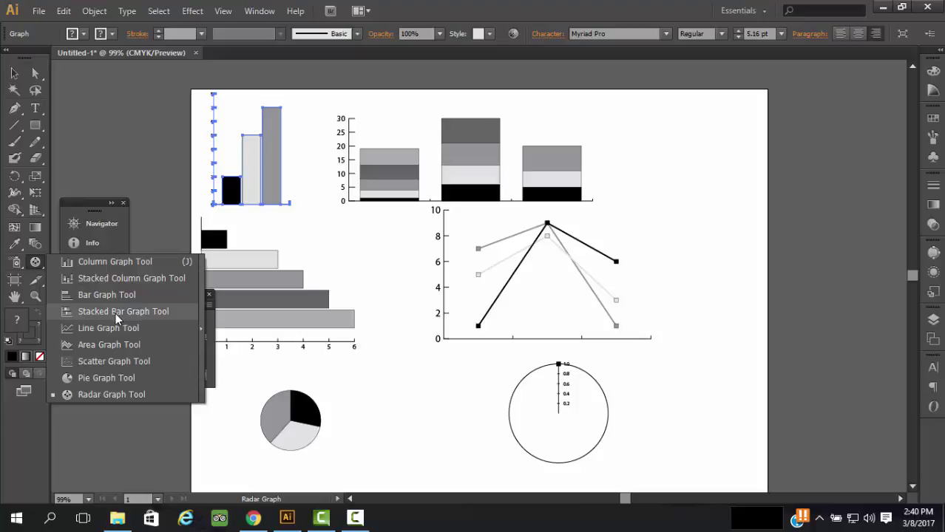
Inspect the radar graph and the column graph by selecting each of them on the artboard.
click(102, 394)
scroll(371, 271, down, 2)
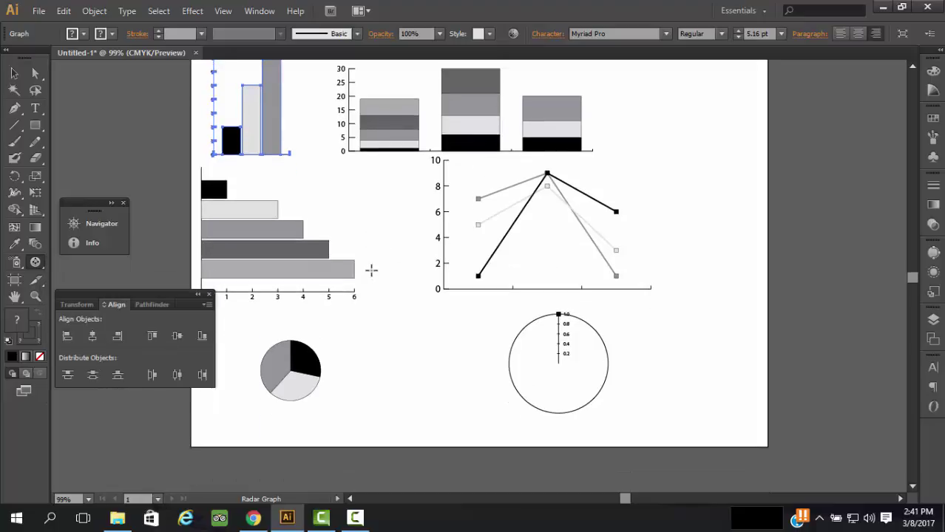
click(14, 73)
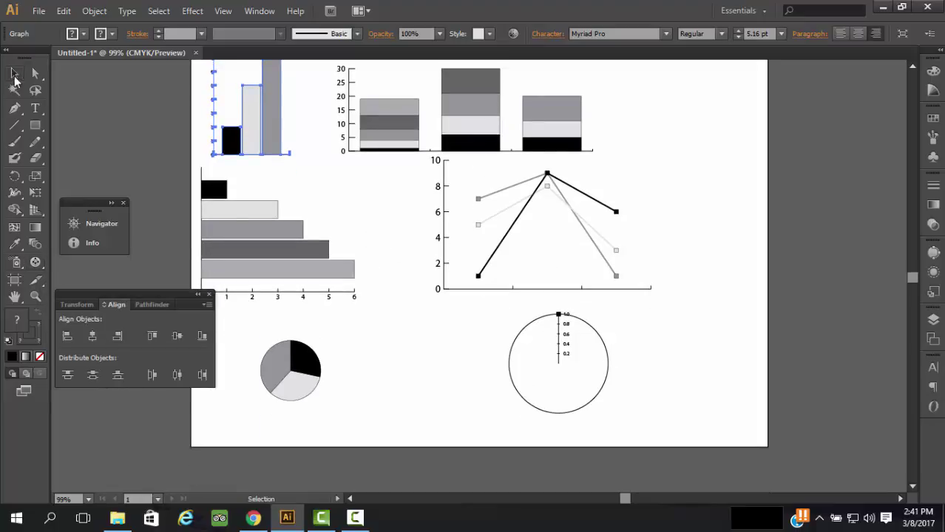
click(562, 323)
click(561, 321)
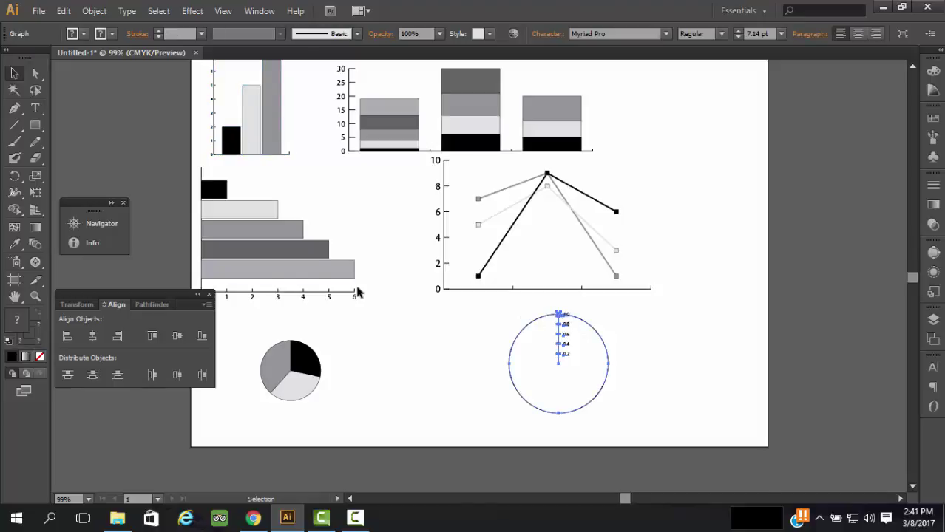
scroll(318, 259, up, 4)
scroll(370, 207, down, 3)
click(270, 145)
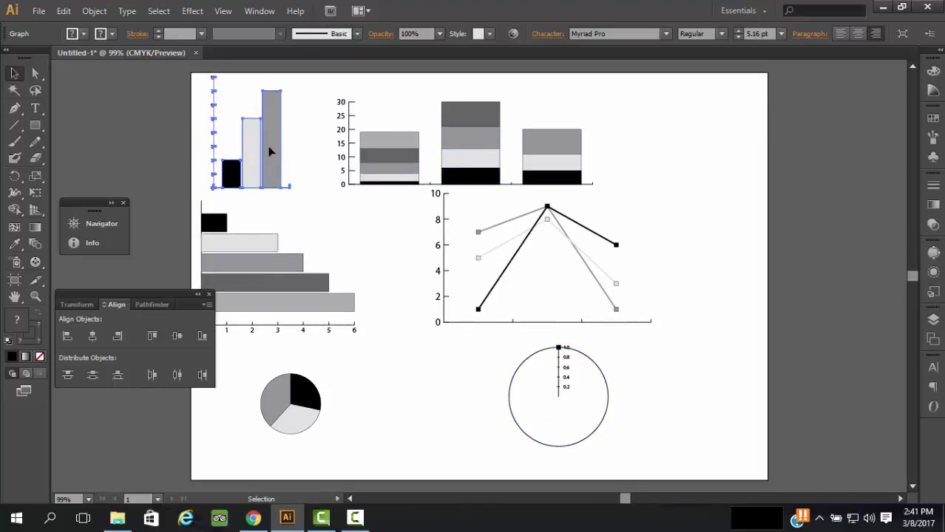
click(473, 187)
click(278, 156)
Inspect the stacked column, bar and pie graphs by selecting each in turn, and view the options available for the pie.
drag(35, 262, 96, 262)
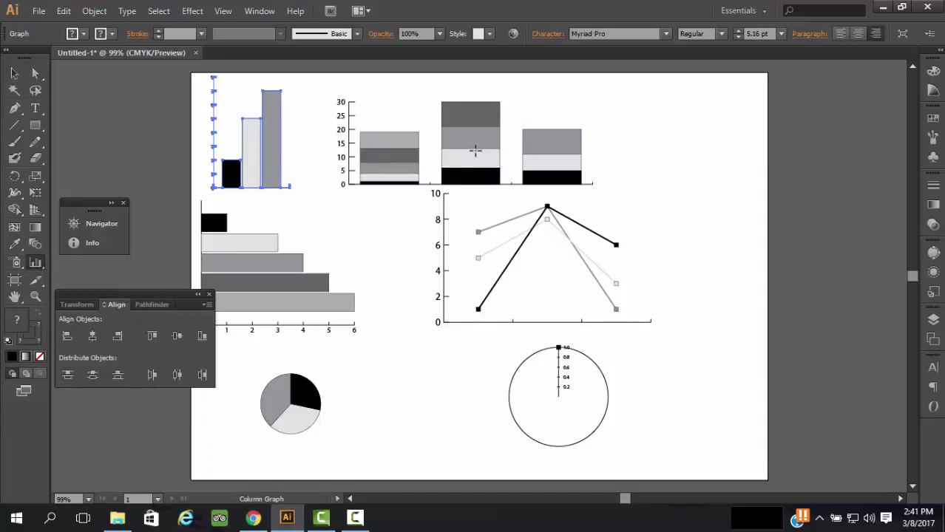
click(14, 73)
click(403, 173)
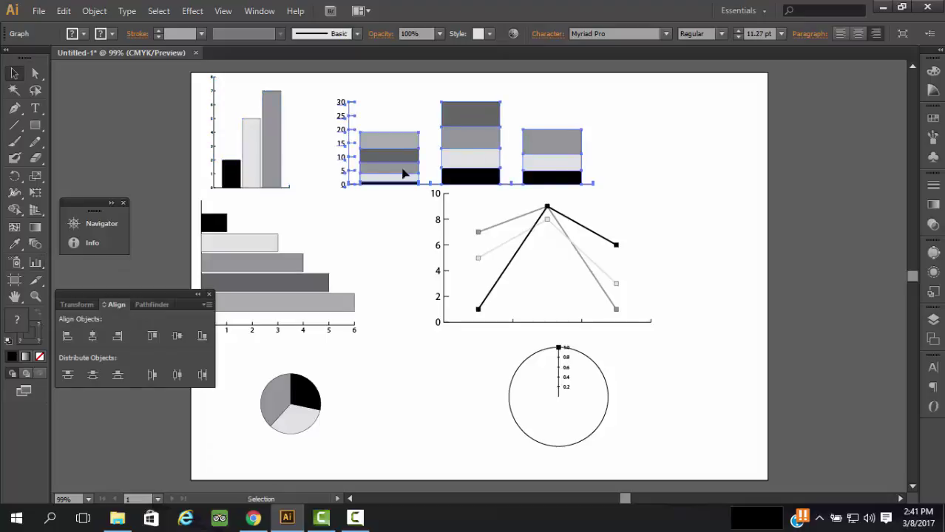
click(246, 265)
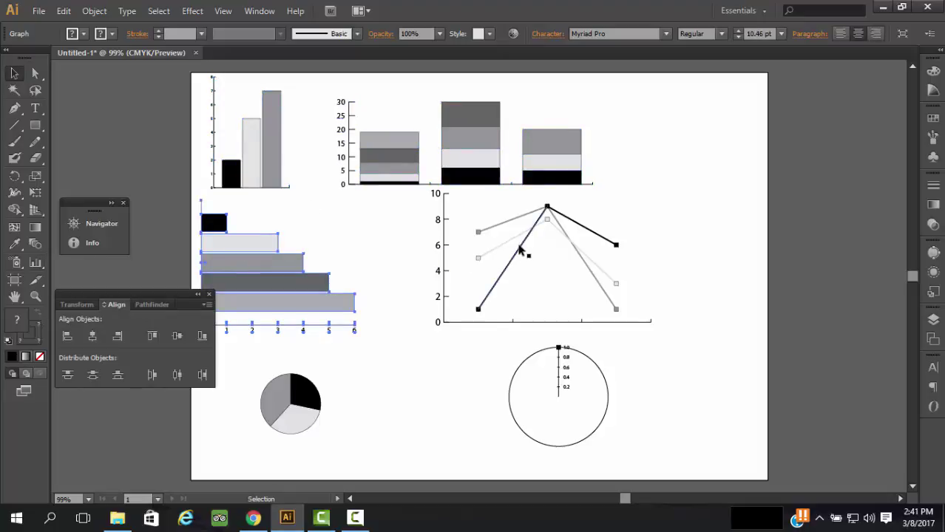
key(ctrl+shift+a)
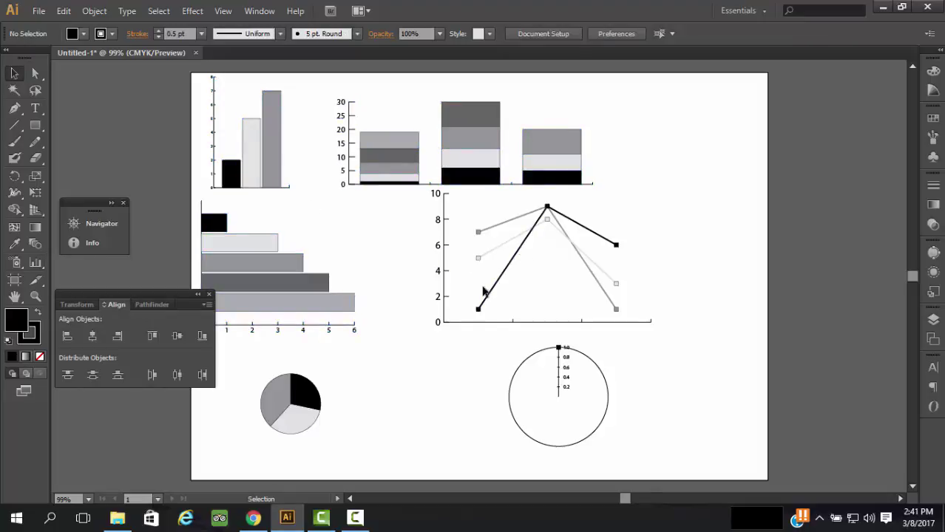
click(309, 411)
scroll(412, 342, down, 2)
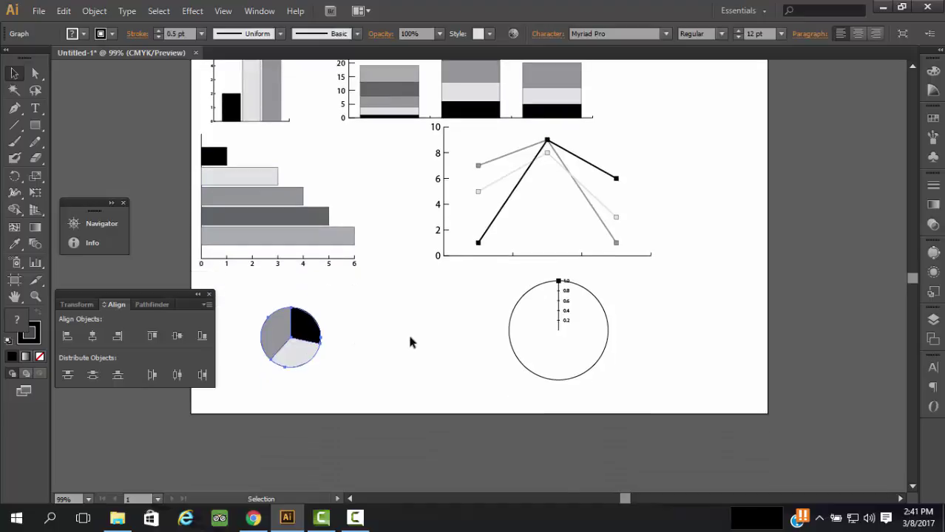
right_click(315, 339)
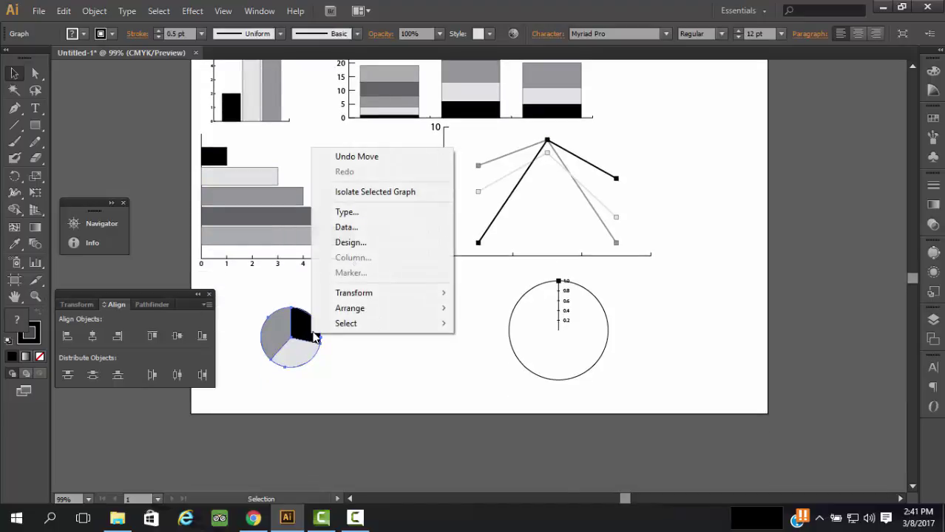
click(386, 355)
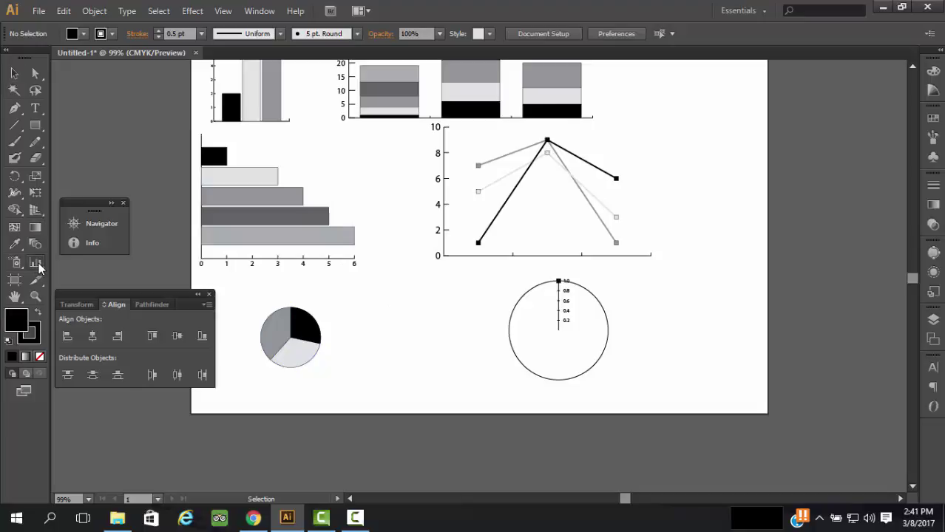
Draw a large pie graph over the artboard's right edge and apply the data values 6, 7 and 8 in one row.
drag(36, 262, 89, 378)
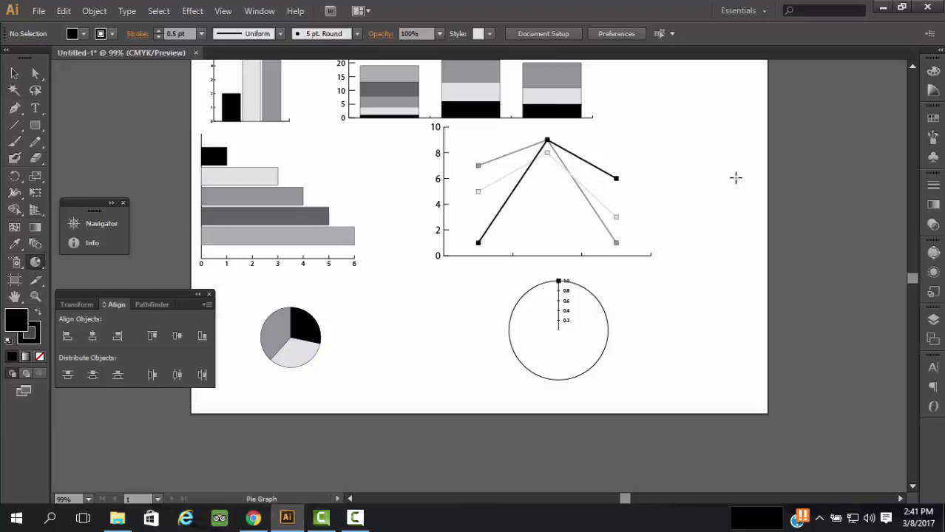
drag(666, 105, 861, 271)
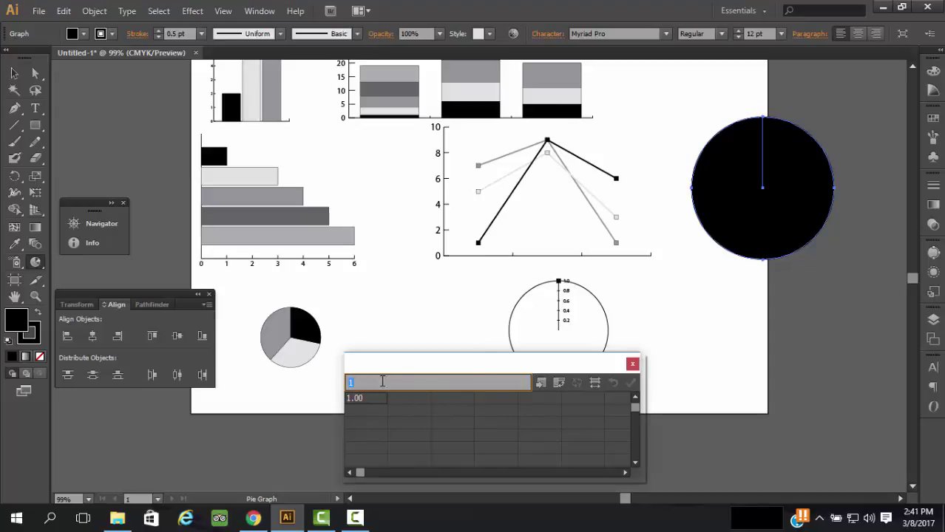
text(6)
click(407, 399)
text(7)
click(452, 401)
text(8)
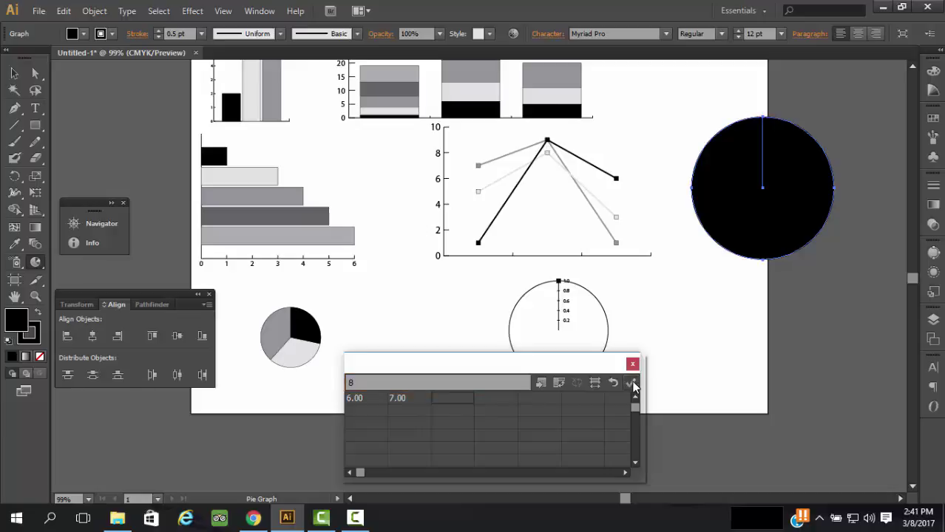
click(630, 383)
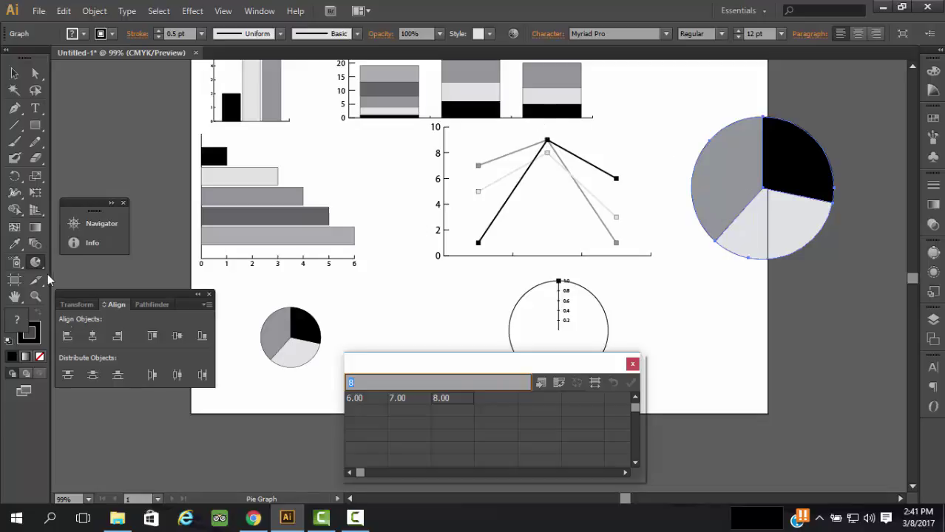
Try to fill the new pie graph's black slice with the yellow swatch using the Live Paint Bucket.
click(16, 213)
drag(16, 214, 67, 224)
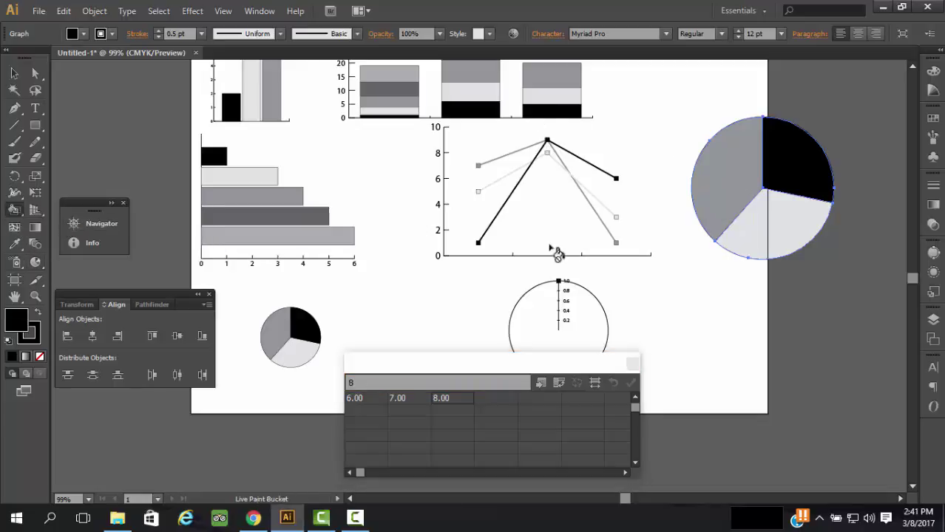
click(934, 119)
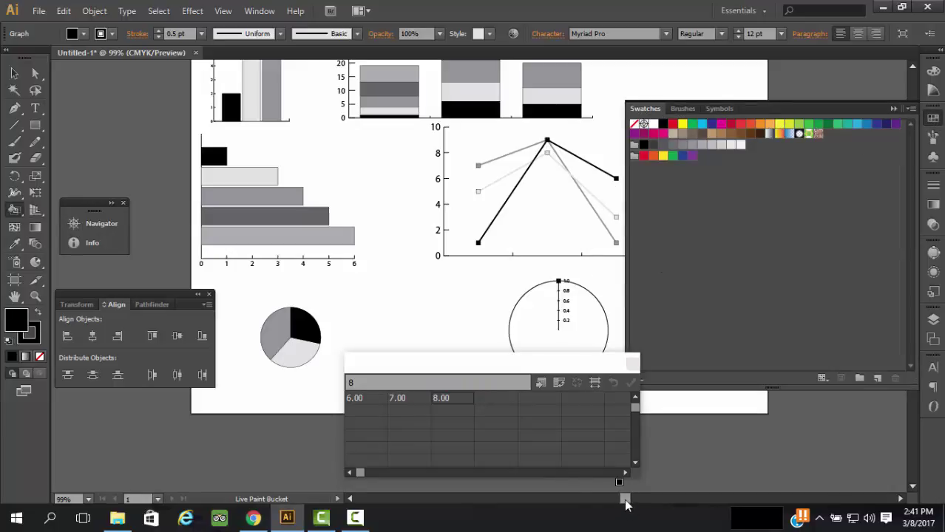
drag(625, 502, 634, 500)
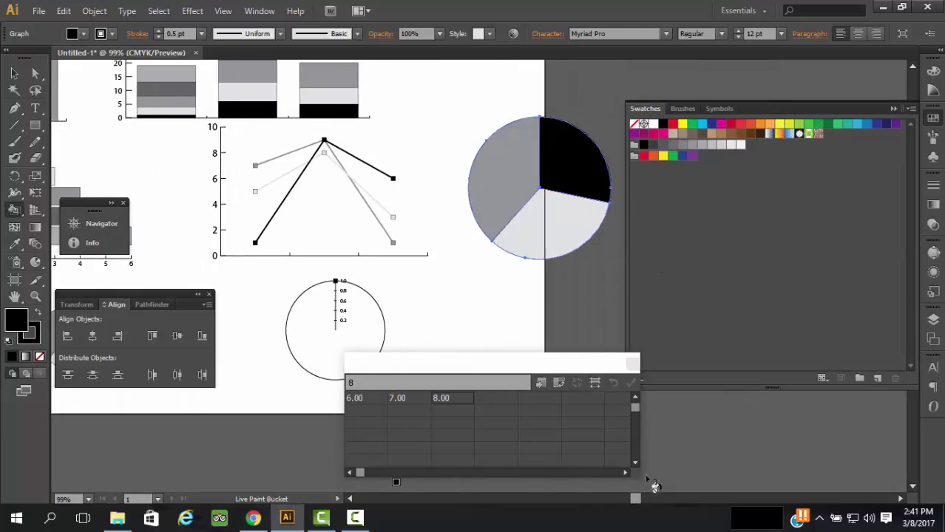
click(682, 125)
click(565, 154)
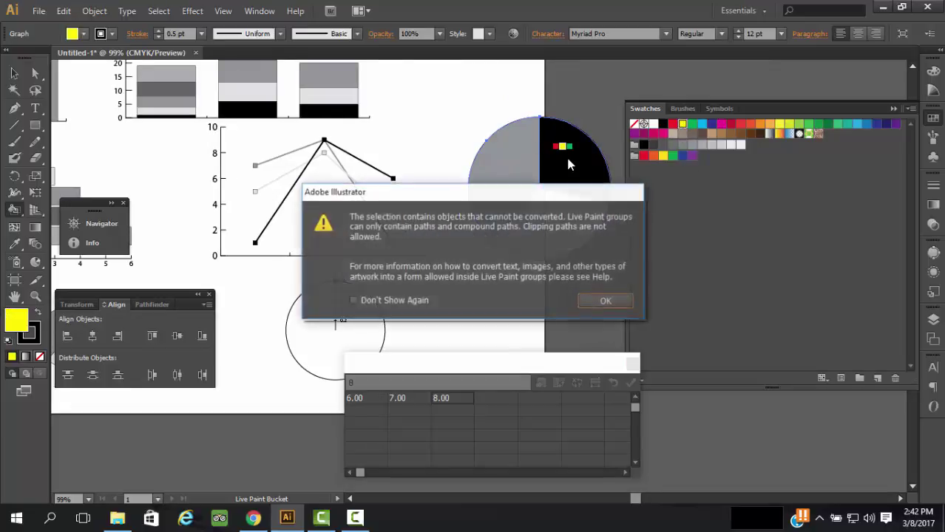
click(602, 303)
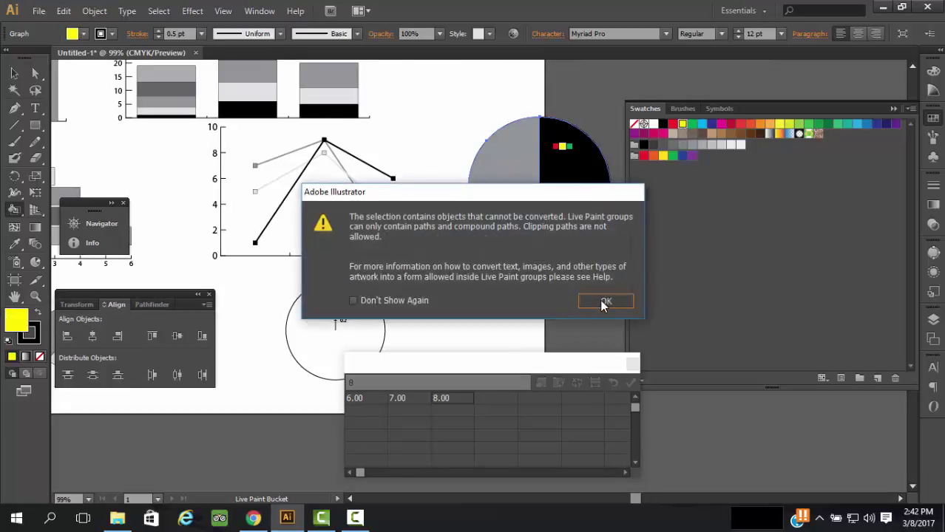
click(588, 195)
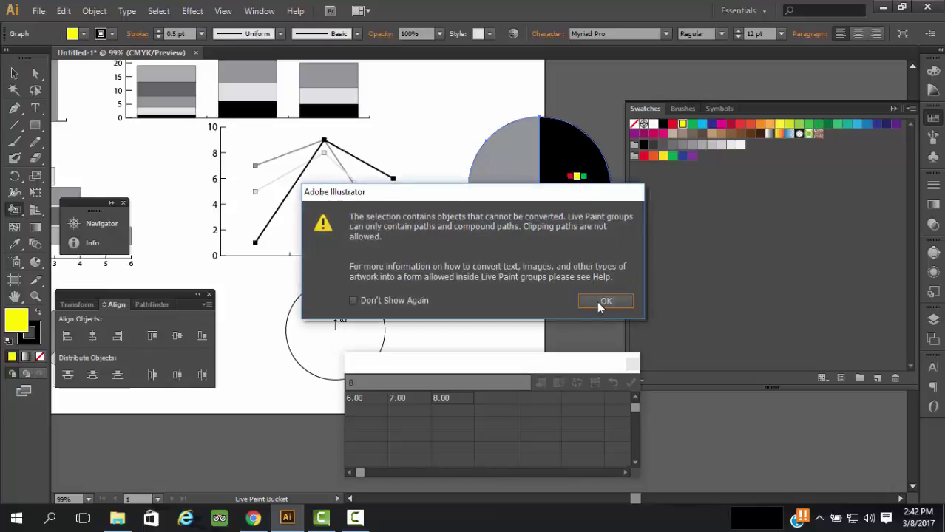
click(600, 302)
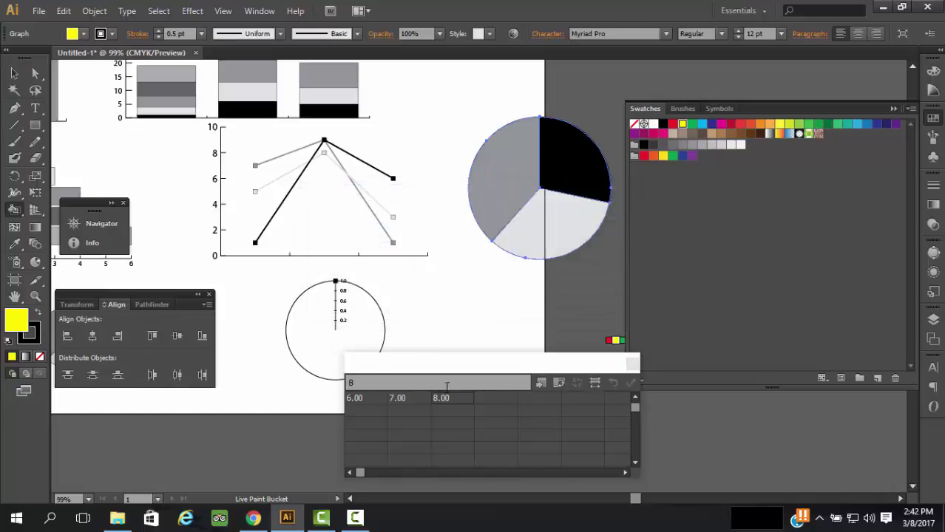
Close the graph data window and retry the yellow Live Paint fill on the black slice.
click(606, 399)
click(633, 364)
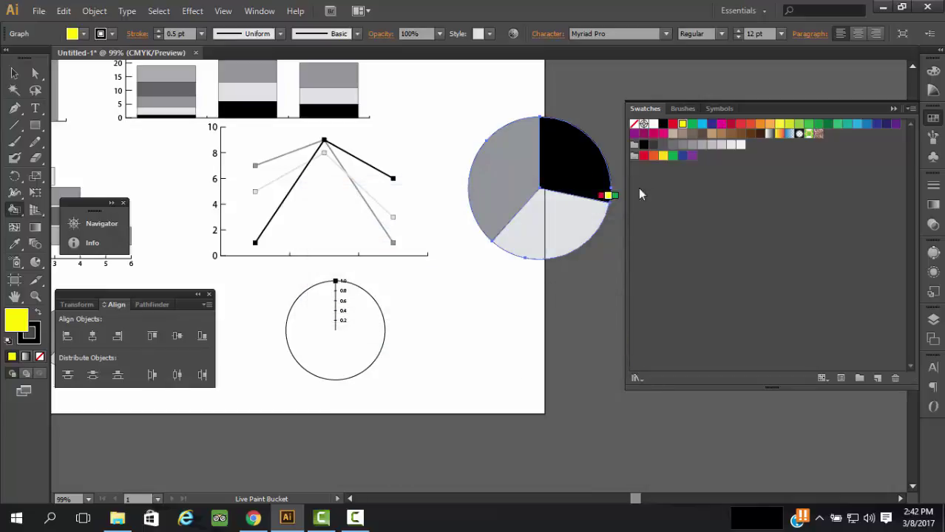
click(584, 173)
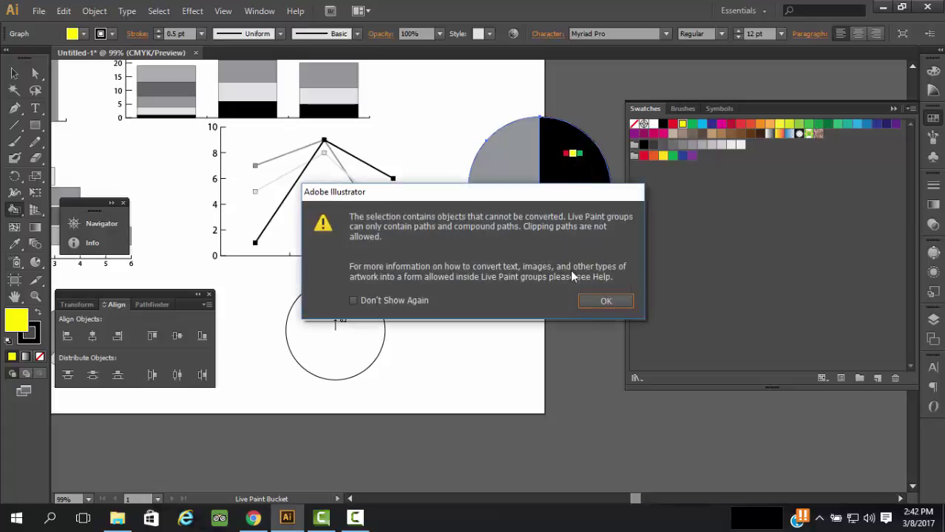
click(607, 302)
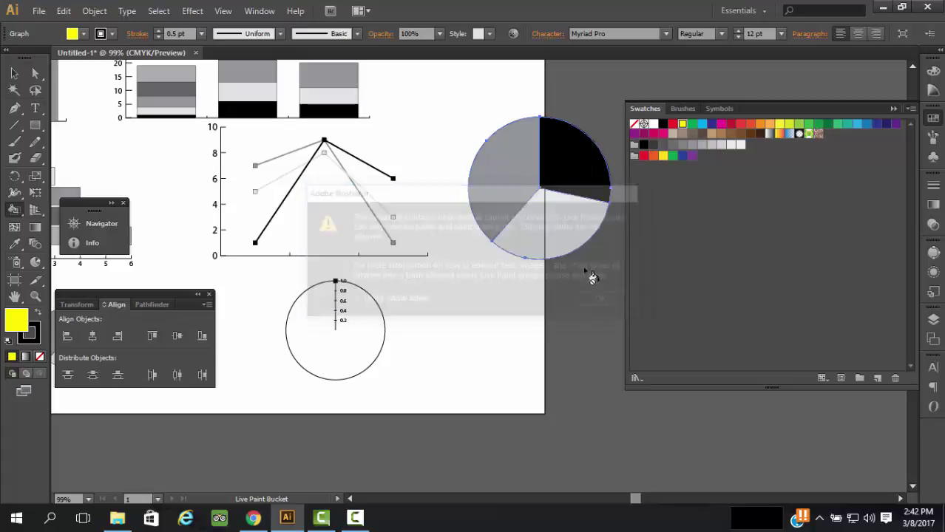
Try to expand the large pie graph with the Expand command and reselect it.
click(14, 73)
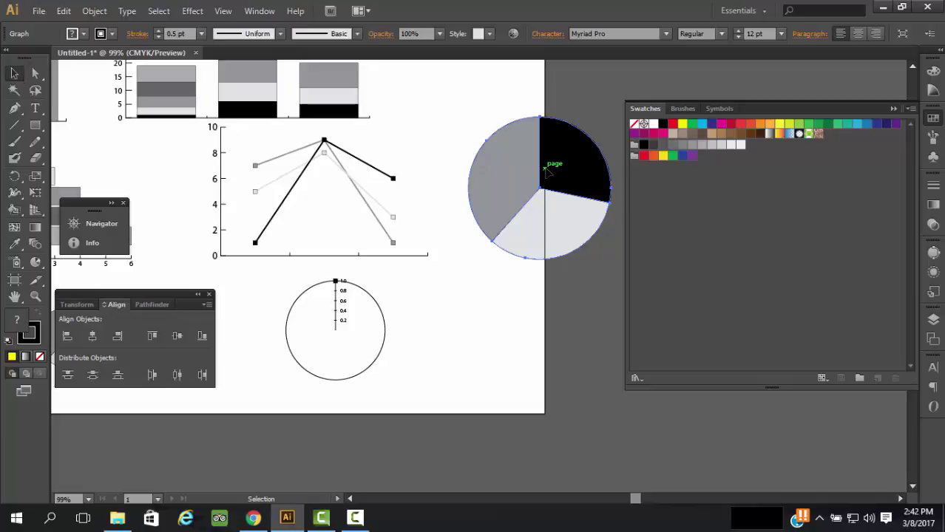
click(94, 15)
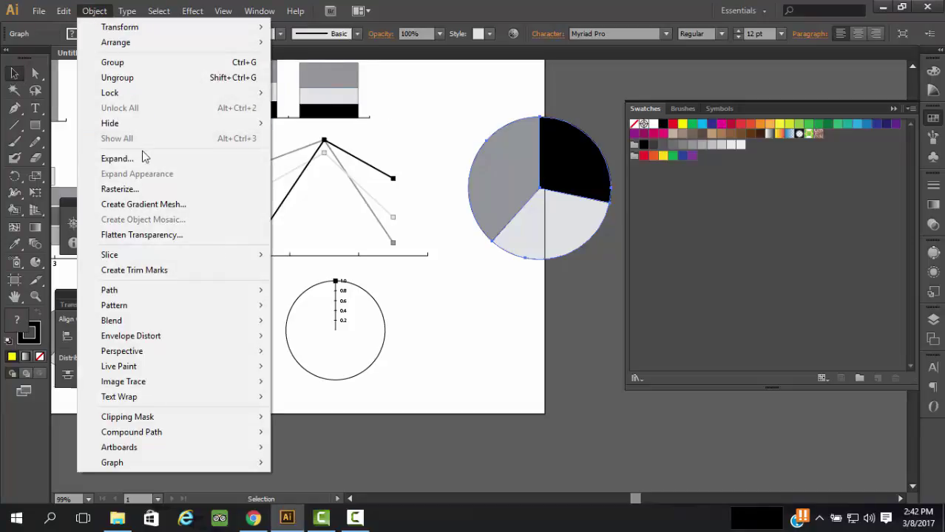
click(111, 156)
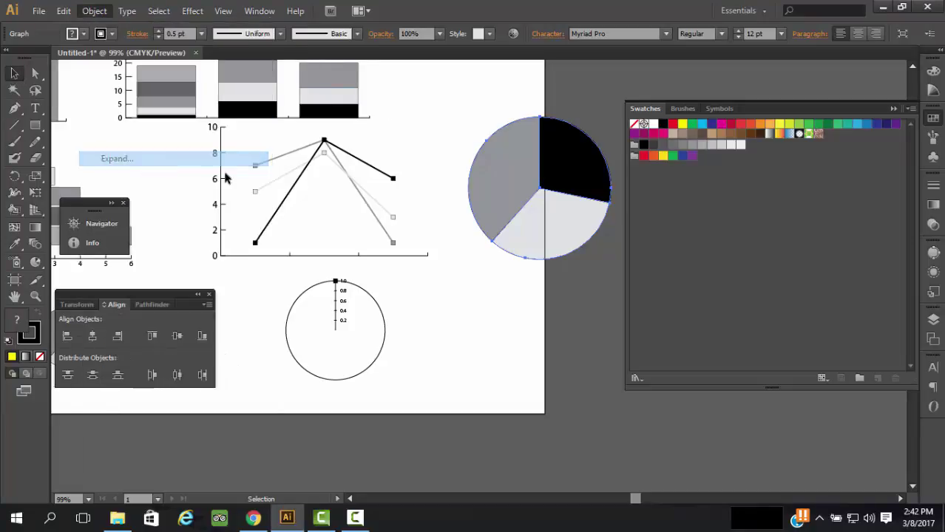
click(528, 277)
click(517, 177)
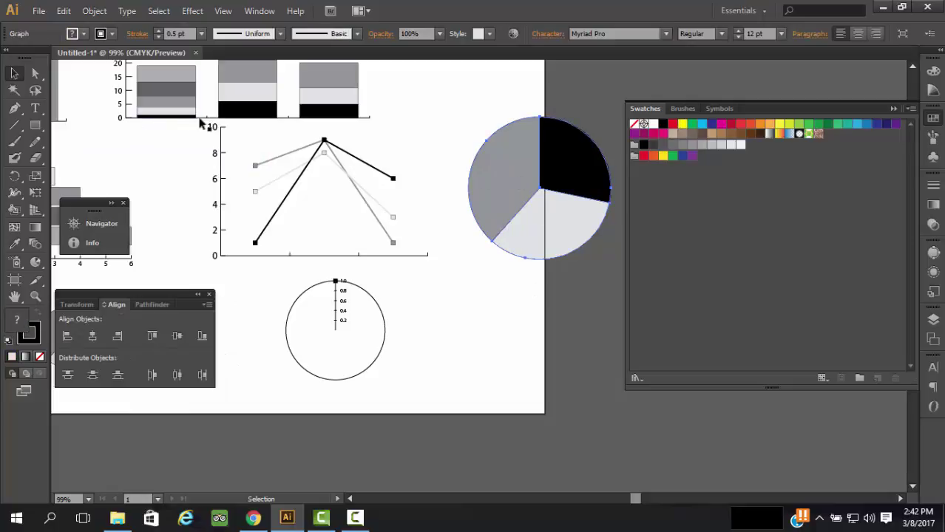
Isolate the large pie graph, try to select a single slice inside it, and exit isolation mode.
double_click(519, 170)
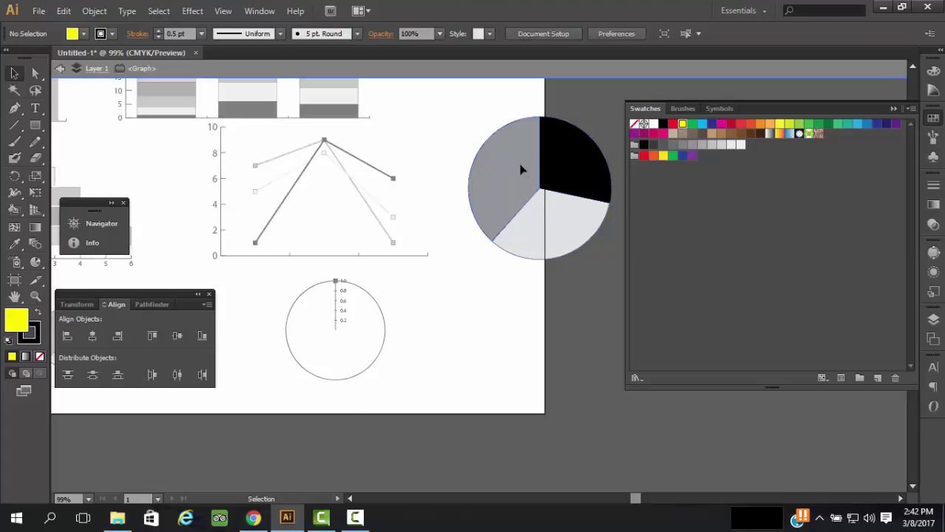
click(521, 170)
key(ctrl+shift+a)
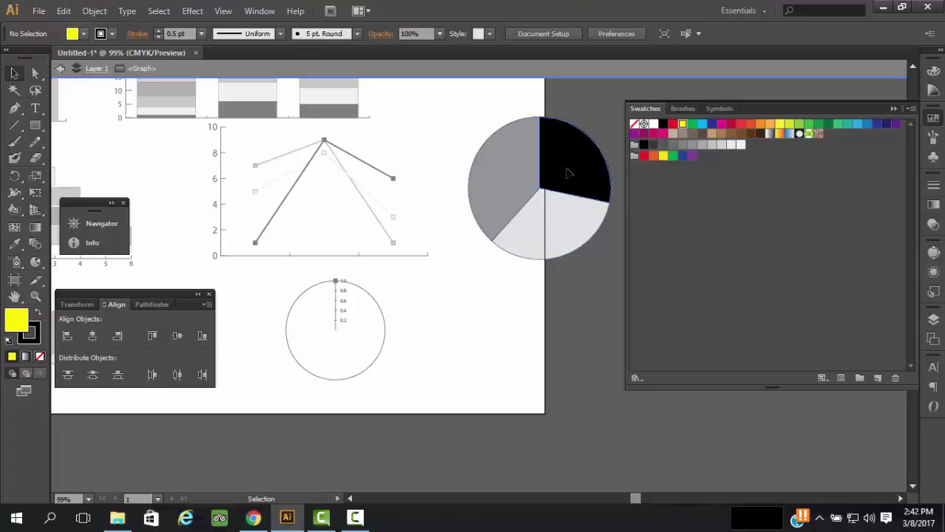
click(540, 198)
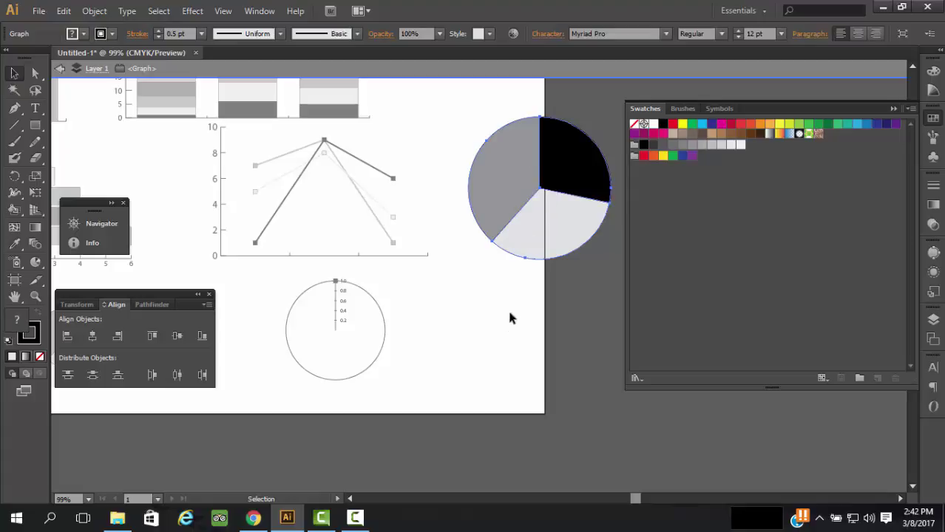
click(510, 318)
Reselect the large pie graph and try the Expand command on it again.
click(522, 181)
click(94, 11)
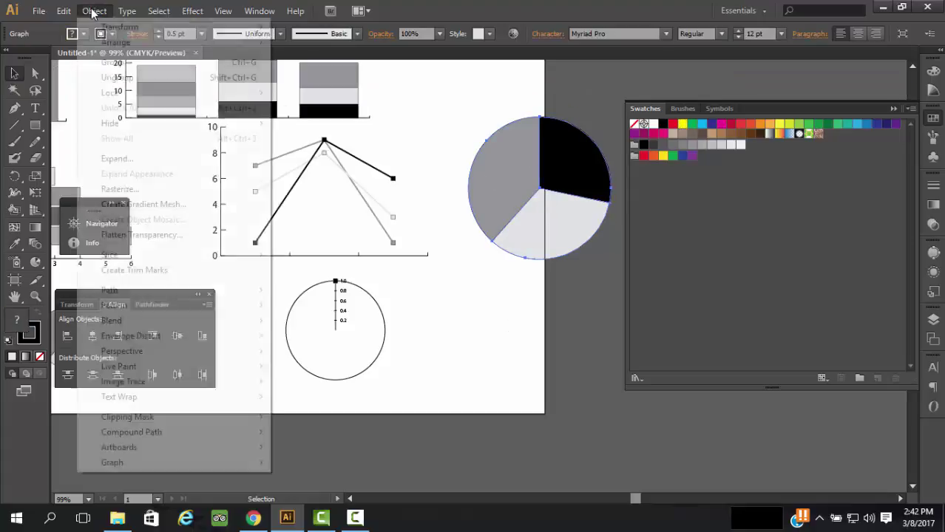
click(140, 160)
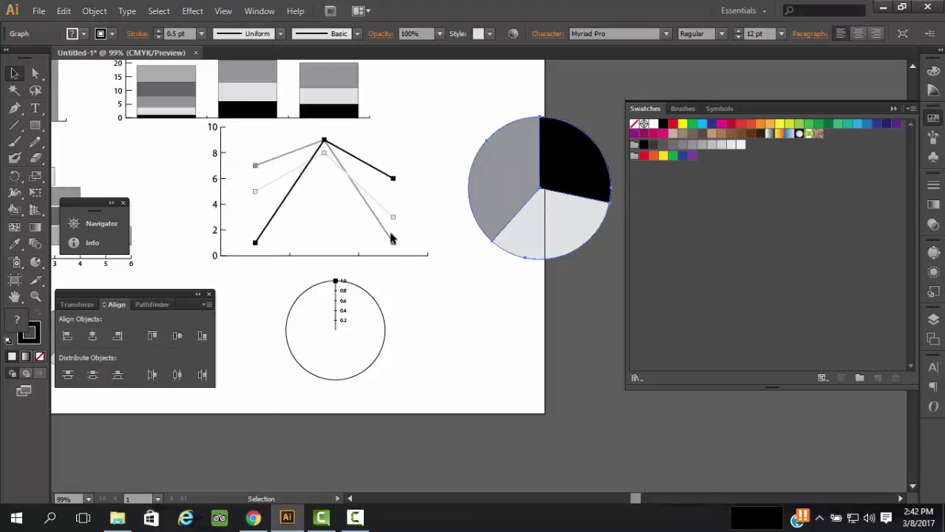
scroll(495, 285, up, 1)
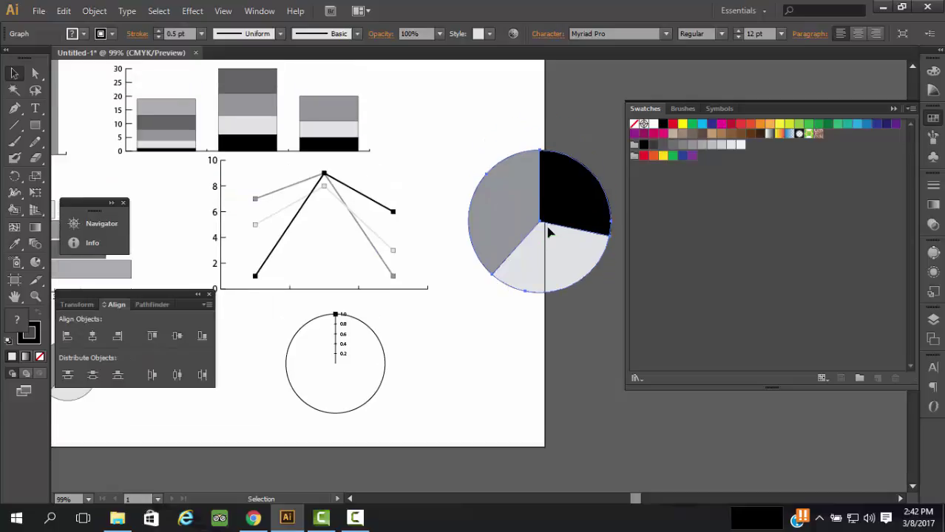
Reselect the large pie graph and try a yellow Live Paint fill on its black slice.
click(517, 349)
click(522, 210)
click(243, 130)
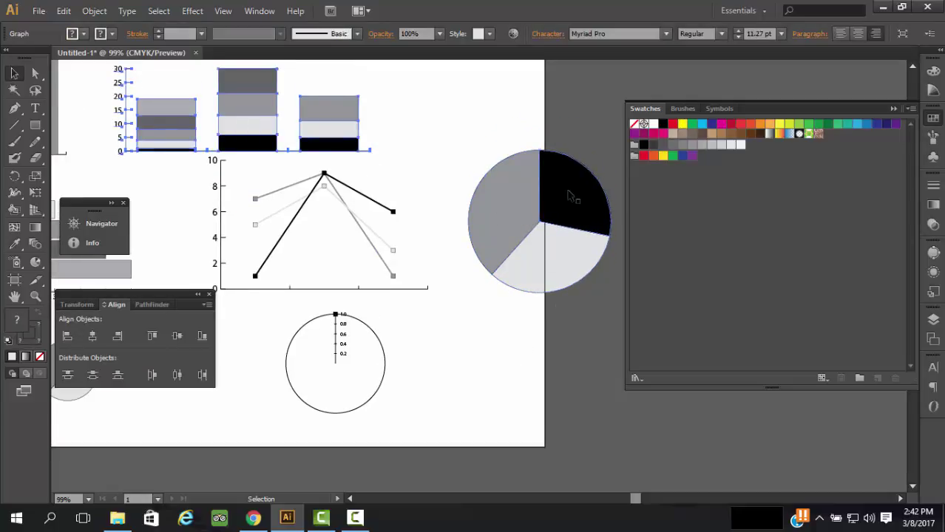
click(595, 193)
click(14, 210)
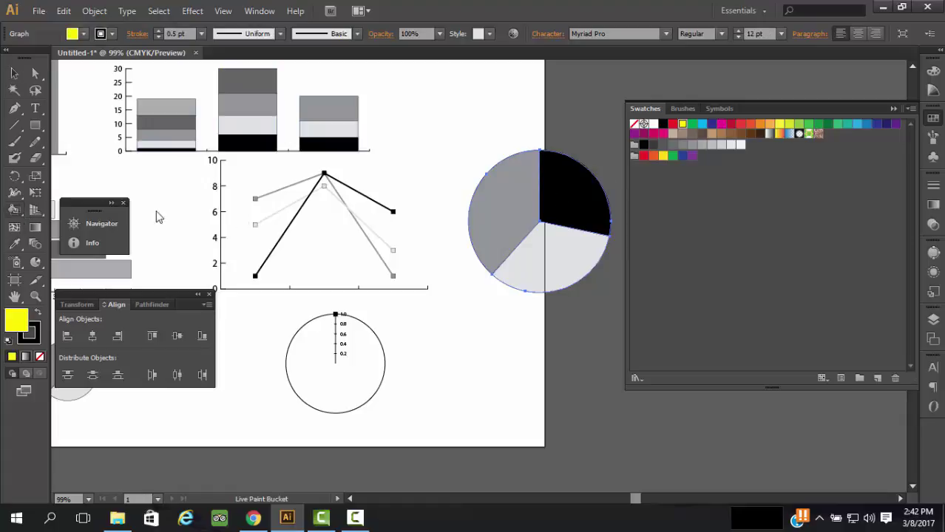
click(570, 194)
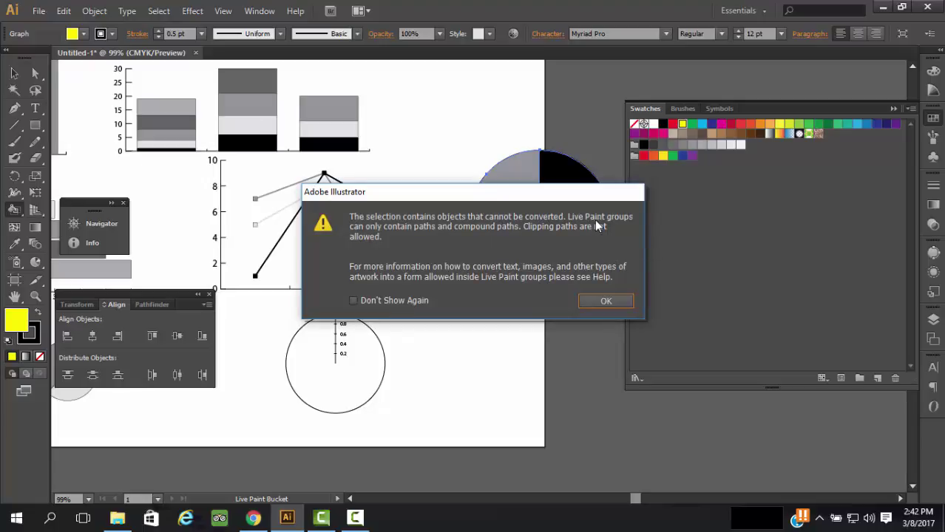
click(587, 302)
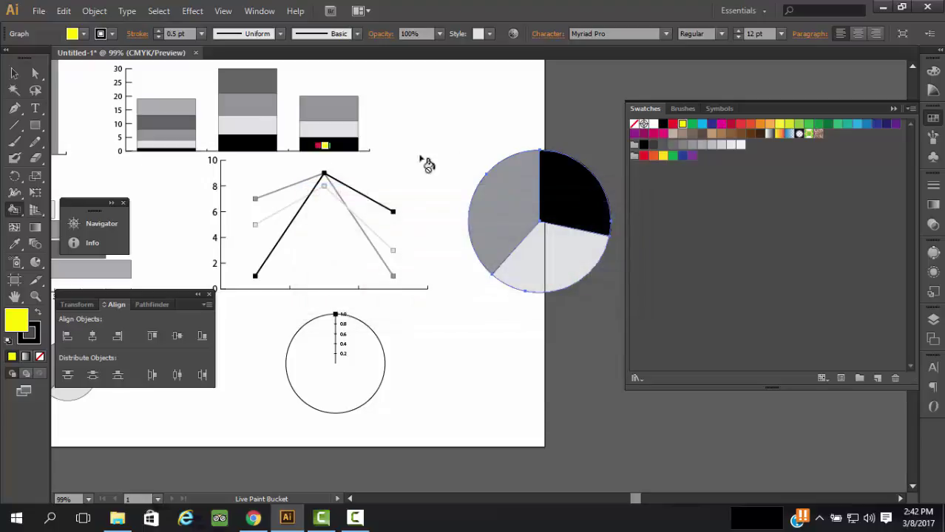
Try to expand the pie graph and rasterize it in CMYK at High (300 ppi) with a white background.
click(66, 13)
mouse_move(95, 11)
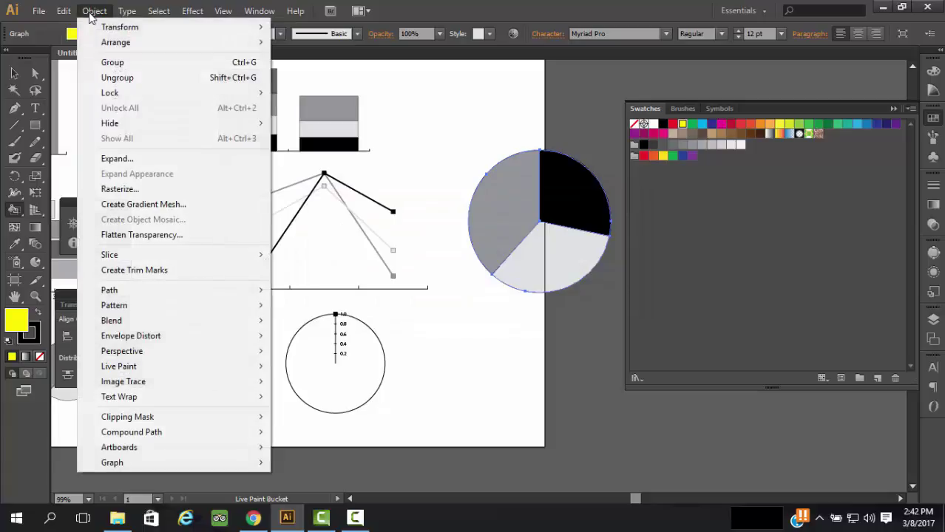
click(151, 163)
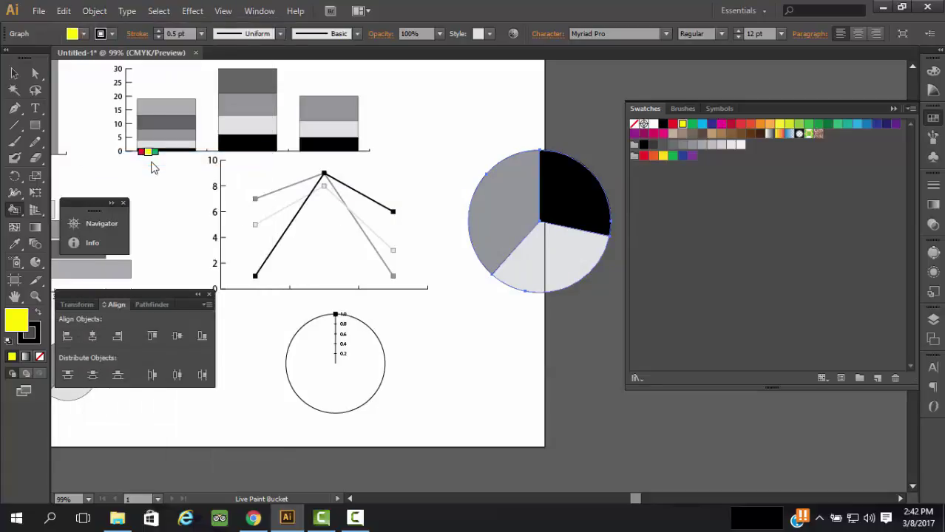
click(88, 13)
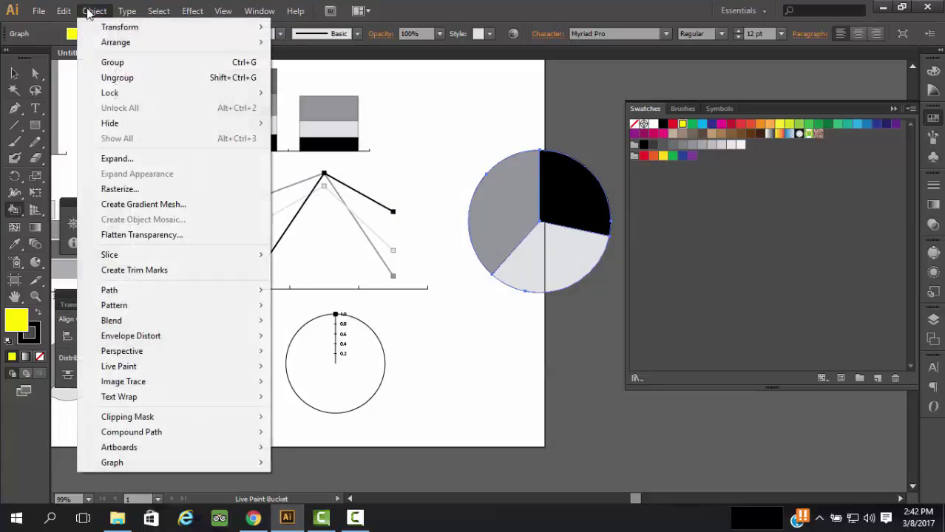
click(118, 189)
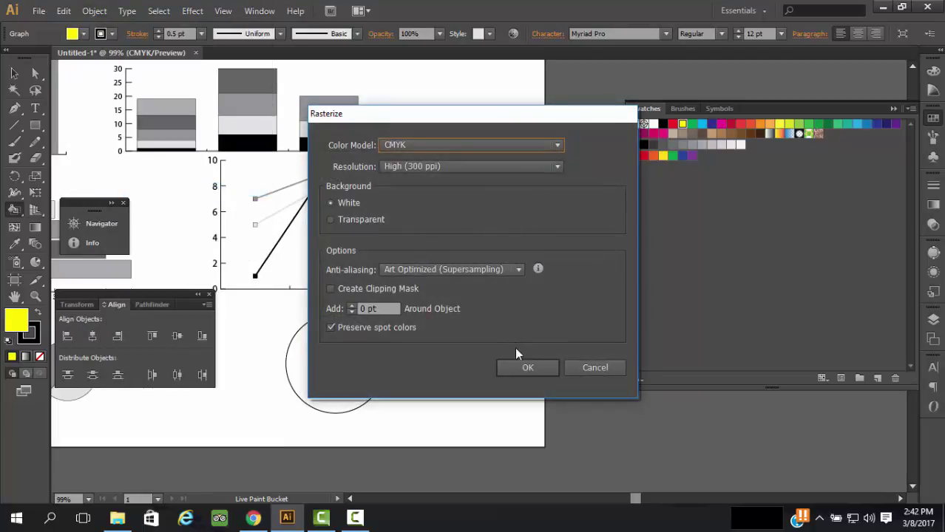
click(518, 365)
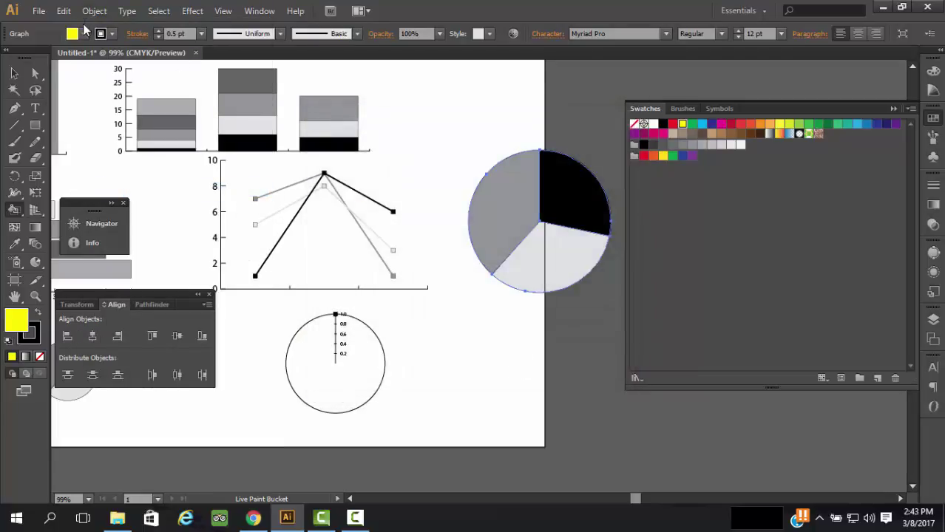
Try the Live Paint Bucket beside the rasterized pie and undo the rasterization.
click(96, 12)
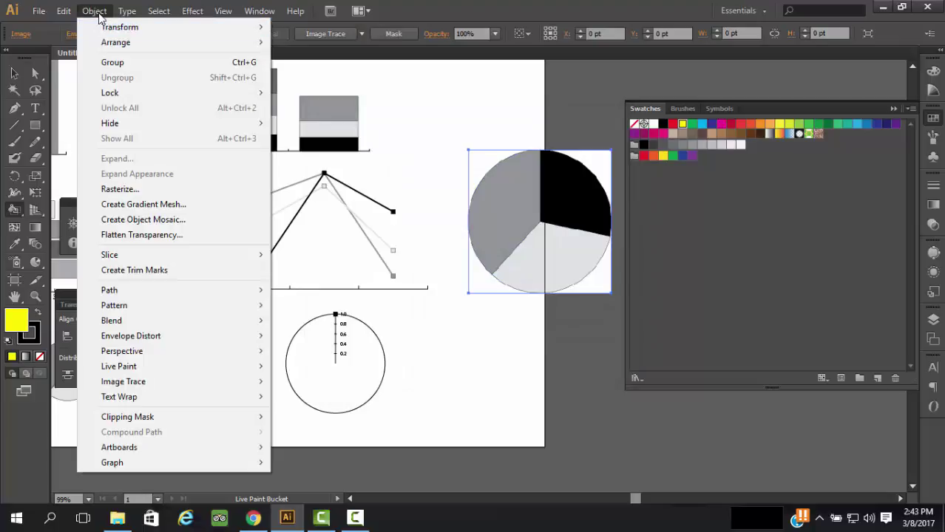
click(451, 136)
click(444, 148)
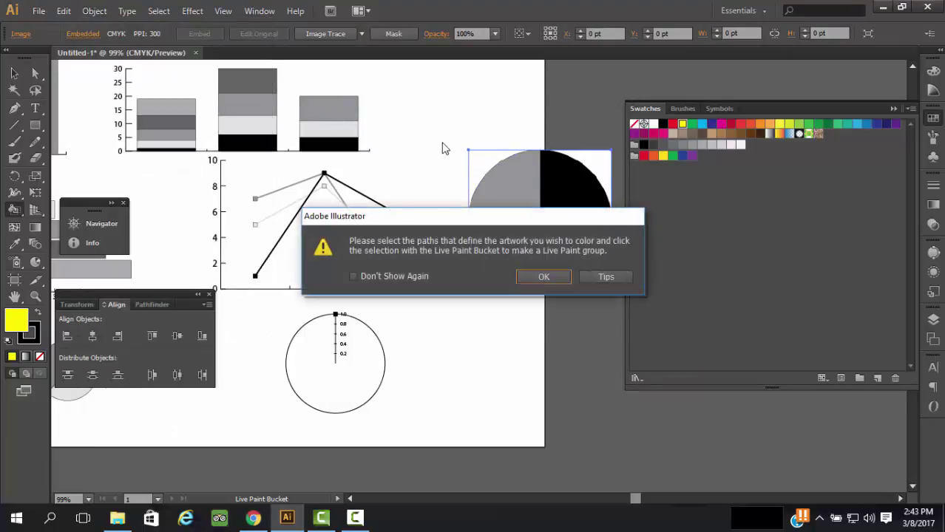
click(566, 277)
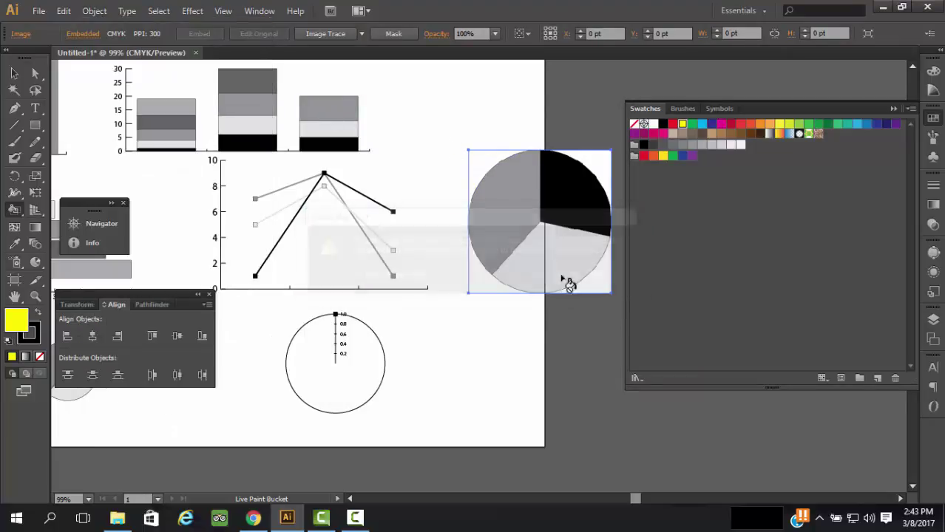
key(v)
click(521, 316)
key(k)
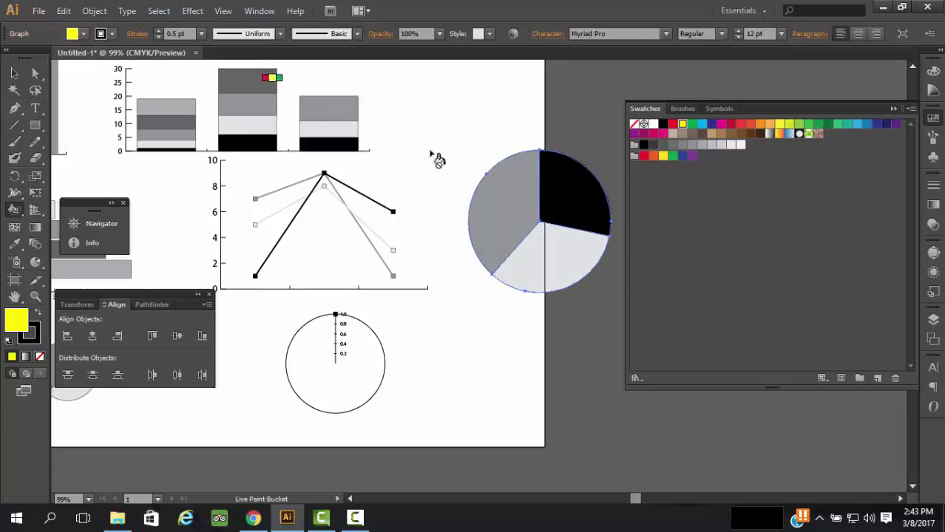
Isolate the large pie graph and try a yellow Live Paint fill on its medium-grey slice.
scroll(510, 176, down, 1)
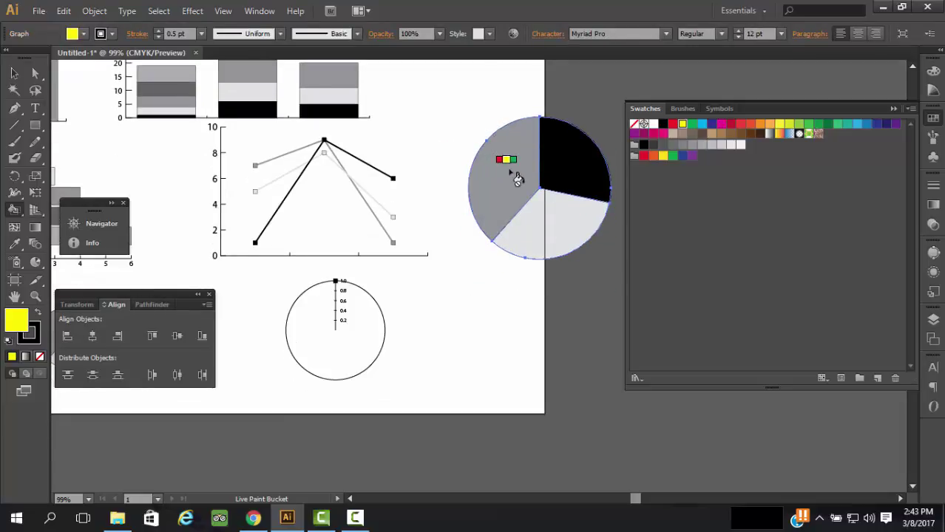
right_click(512, 176)
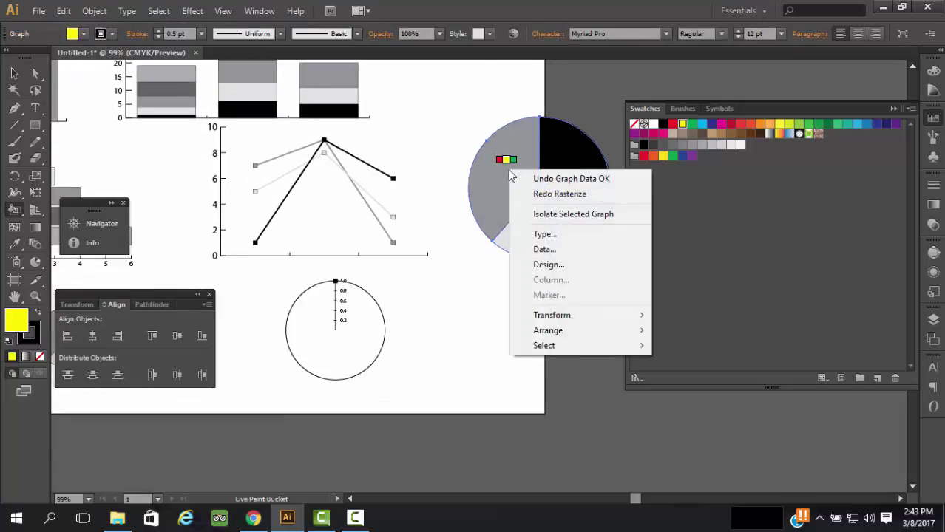
key(Escape)
right_click(508, 175)
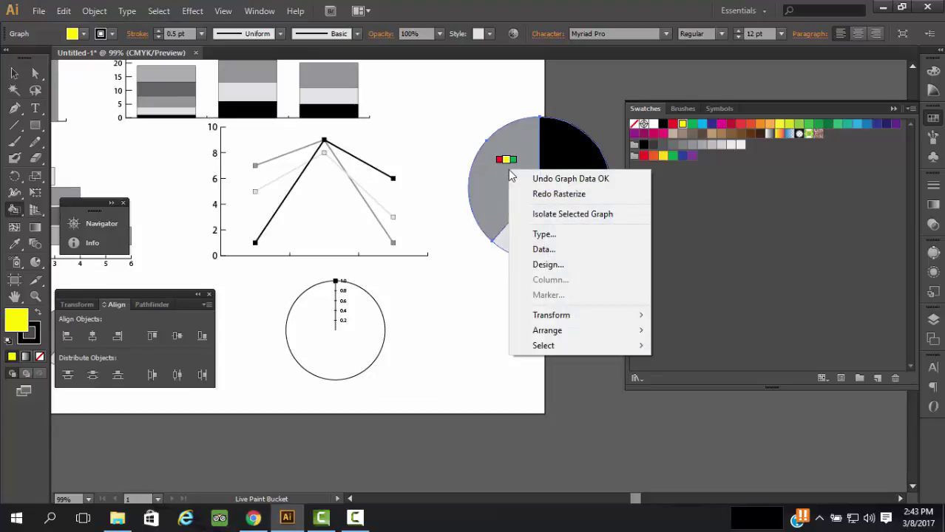
click(566, 215)
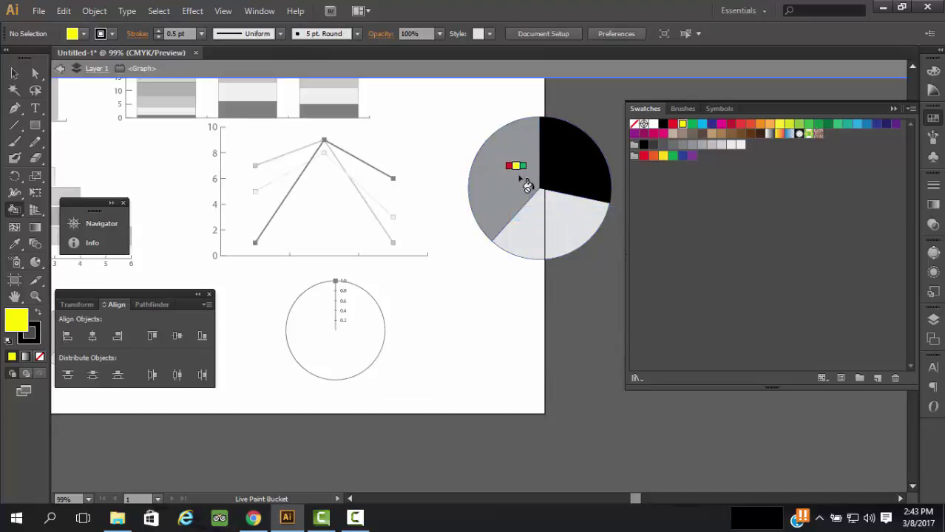
click(526, 185)
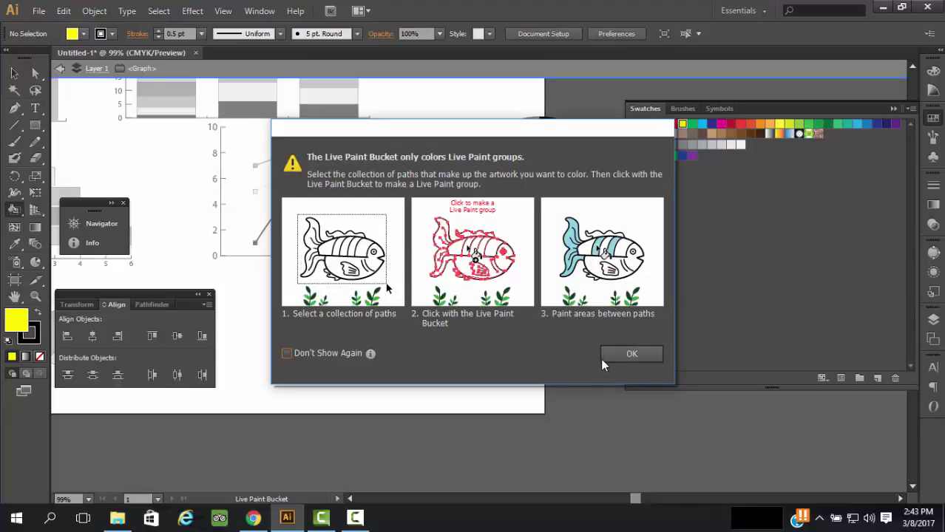
click(603, 356)
click(517, 186)
click(612, 352)
Try a dark red Live Paint fill on the medium-grey slice and leave the graph's isolation mode.
click(731, 124)
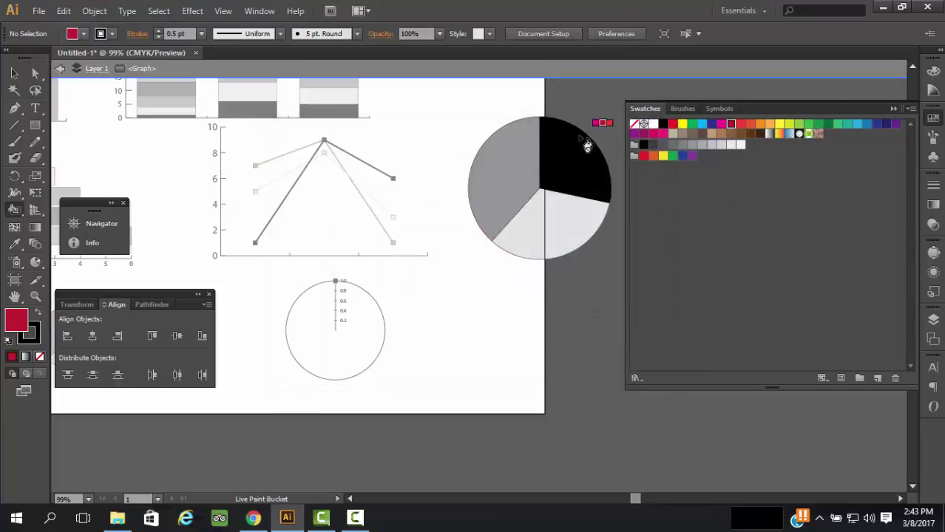
click(514, 182)
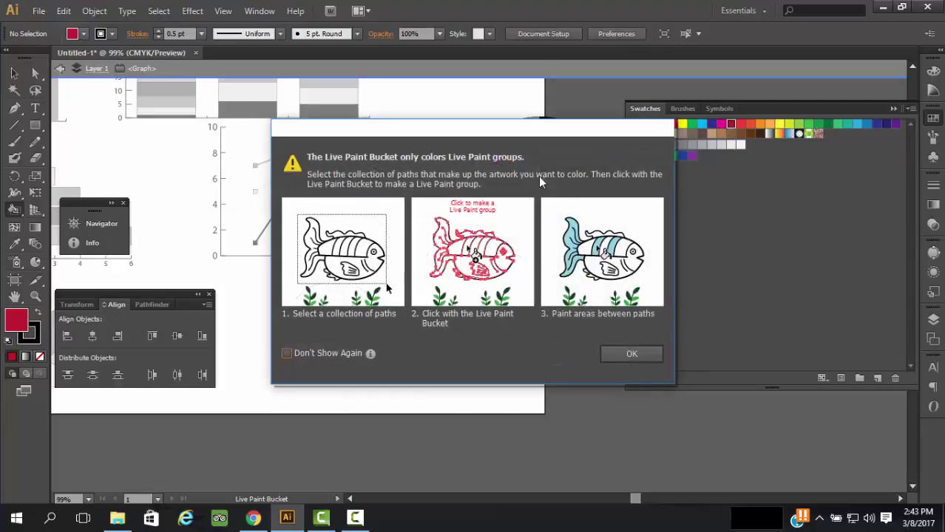
click(621, 351)
click(16, 74)
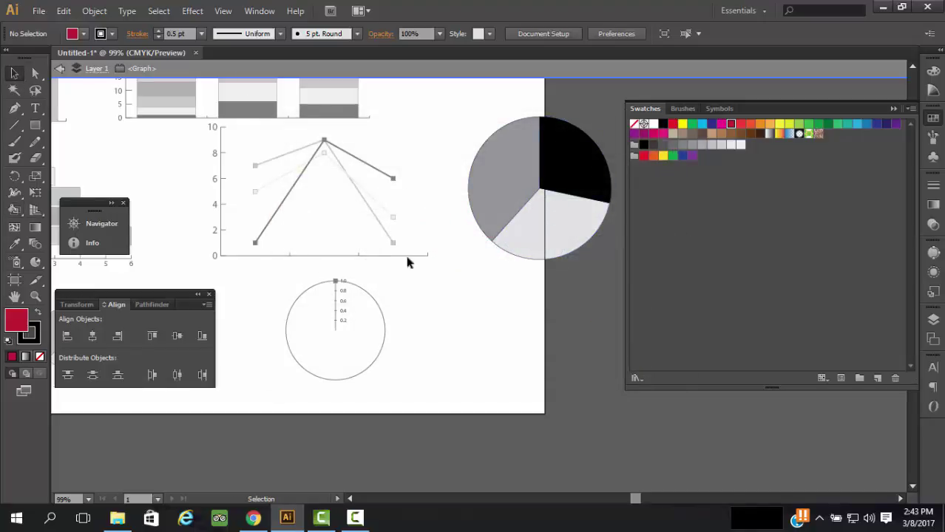
click(60, 68)
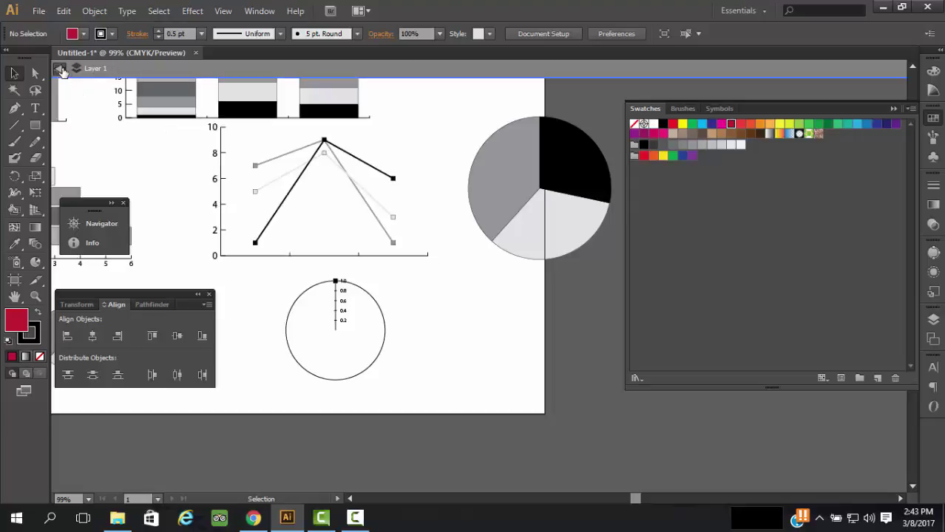
Move the large pie graph up and to the left so most of it lies on the artboard.
click(518, 171)
drag(517, 164, 460, 116)
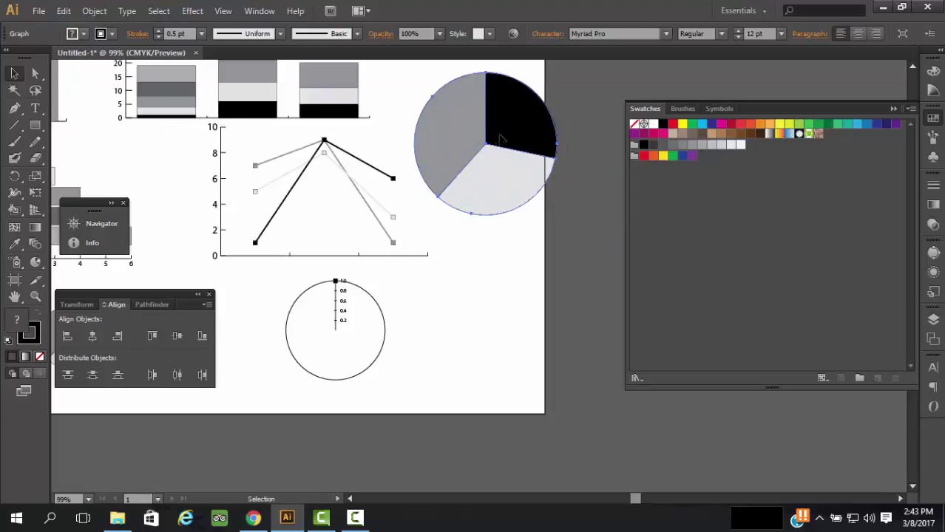
right_click(492, 204)
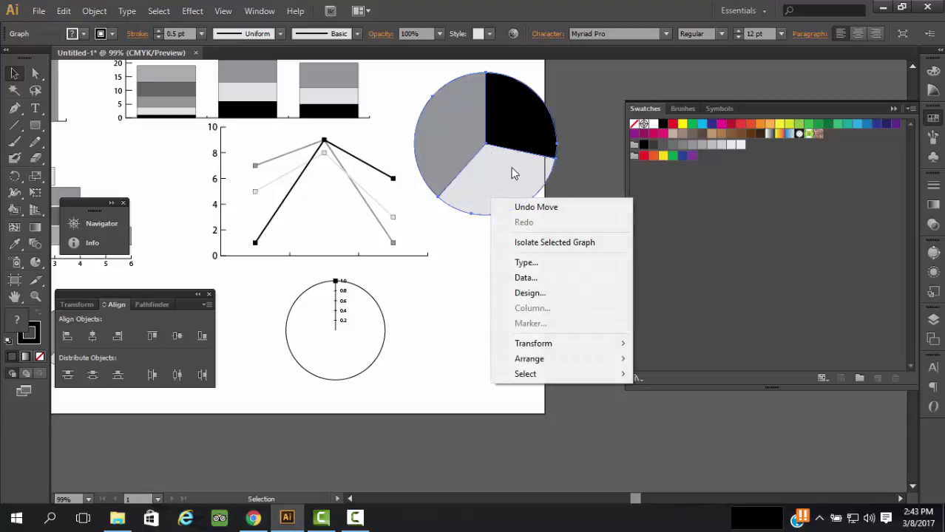
click(581, 97)
click(518, 104)
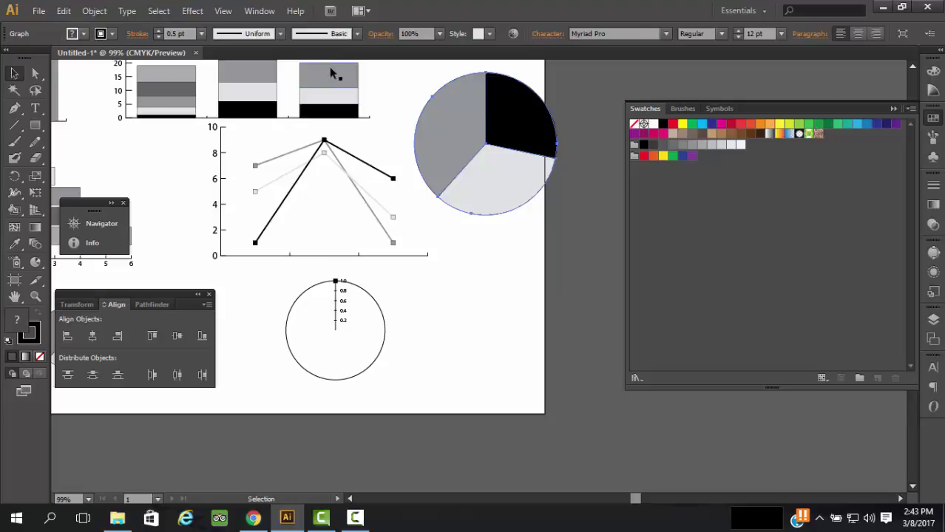
Try the Expand command on the moved pie graph and shift the graph slightly downward.
click(94, 12)
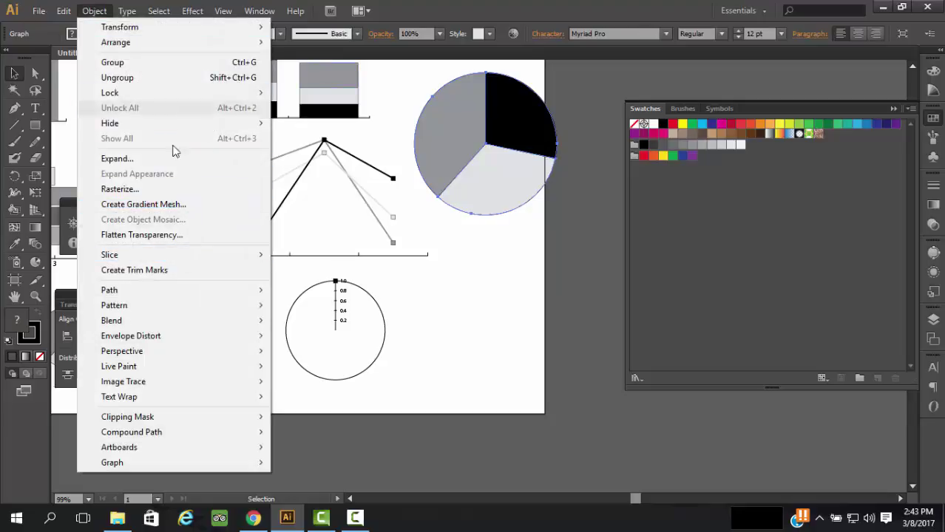
click(171, 161)
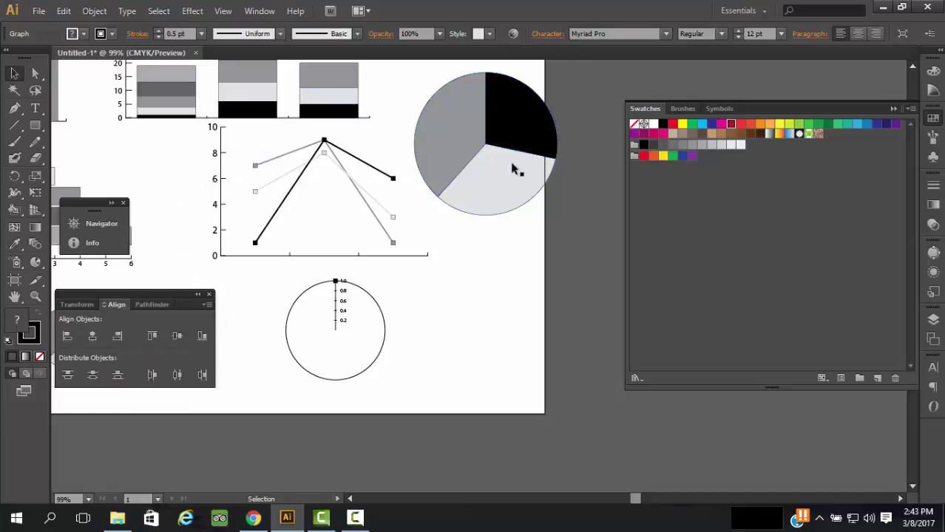
drag(507, 145, 502, 172)
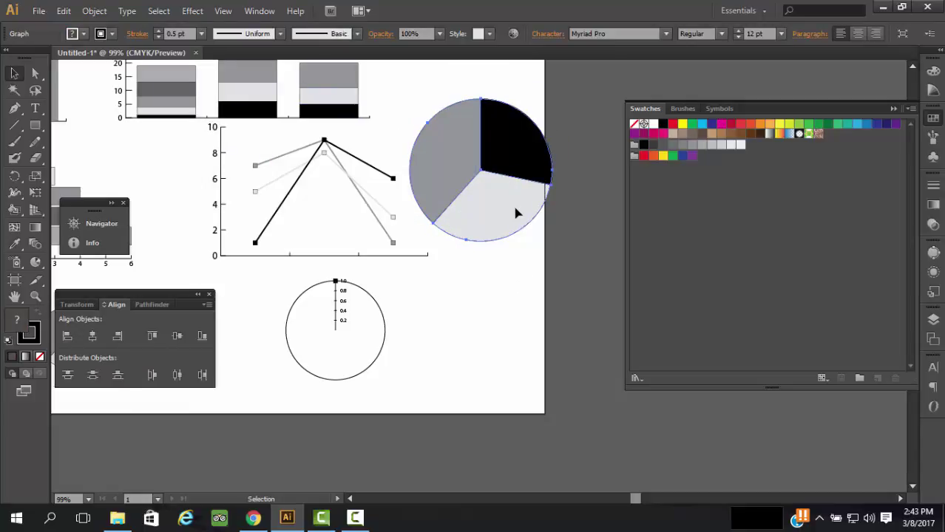
Isolate the large pie graph and reselect it within isolation mode.
double_click(452, 175)
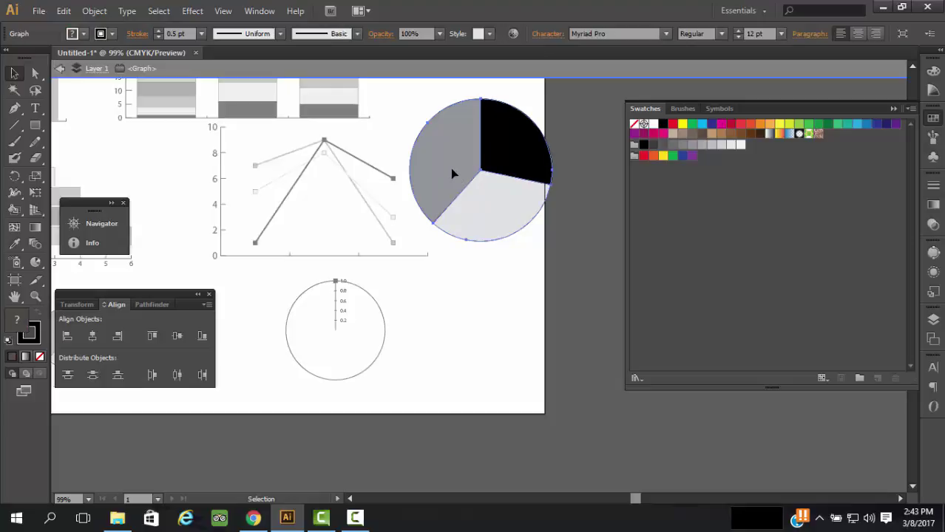
key(ctrl+shift+a)
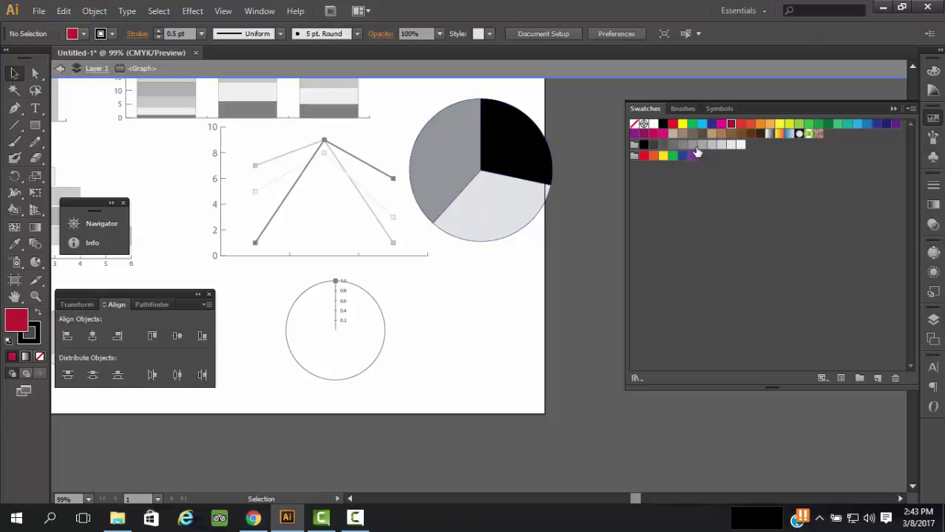
click(522, 158)
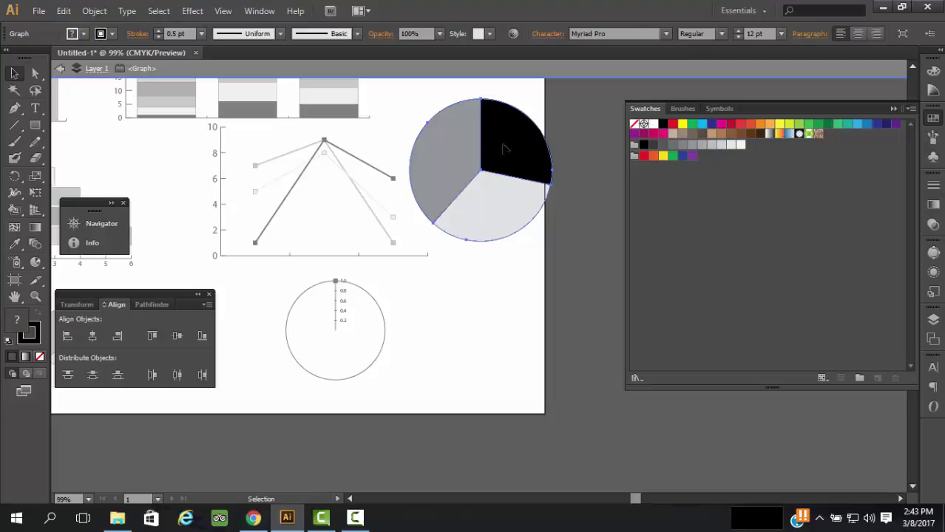
Use Direct Selection to fill the pie's black slice with orange-red and its medium-grey slice with light green.
click(35, 73)
click(526, 275)
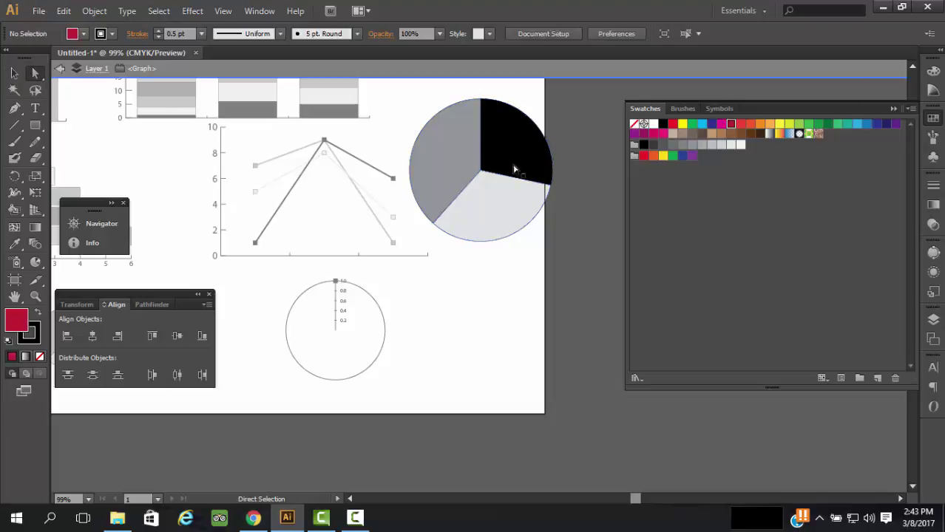
click(515, 153)
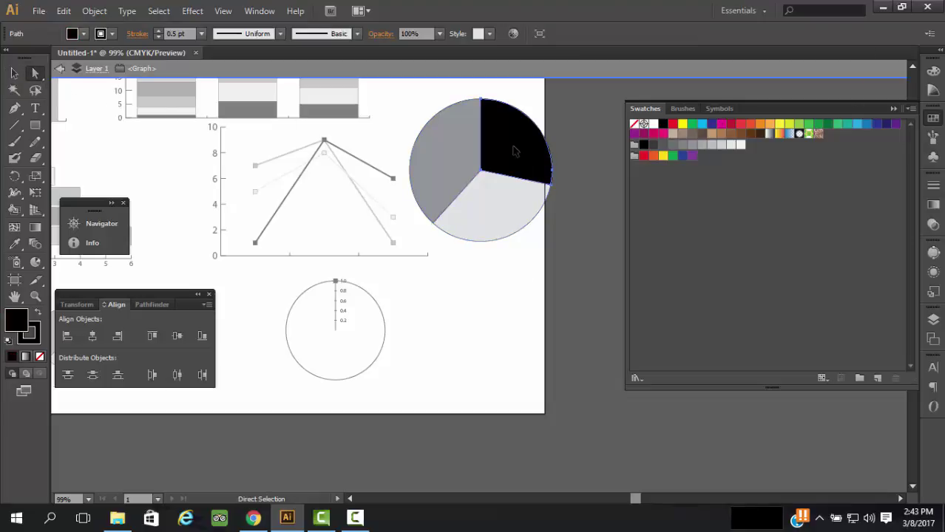
click(749, 125)
click(449, 162)
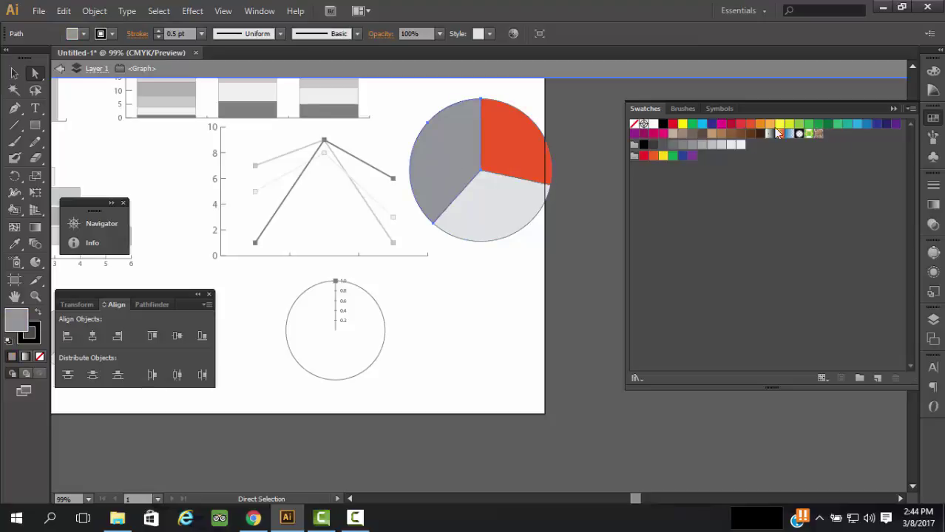
click(799, 124)
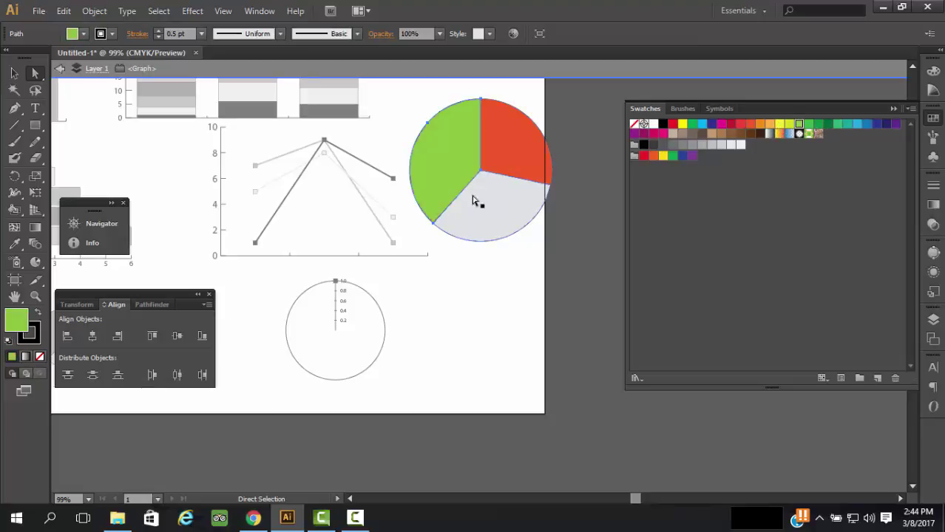
Fill the large pie's light-grey slice with cyan blue and exit isolation mode.
click(545, 195)
click(702, 124)
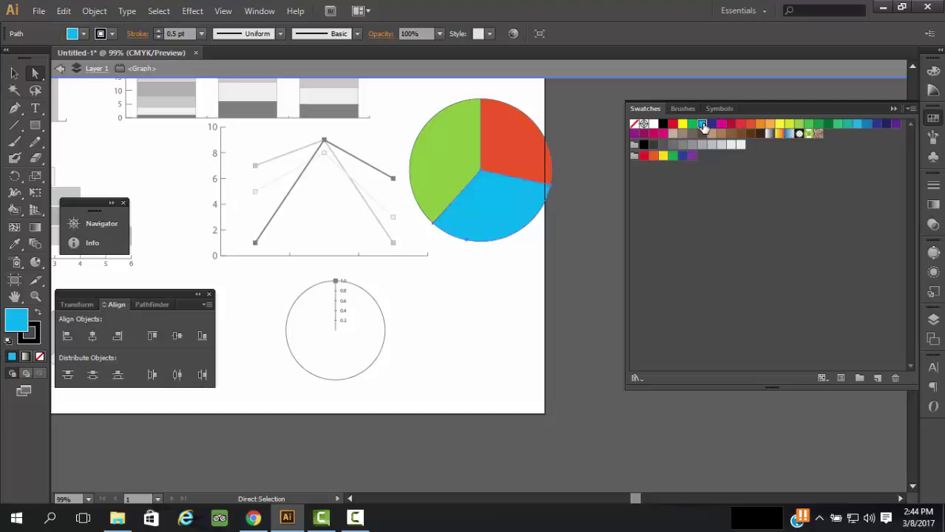
scroll(487, 229, up, 2)
scroll(487, 229, up, 1)
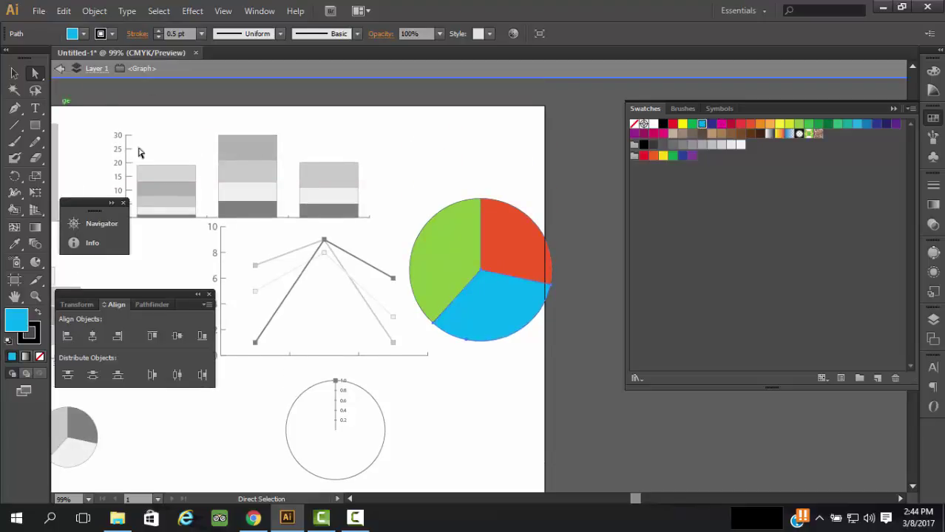
click(58, 70)
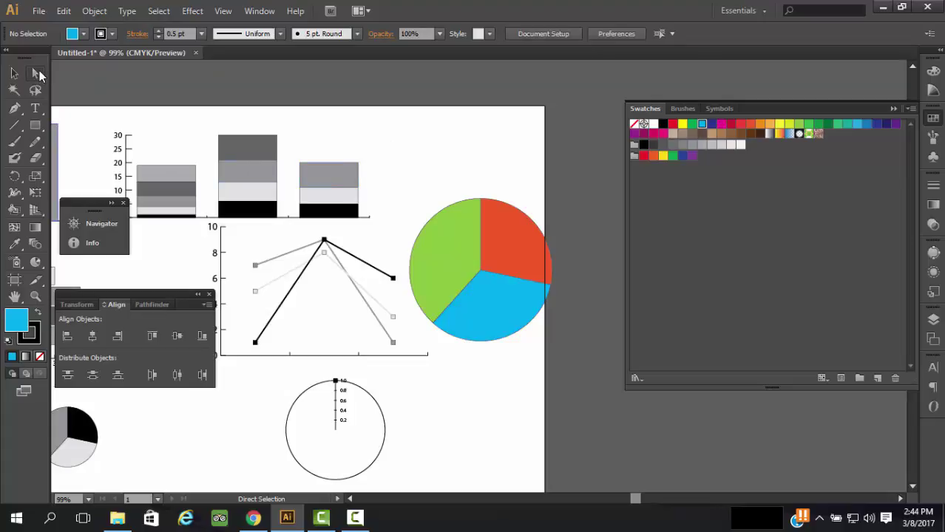
Use Direct Selection to fill the middle stacked column's segments, from top to bottom, with light orange, crimson, yellow-green and green.
drag(35, 73, 82, 77)
click(85, 74)
click(245, 148)
click(769, 125)
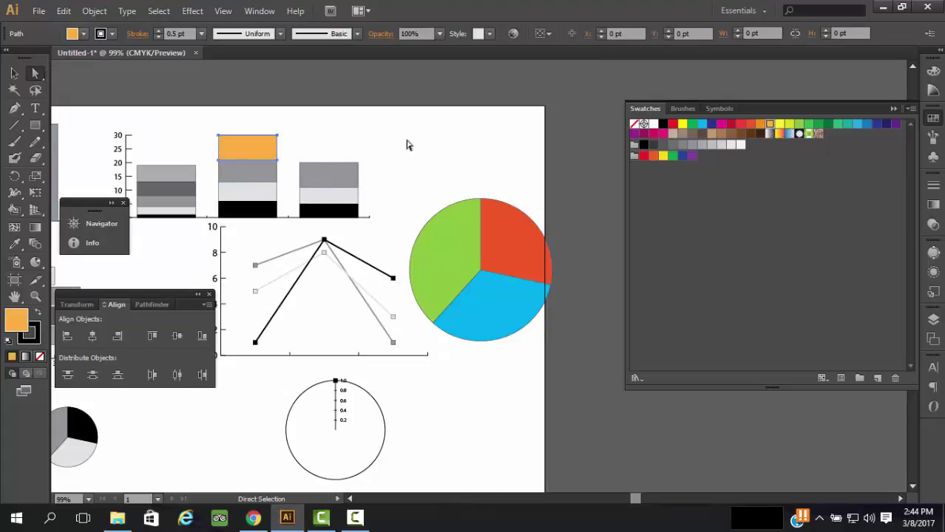
click(268, 174)
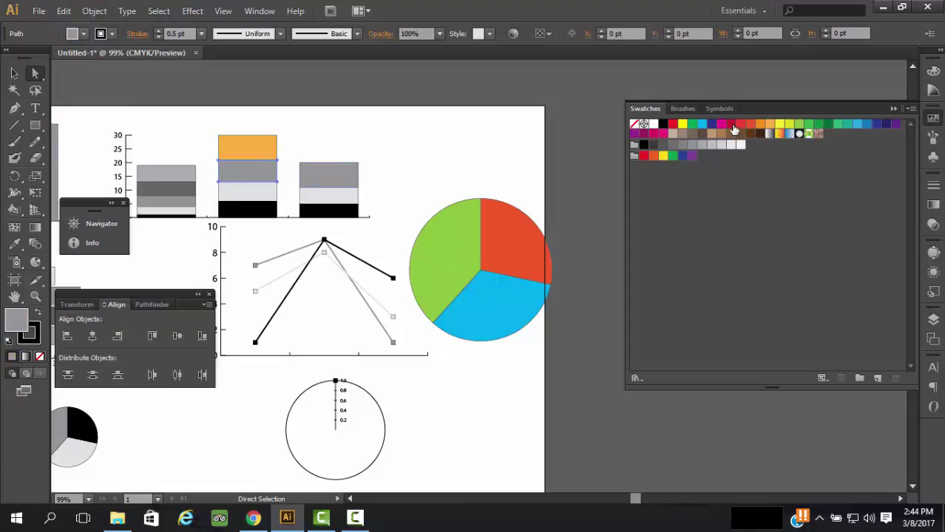
click(731, 124)
click(263, 196)
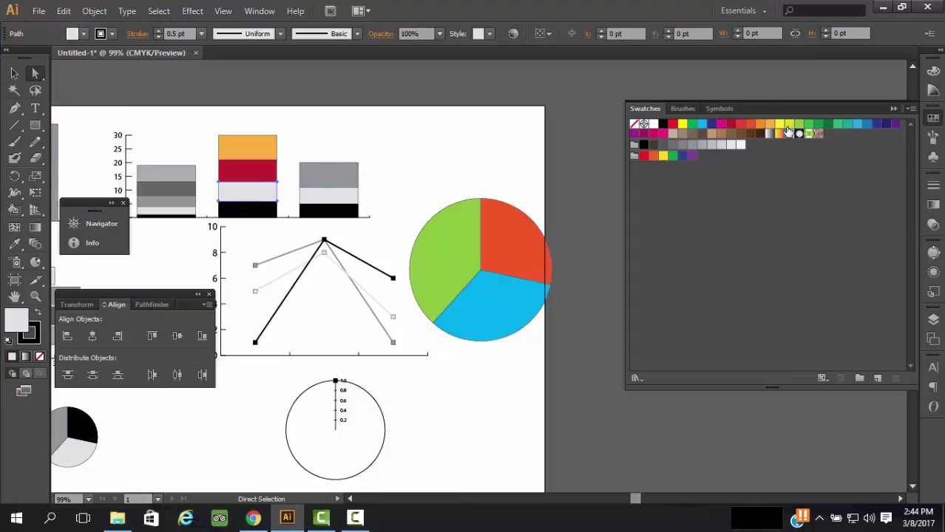
click(789, 124)
click(243, 210)
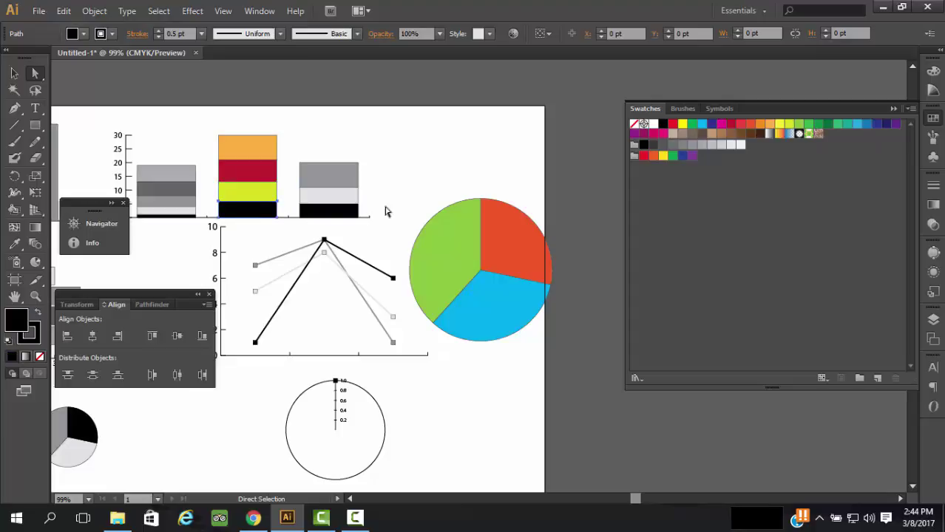
click(808, 124)
click(491, 142)
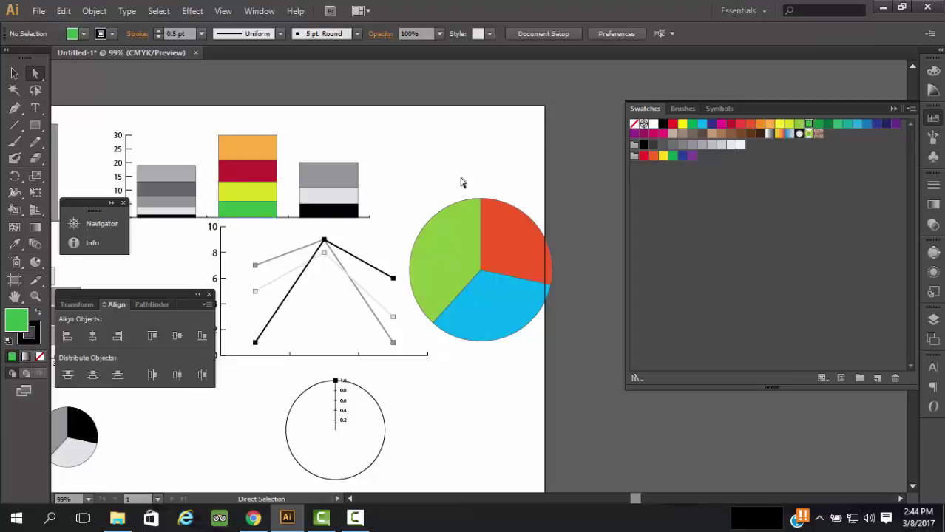
Delete the line graph and the circular radar graph beneath it.
scroll(388, 178, down, 1)
scroll(393, 174, down, 3)
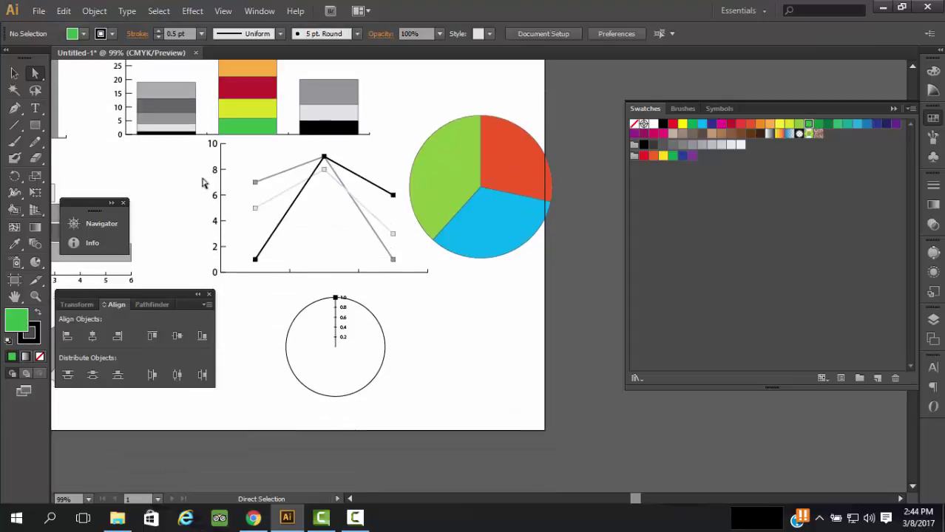
scroll(203, 181, up, 1)
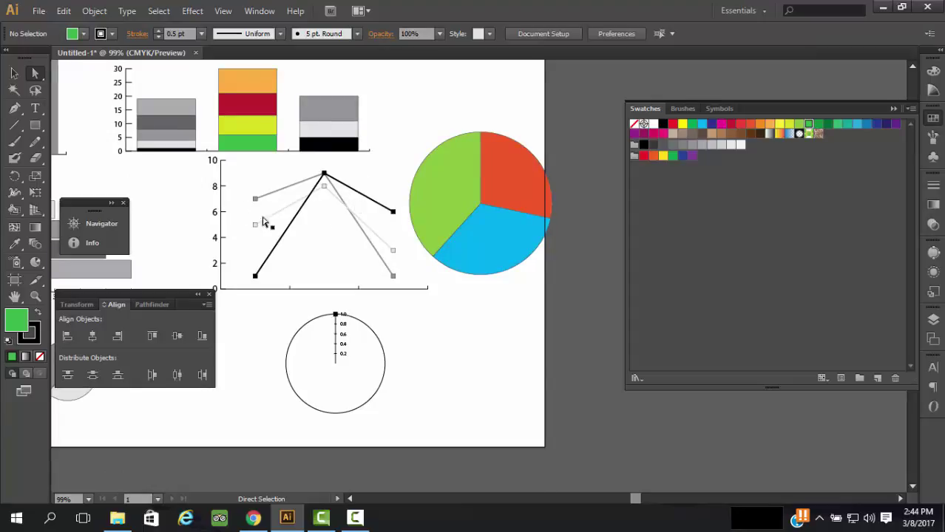
click(15, 72)
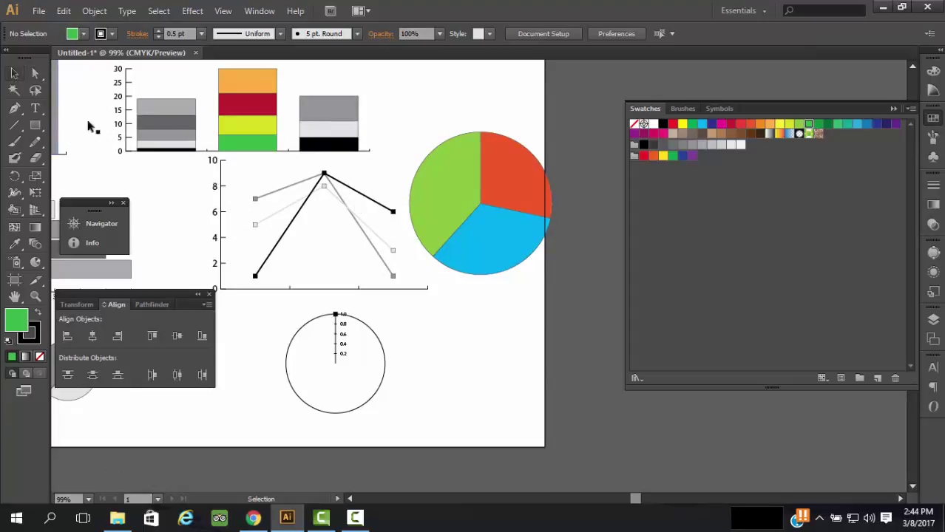
drag(191, 182, 362, 265)
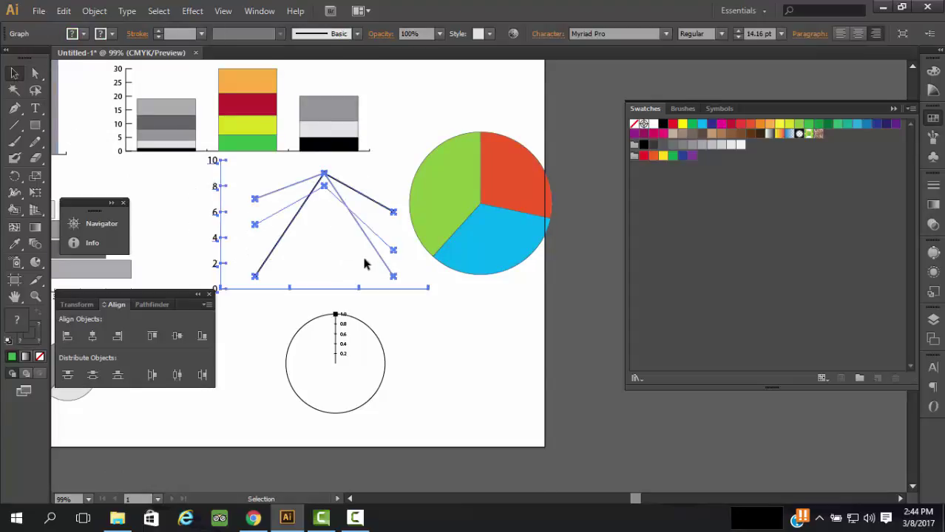
key(Delete)
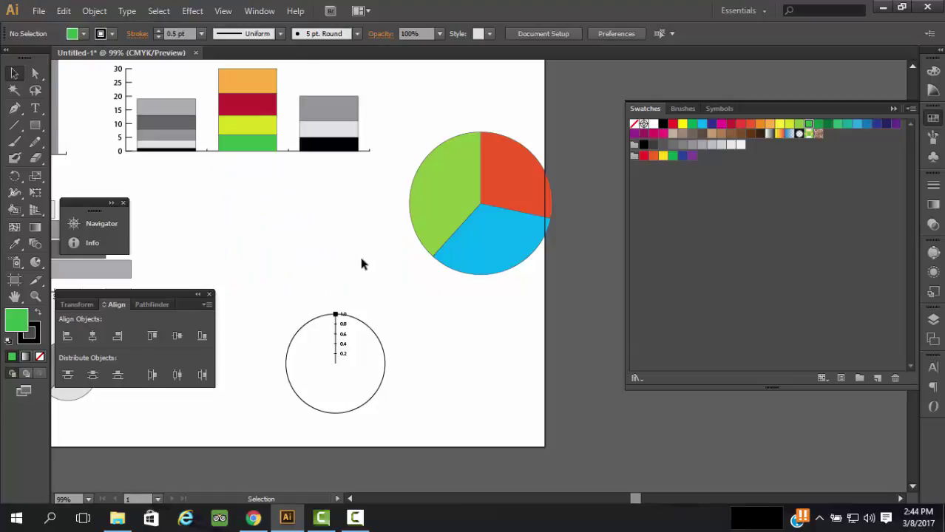
drag(390, 313, 300, 422)
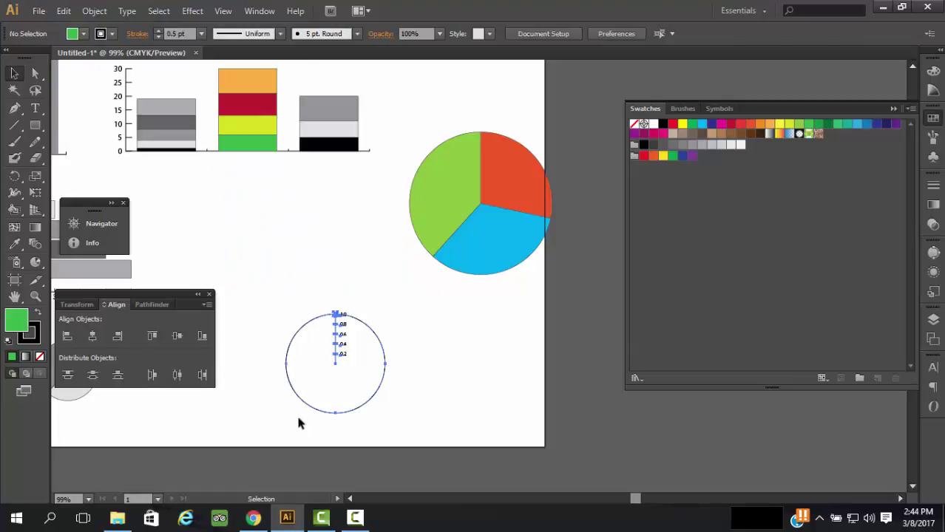
key(Delete)
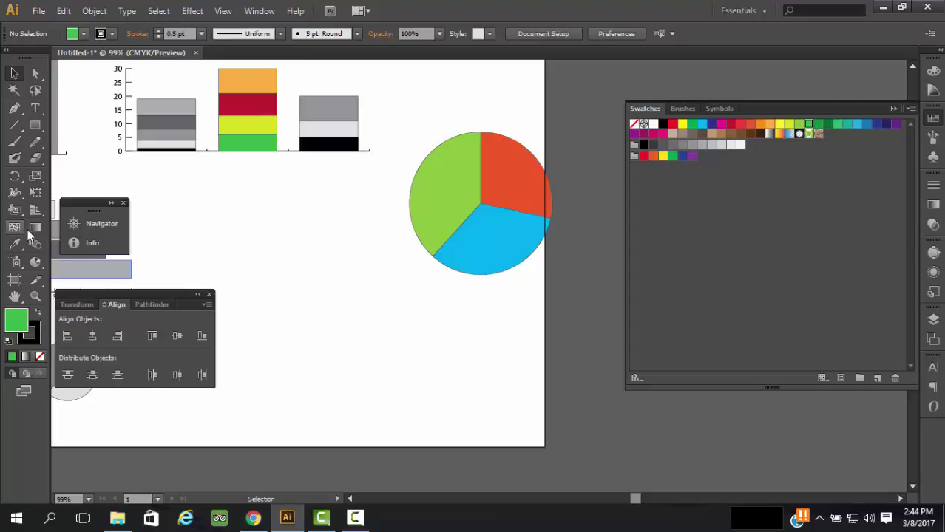
Create a radar graph in the empty area below the stacked columns with the data 1, 2, 3, 4 and 5 in one row.
drag(36, 261, 107, 394)
drag(241, 249, 434, 411)
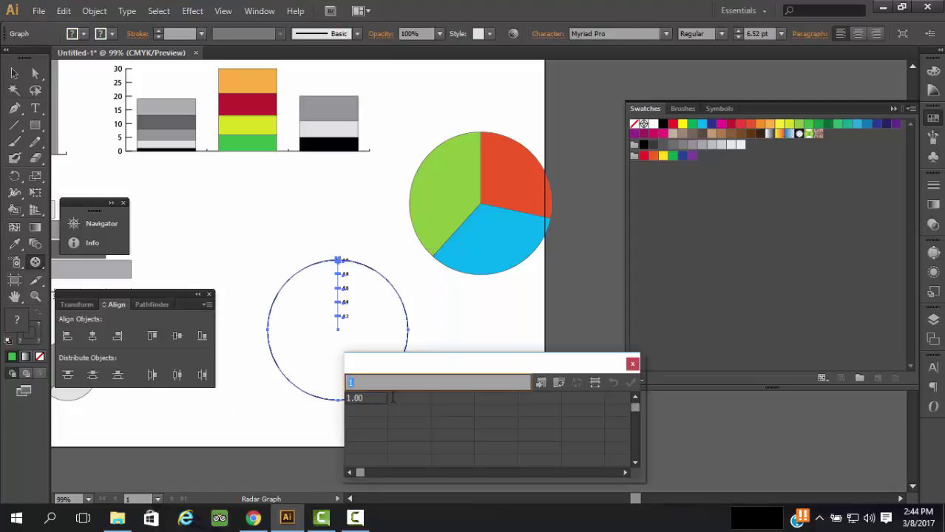
click(409, 400)
text(2)
click(449, 403)
text(3)
click(489, 399)
text(4)
click(536, 400)
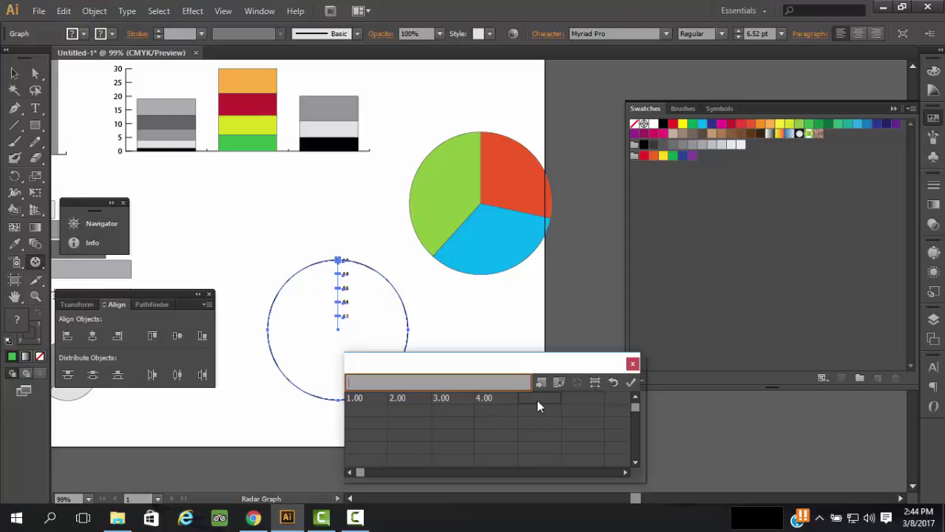
click(628, 383)
Move the radar graph up and slightly left, beside the coloured pie, and close the graph data window.
click(14, 73)
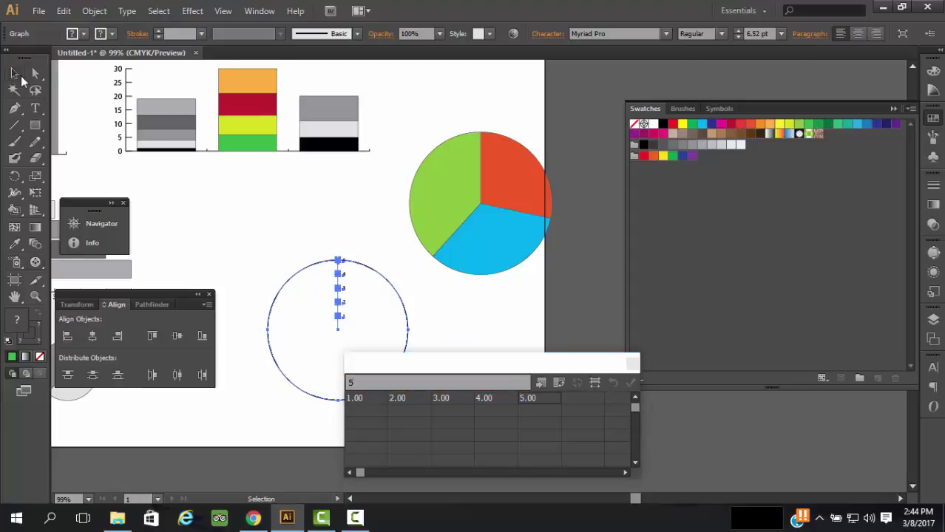
click(433, 285)
drag(364, 271, 354, 206)
click(384, 318)
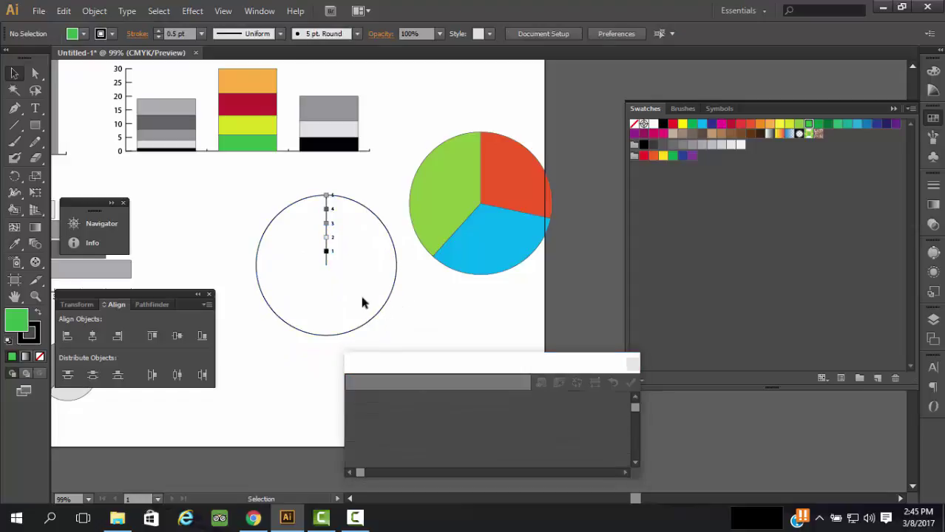
click(343, 275)
click(414, 311)
click(631, 363)
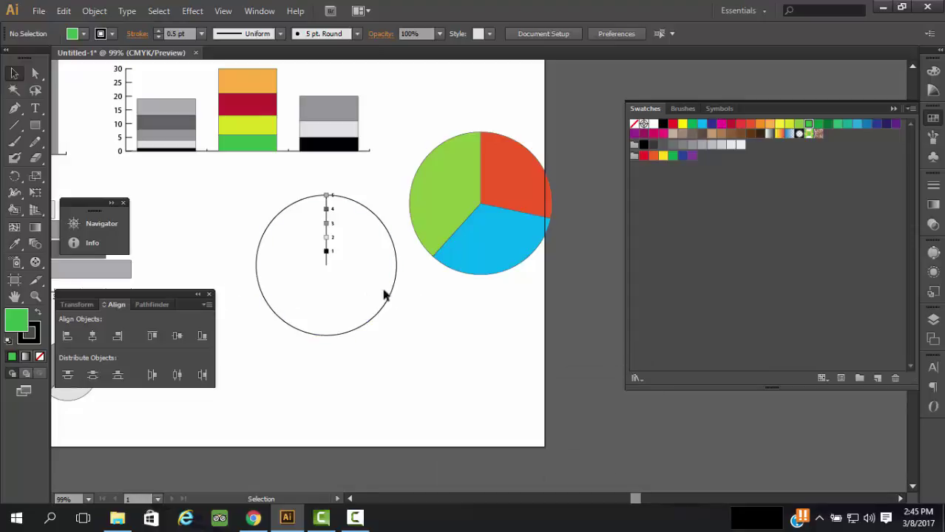
Draw a new pie graph directly below the coloured pie, near the artboard's lower-right corner.
scroll(405, 295, up, 1)
scroll(404, 295, down, 1)
drag(35, 262, 107, 380)
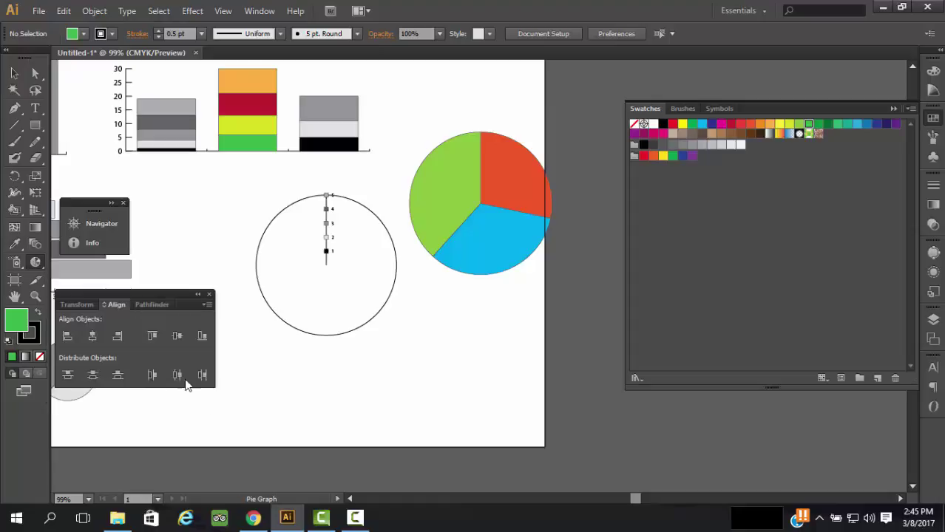
scroll(489, 254, down, 2)
scroll(488, 254, down, 1)
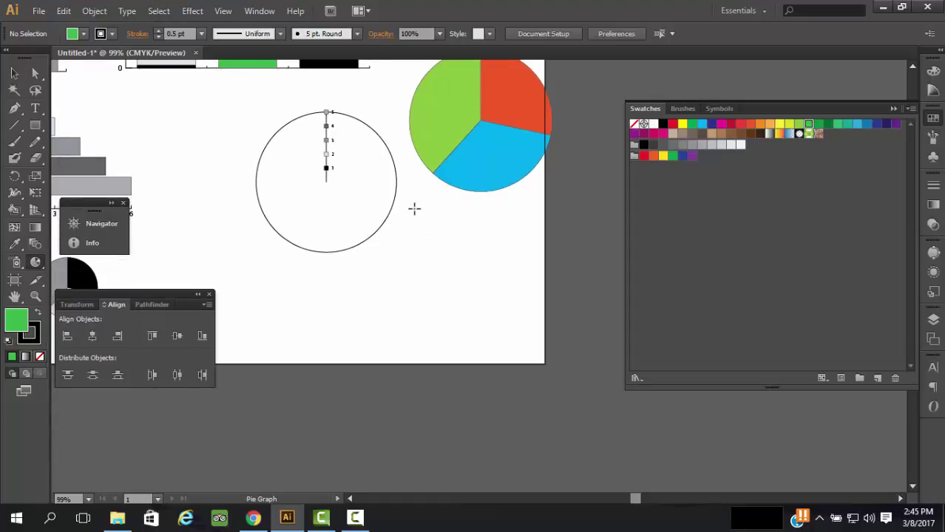
drag(363, 209, 596, 389)
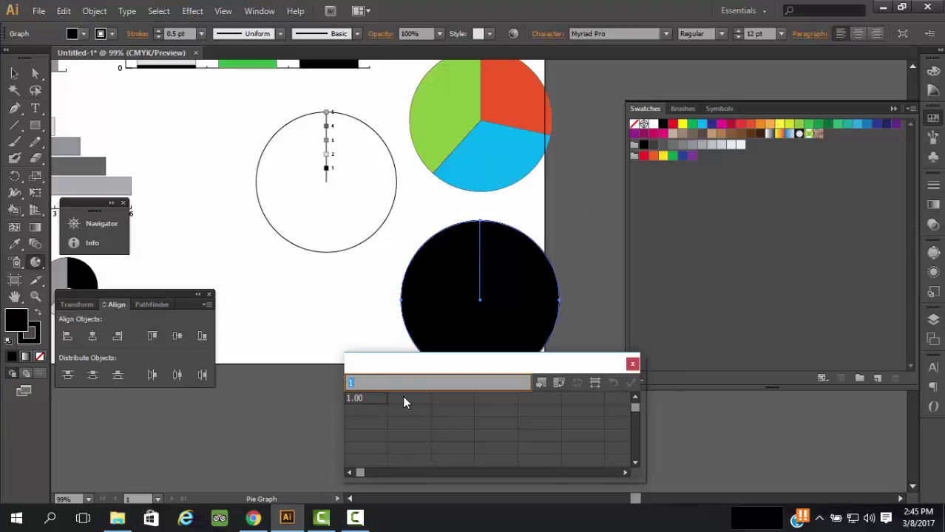
Set the new pie graph's data to 4, 5, 6 and 7 in one row and apply it.
text(4)
key(Tab)
text(5)
click(457, 400)
text(6)
click(499, 401)
text(7)
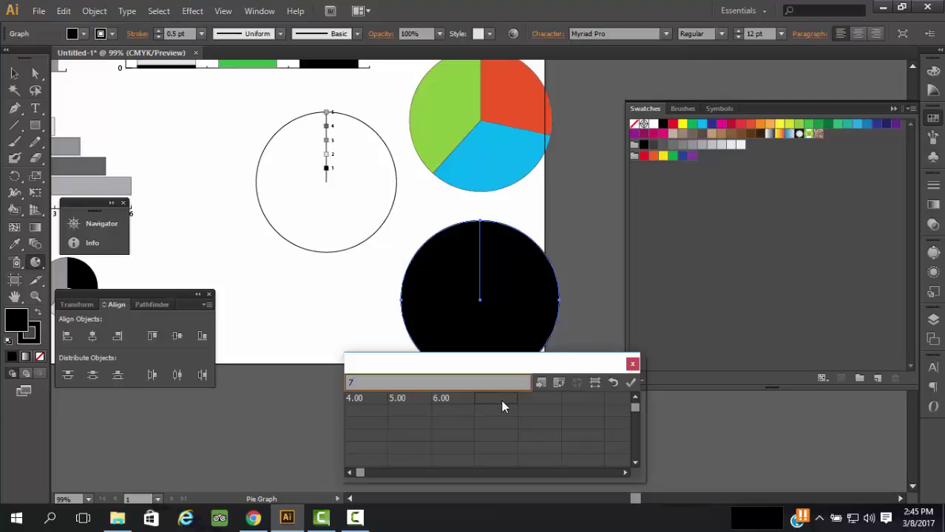
click(629, 385)
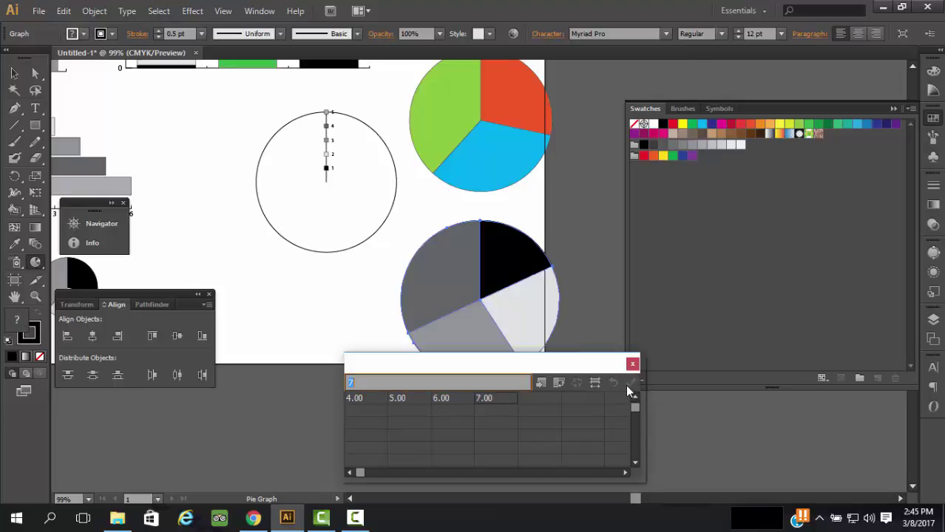
Use Direct Selection to fill the new pie's black slice with magenta and its light-grey slice with orange-red.
scroll(573, 235, down, 1)
scroll(574, 235, down, 2)
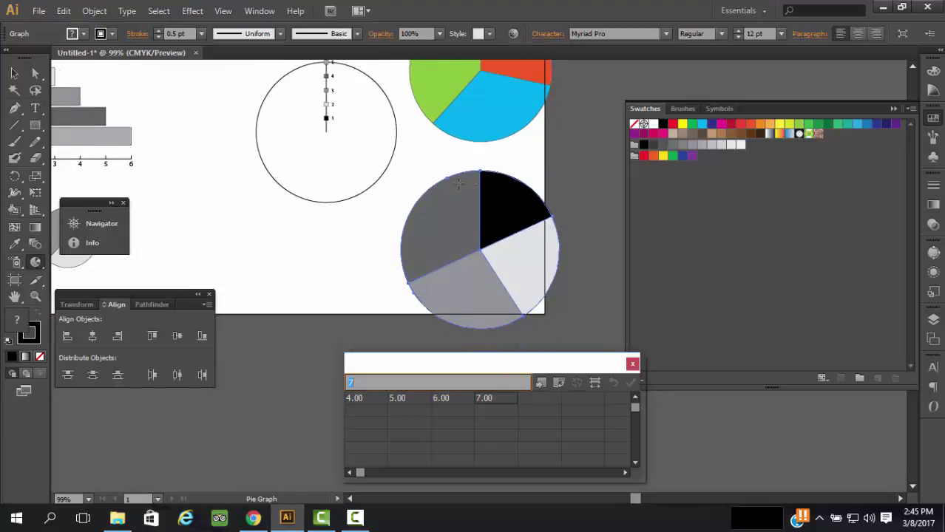
click(14, 73)
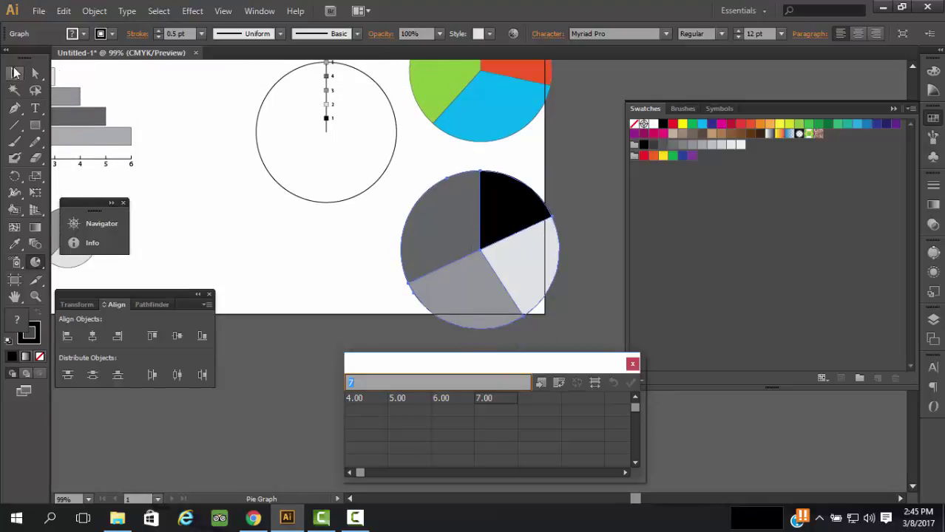
click(593, 232)
click(508, 209)
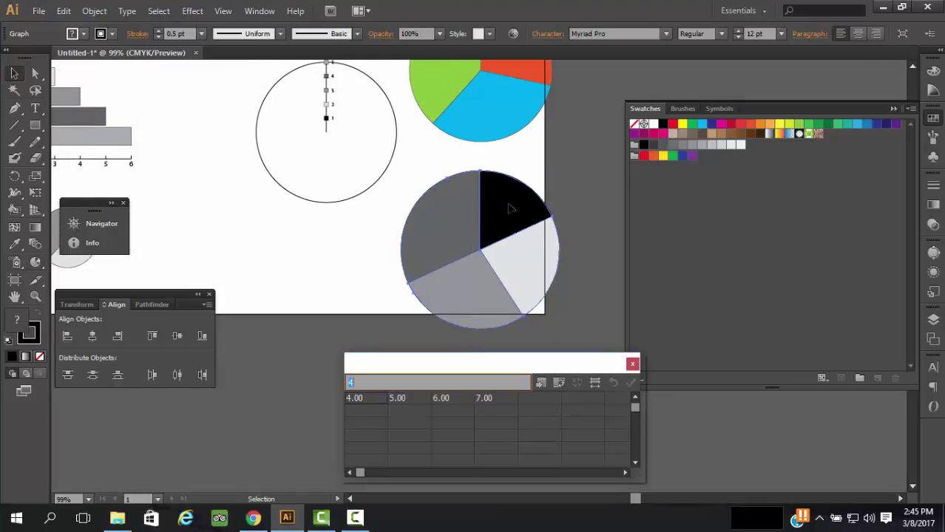
click(595, 183)
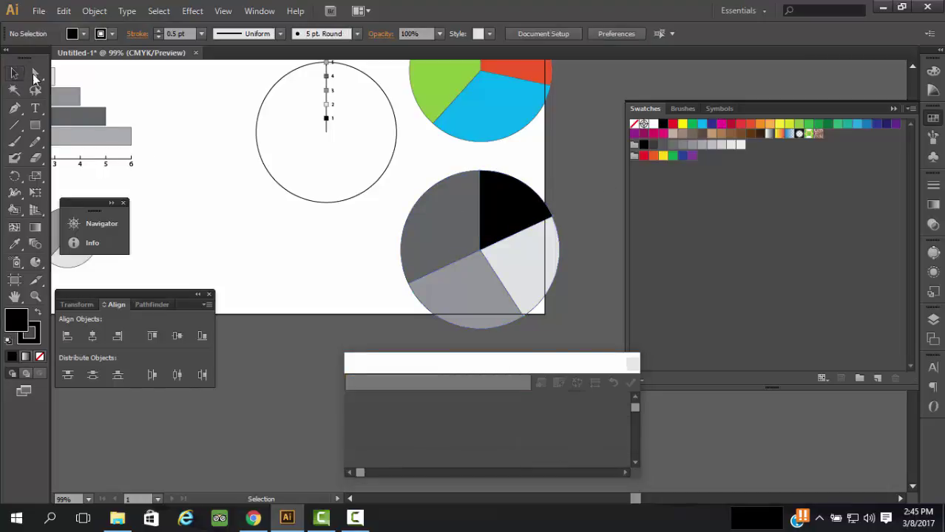
click(35, 73)
click(500, 211)
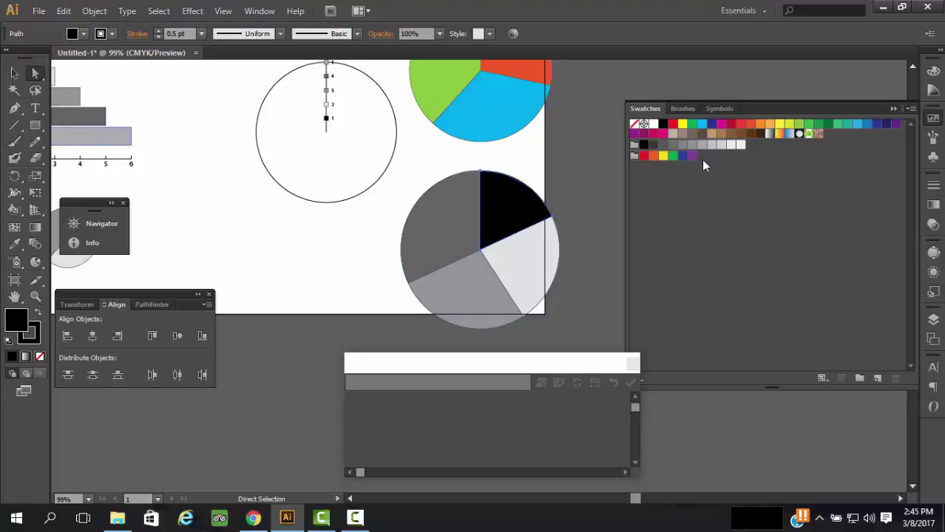
click(724, 125)
click(538, 270)
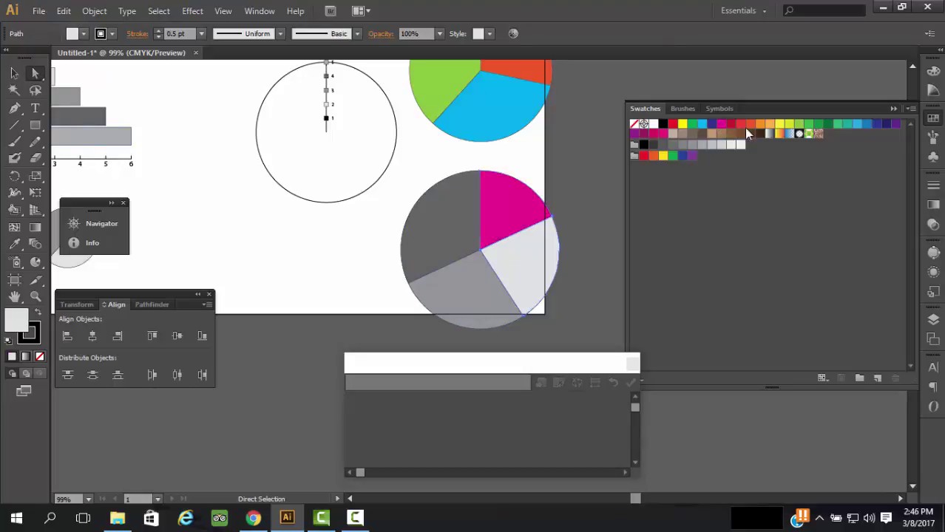
click(750, 126)
Fill the new pie's dark-grey slice with orange and its medium-grey slice with green, then deselect it.
click(460, 247)
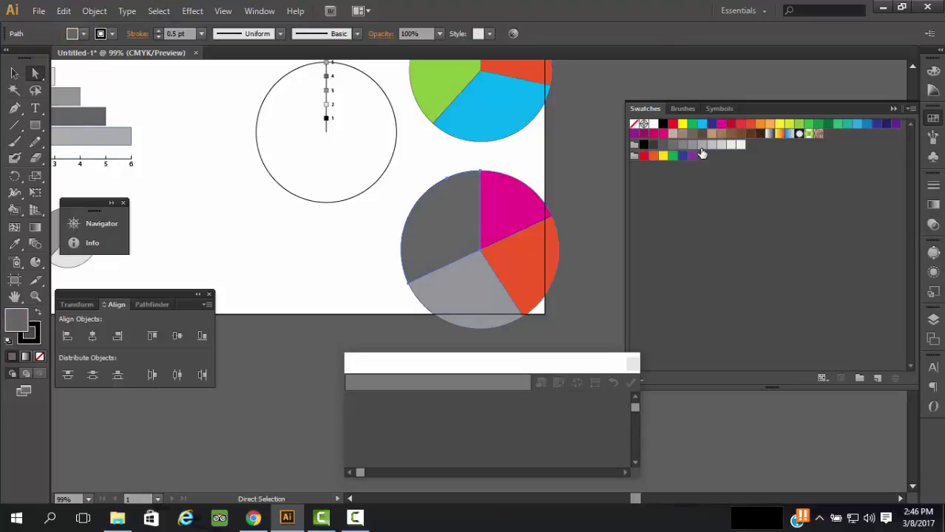
click(761, 125)
click(474, 300)
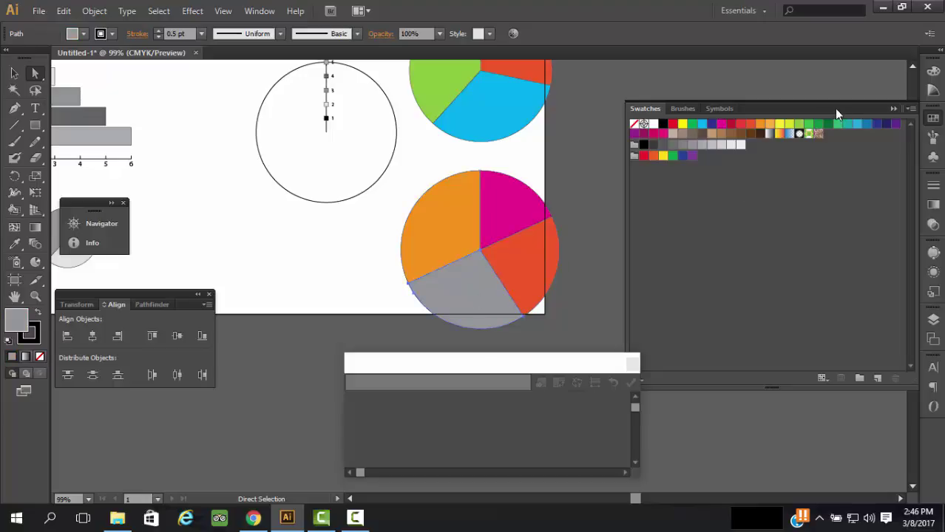
click(810, 124)
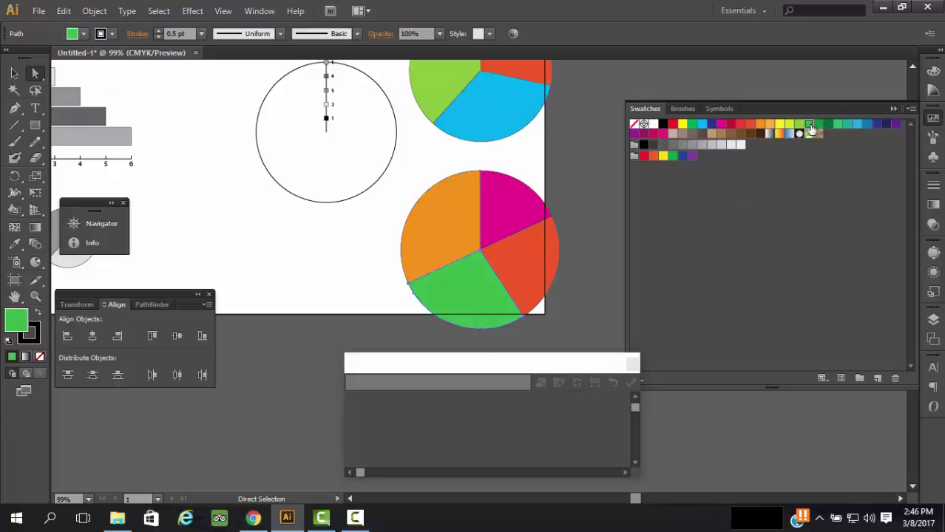
click(619, 271)
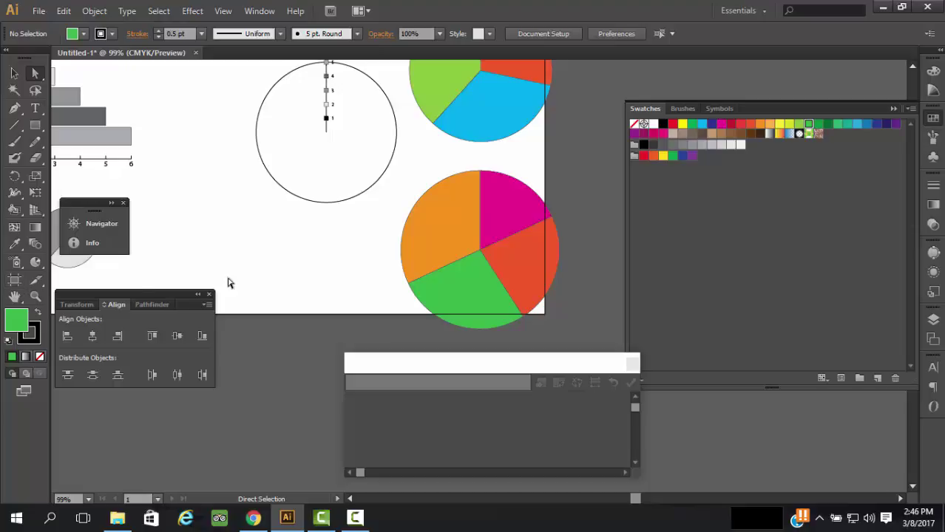
Select the whole lower coloured pie graph with its data and view the Cell Style settings without changing them.
scroll(273, 286, down, 1)
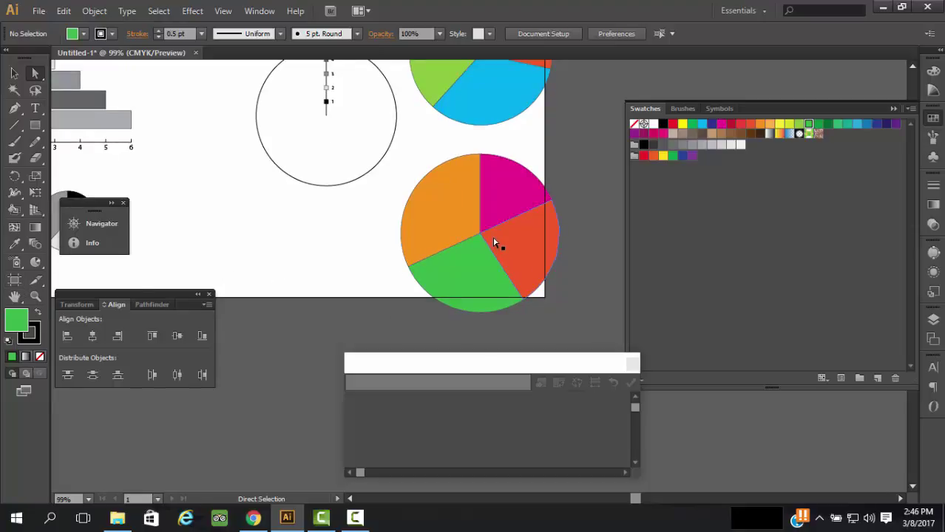
click(494, 214)
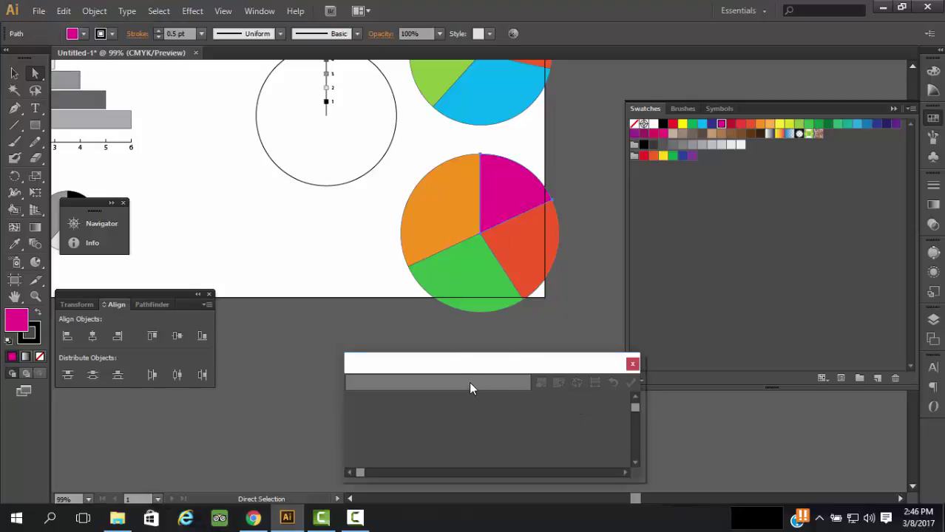
click(14, 73)
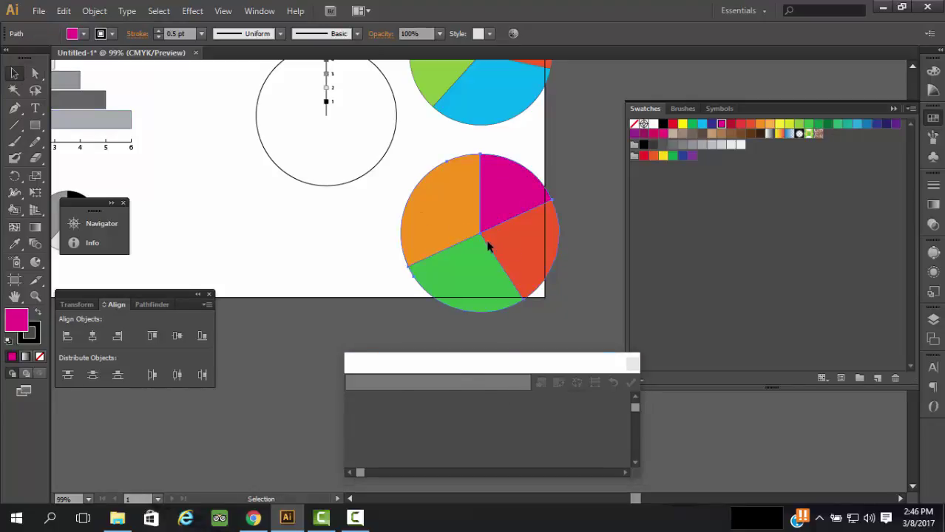
click(488, 247)
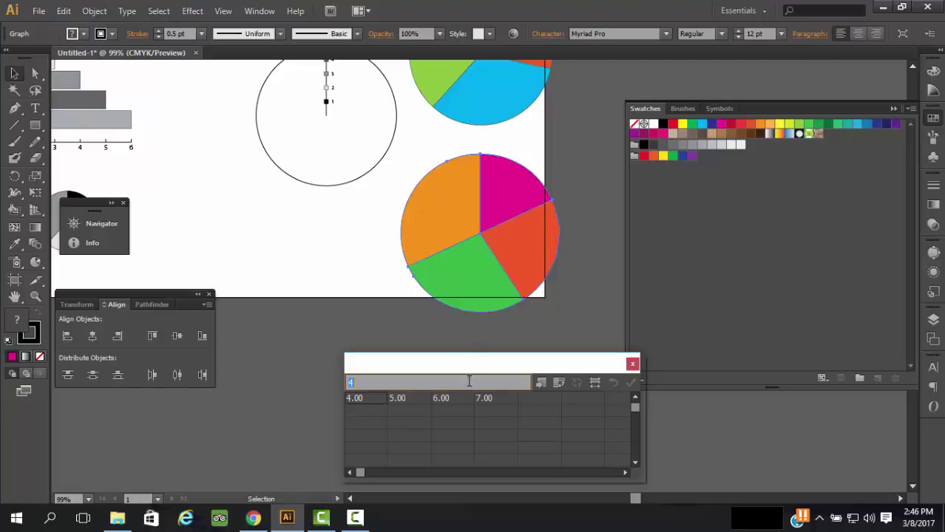
click(595, 383)
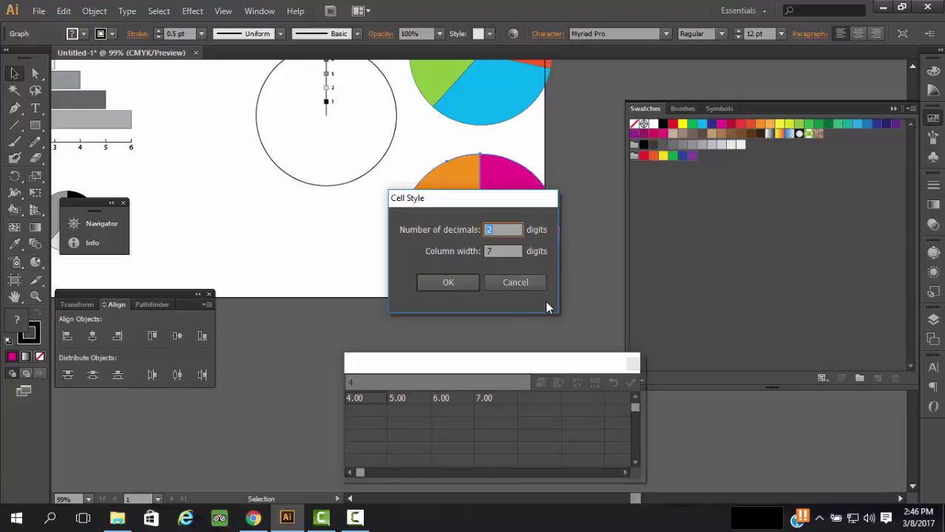
click(539, 282)
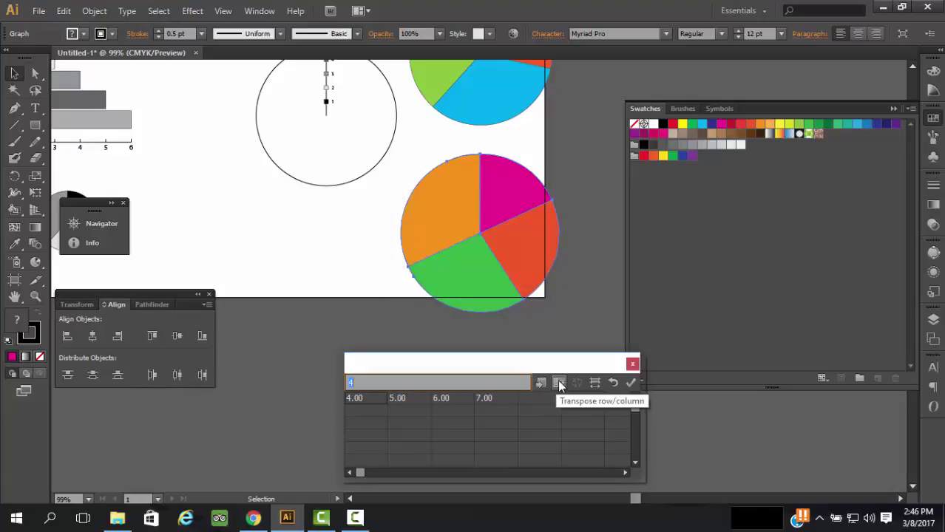
Transpose the pie graph's data from a row to a column and back to a row.
click(559, 383)
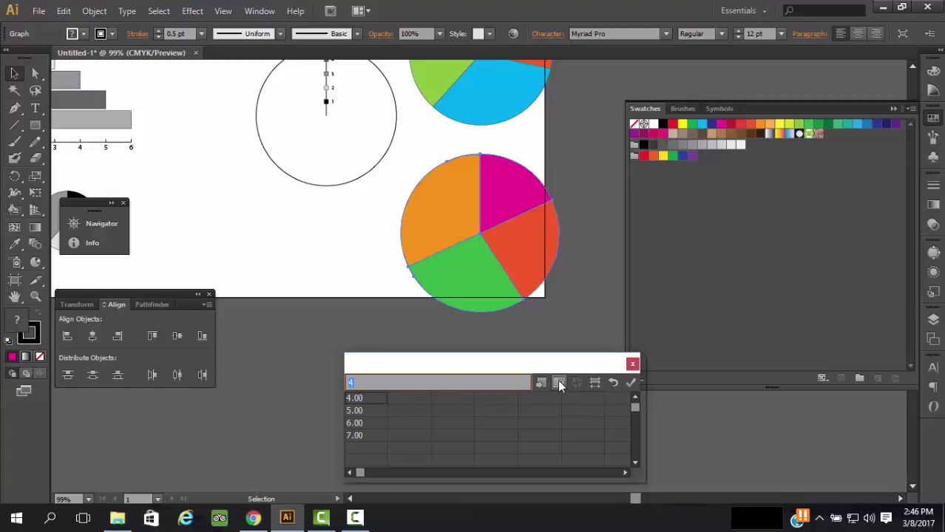
click(559, 383)
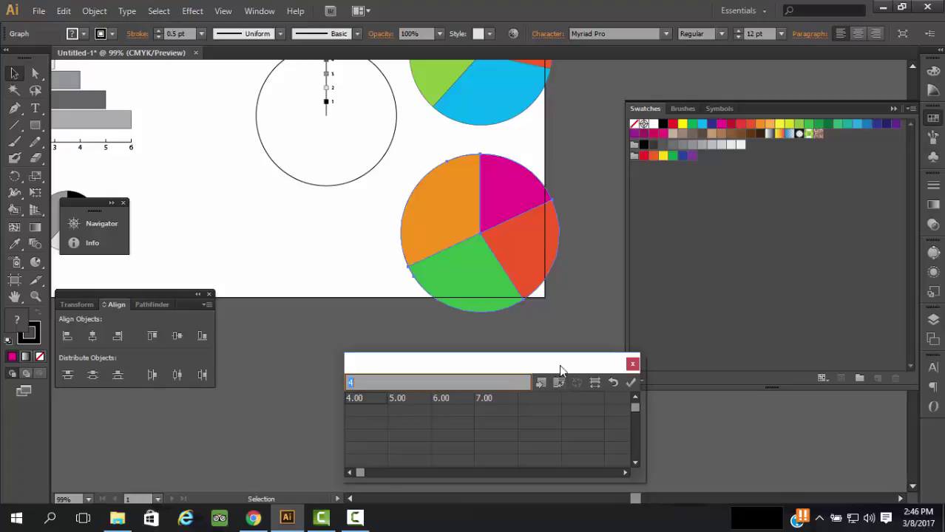
Add the values 6 and 8 beneath the 4 in the first column of the pie's data and apply them.
drag(564, 366, 566, 333)
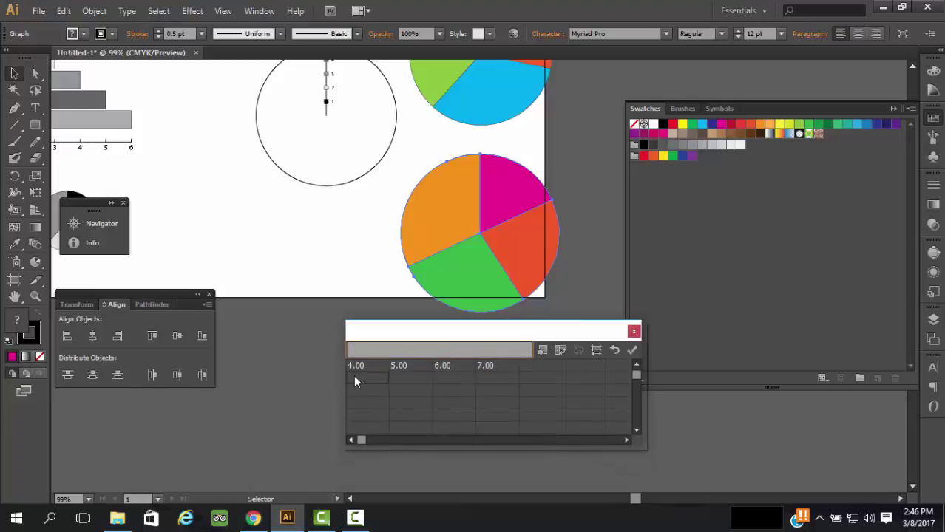
click(377, 391)
text(8)
click(413, 396)
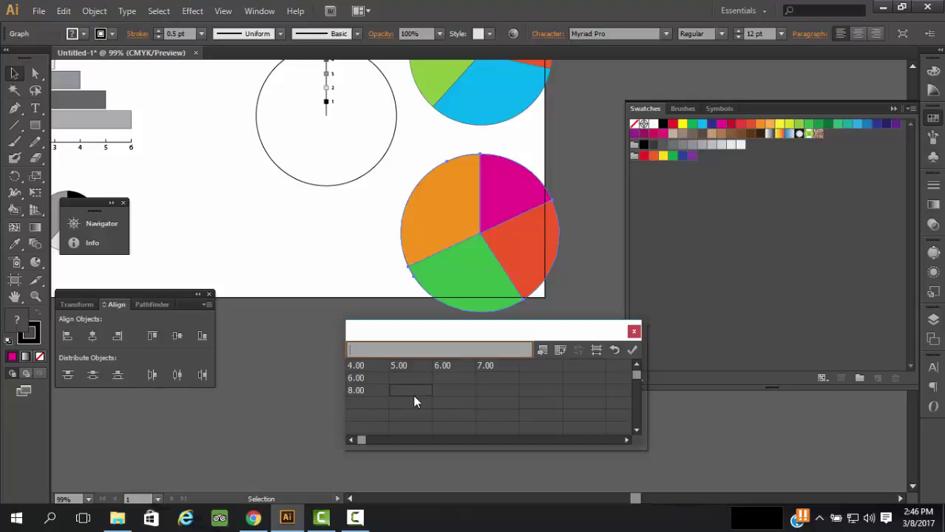
click(632, 351)
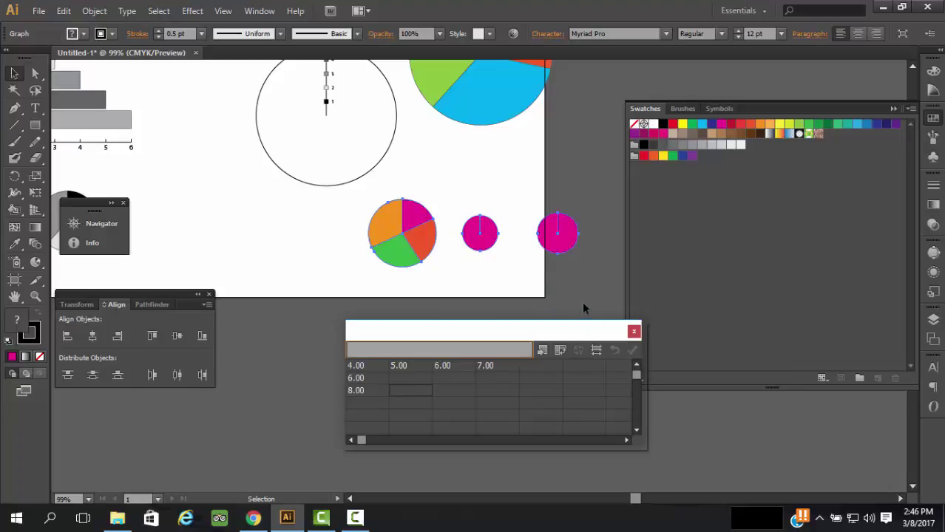
Deselect the updated pie graph and close the graph data window.
click(522, 287)
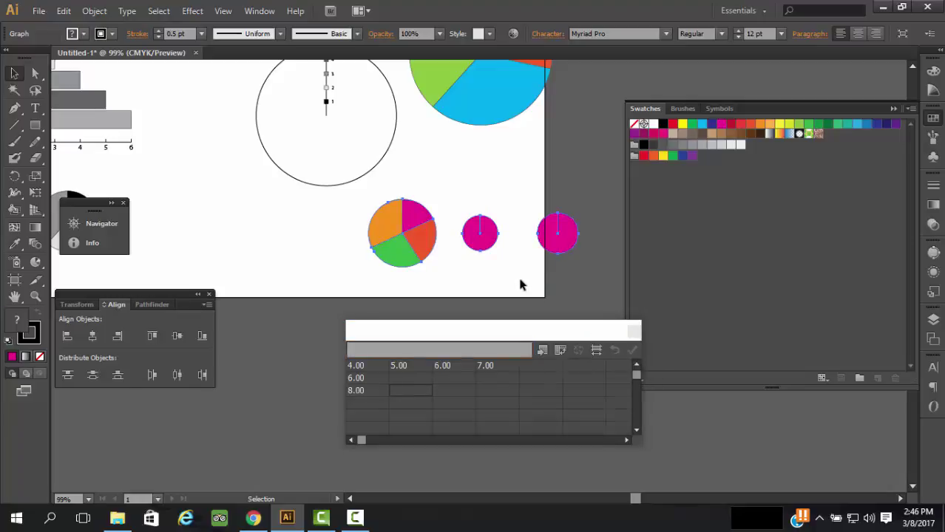
click(418, 249)
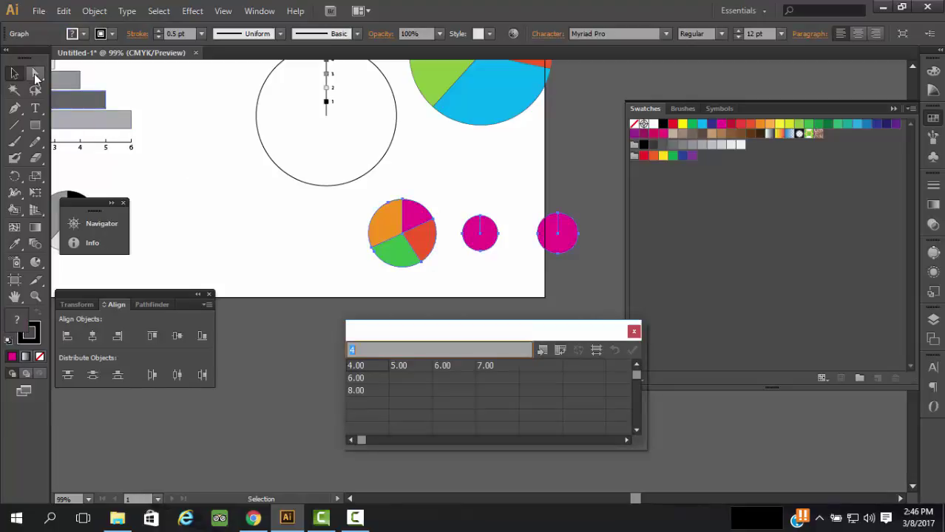
drag(35, 77, 58, 70)
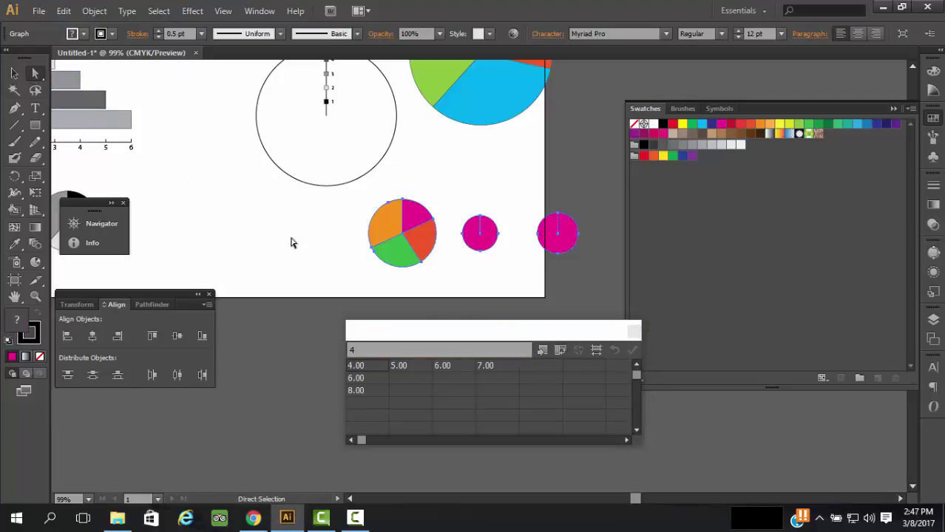
click(292, 242)
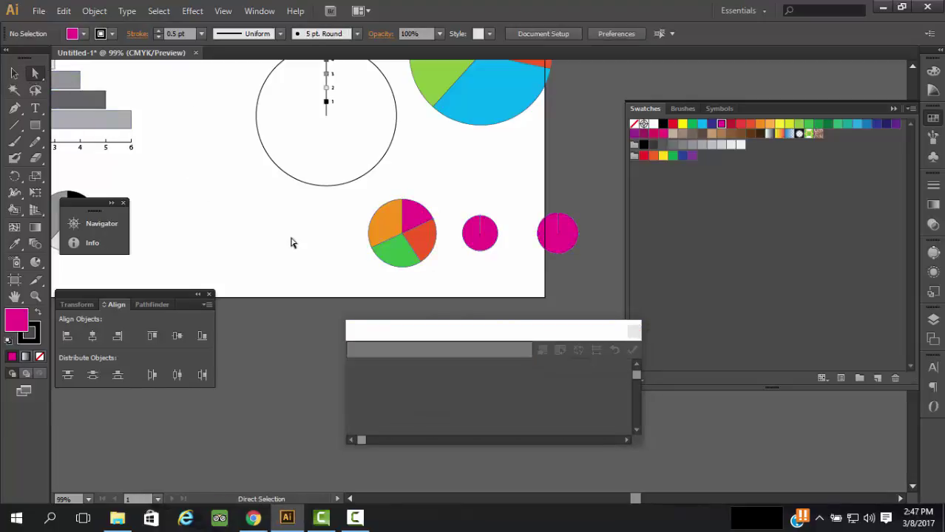
click(633, 333)
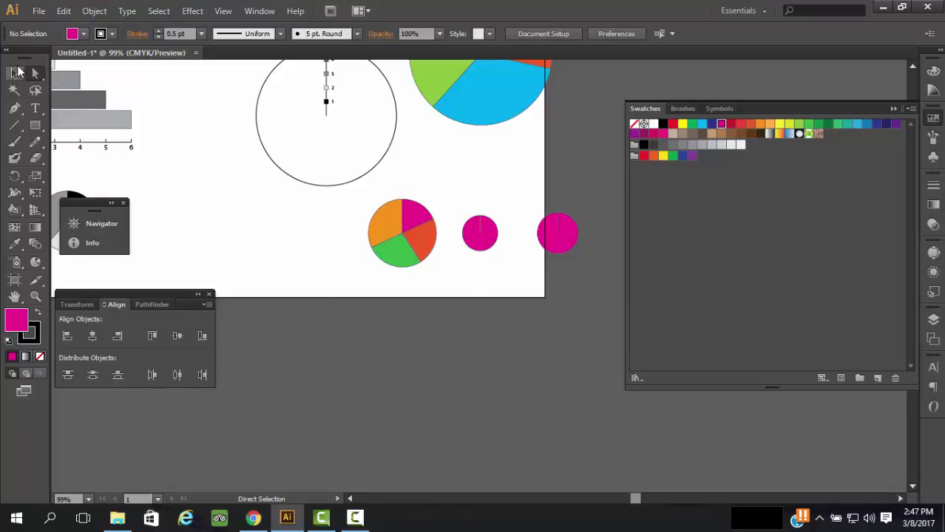
Delete the three-pie graph, the stacked column graph, the radar graph and the remaining coloured pie graph.
click(16, 73)
drag(576, 209, 318, 286)
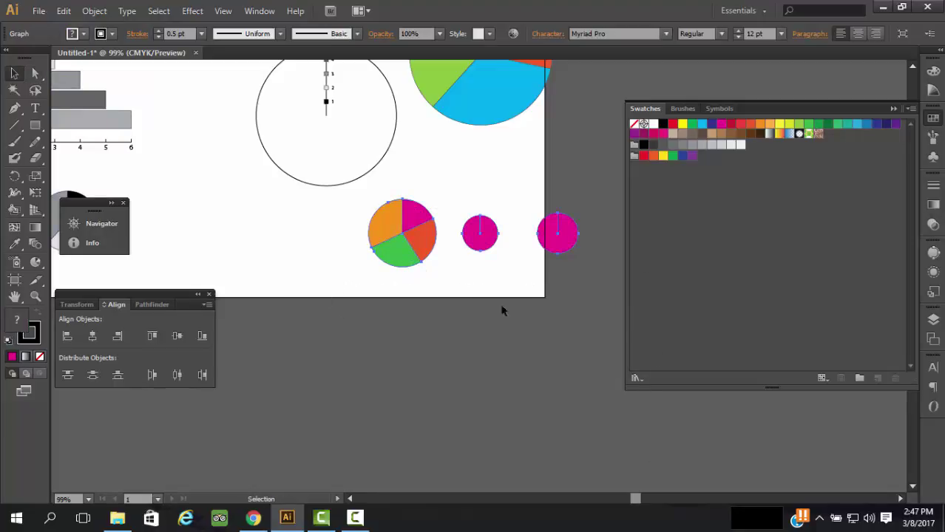
click(515, 302)
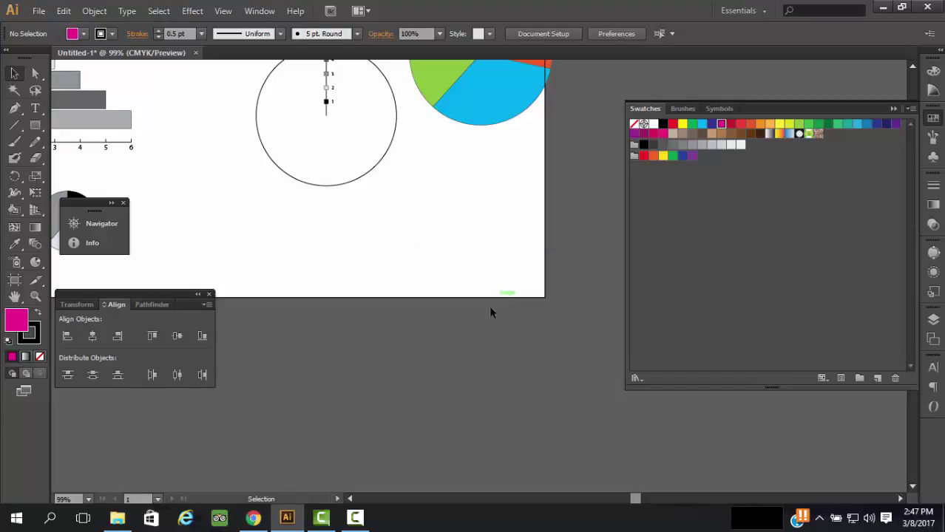
scroll(492, 310, up, 5)
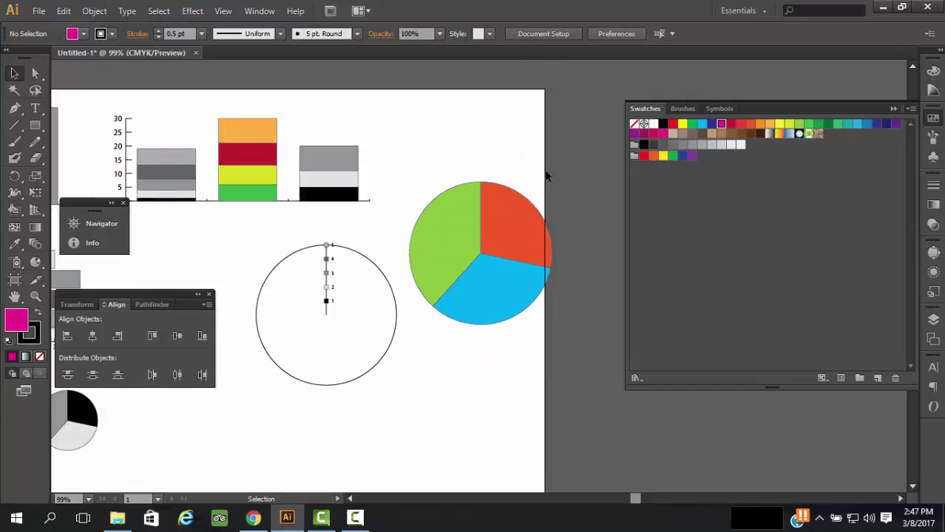
drag(549, 173, 266, 342)
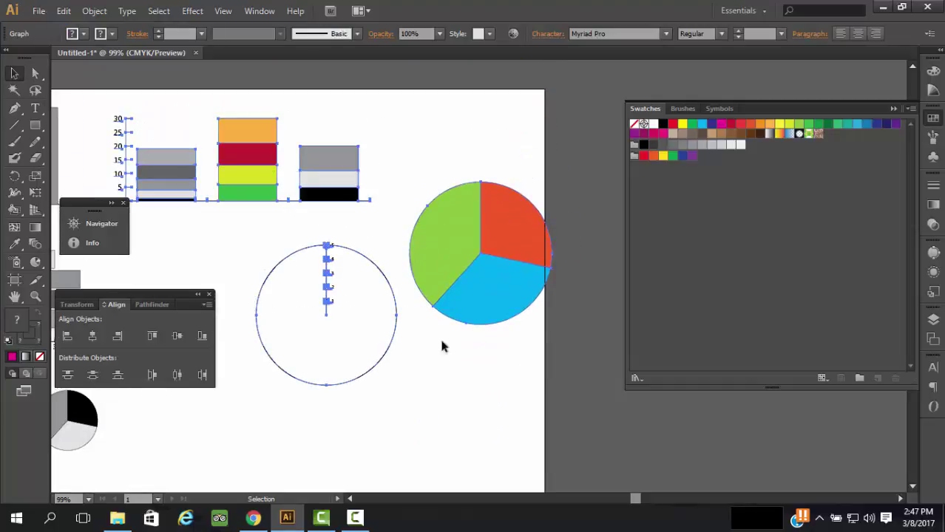
key(Delete)
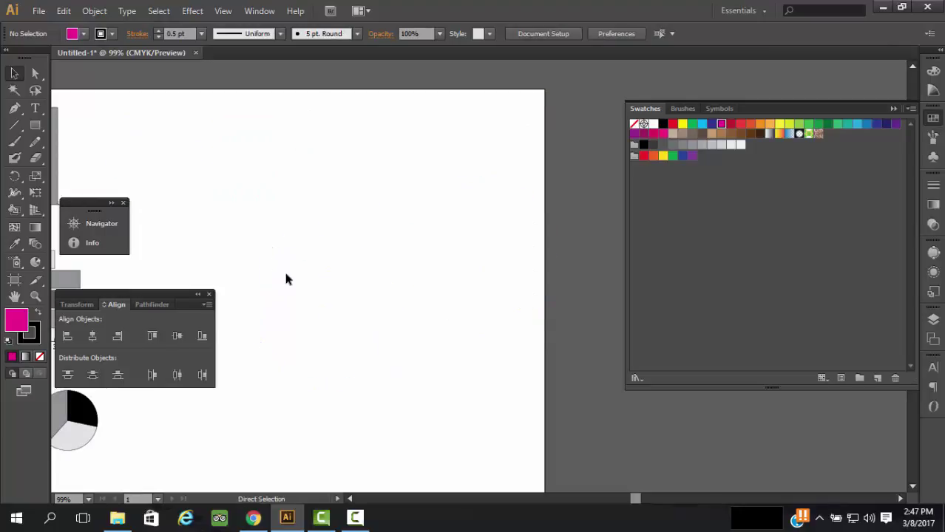
Delete the remaining grey column, bar and pie graphs to leave the artboard empty.
key(ctrl+minus)
key(ctrl+minus)
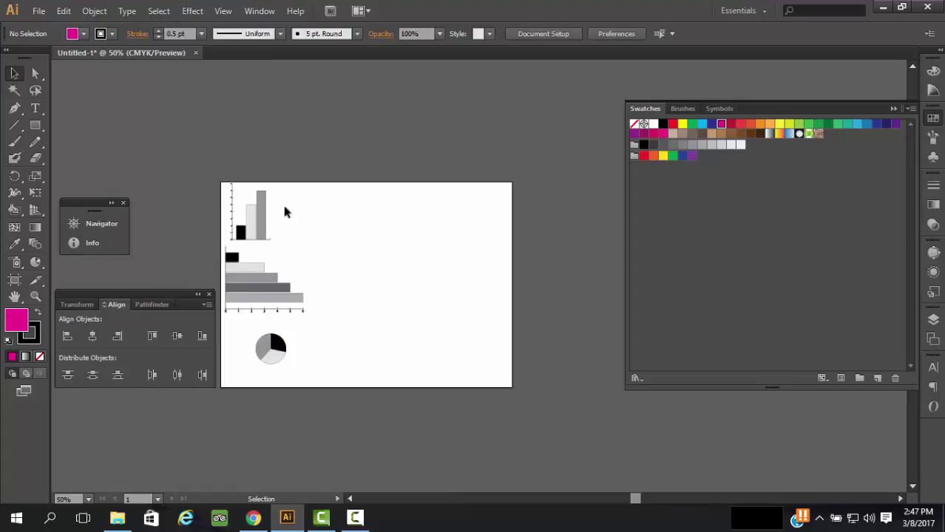
drag(320, 193, 218, 388)
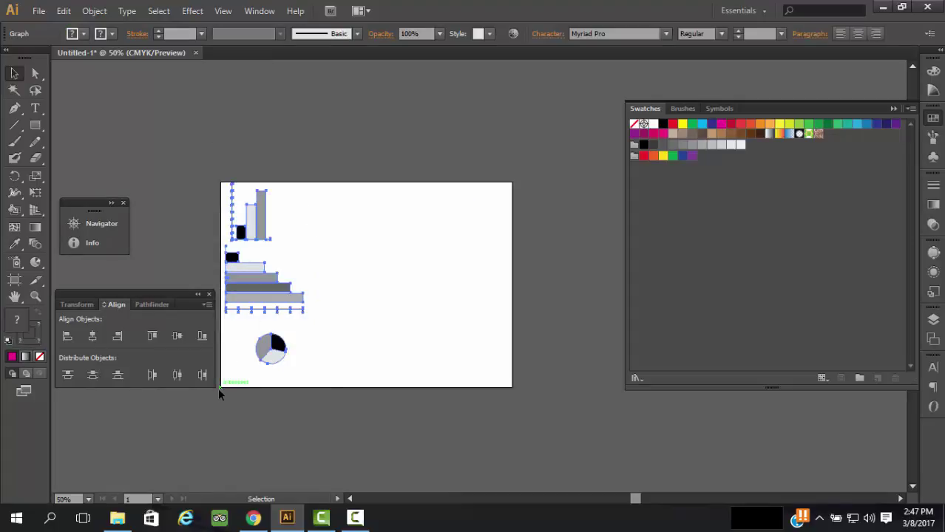
key(Delete)
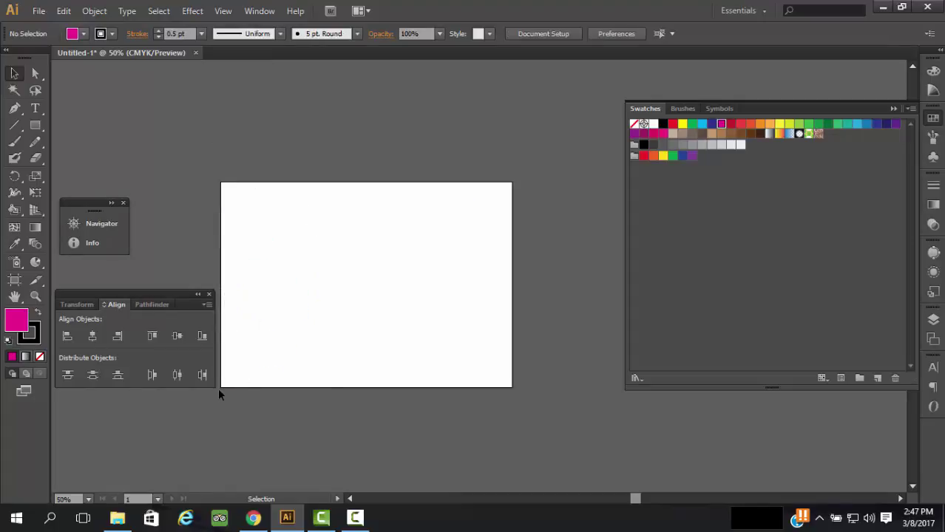
drag(35, 131, 108, 141)
click(114, 133)
click(524, 295)
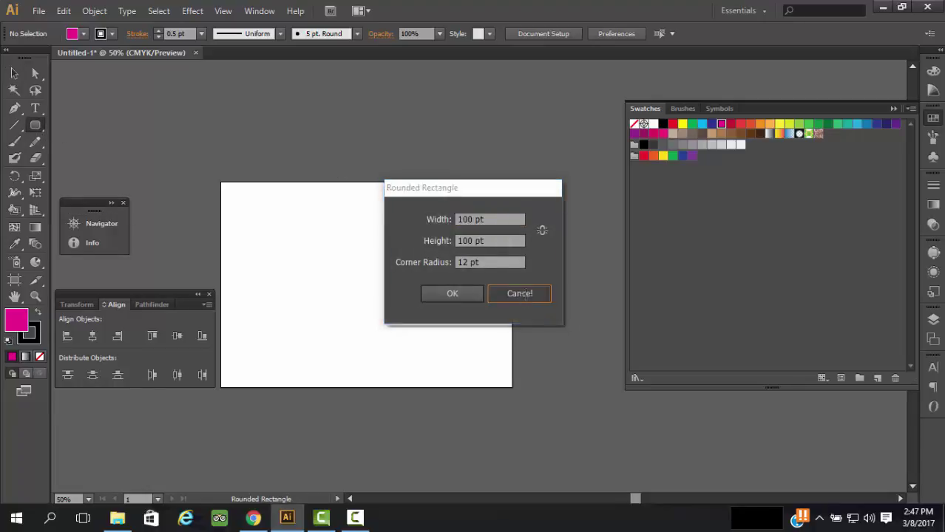
Draw a magenta rectangle about 596 by 368 pt and move it near the centre of the artboard.
drag(34, 127, 119, 124)
drag(305, 189, 388, 283)
drag(493, 315, 512, 315)
key(v)
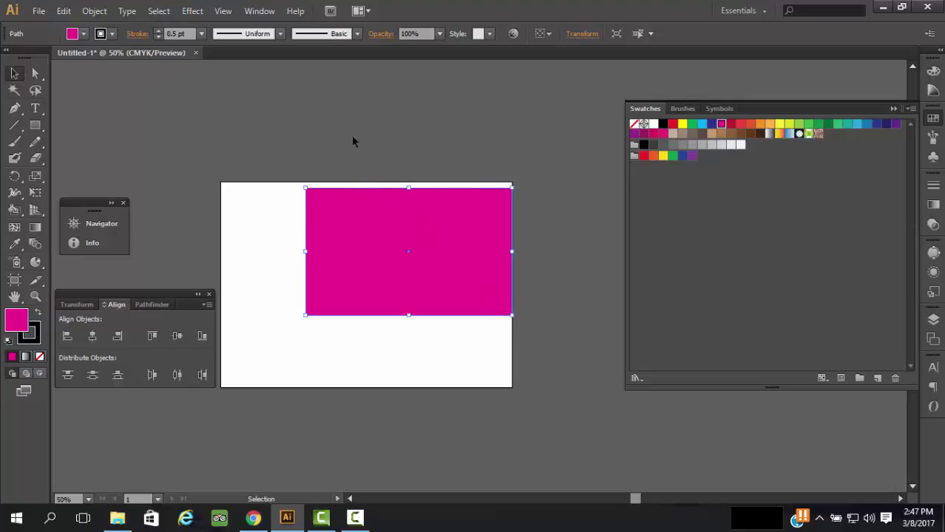
scroll(352, 140, down, 3)
mouse_move(420, 162)
mouse_down()
mouse_move(342, 188)
mouse_move(367, 190)
mouse_move(404, 162)
mouse_up()
click(532, 152)
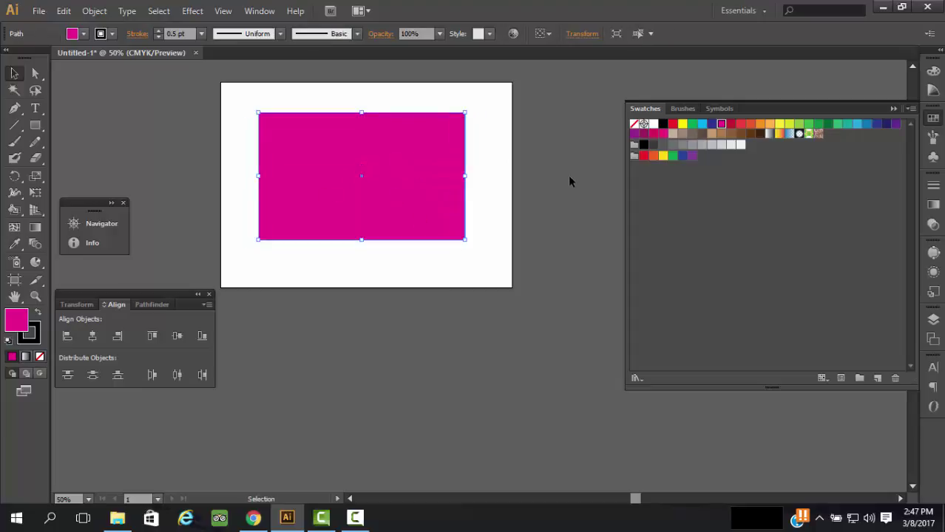
Expand the collapsed panel dock and dock the floating Align and Navigator/Info groups into it.
click(893, 107)
click(940, 51)
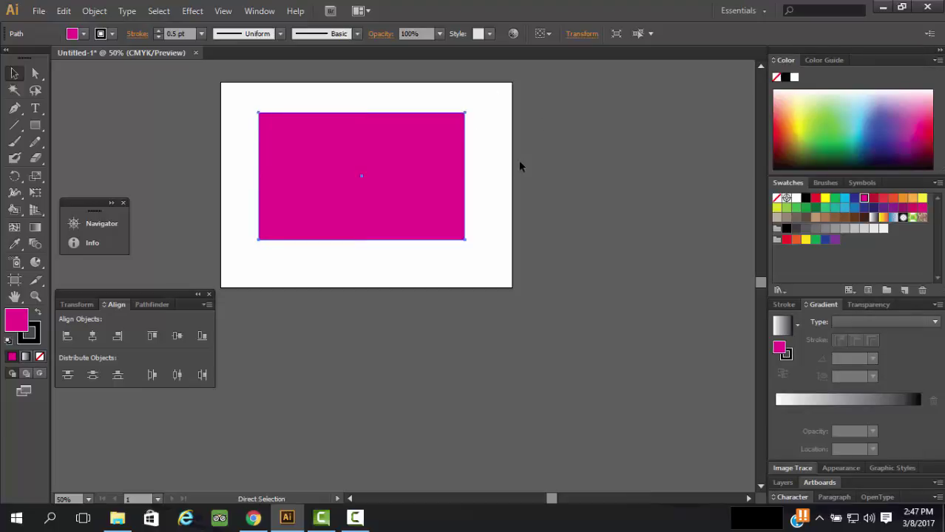
key(ctrl+0)
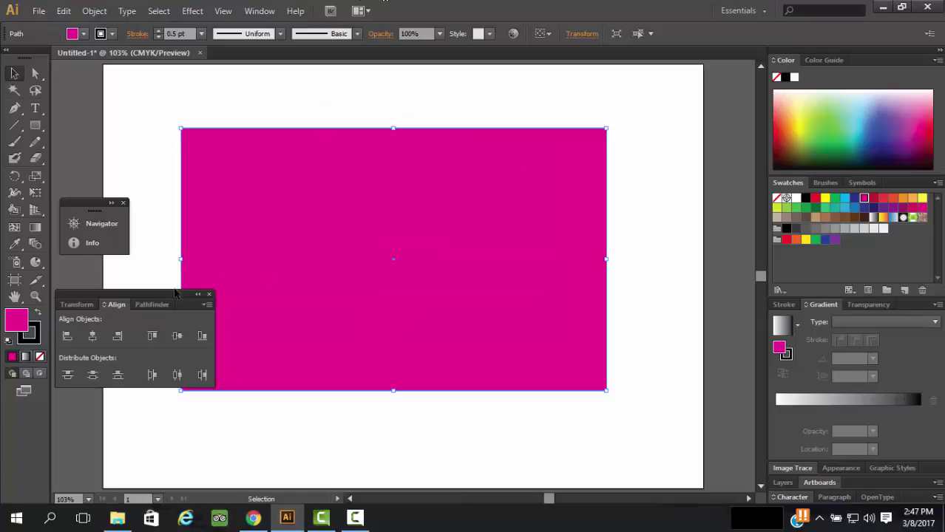
drag(215, 323, 887, 303)
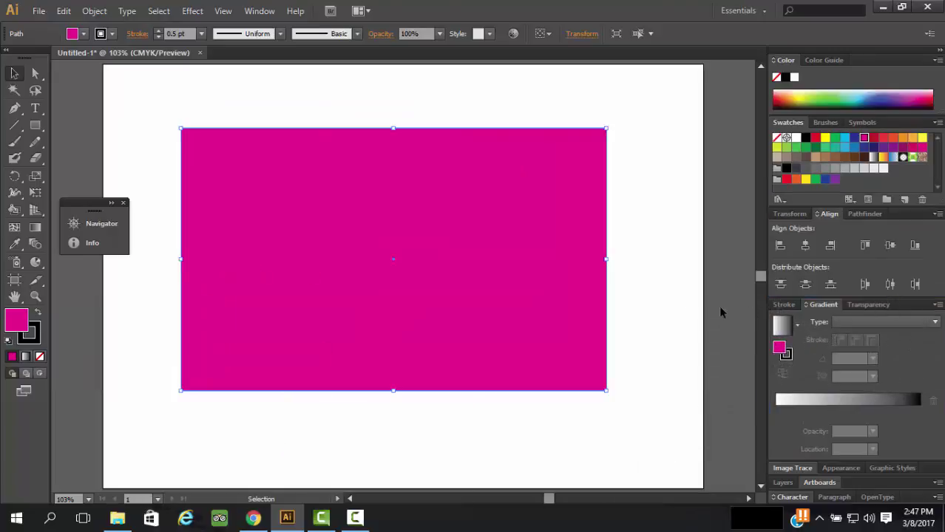
drag(95, 212, 885, 62)
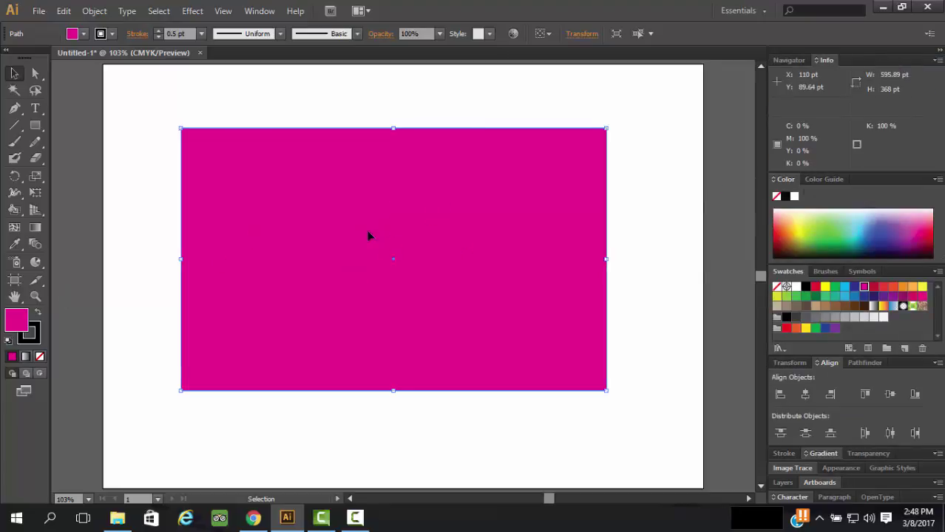
Draw a circle about 276 pt in diameter and centre it on the magenta rectangle.
drag(35, 125, 94, 159)
mouse_move(394, 257)
mouse_down()
mouse_move(497, 318)
mouse_move(494, 335)
mouse_up()
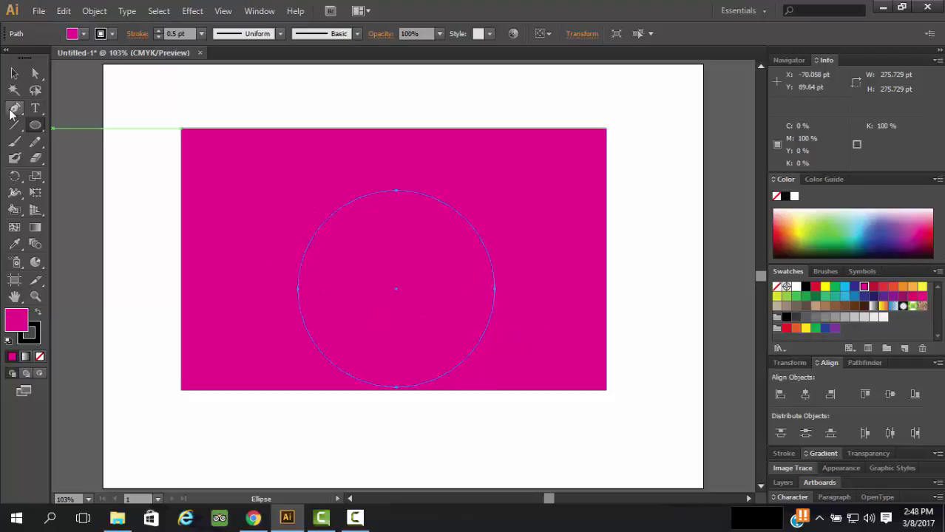
click(14, 73)
drag(365, 237, 362, 205)
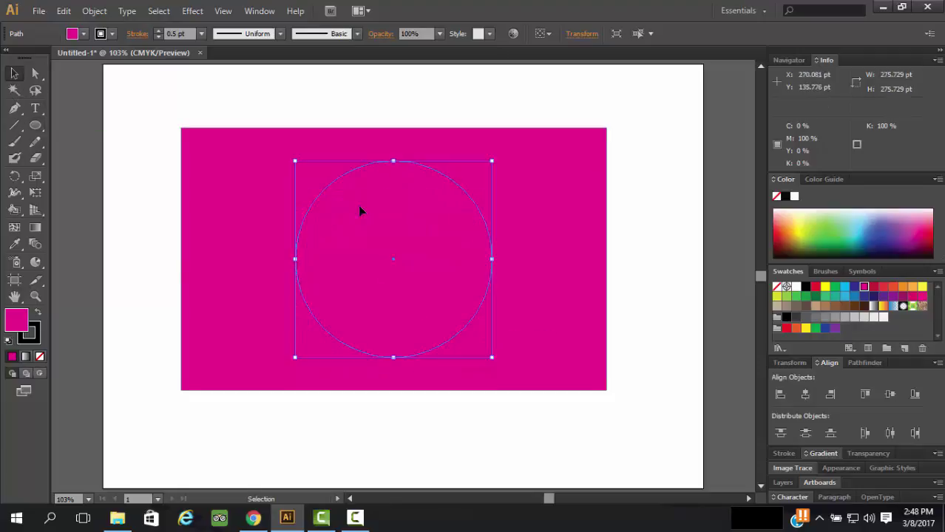
Fill the circle on the magenta rectangle with a medium violet-blue.
double_click(25, 316)
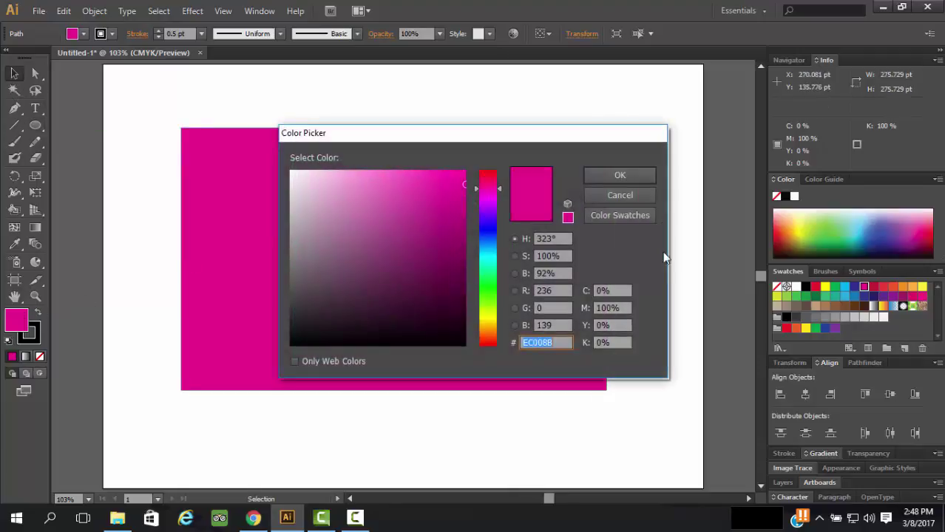
click(491, 238)
click(431, 213)
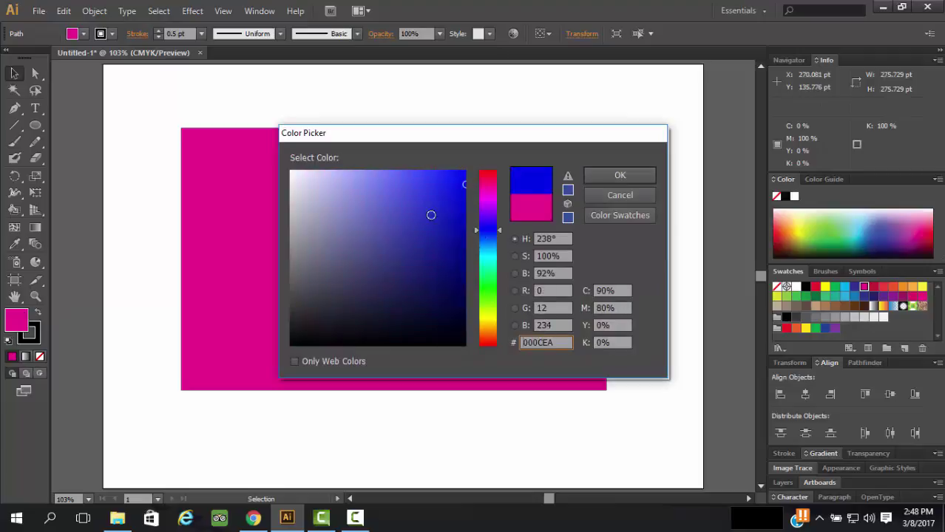
click(423, 208)
click(637, 177)
click(627, 233)
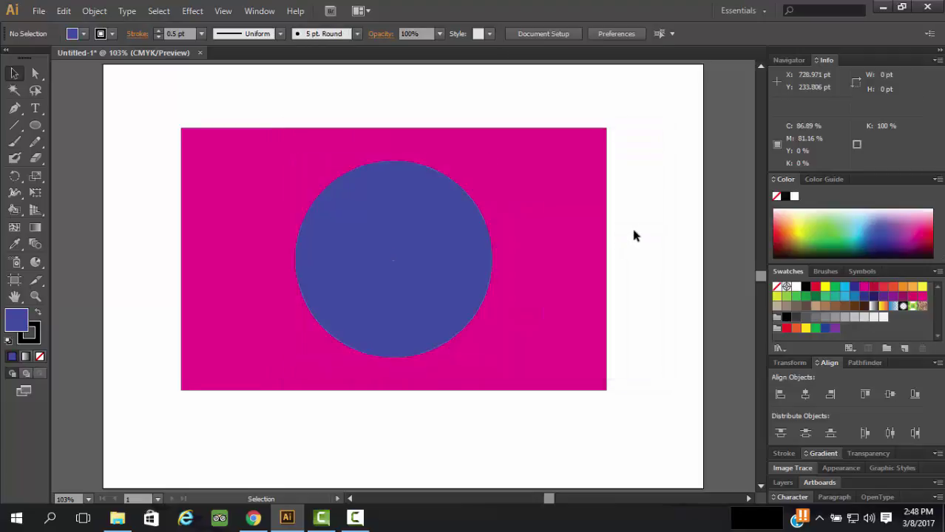
Combine the magenta rectangle and the blue circle into a compound path.
drag(647, 196, 307, 319)
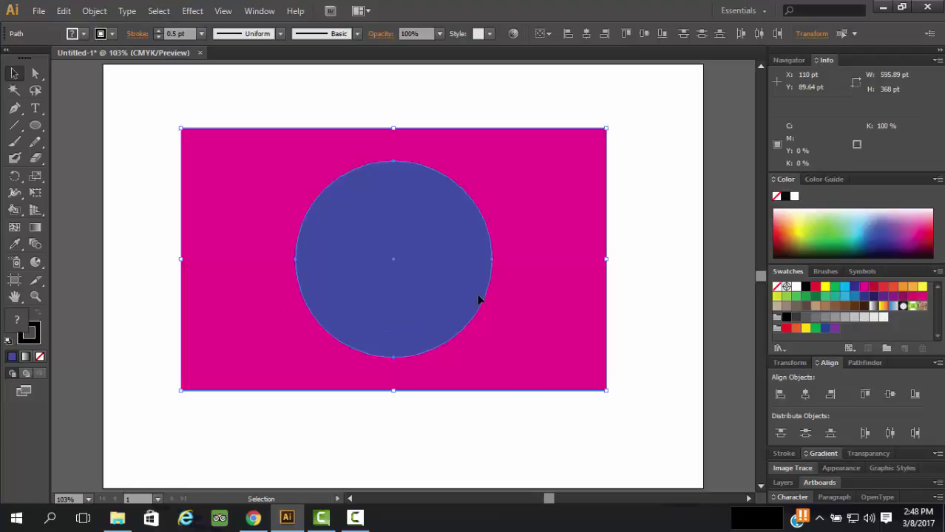
right_click(399, 223)
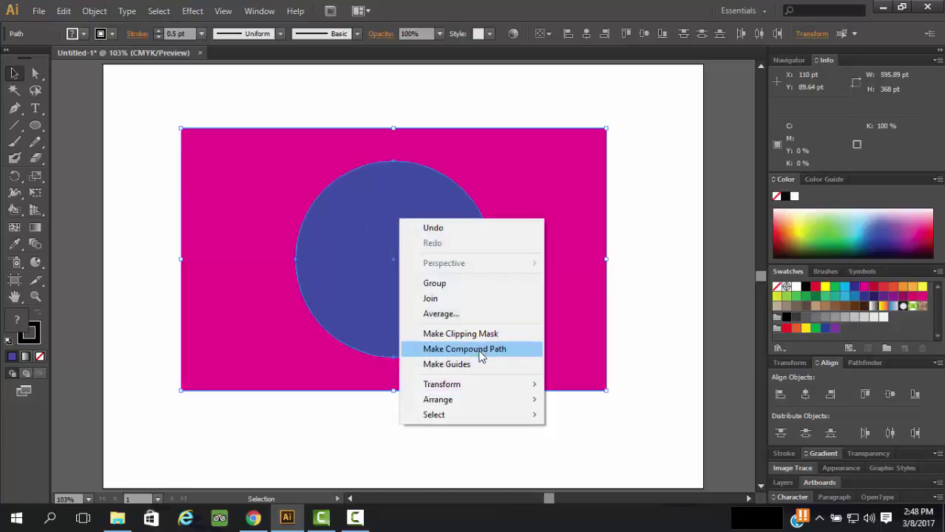
click(481, 349)
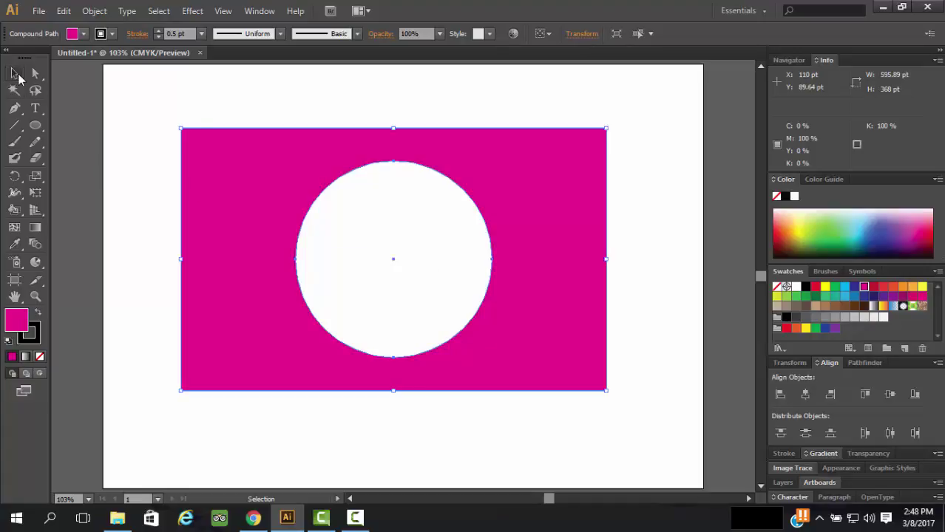
Move the compound path across the artboard's left edge to check the background through its circular hole.
click(374, 111)
click(387, 145)
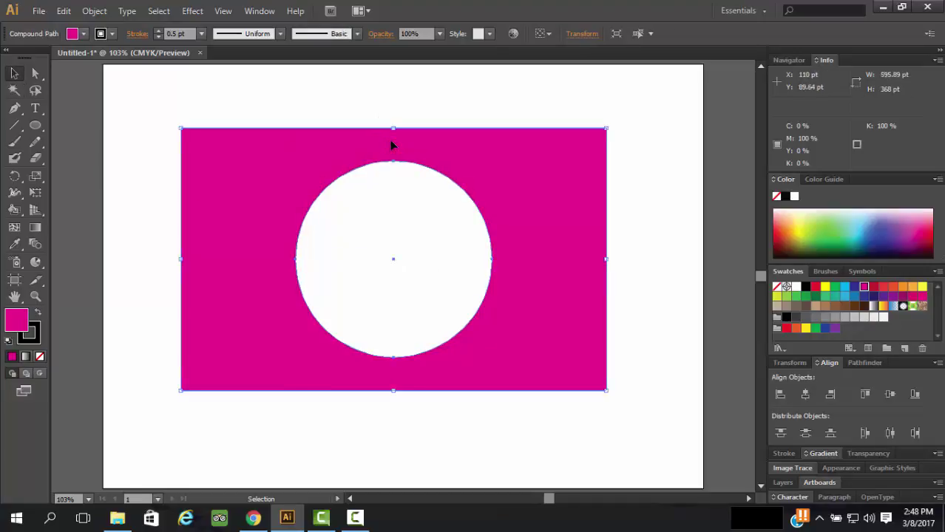
drag(389, 140, 148, 130)
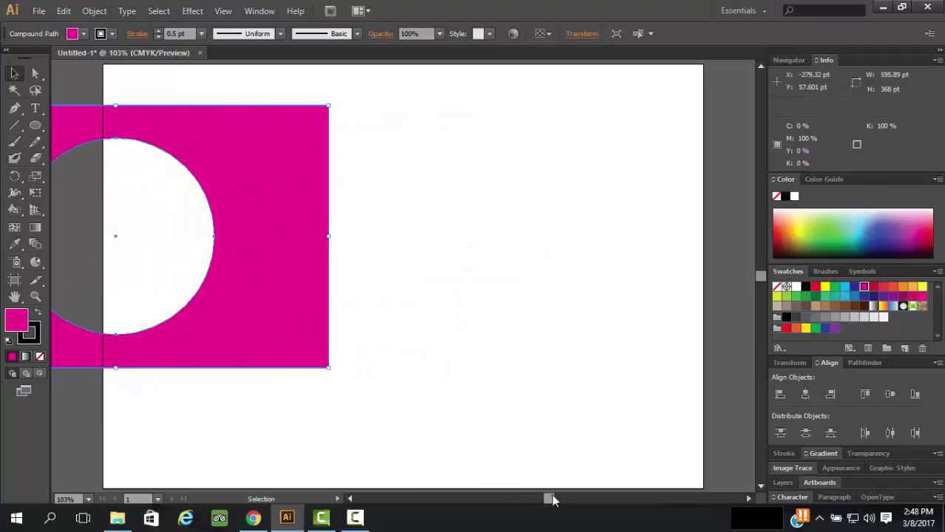
drag(548, 499, 536, 499)
drag(516, 130, 317, 126)
drag(402, 155, 561, 123)
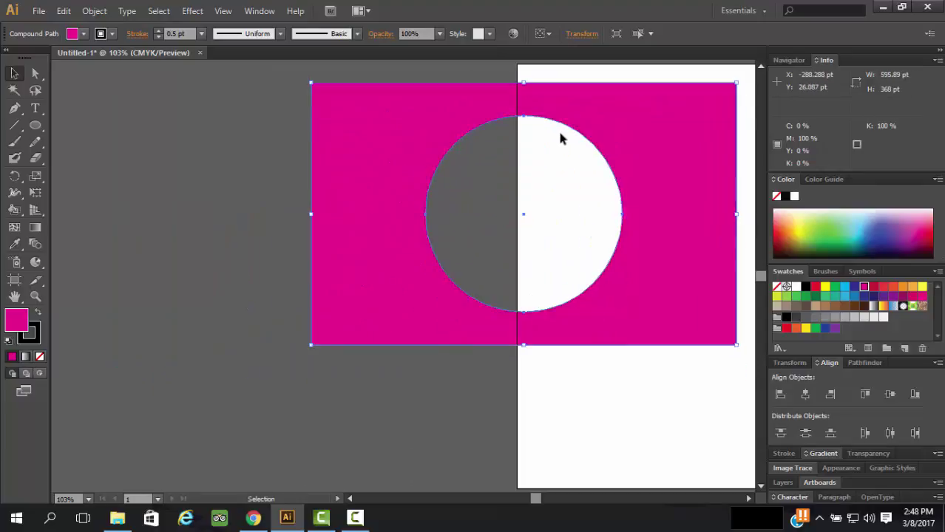
click(579, 136)
click(625, 148)
Move the compound path back onto the artboard, at about X 171 pt, Y 128 pt.
key(ctrl+minus)
key(ctrl+minus)
key(ctrl+minus)
key(ctrl+minus)
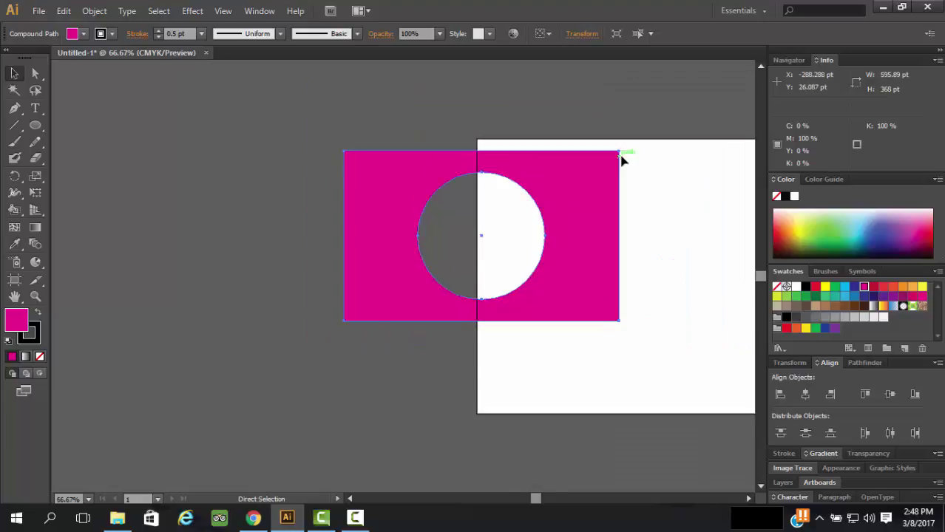
drag(496, 274, 602, 298)
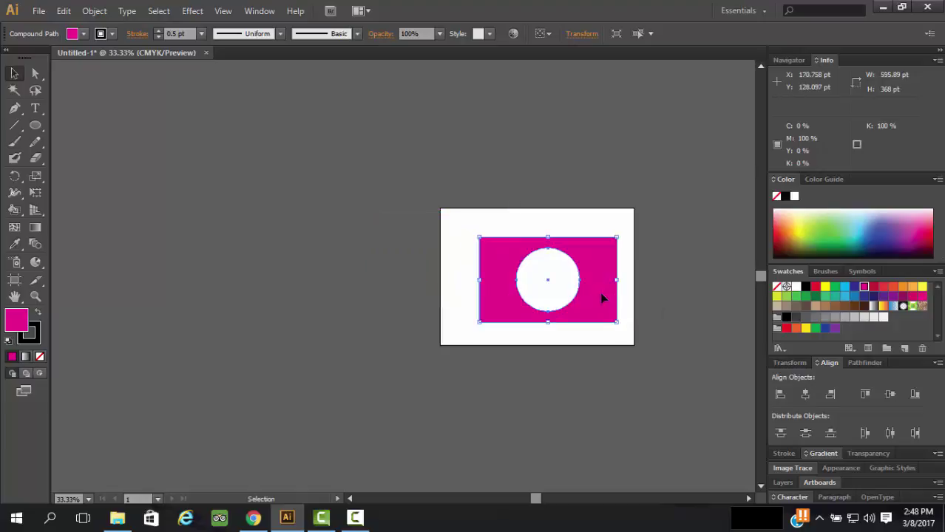
Try to give the compound path a bright green stroke, 06EF11, and set the stroke weight to 9 pt.
double_click(34, 332)
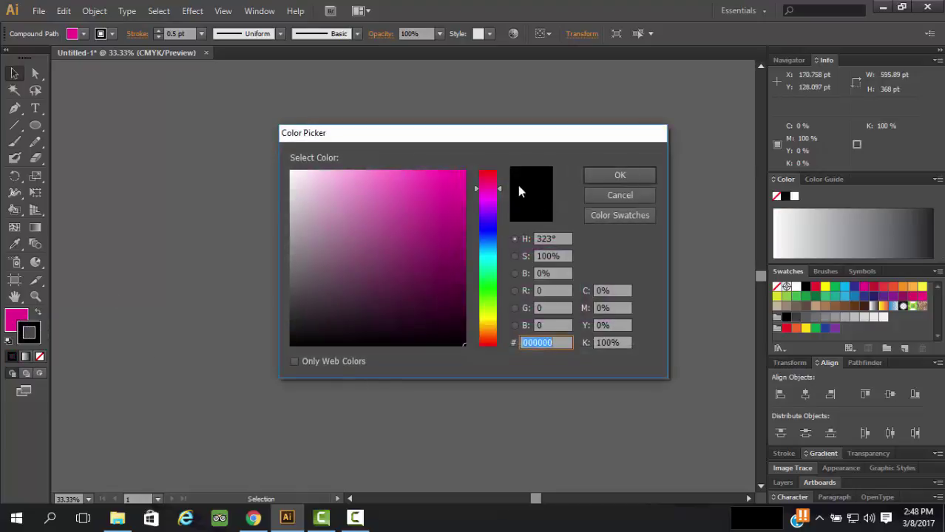
click(488, 287)
click(461, 180)
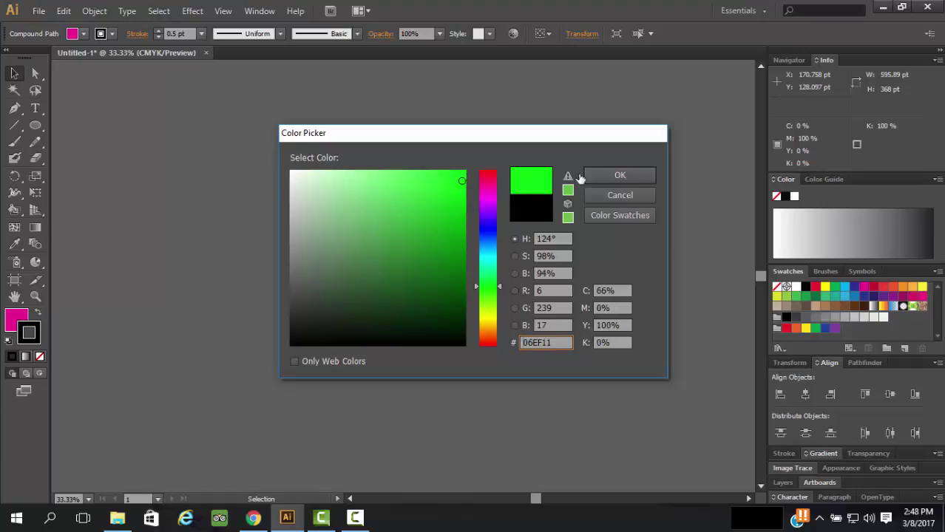
click(620, 176)
click(199, 35)
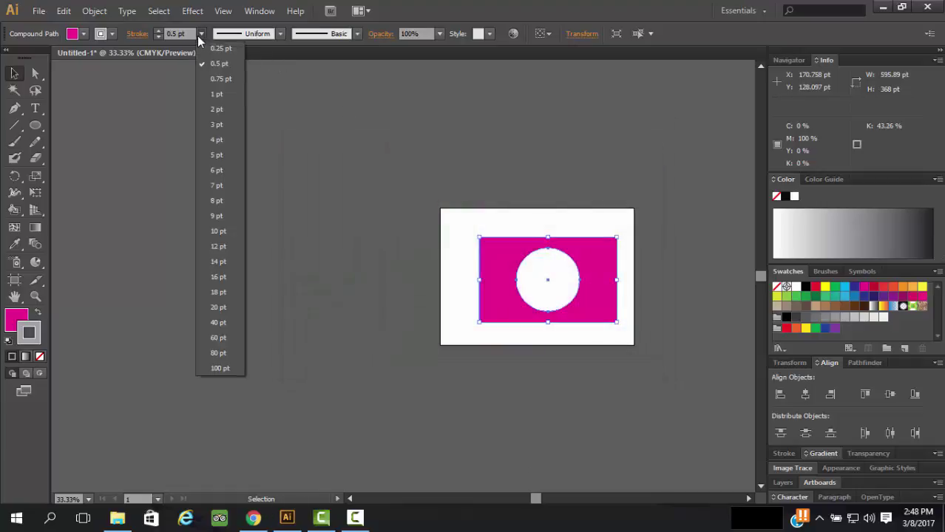
click(215, 216)
click(627, 223)
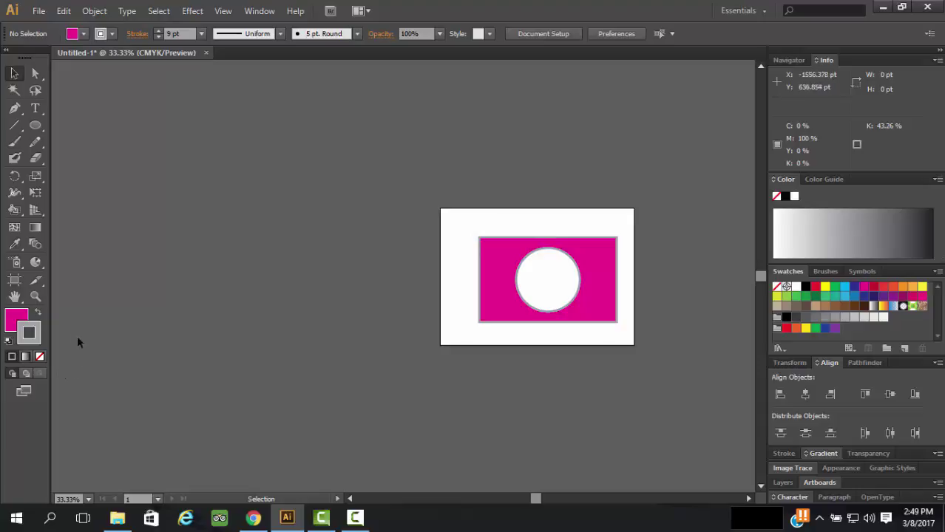
Try cyan and magenta stroke swatches on the compound path and settle on the dark blue C=100 M=95 Y=5 K=0.
key(ctrl+0)
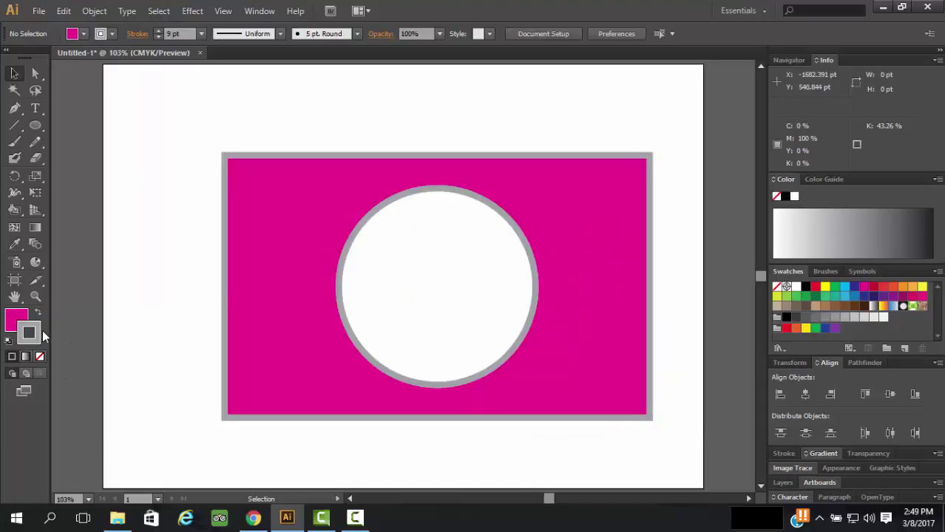
click(437, 169)
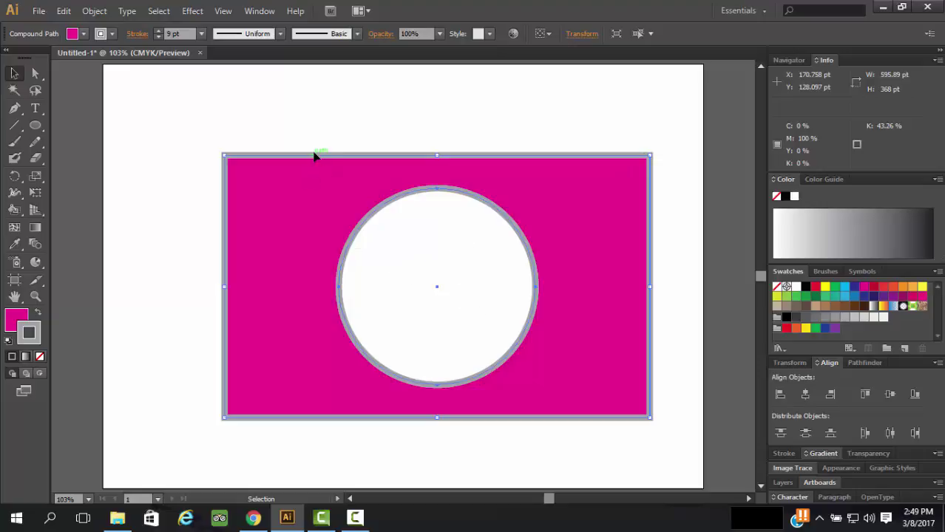
click(112, 33)
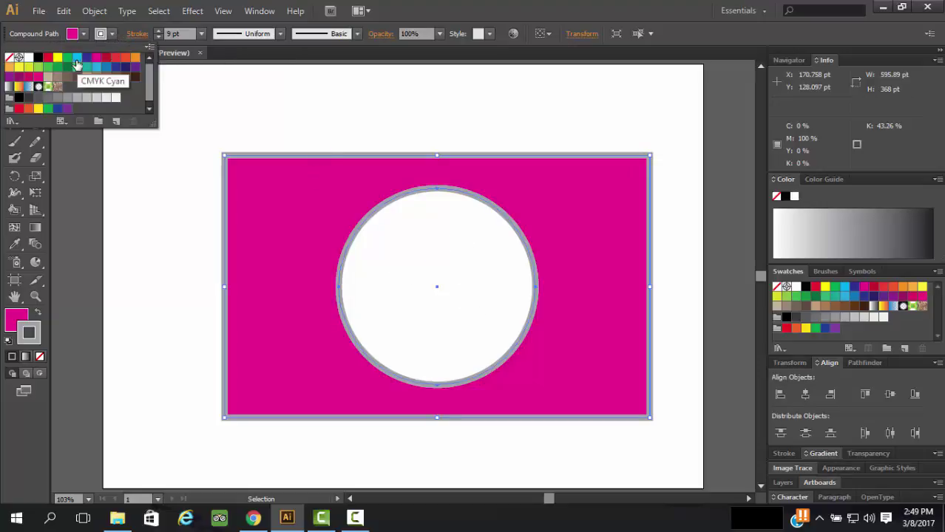
click(77, 57)
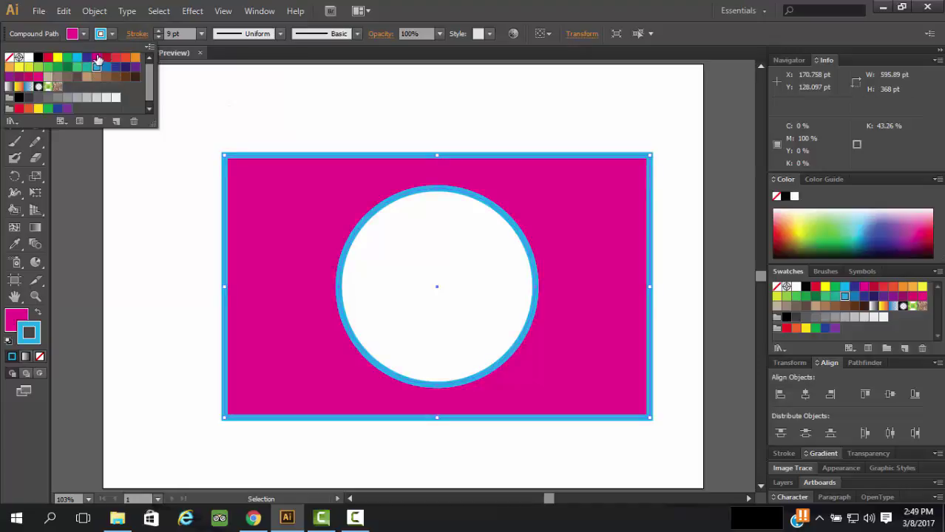
click(96, 57)
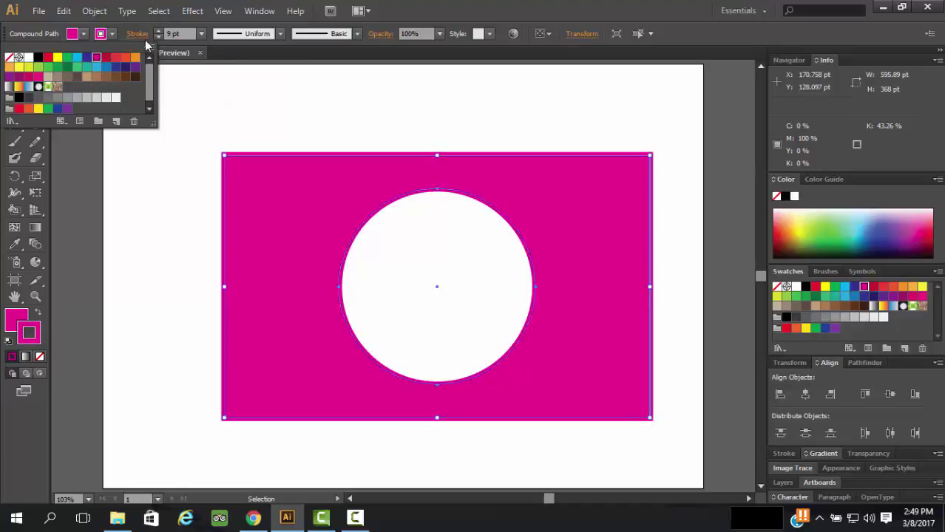
click(115, 66)
Change the compound path's fill to the dark green swatch C=90 M=30 Y=95 K=30.
click(78, 34)
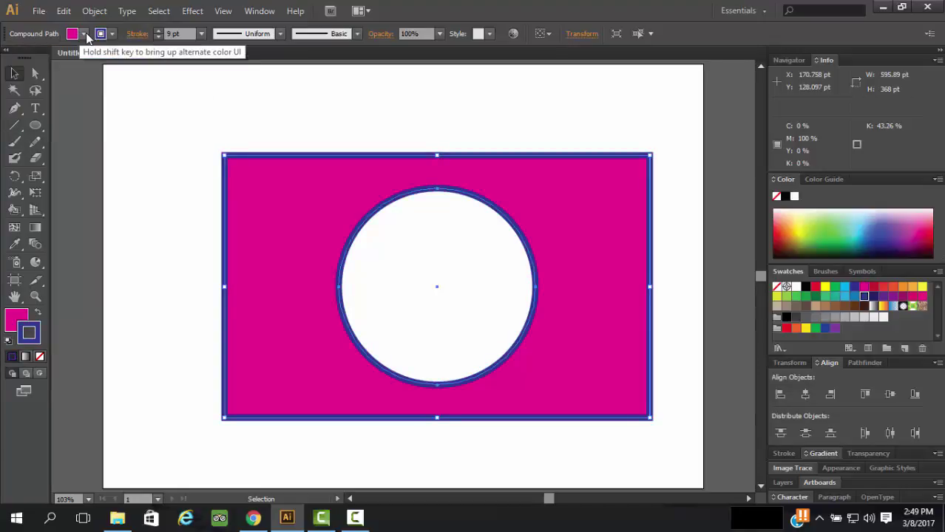
click(83, 34)
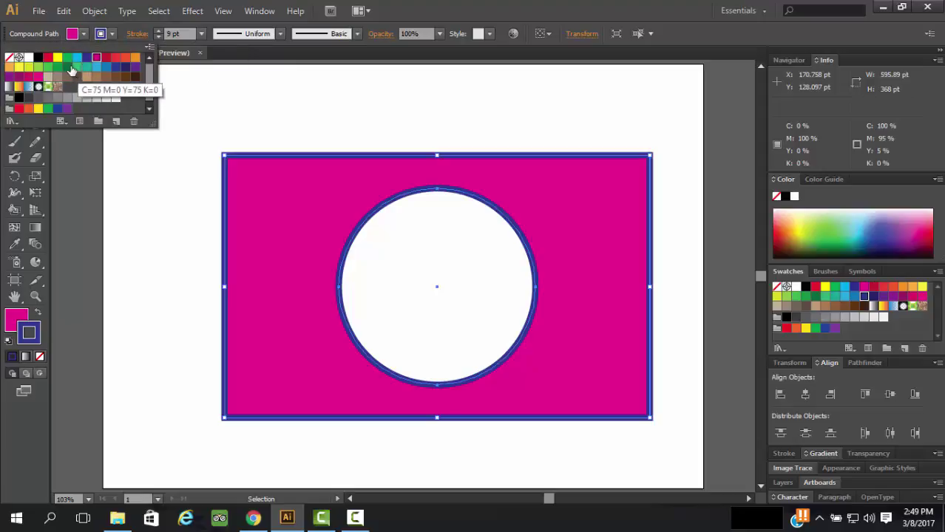
click(68, 67)
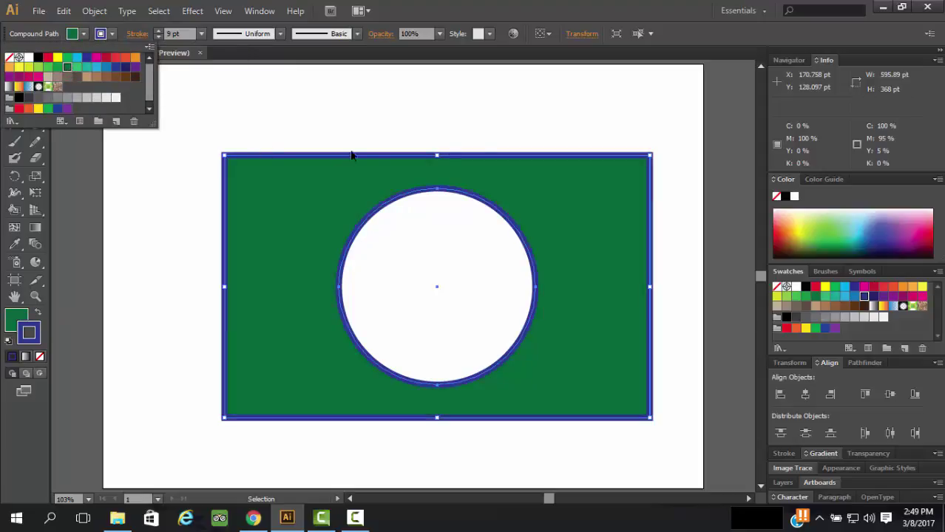
click(468, 130)
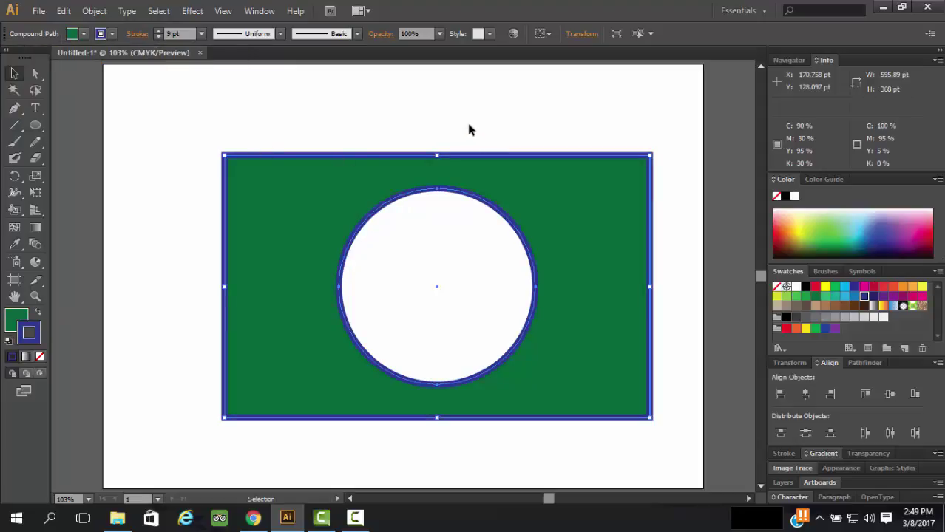
Draw three small ellipses down the right side of the green rectangle, the uppermost about 66 pt in diameter.
click(35, 125)
click(75, 158)
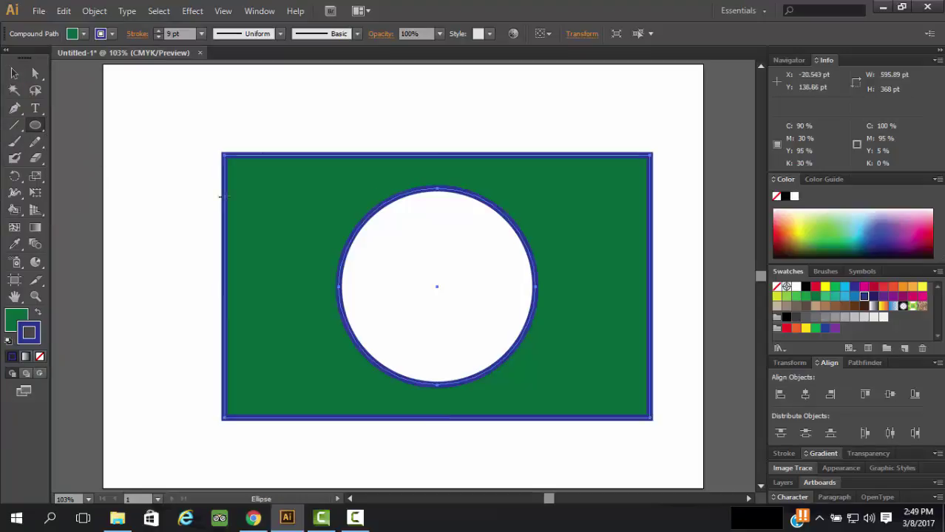
drag(575, 185, 622, 232)
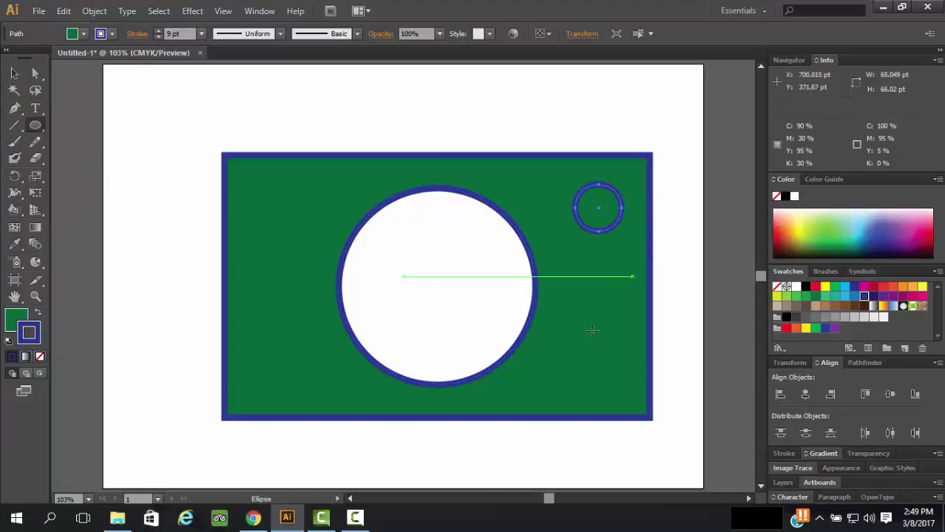
drag(588, 331, 632, 383)
drag(547, 246, 617, 309)
Place a large five-pointed star inside the rectangle's left side and a smaller one, about 91 by 92 pt, below it.
drag(43, 126, 89, 189)
drag(243, 219, 283, 257)
key(v)
drag(258, 195, 217, 195)
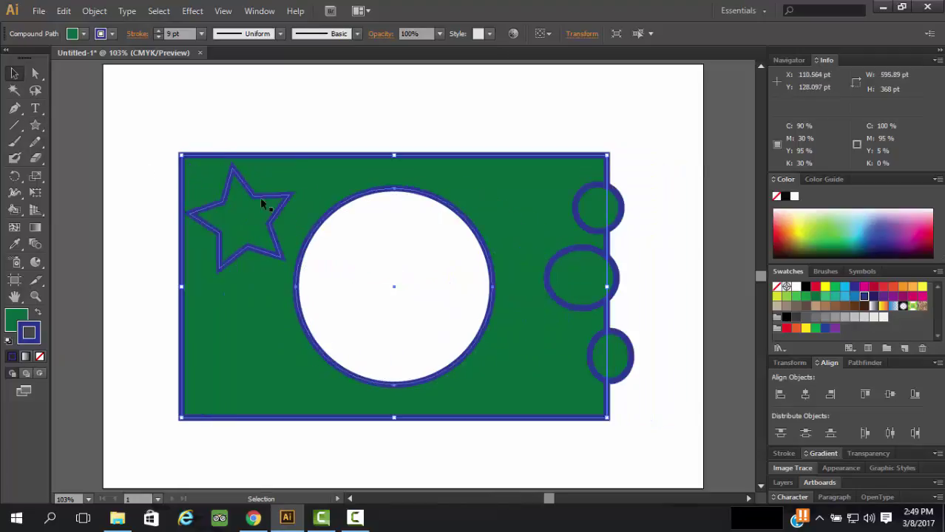
drag(520, 191, 564, 182)
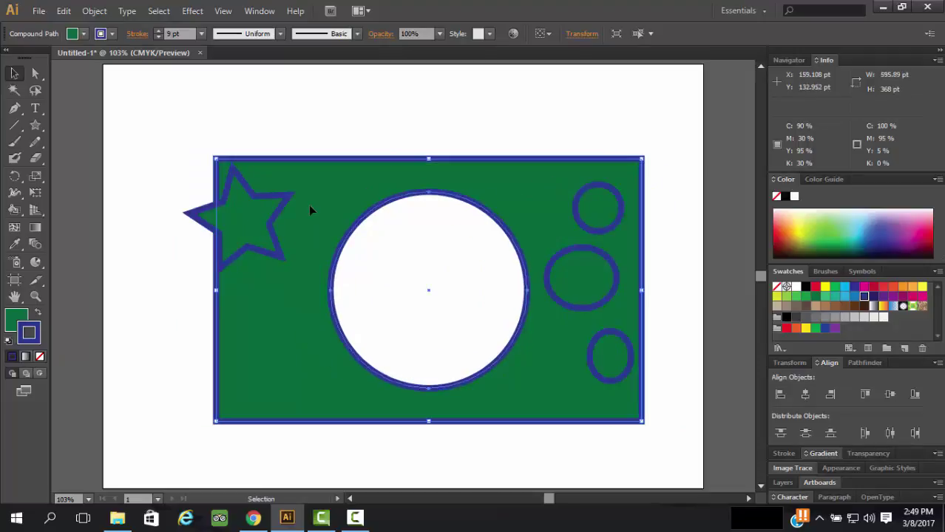
drag(270, 207, 297, 349)
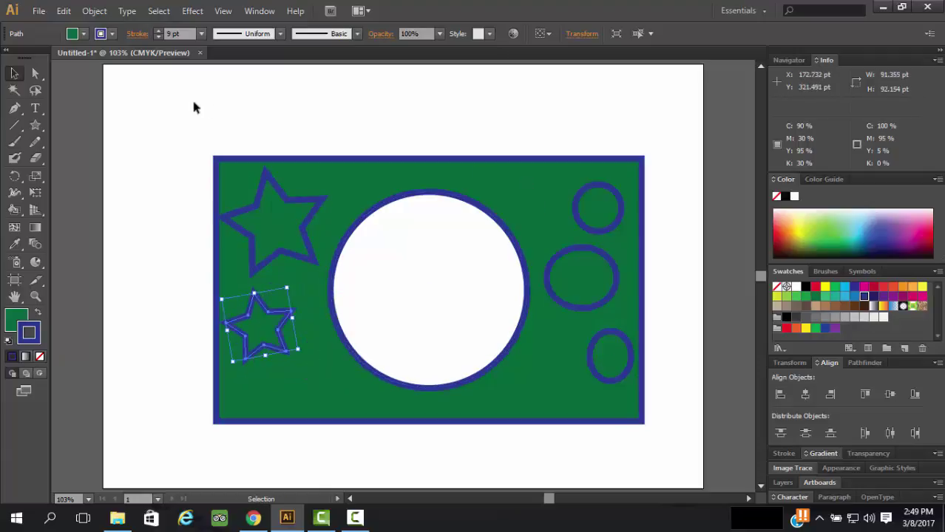
drag(216, 153, 639, 423)
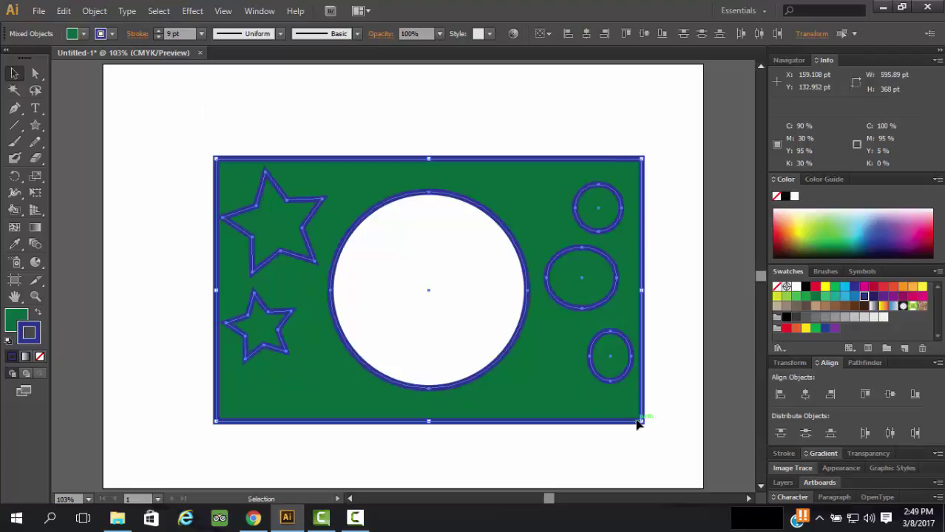
right_click(567, 274)
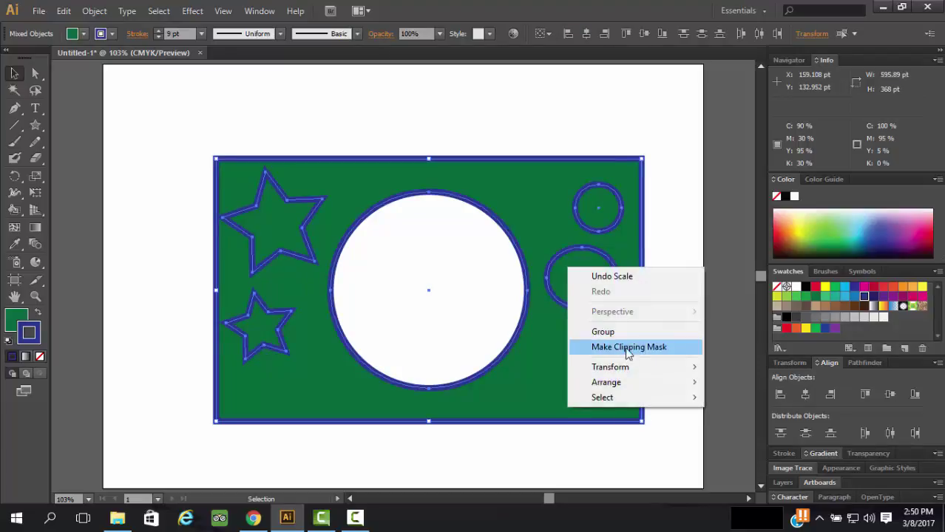
click(678, 242)
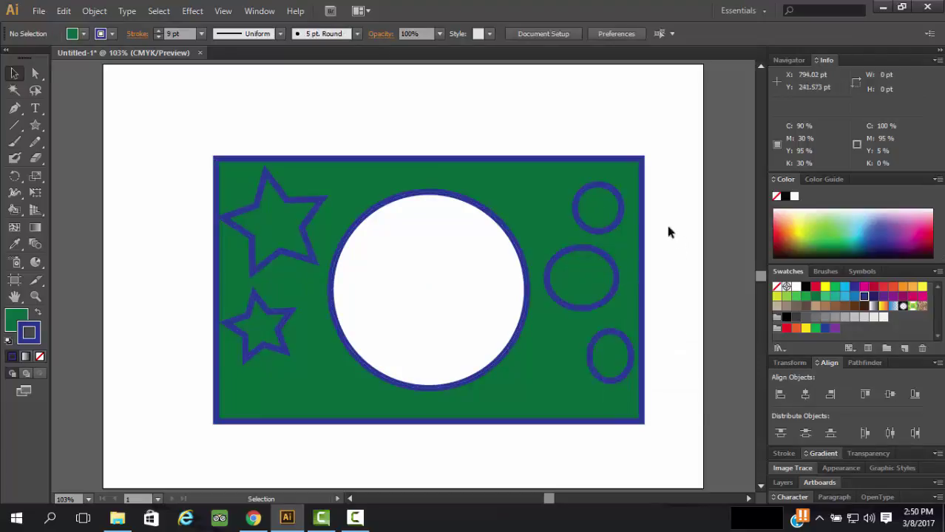
Release the compound path made of the green rectangle and the large circle.
click(491, 160)
right_click(492, 161)
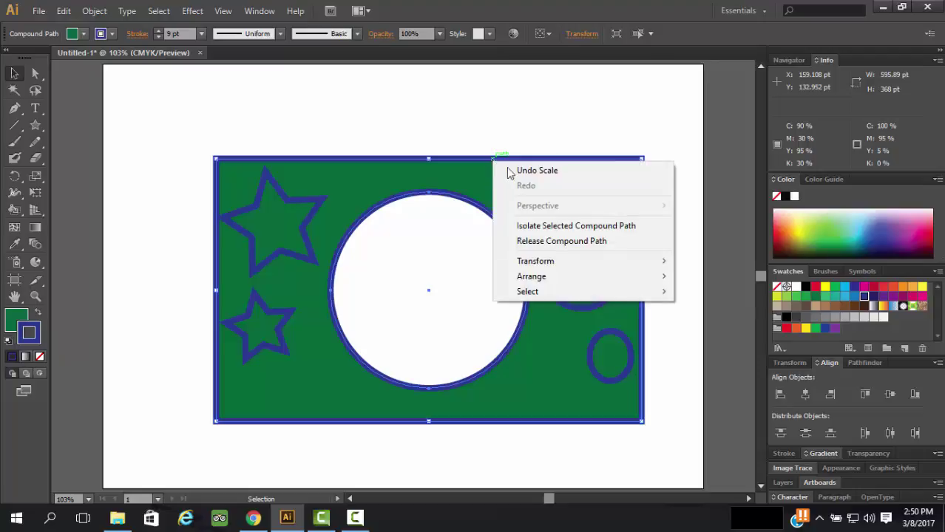
click(534, 239)
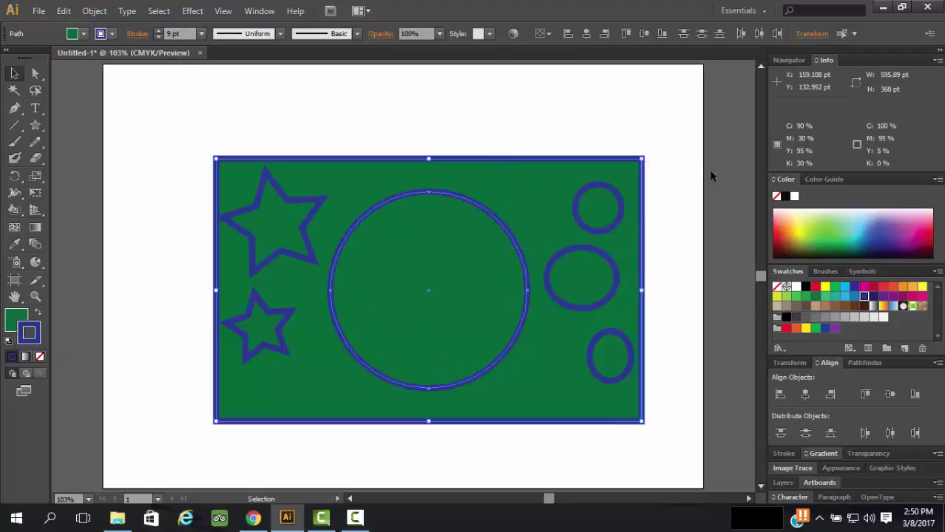
drag(675, 146, 189, 438)
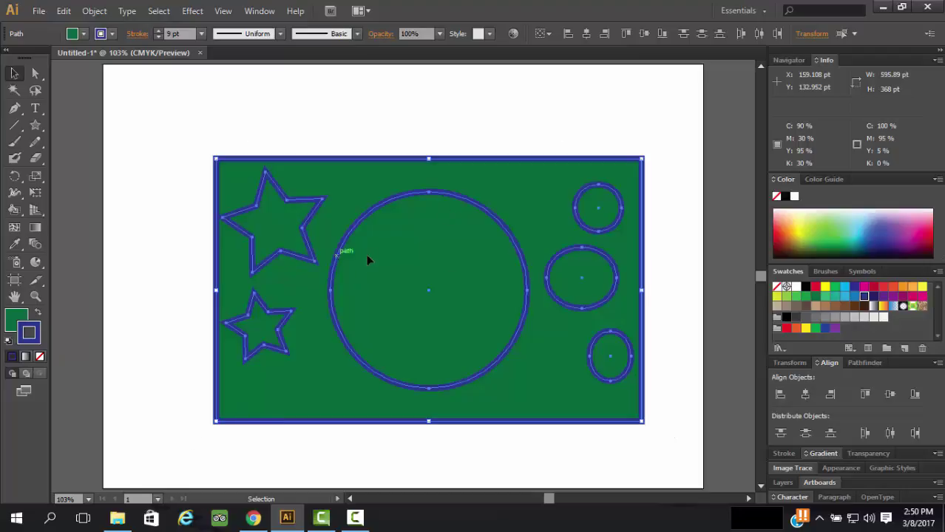
key(ctrl+shift+a)
click(417, 194)
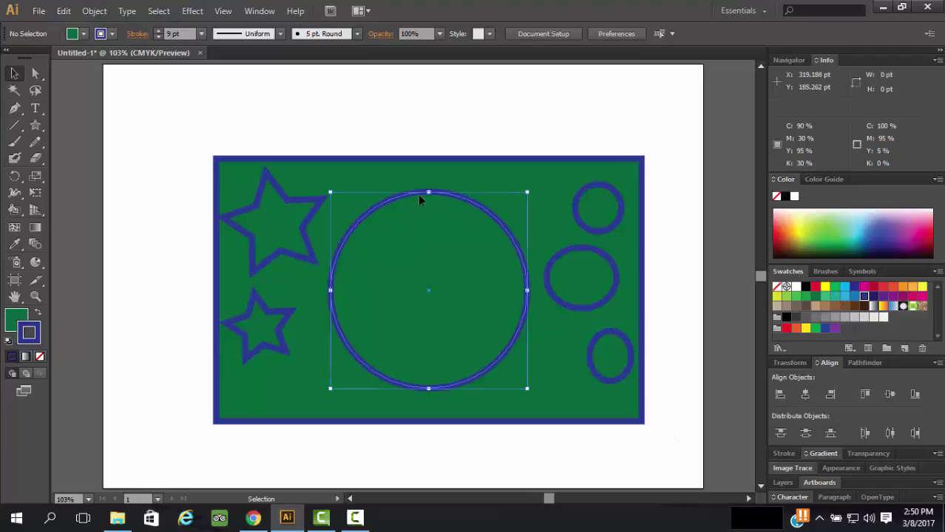
drag(279, 183, 635, 388)
key(ctrl+z)
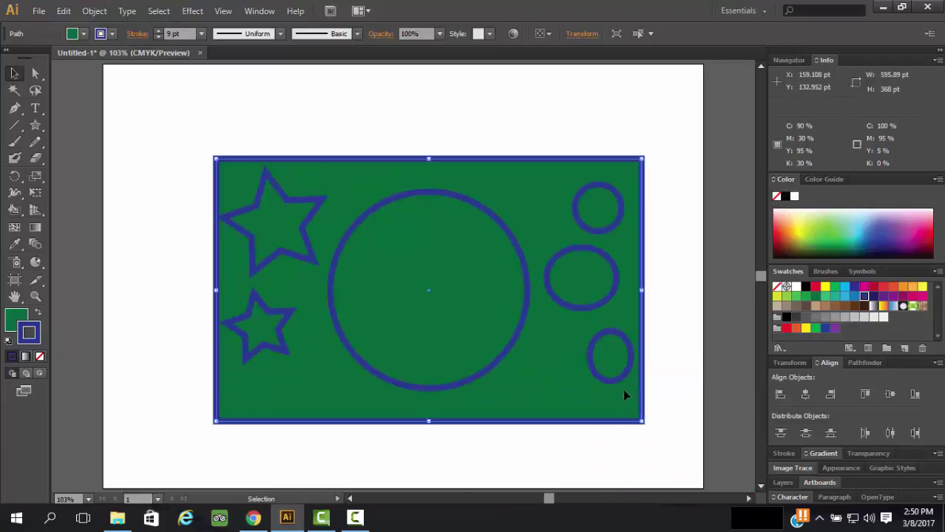
Combine the green rectangle, the large circle, the two stars and the three small ellipses into one compound path.
drag(672, 213, 193, 403)
right_click(539, 259)
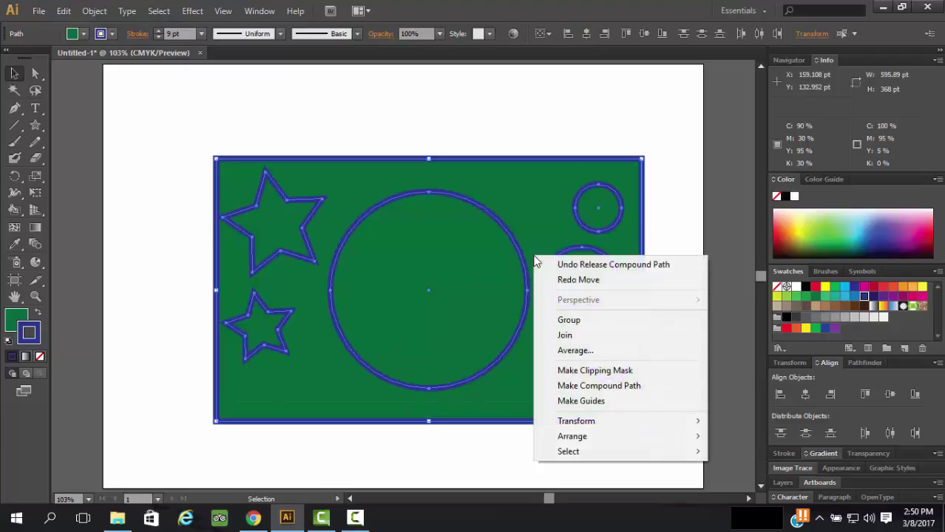
click(599, 387)
click(544, 471)
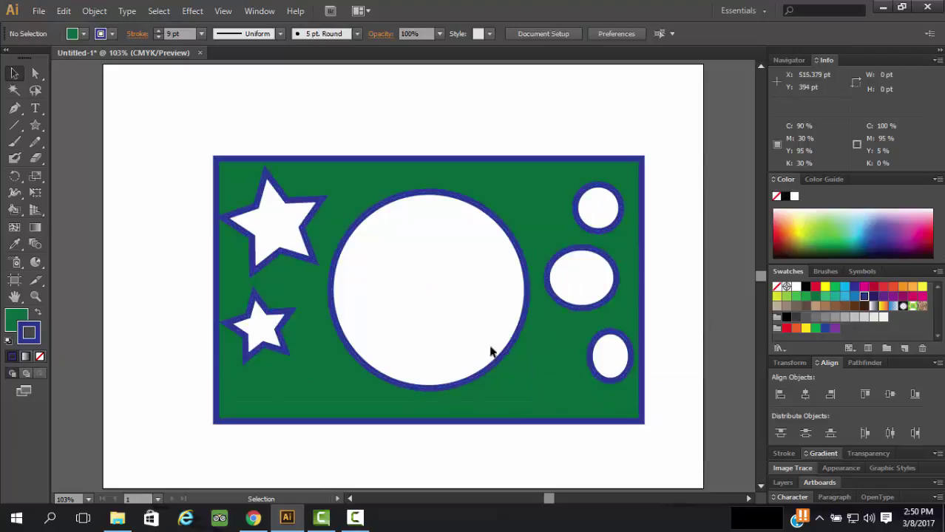
Move the compound path up and to the left on the artboard, to about X 97 pt, Y 76 pt.
click(521, 324)
drag(520, 321, 499, 271)
drag(484, 310, 465, 334)
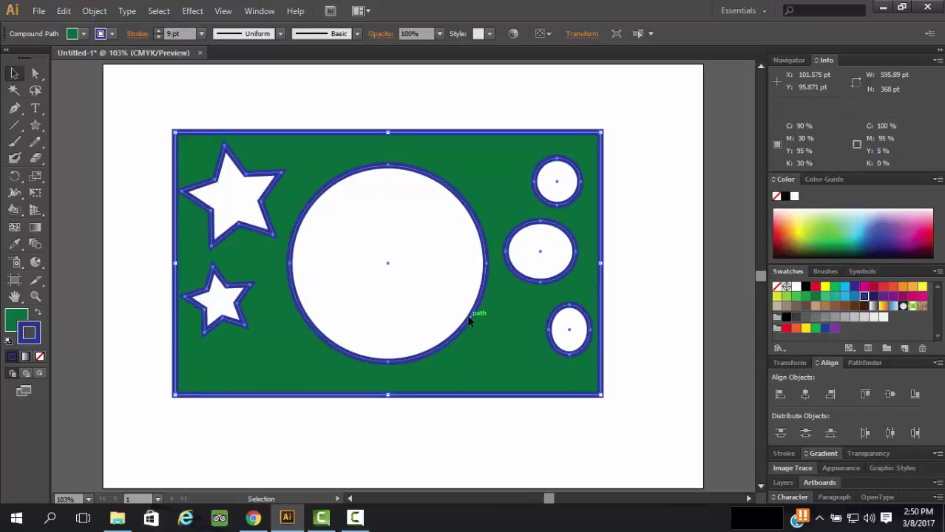
mouse_move(472, 311)
mouse_down()
mouse_move(222, 310)
mouse_move(473, 315)
mouse_up()
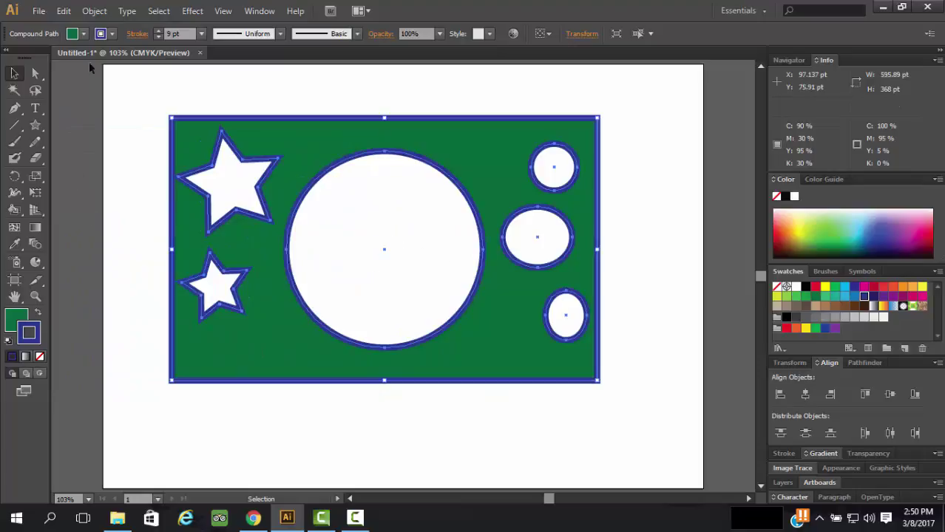
Open the image Untitled-1 from the banner folder.
click(38, 11)
key(Escape)
key(ctrl+o)
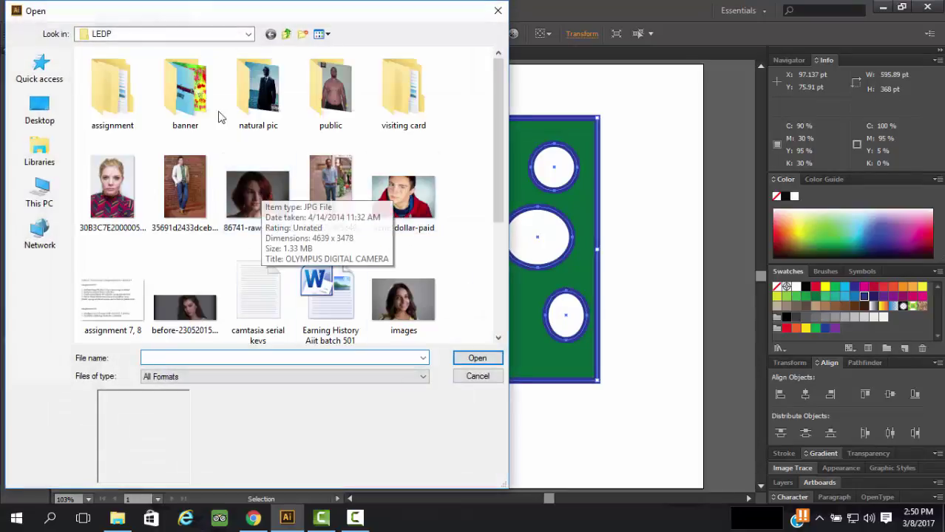
double_click(185, 88)
click(112, 96)
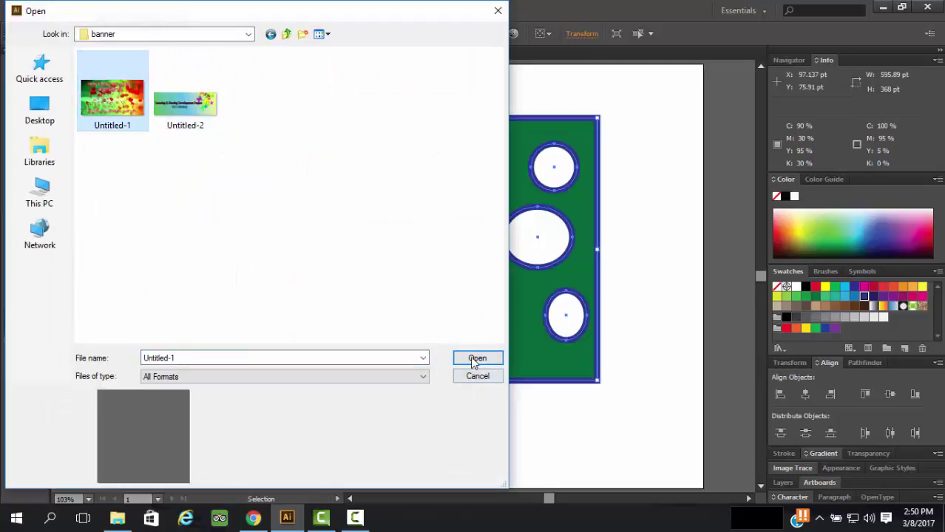
click(477, 358)
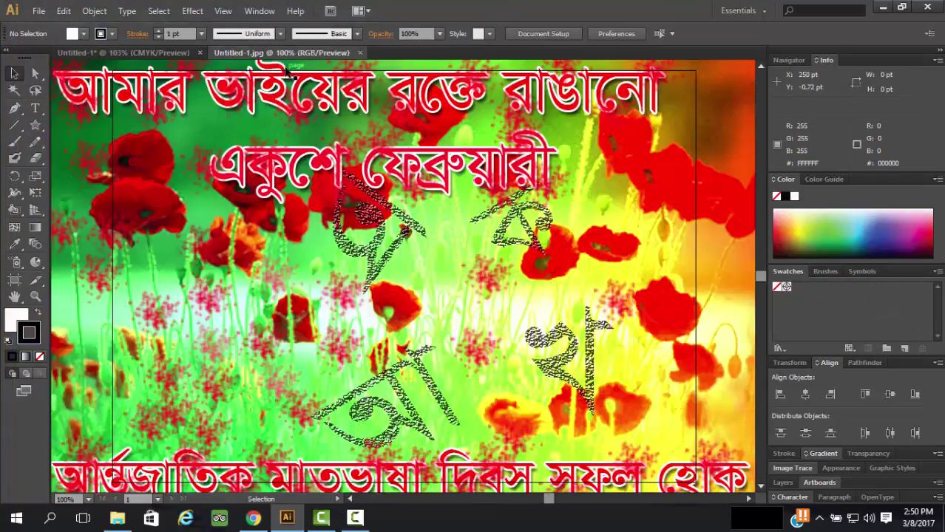
Bring the compound path from the CMYK document into Untitled-1.jpg, over the flower image.
click(176, 50)
click(273, 185)
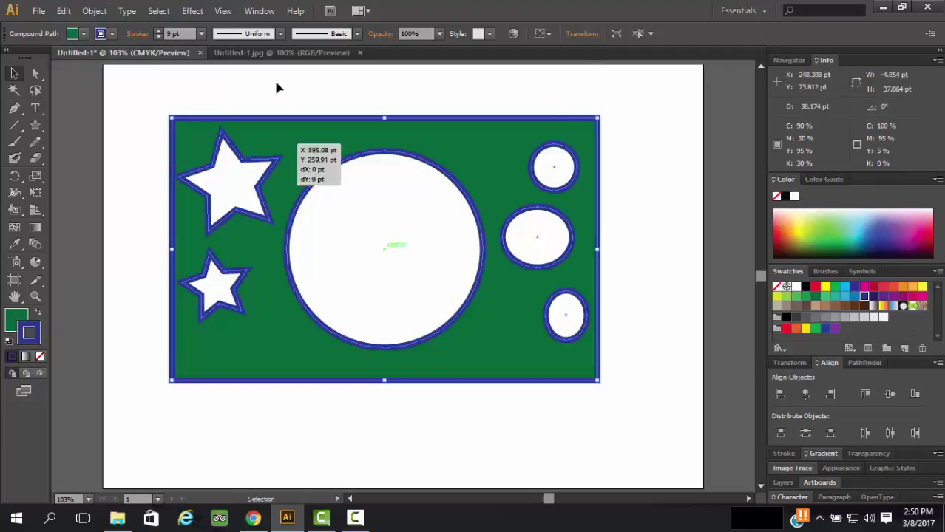
drag(277, 88, 376, 211)
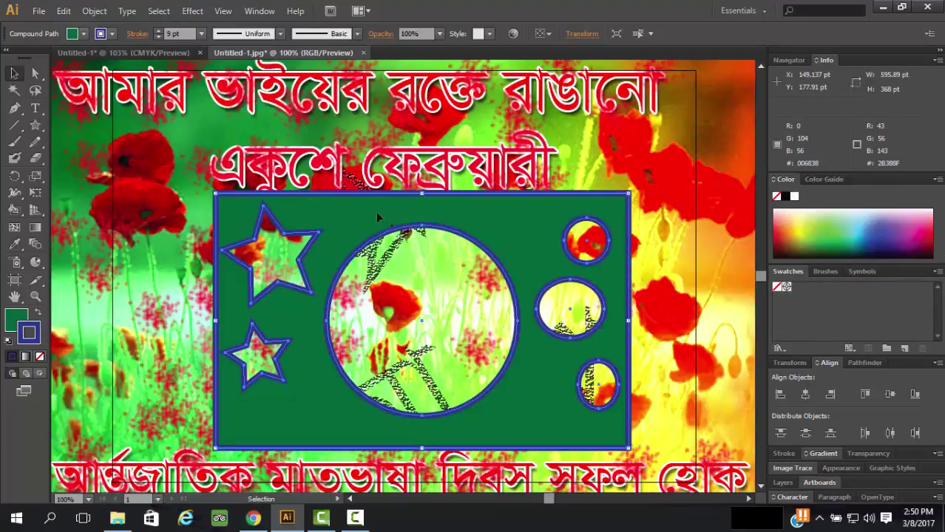
Shift the flower image up and left and reposition the compound path over it at about X 88 pt, Y 83 pt.
drag(432, 245, 365, 193)
click(403, 213)
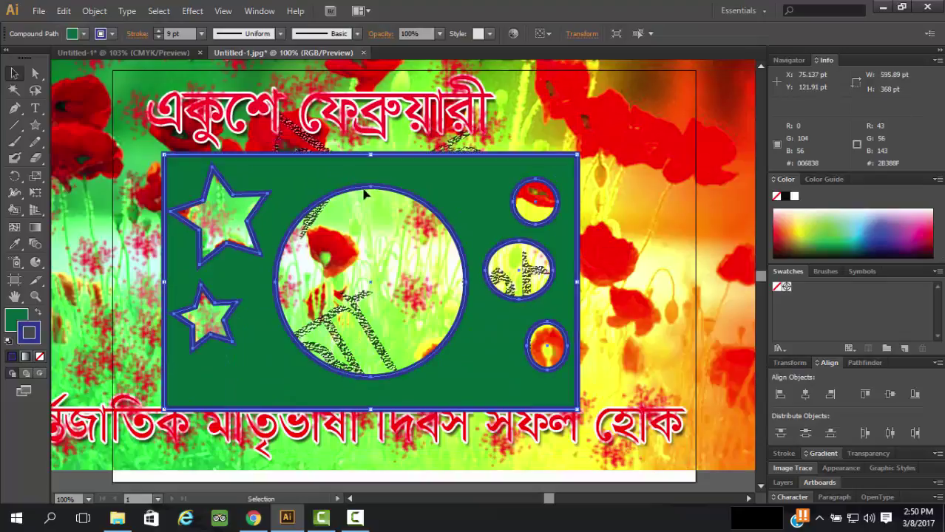
drag(454, 208, 461, 181)
drag(462, 154, 464, 174)
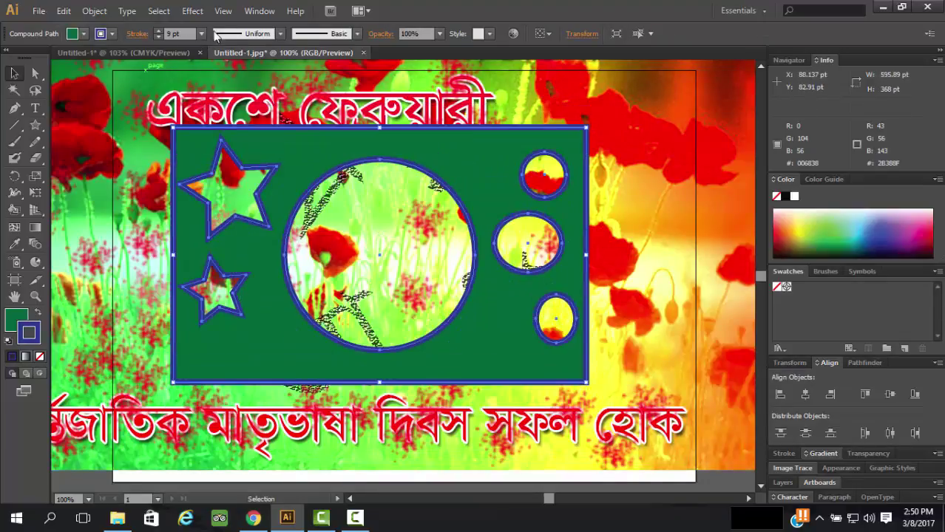
Set the compound path's stroke to 0 pt and nudge the shape to about X 83 pt, Y 88 pt.
click(158, 37)
click(159, 37)
click(158, 37)
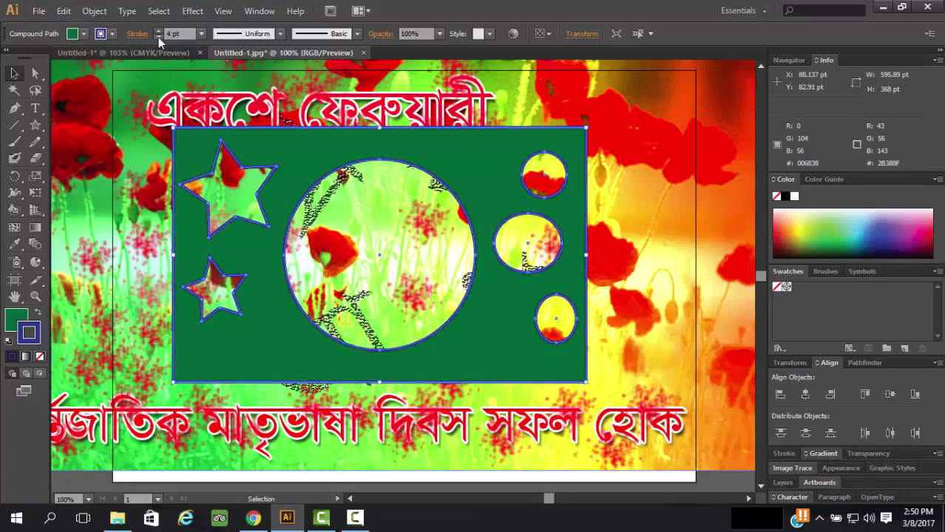
click(158, 37)
click(158, 37)
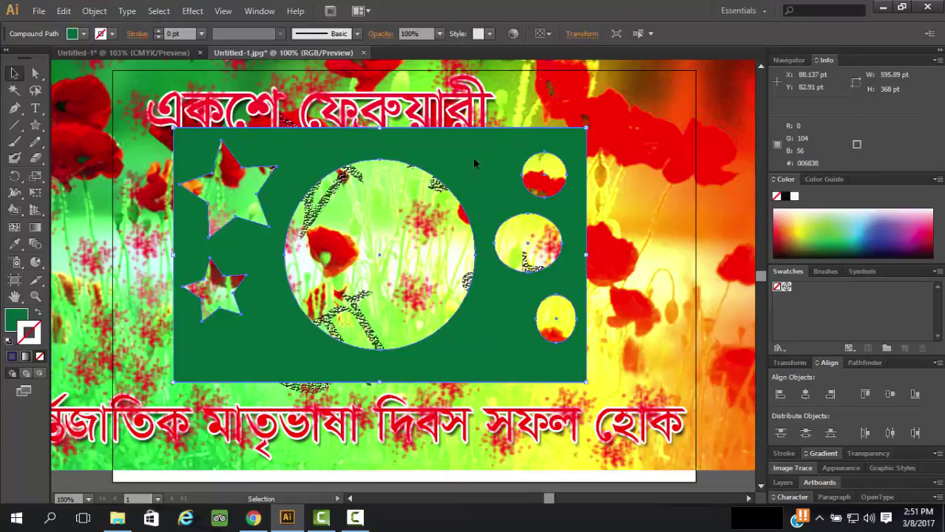
drag(478, 173, 458, 186)
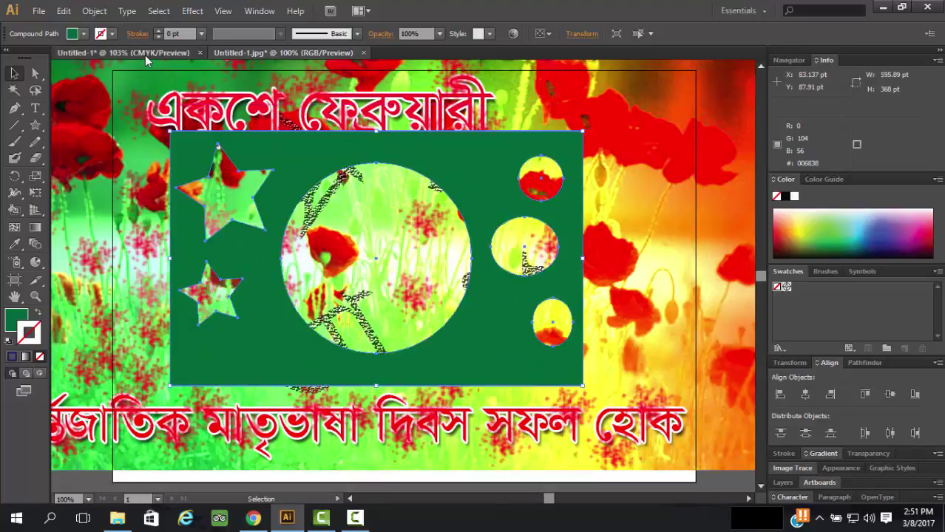
Return to the CMYK document and move its compound path partly off the artboard's left edge, to about X -185 pt, Y 185 pt.
click(145, 55)
scroll(185, 155, down, 5)
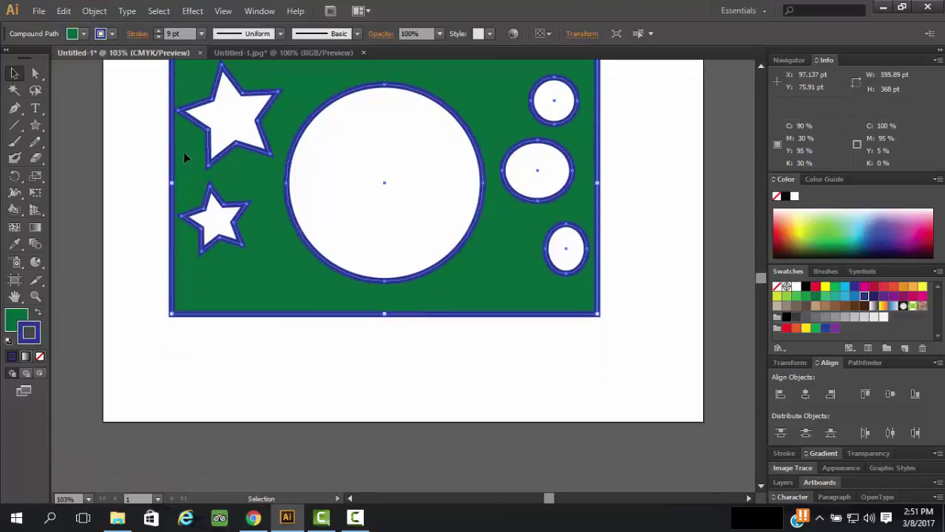
scroll(170, 145, down, 3)
scroll(159, 131, up, 8)
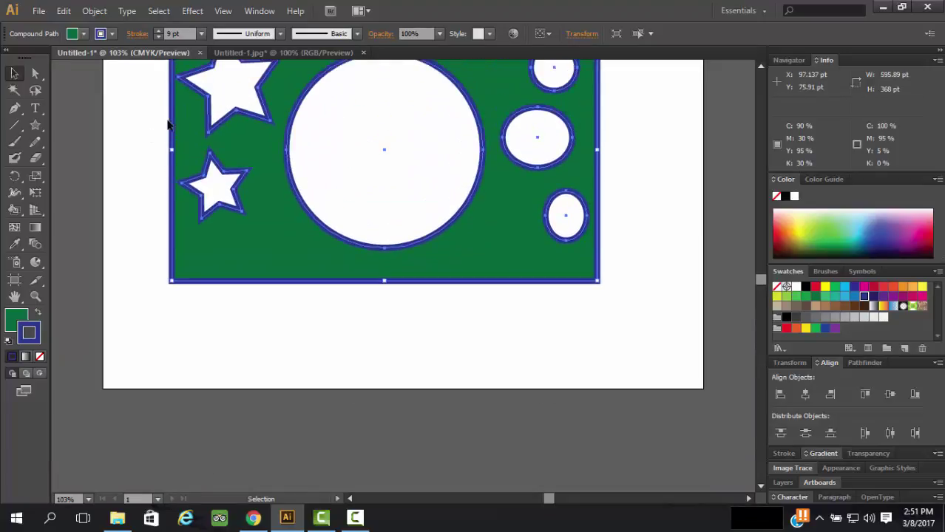
drag(425, 140, 223, 219)
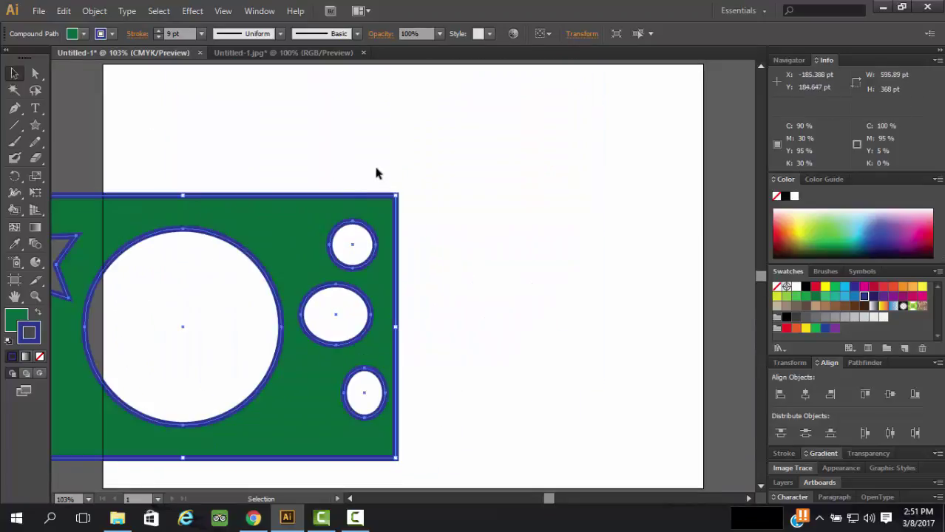
Draw an ellipse about 203 by 254 pt on the artboard's empty right side and one about 53 by 105 pt inside it.
click(37, 126)
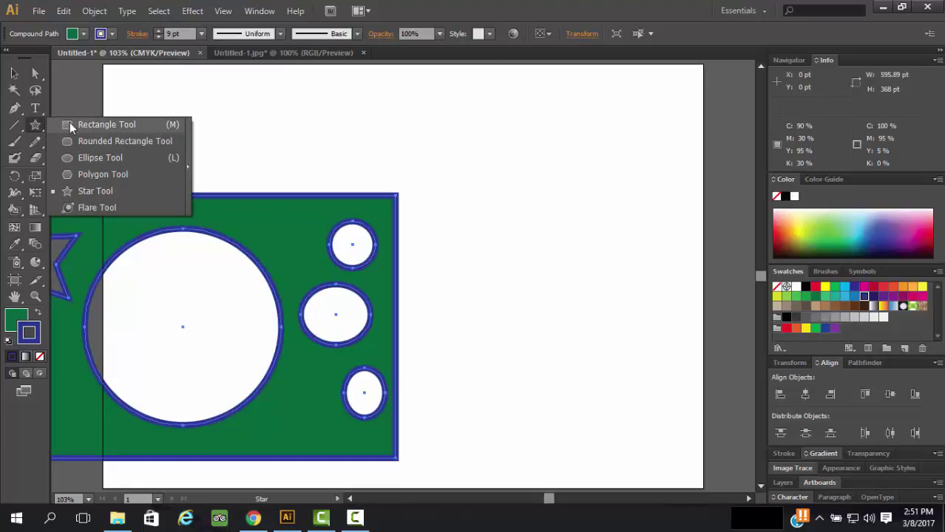
click(70, 162)
mouse_move(485, 146)
mouse_down()
mouse_move(581, 282)
mouse_move(648, 314)
mouse_move(631, 328)
mouse_up()
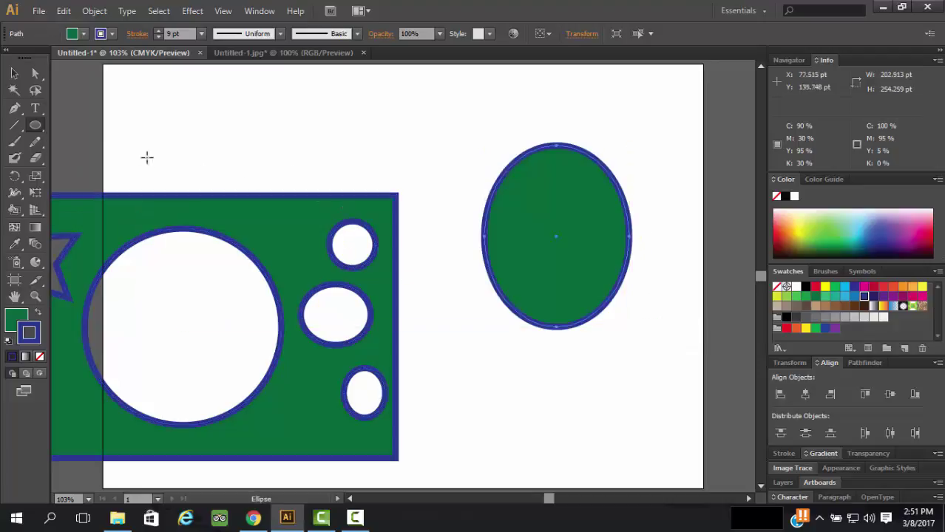
drag(545, 196, 584, 271)
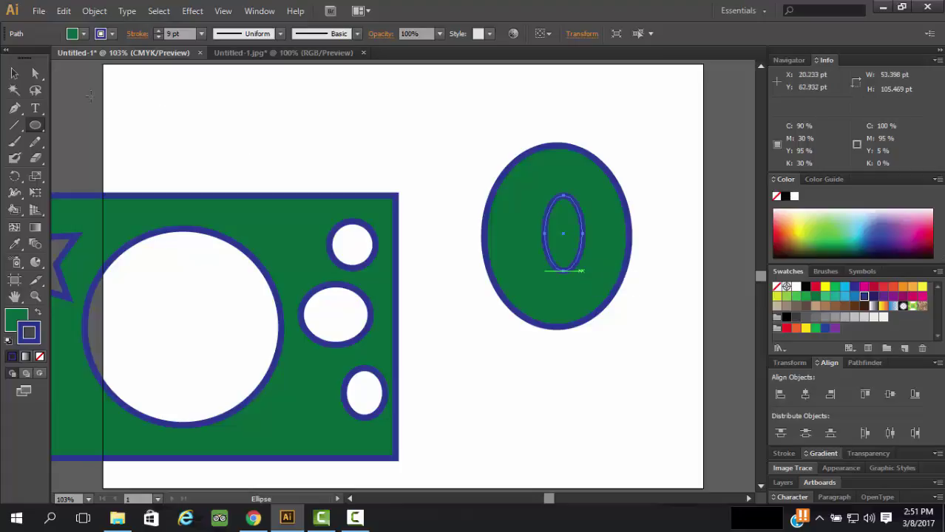
Set the stroke of both new ellipses to 0 pt.
key(v)
drag(651, 142, 551, 259)
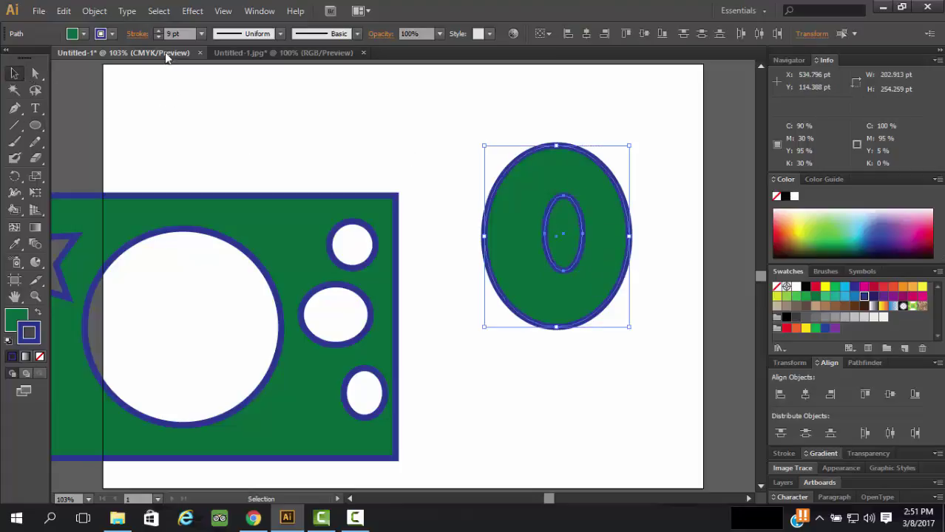
click(157, 36)
click(156, 37)
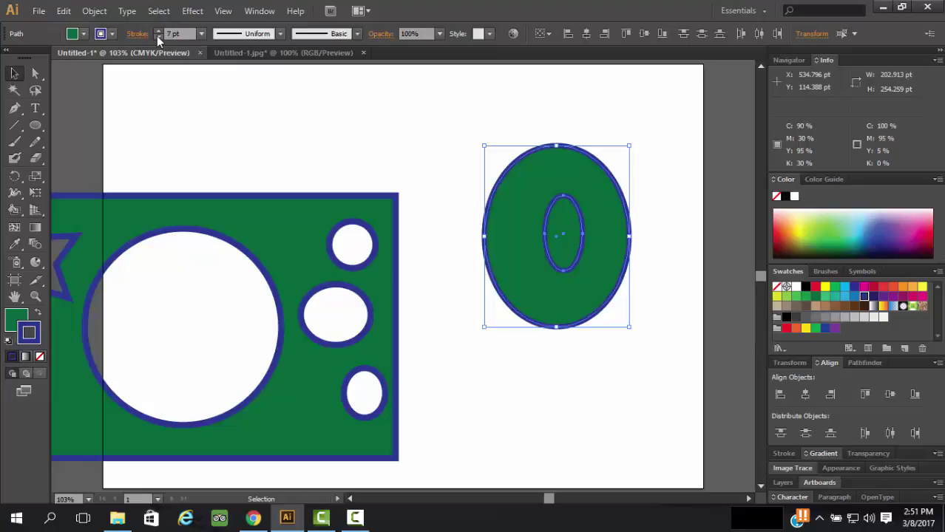
click(157, 36)
click(157, 36)
click(156, 36)
click(156, 36)
click(156, 36)
click(157, 37)
click(156, 36)
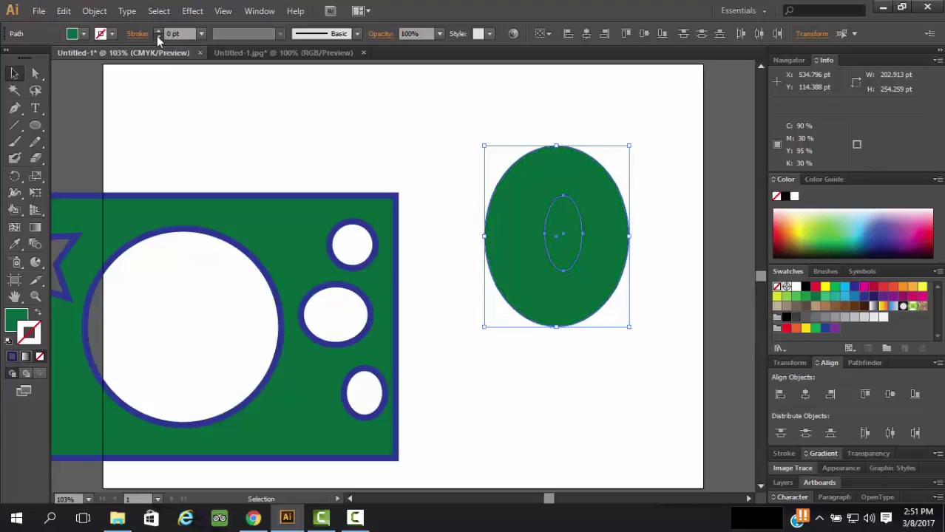
Make a compound path from the two ellipses so that the inner one cuts a hole in the outer one.
click(427, 148)
click(564, 233)
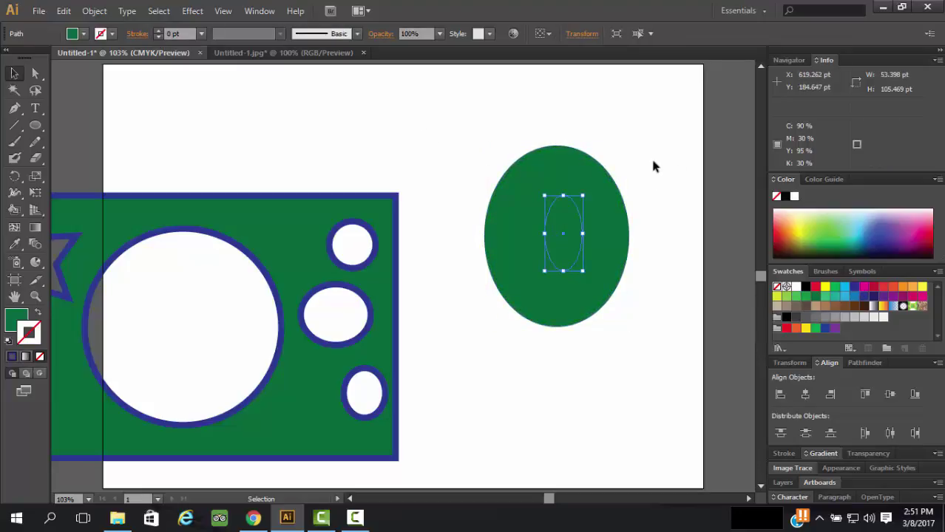
shift+click(538, 275)
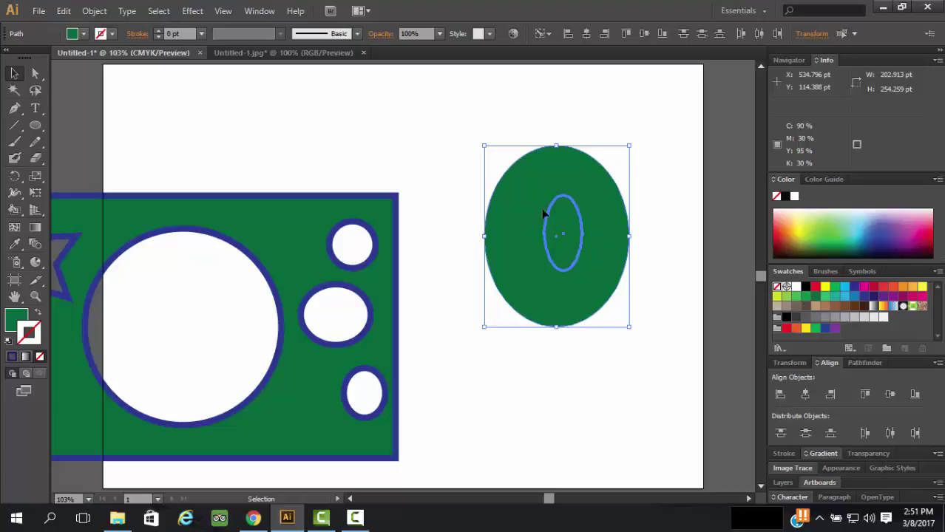
click(601, 122)
click(562, 231)
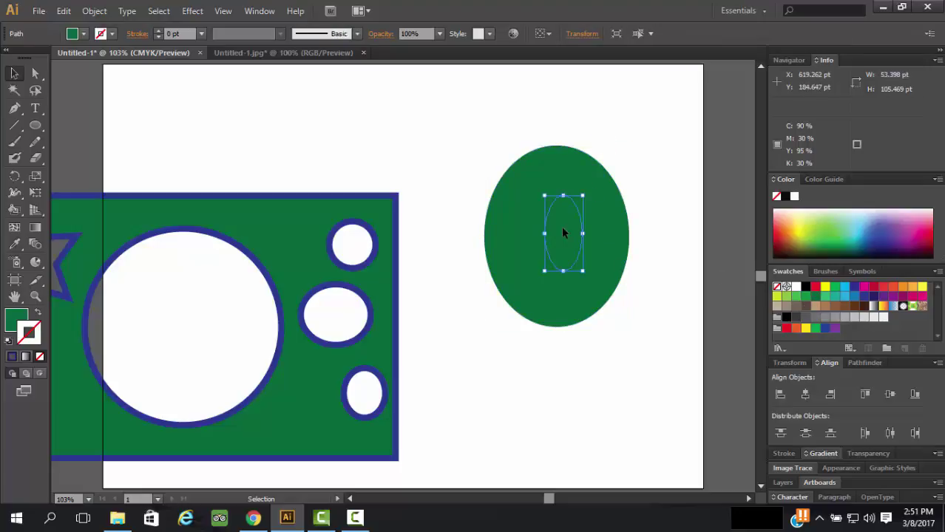
drag(635, 185, 538, 289)
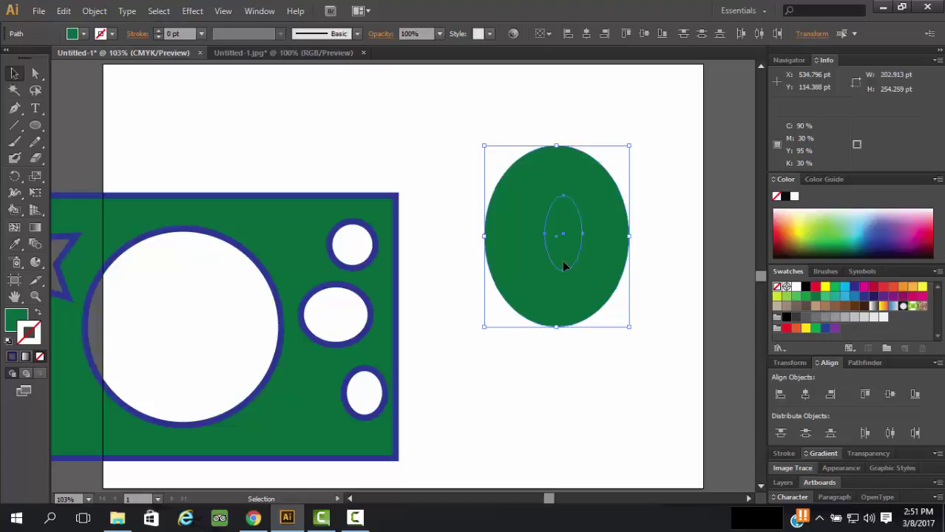
right_click(563, 262)
click(621, 392)
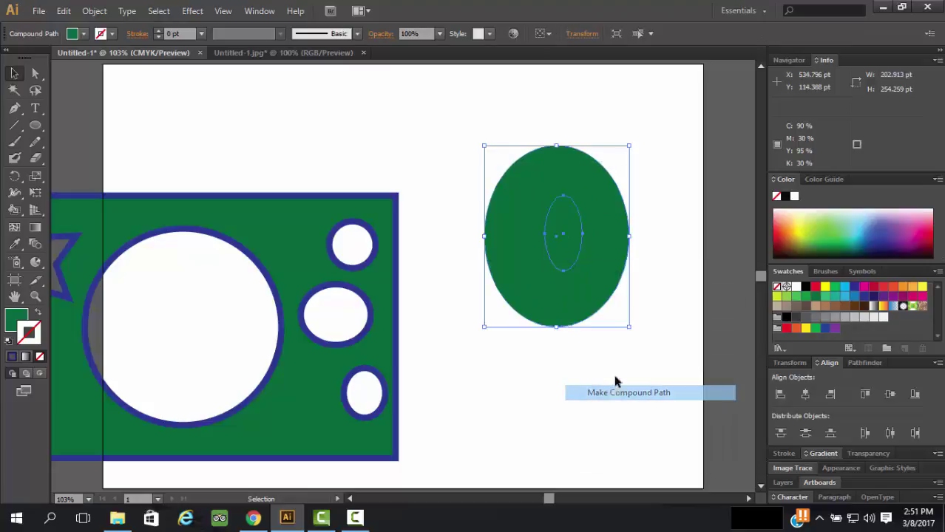
click(643, 241)
scroll(174, 215, up, 2)
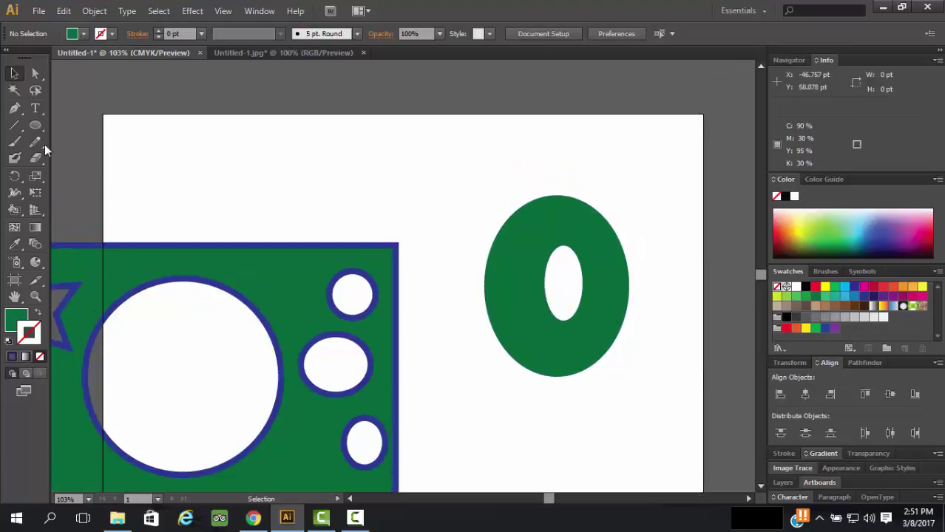
Draw a narrow green triangle about 101 pt tall with the Pen tool, above the rectangle's upper-right corner.
click(14, 107)
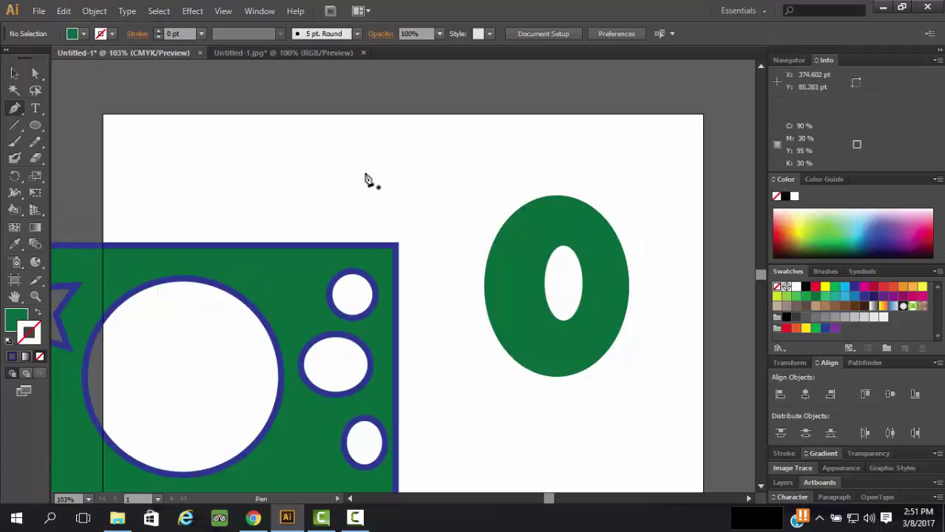
click(386, 216)
click(350, 222)
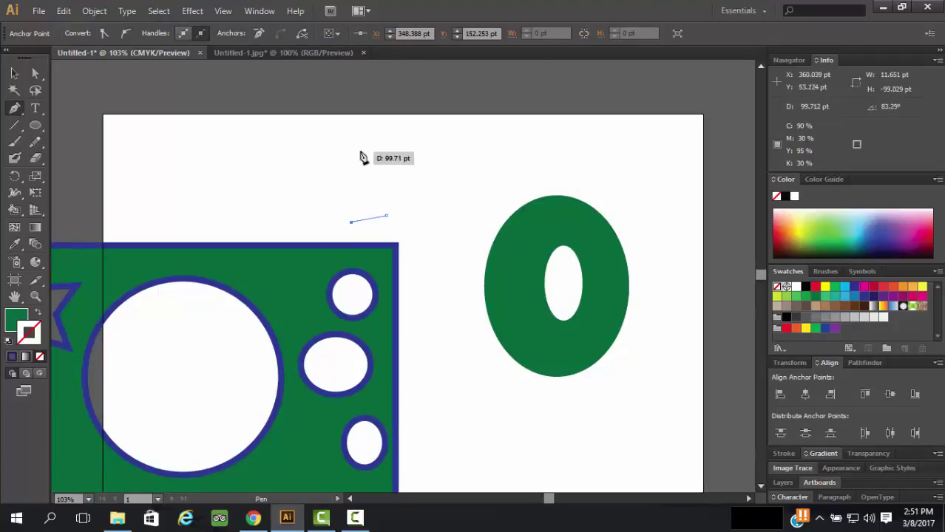
click(360, 152)
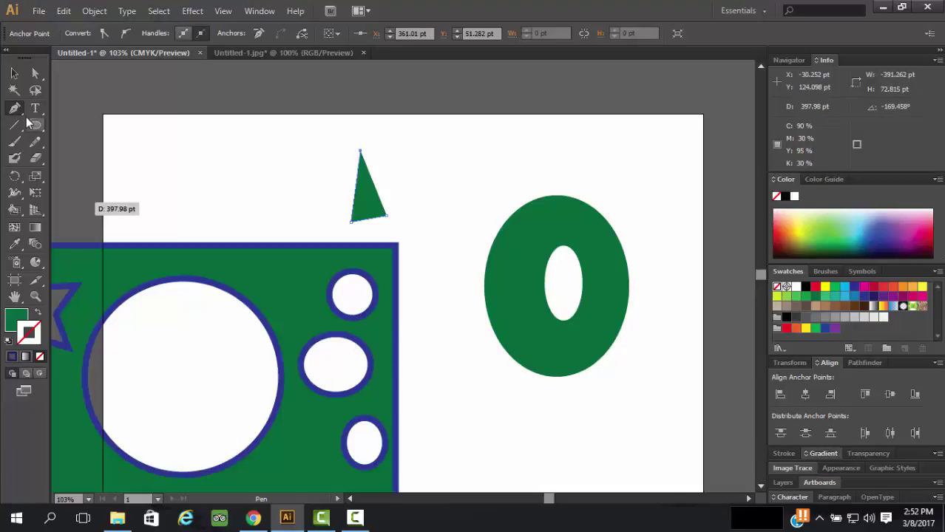
Delete the narrow green triangle above the rectangle.
click(14, 73)
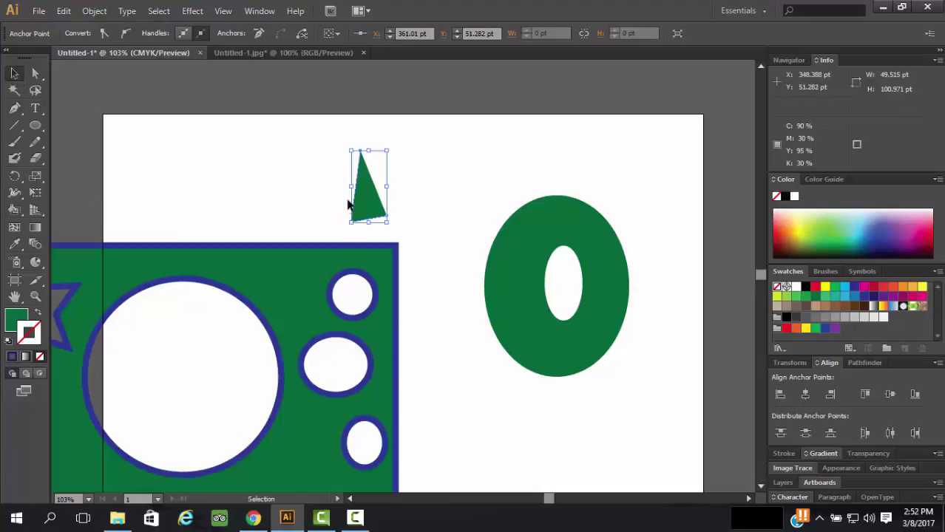
click(582, 277)
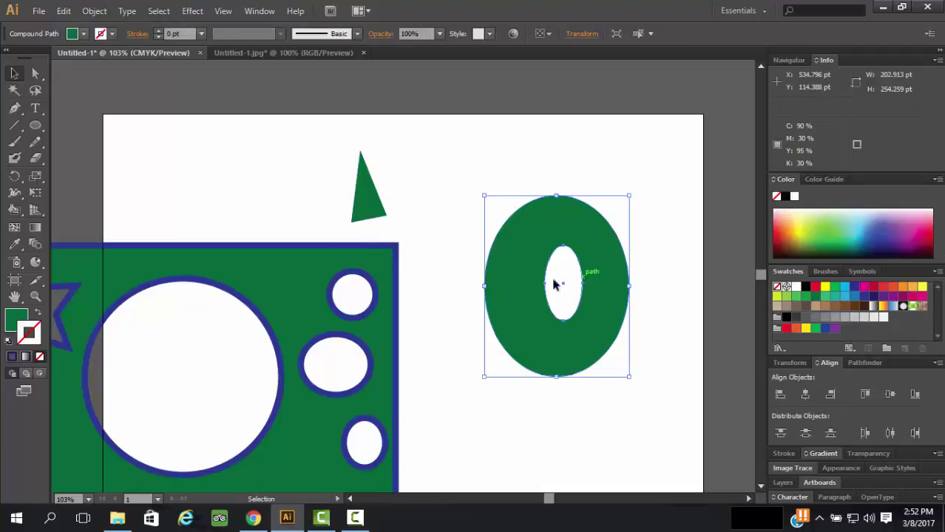
click(363, 213)
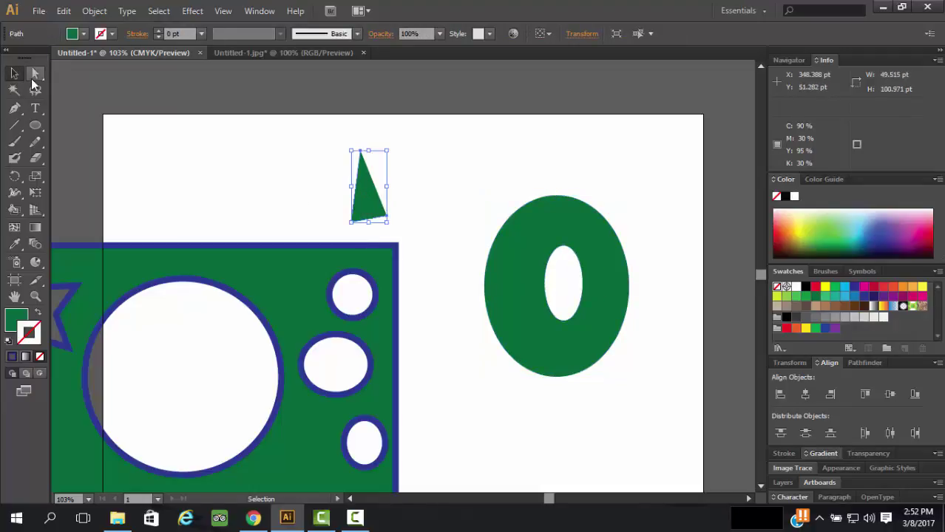
click(122, 128)
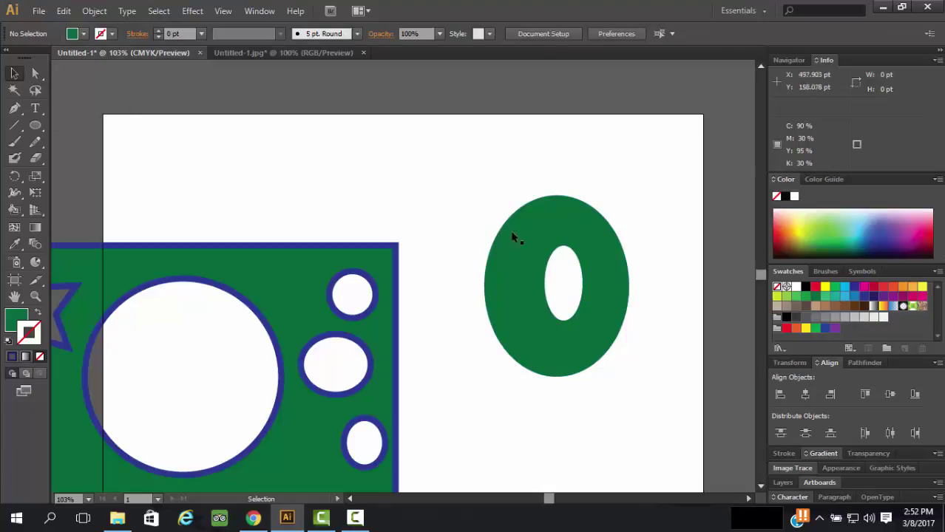
Move the green ring up to about X 508 pt, Y 35 pt and release its compound path.
click(549, 232)
drag(549, 231, 528, 174)
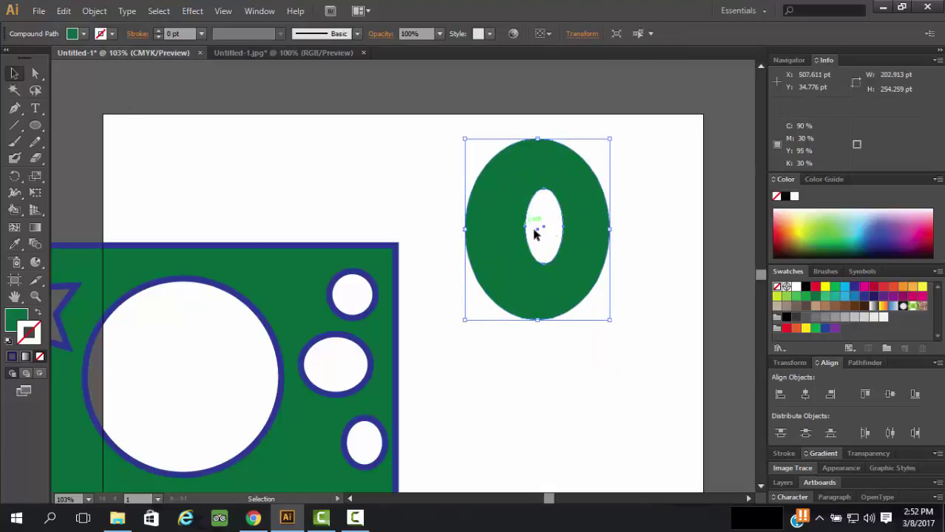
right_click(557, 244)
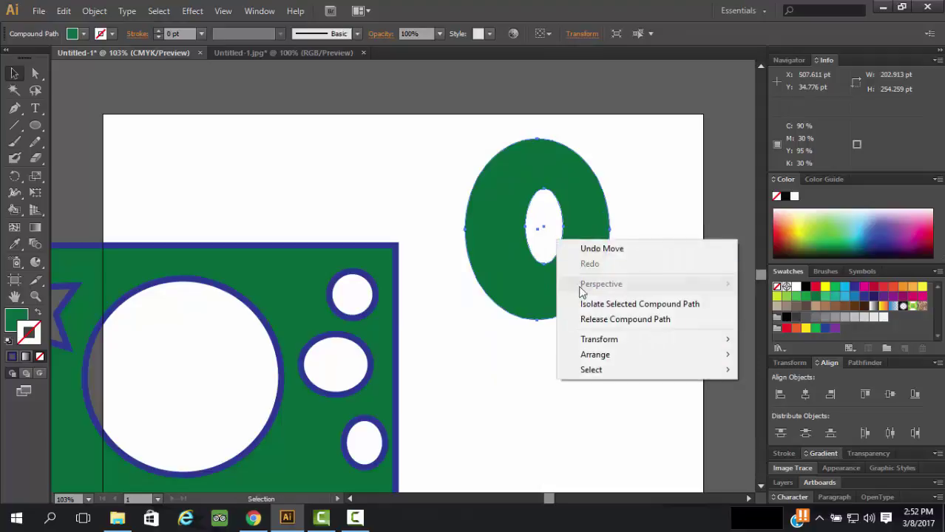
click(568, 319)
click(645, 241)
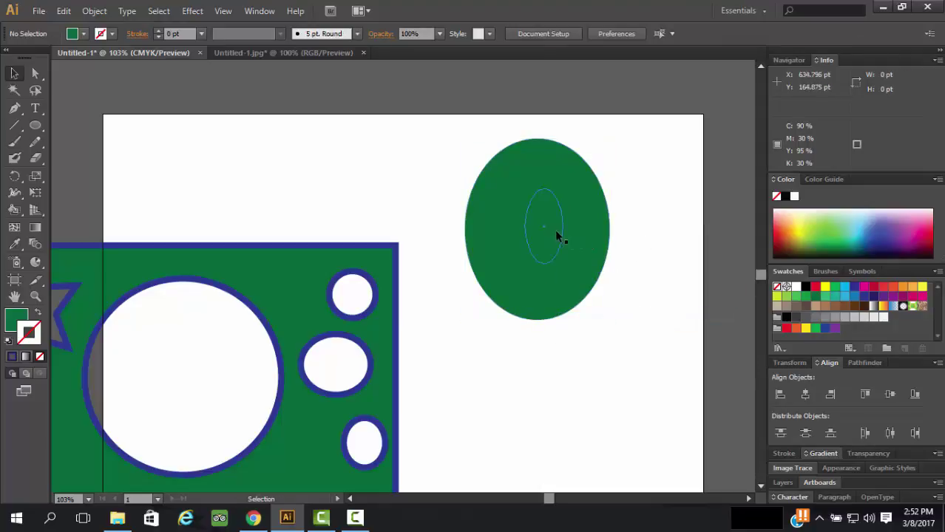
Try dividing the two overlapping ellipses with Pathfinder Divide and select the inner piece to check the result.
click(560, 230)
shift+click(536, 250)
right_click(537, 253)
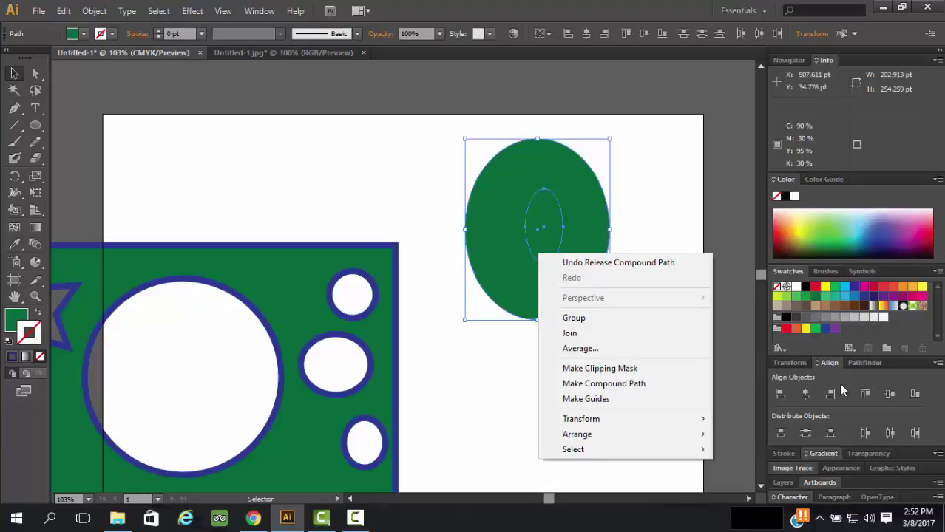
click(862, 363)
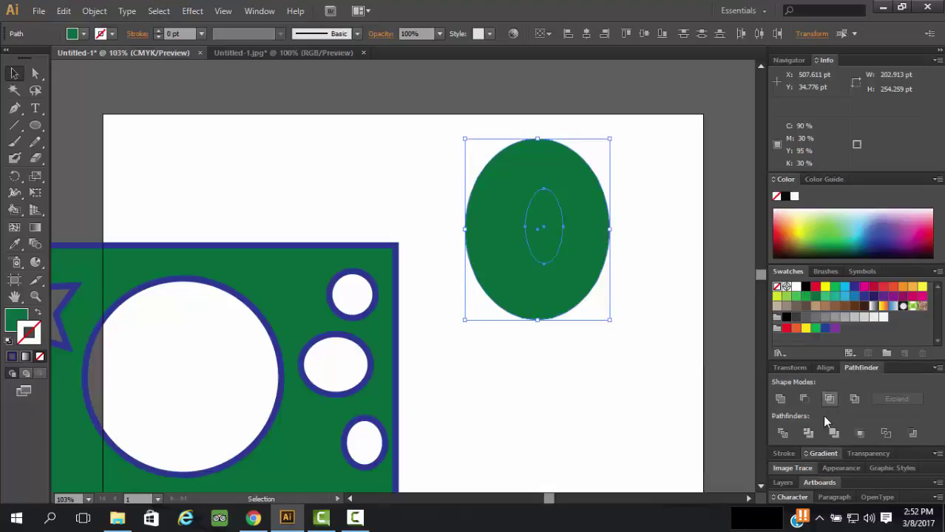
click(780, 436)
click(619, 378)
click(537, 233)
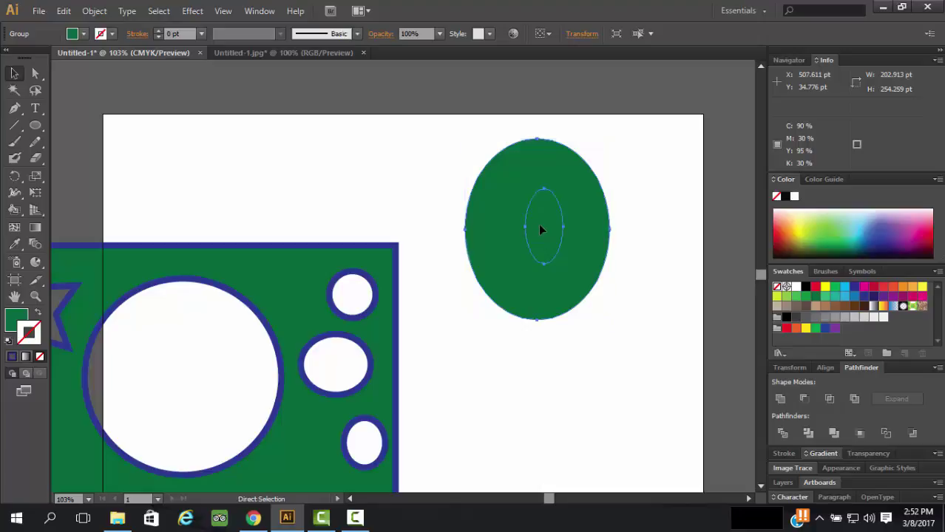
click(644, 259)
click(543, 230)
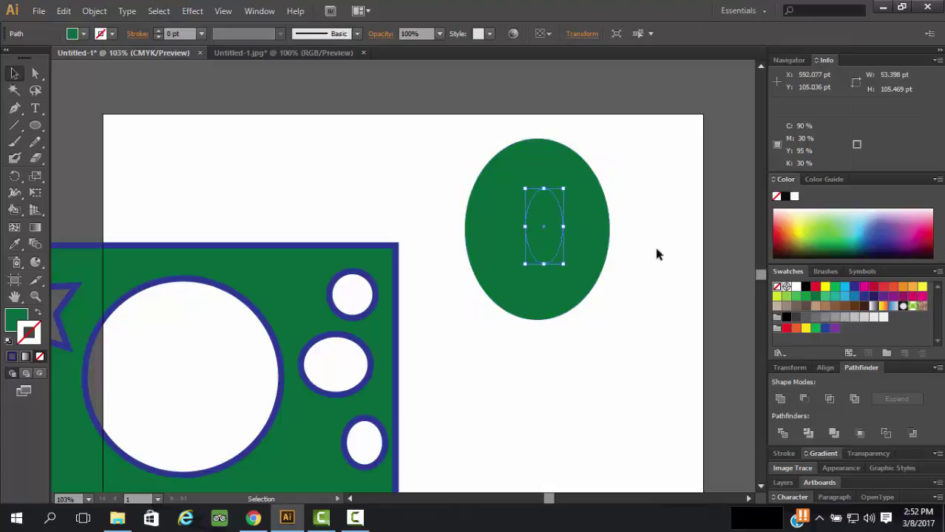
click(622, 223)
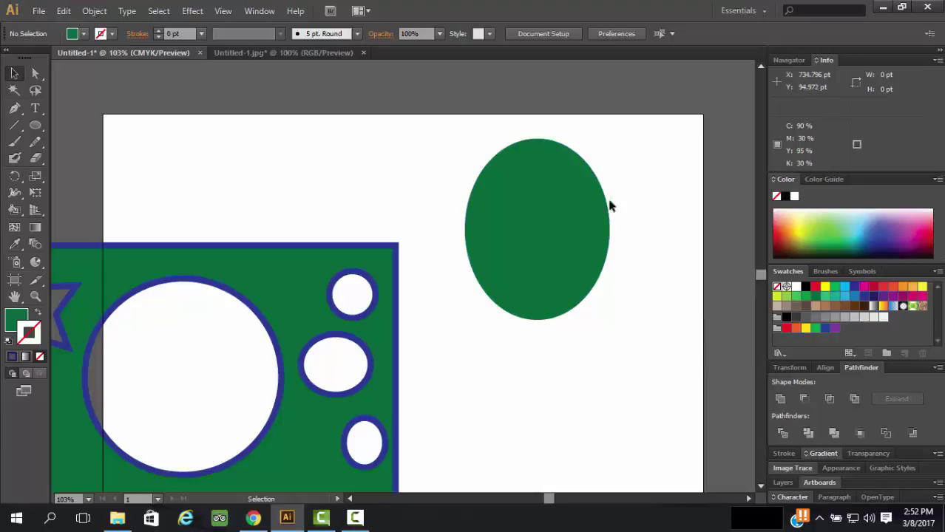
Subtract the inner ellipse from the outer one with Pathfinder Minus Front and release the resulting compound path.
click(542, 292)
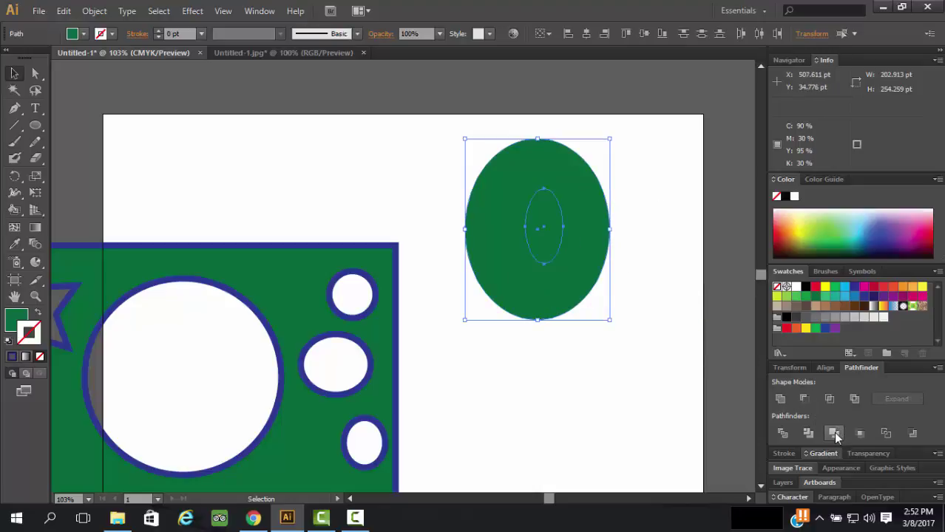
click(805, 401)
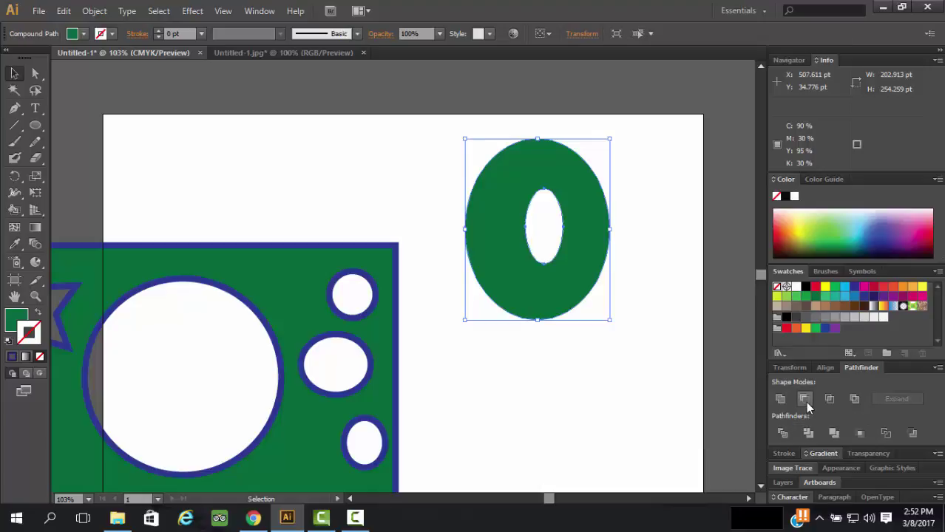
click(646, 280)
click(579, 248)
right_click(580, 250)
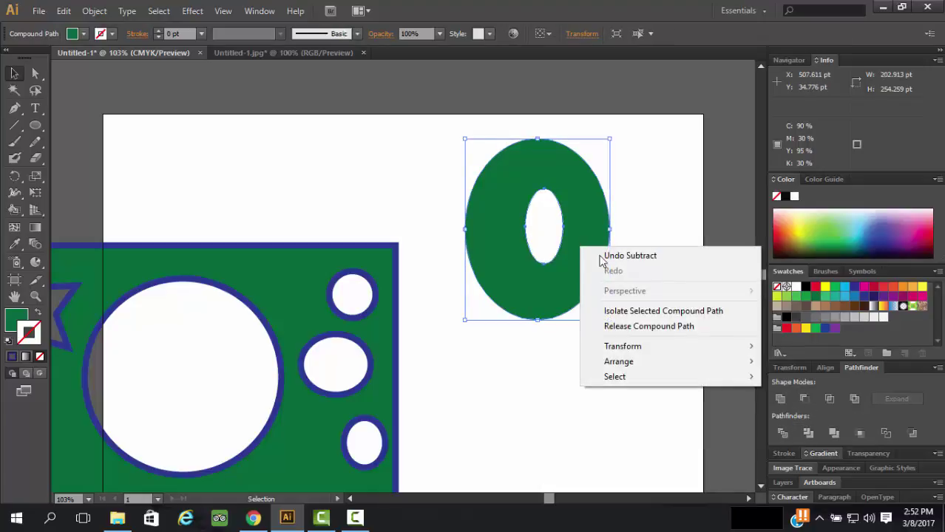
click(654, 327)
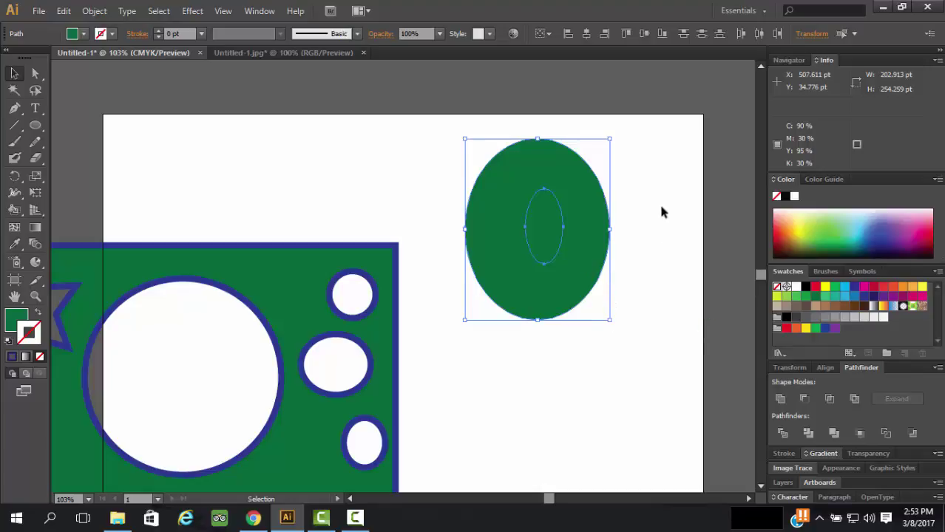
Select both ellipses and make them a compound path so the inner one cuts a hole.
drag(648, 210, 560, 364)
scroll(629, 226, down, 2)
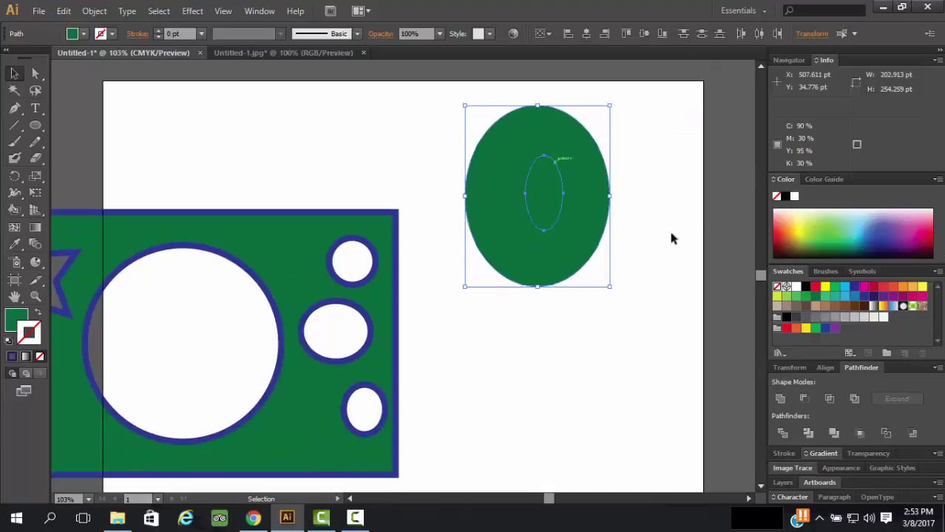
click(651, 216)
drag(611, 169, 538, 227)
right_click(542, 215)
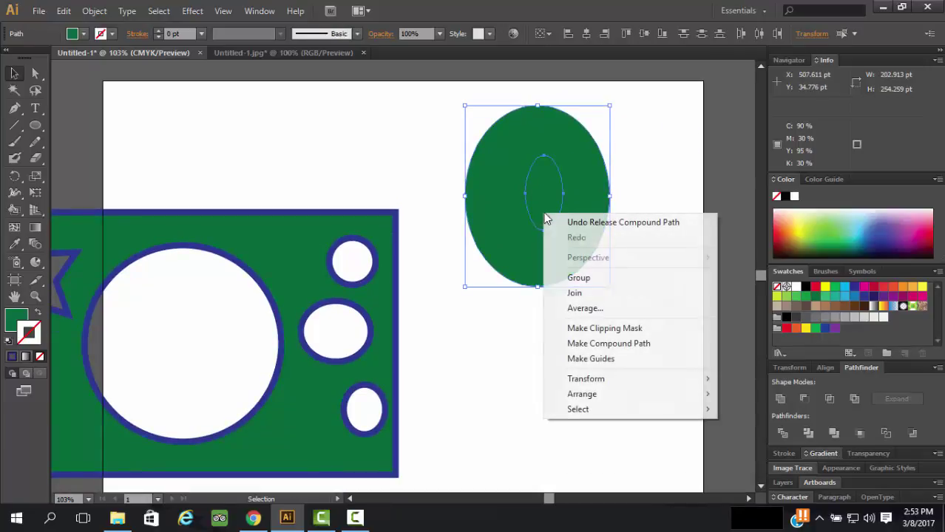
click(604, 341)
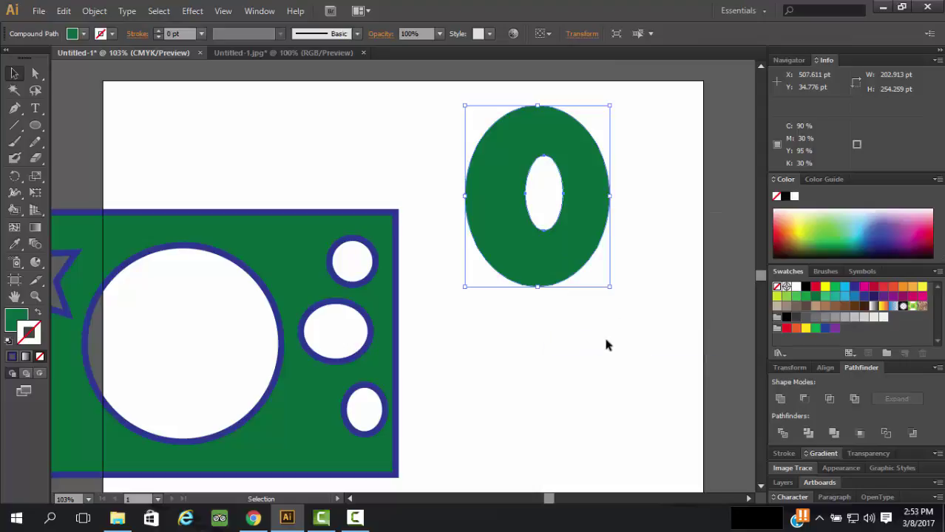
click(605, 346)
scroll(604, 336, up, 2)
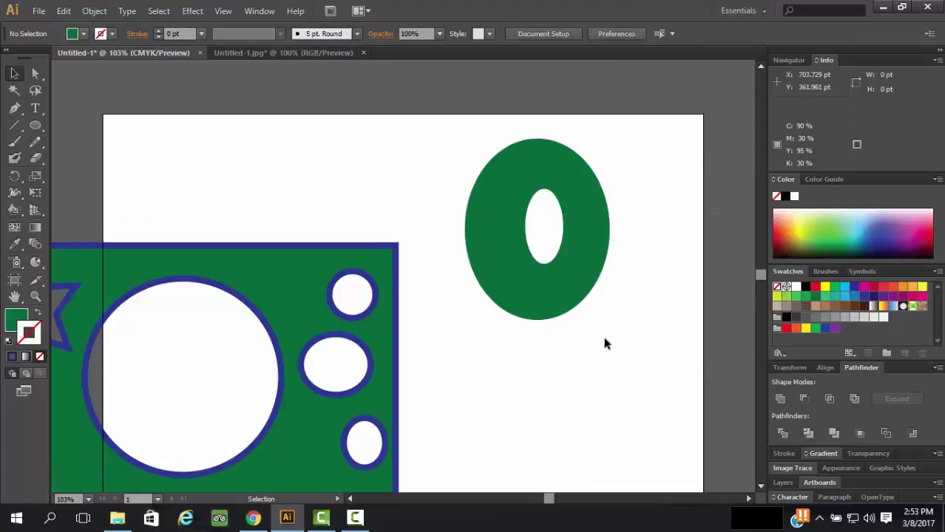
Release the ring's compound path back into two separate ellipses.
click(585, 212)
right_click(585, 212)
click(651, 293)
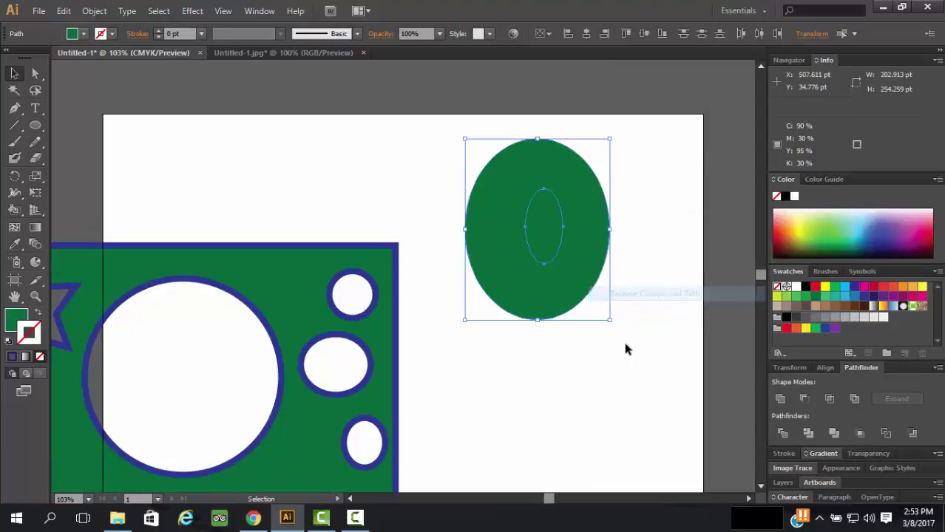
click(625, 349)
Move the small ellipse out below the large one and back inside it, at about X 576 pt, Y 88 pt.
click(547, 214)
drag(548, 215, 653, 368)
click(584, 405)
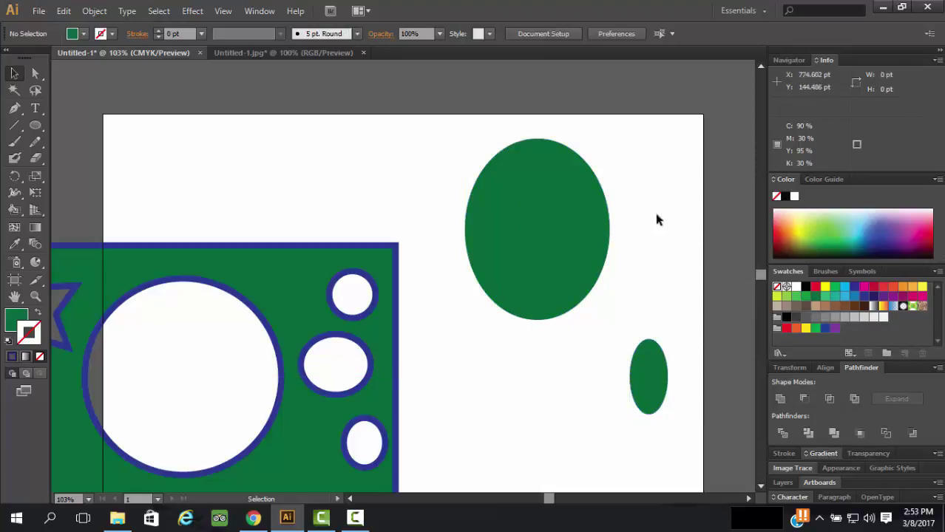
drag(667, 227, 590, 426)
click(601, 442)
drag(660, 386, 544, 217)
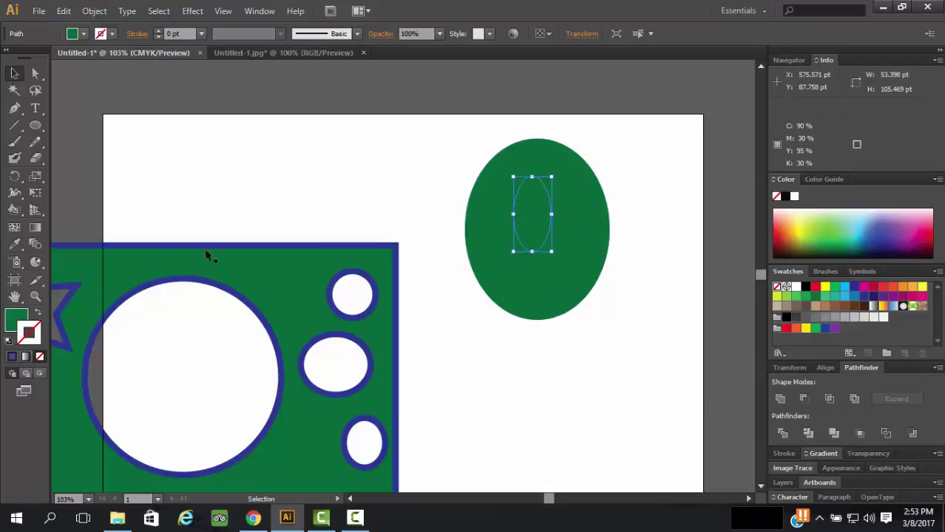
Make a compound path from the large ellipse and the repositioned small ellipse.
click(508, 324)
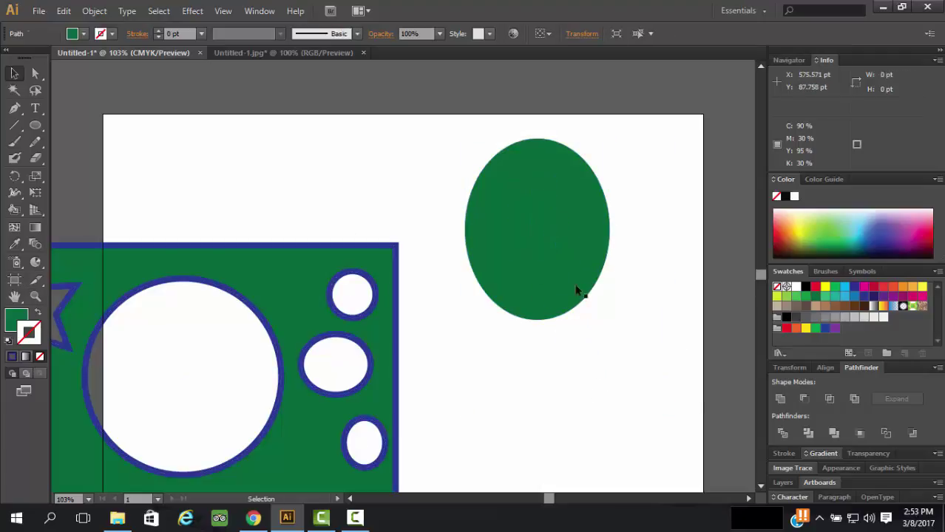
drag(619, 185, 502, 285)
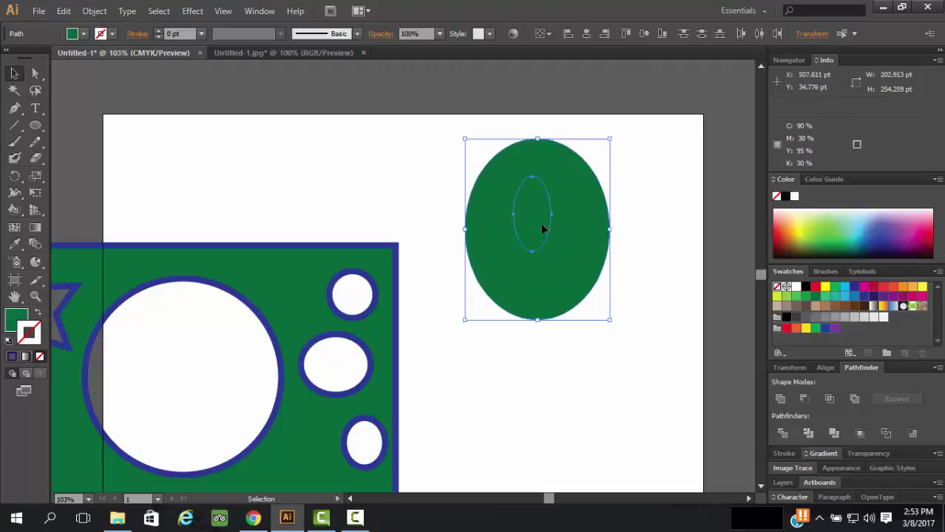
right_click(540, 223)
click(603, 356)
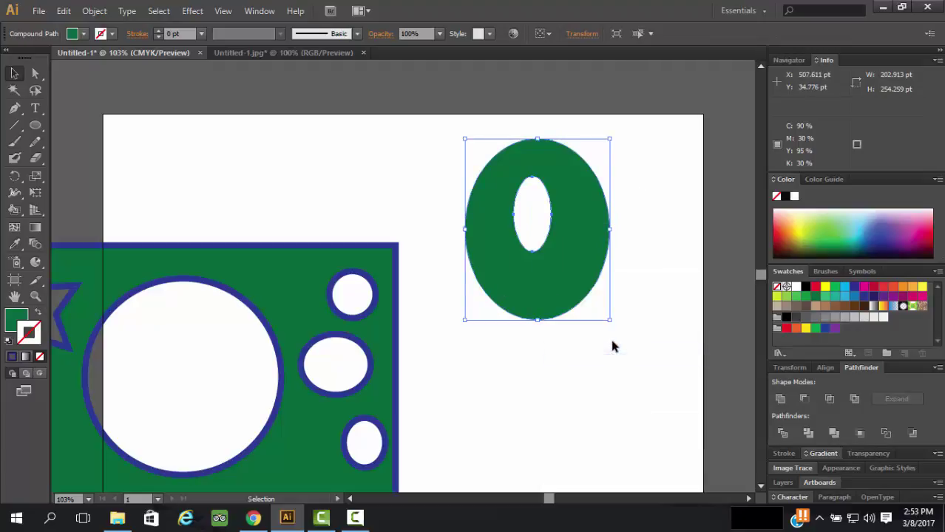
click(534, 216)
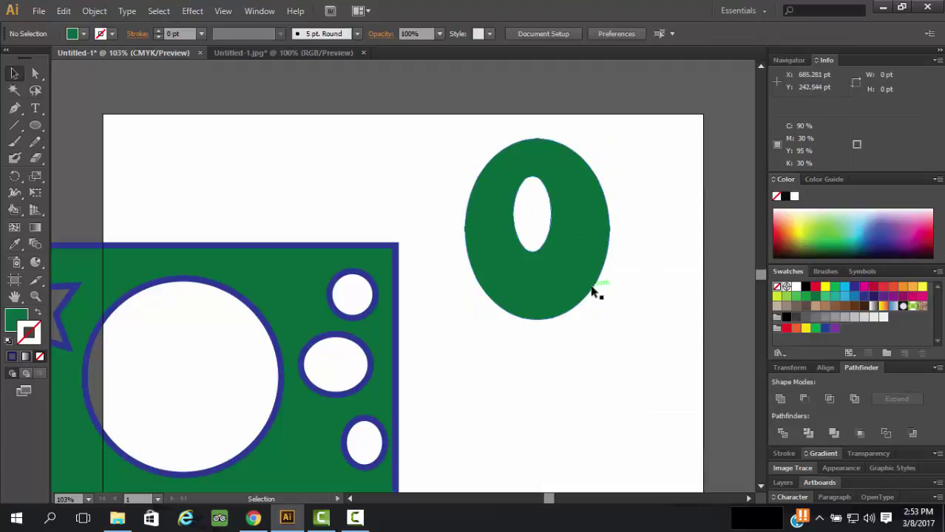
Move the ring over the rectangle's upper-right corner so that its hole overlaps the rectangle's edge.
scroll(592, 287, down, 1)
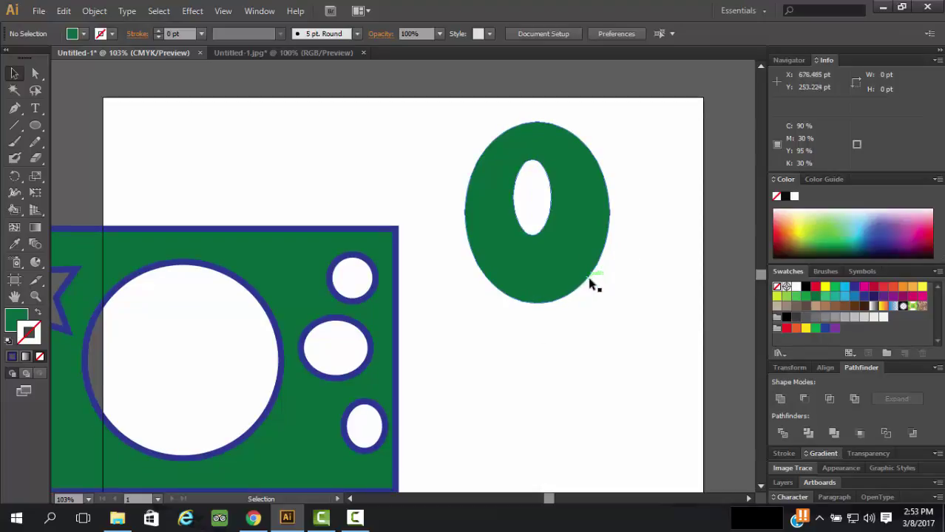
drag(649, 196, 515, 270)
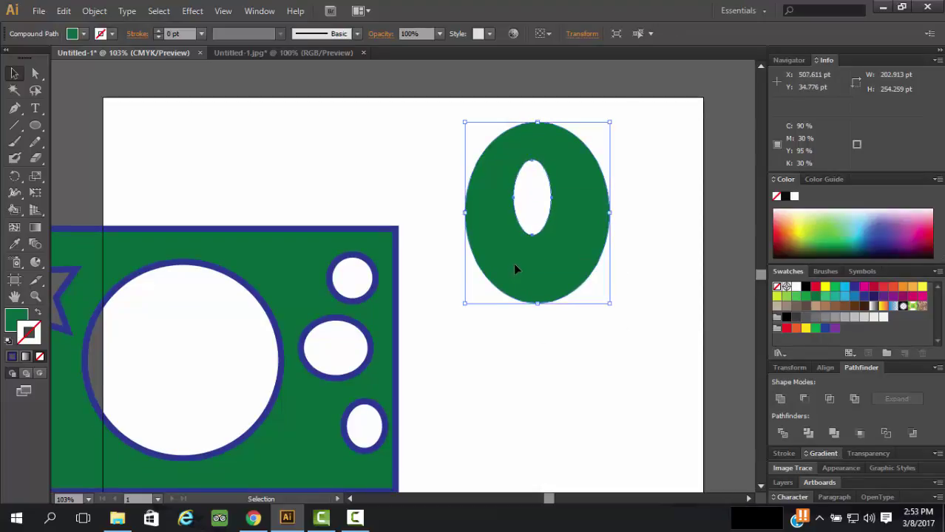
drag(552, 239, 415, 247)
click(546, 297)
click(608, 272)
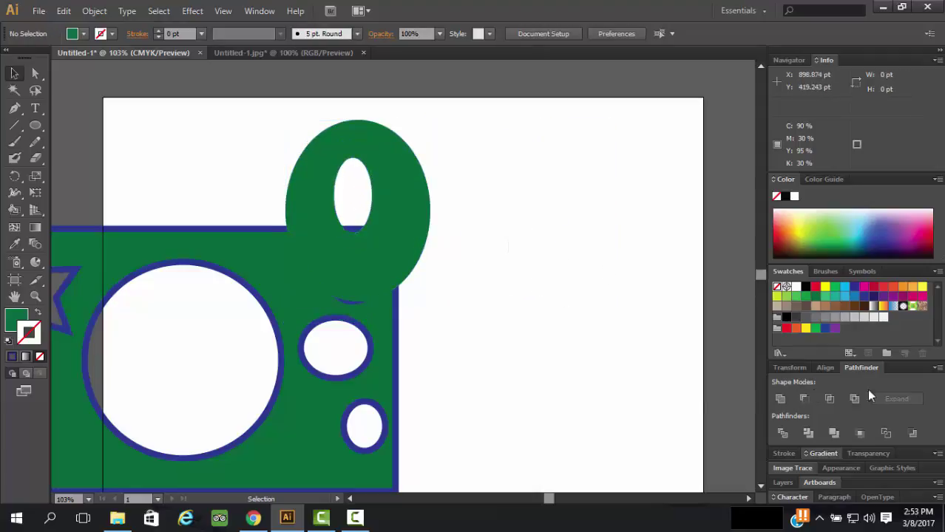
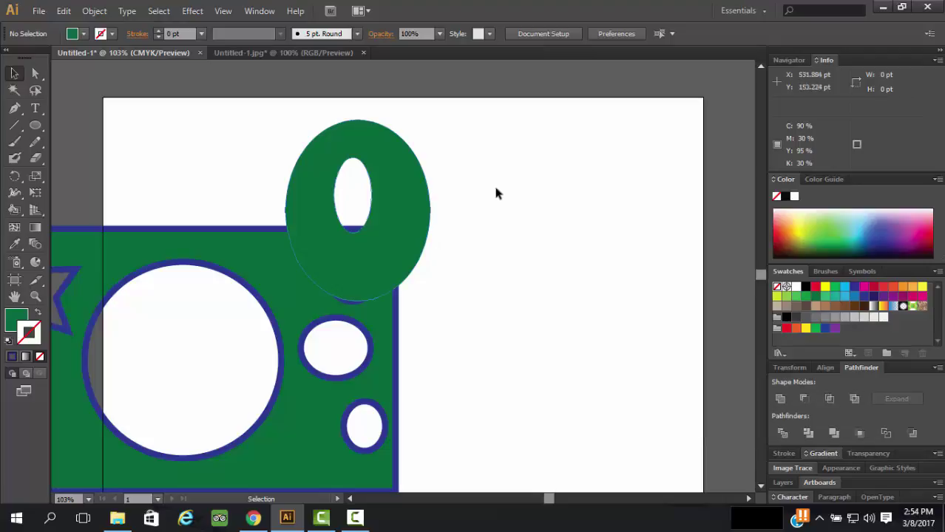
Select the ring together with the rectangle and move both further left on the artboard.
drag(460, 214, 254, 371)
mouse_move(340, 269)
mouse_down()
mouse_move(212, 273)
mouse_move(141, 287)
mouse_up()
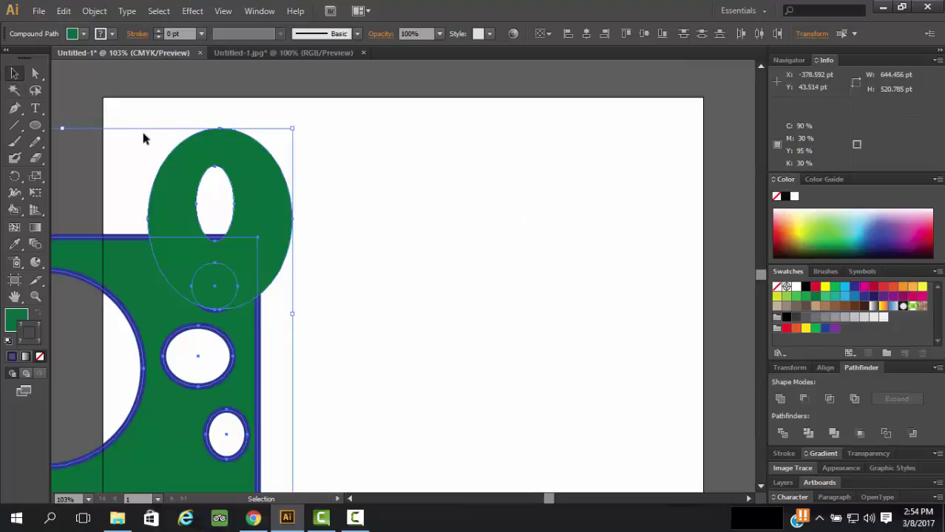
scroll(474, 229, up, 1)
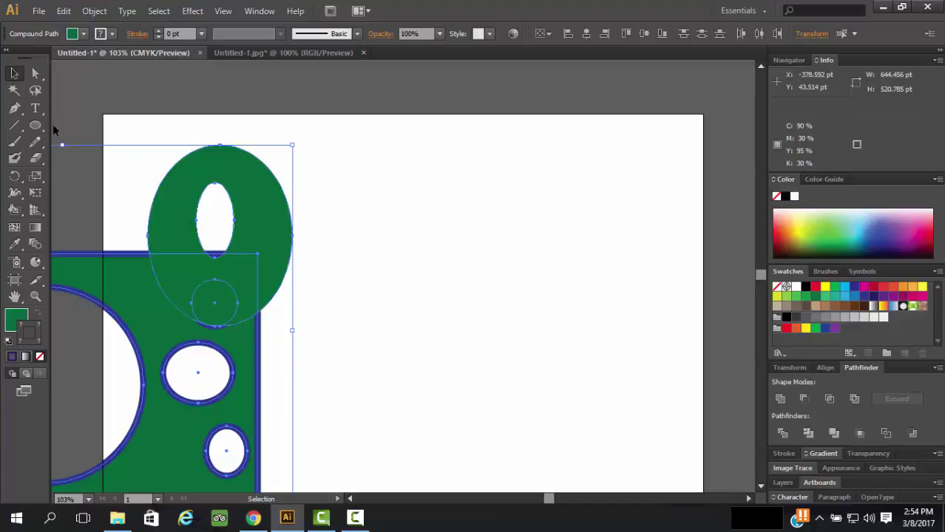
Move the ring right, clear of the rectangle, to about X 421 pt, Y 44 pt and keep it selected.
click(339, 242)
drag(262, 206, 515, 207)
right_click(514, 204)
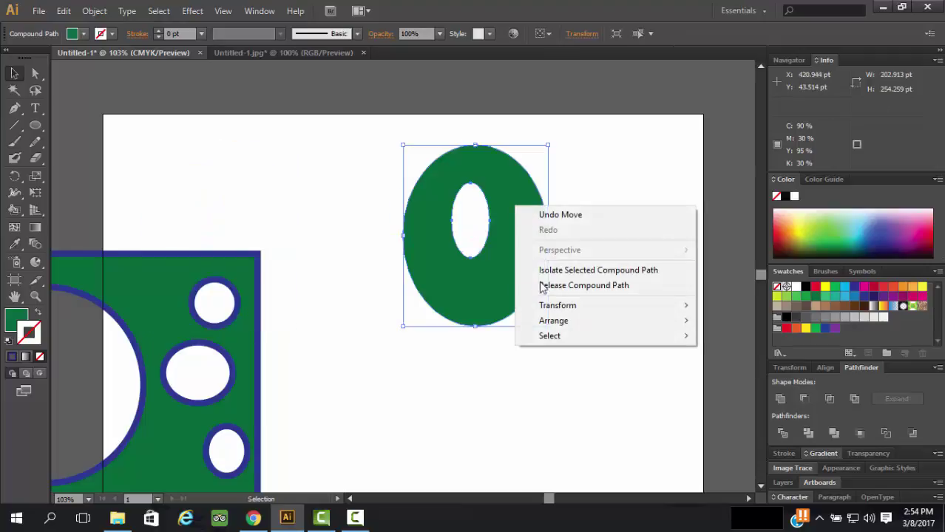
click(628, 170)
click(530, 201)
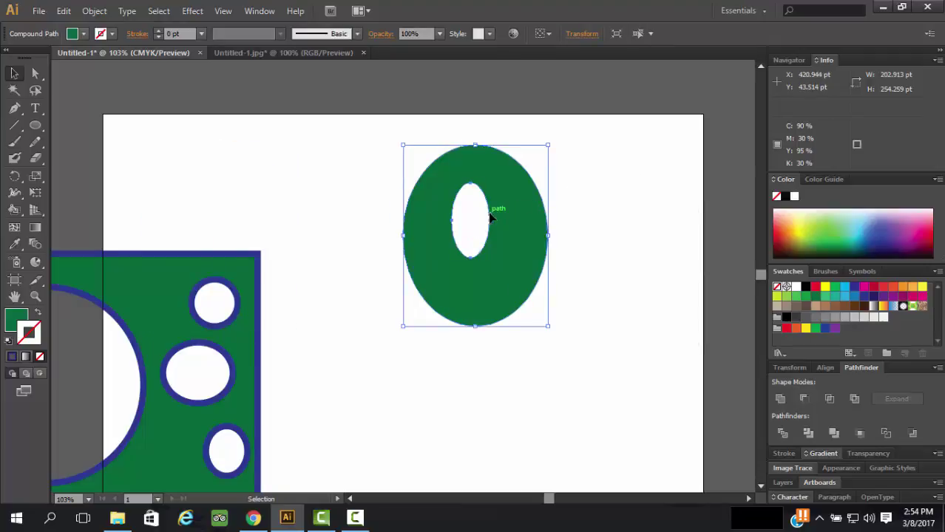
Move the green ring back over the rectangle's right edge, to about X 145 pt, Y 206 pt, with its hole overlapping the blue border.
double_click(201, 276)
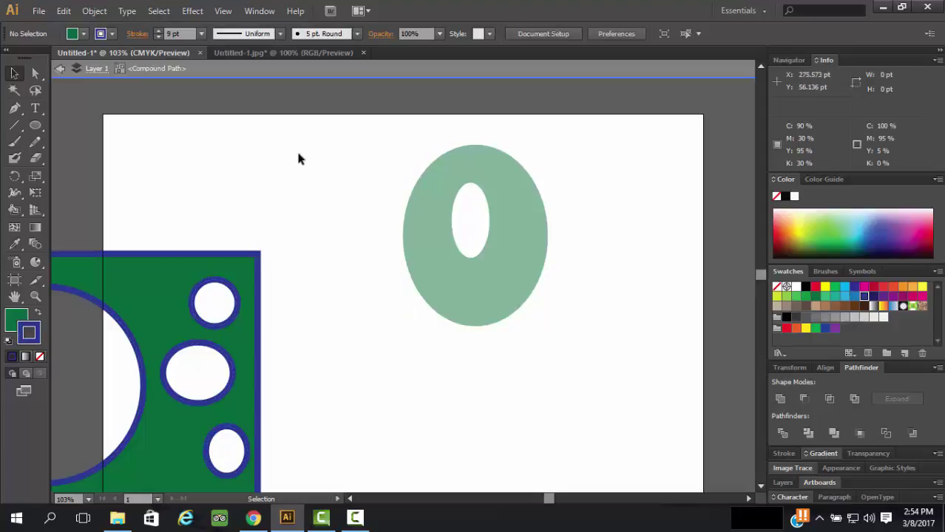
click(60, 69)
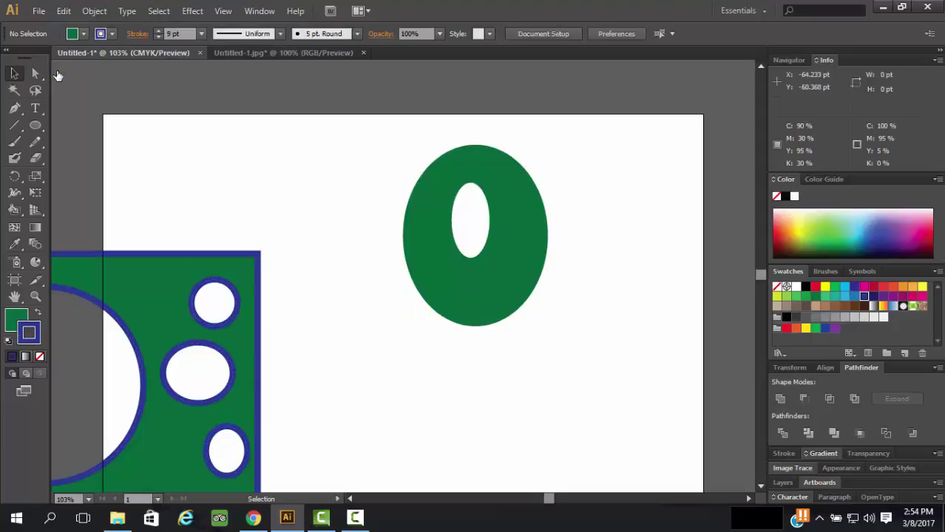
click(524, 212)
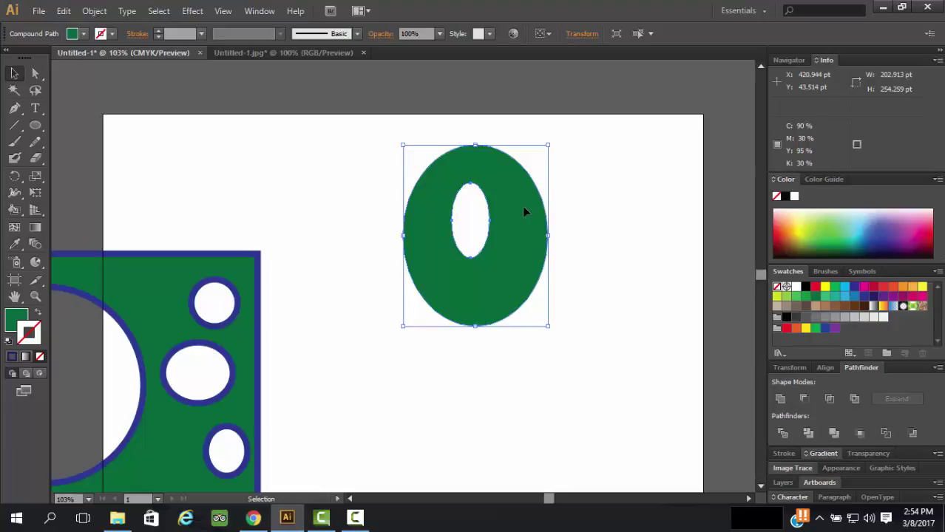
drag(524, 212, 327, 328)
Add the black point text "LEDP" and enlarge it to 159 pt at about X 325 pt, Y 32 pt, above the ring.
click(35, 108)
click(318, 183)
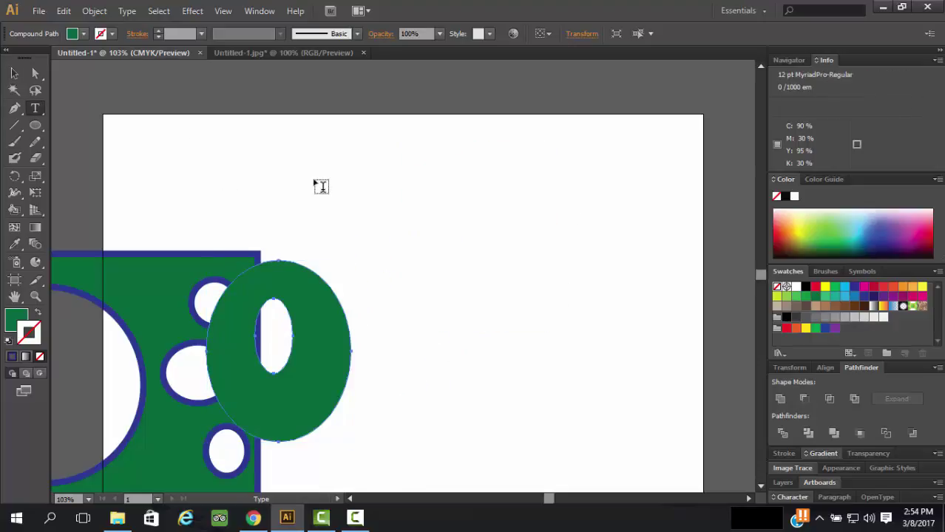
click(14, 73)
drag(336, 187, 596, 302)
drag(491, 247, 507, 199)
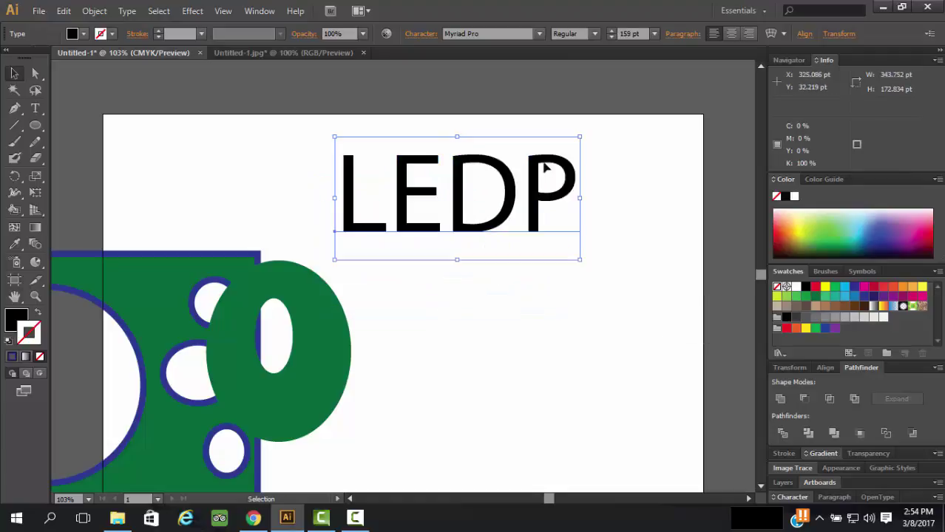
Enlarge the LEDP text to 205.25 pt and shift it slightly left to about X 313 pt.
double_click(579, 139)
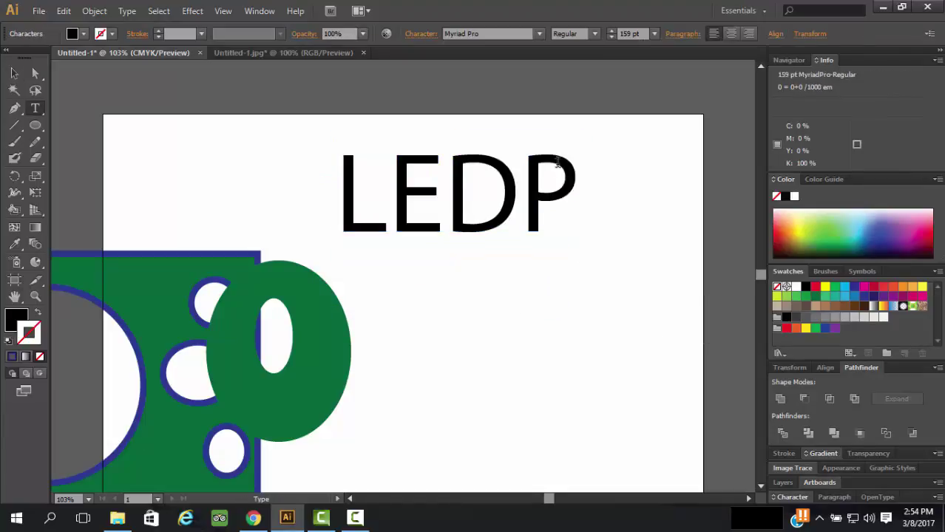
click(14, 73)
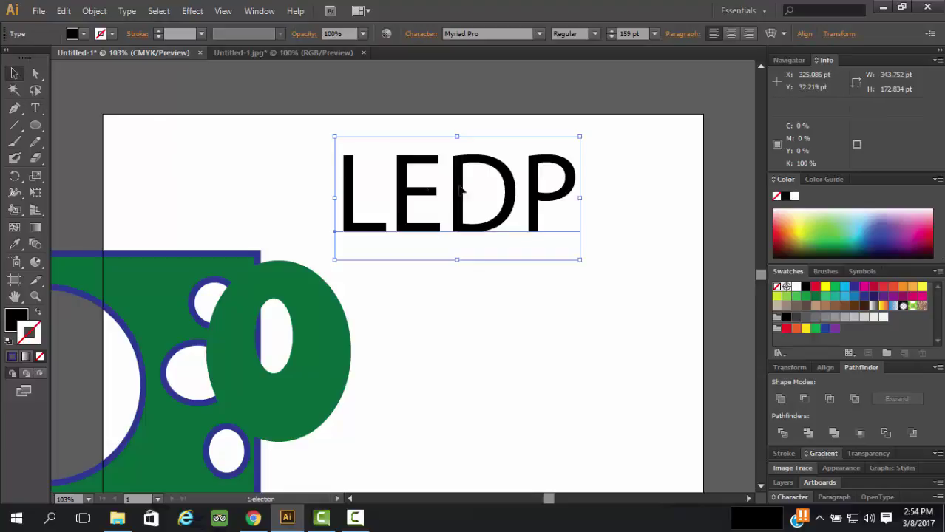
drag(579, 261, 650, 296)
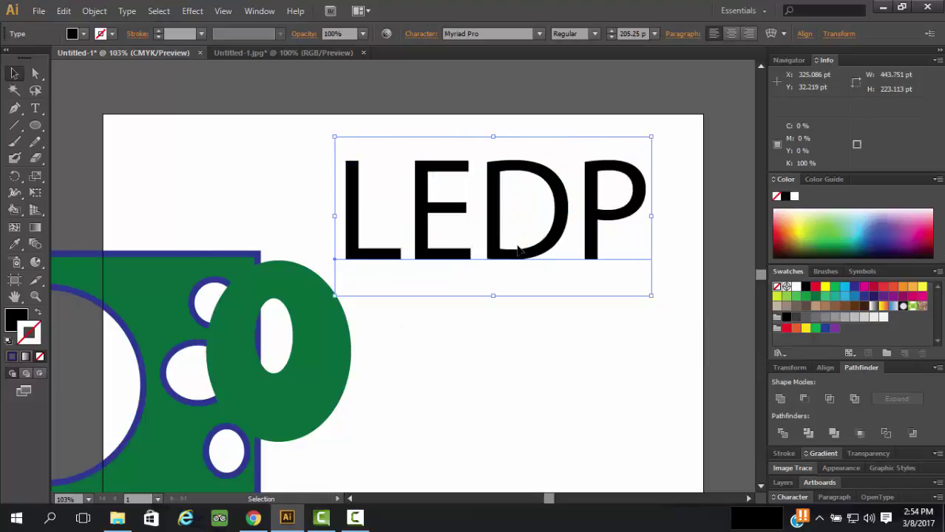
click(94, 11)
click(334, 120)
click(426, 190)
drag(420, 198, 403, 206)
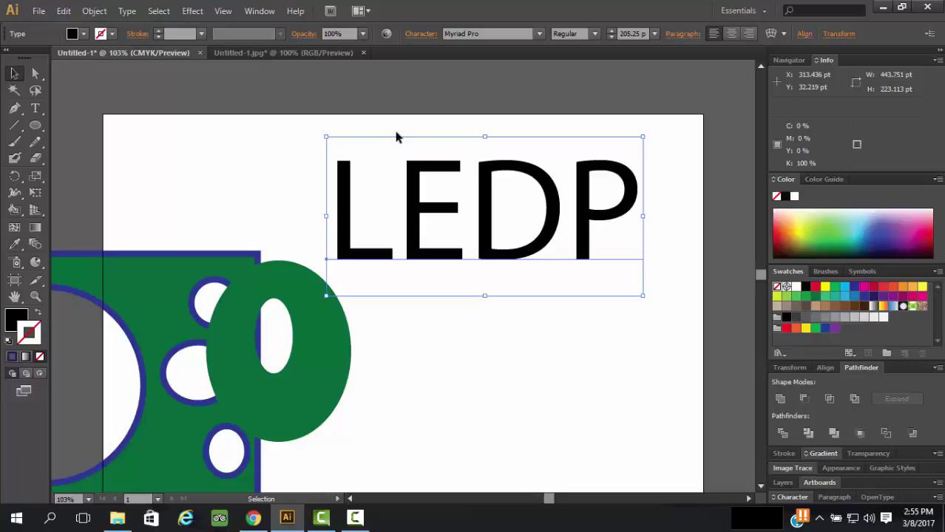
Highlight only the letter E inside the LEDP text and leave text editing.
click(35, 108)
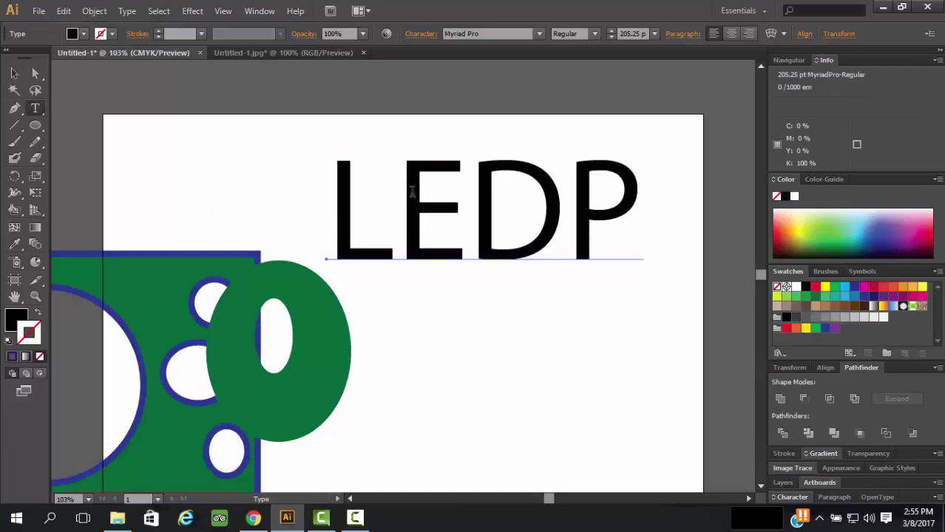
drag(412, 207, 485, 220)
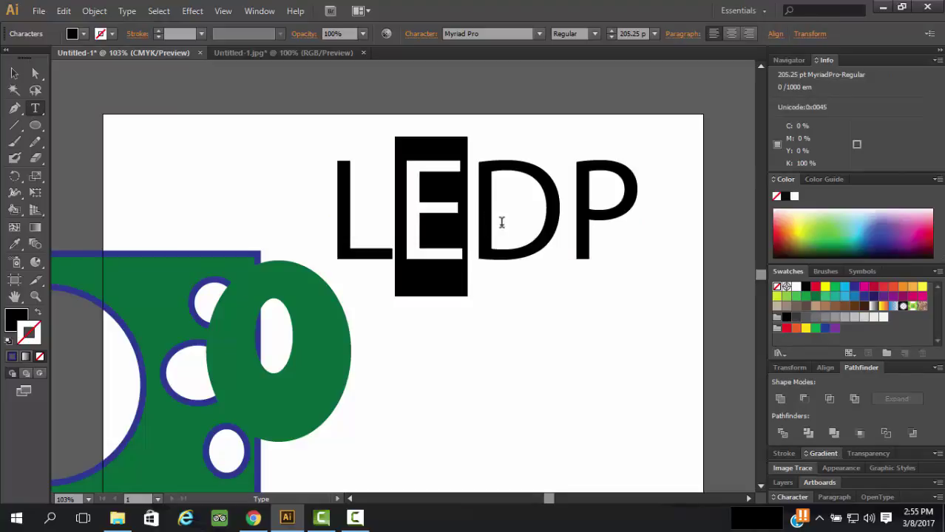
key(Escape)
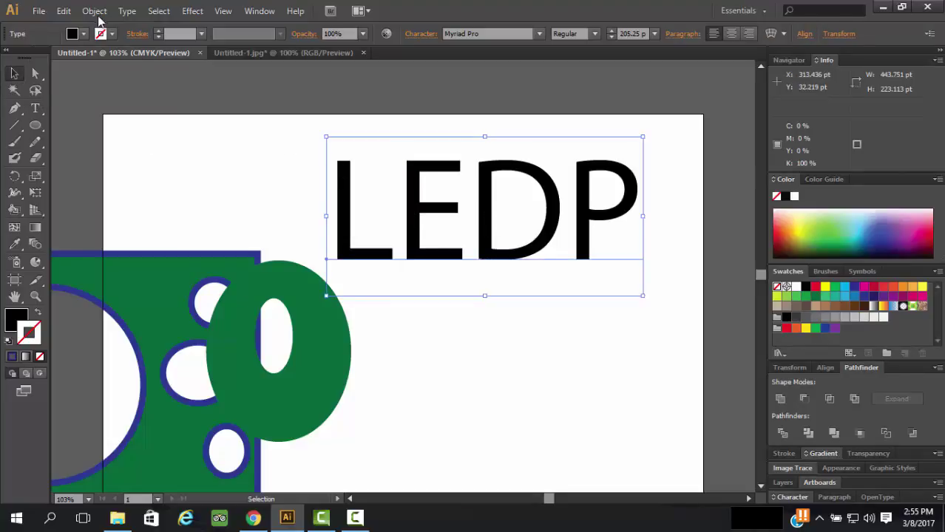
Expand the LEDP text into outlines with both Object and Fill included.
click(243, 295)
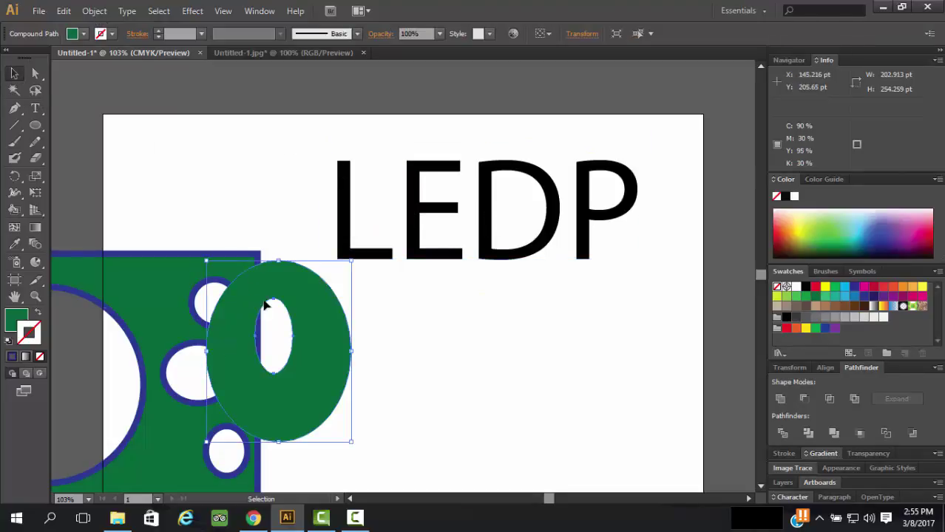
click(347, 238)
click(94, 10)
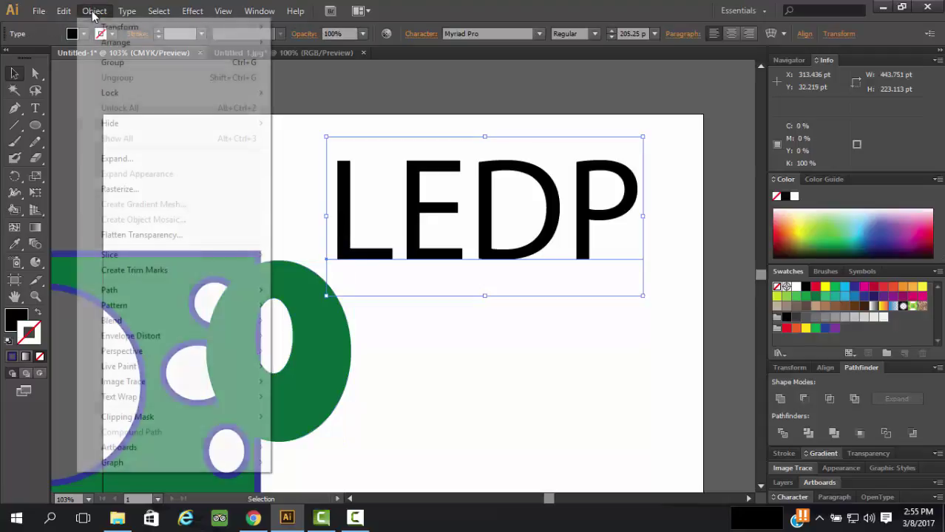
click(122, 157)
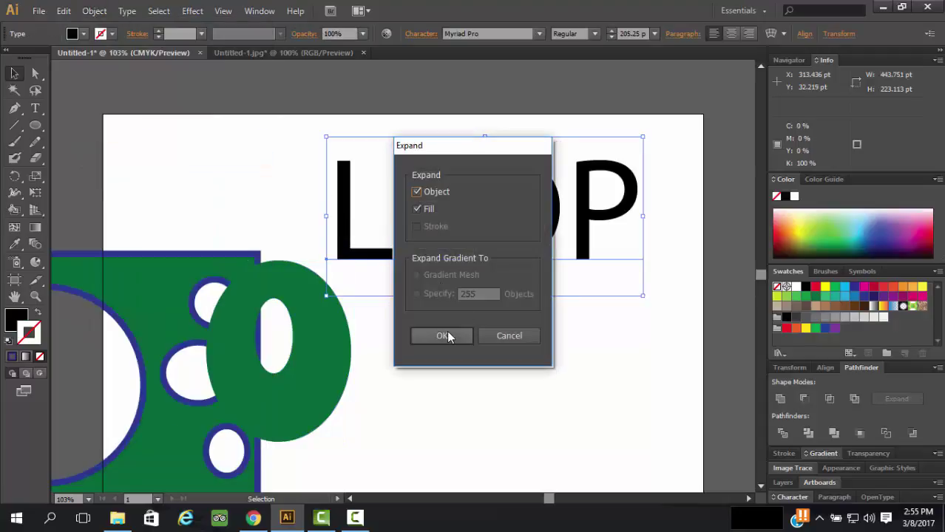
click(443, 336)
Ungroup the expanded LEDP outlines so that each letter can be moved separately.
click(496, 325)
click(539, 249)
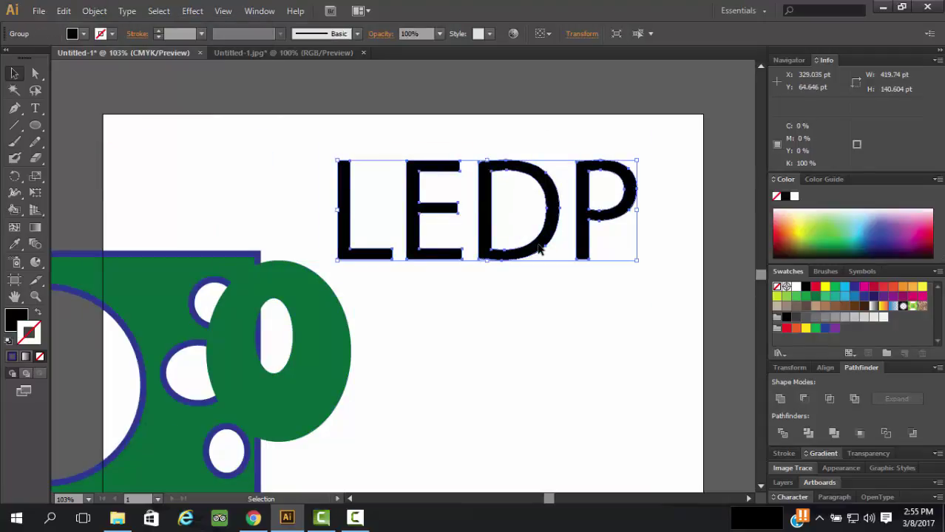
right_click(539, 249)
click(508, 337)
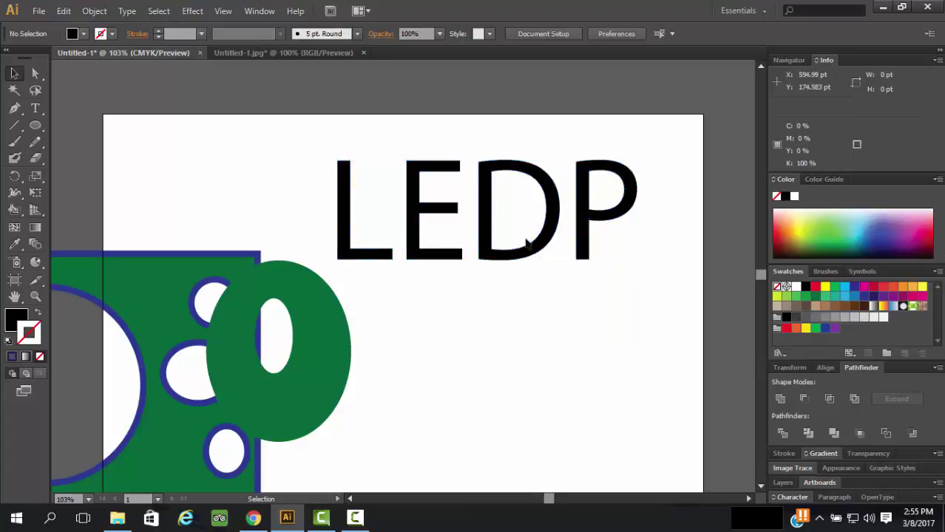
click(527, 244)
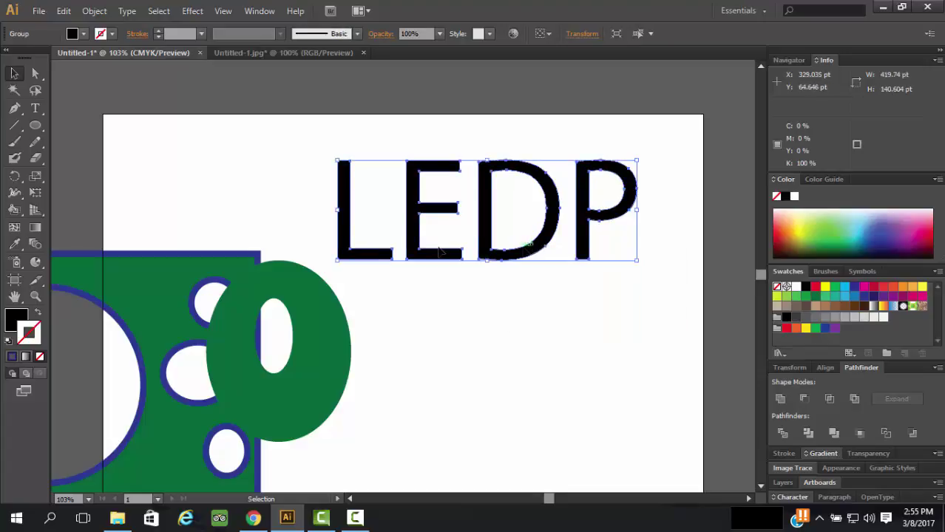
right_click(535, 244)
click(575, 327)
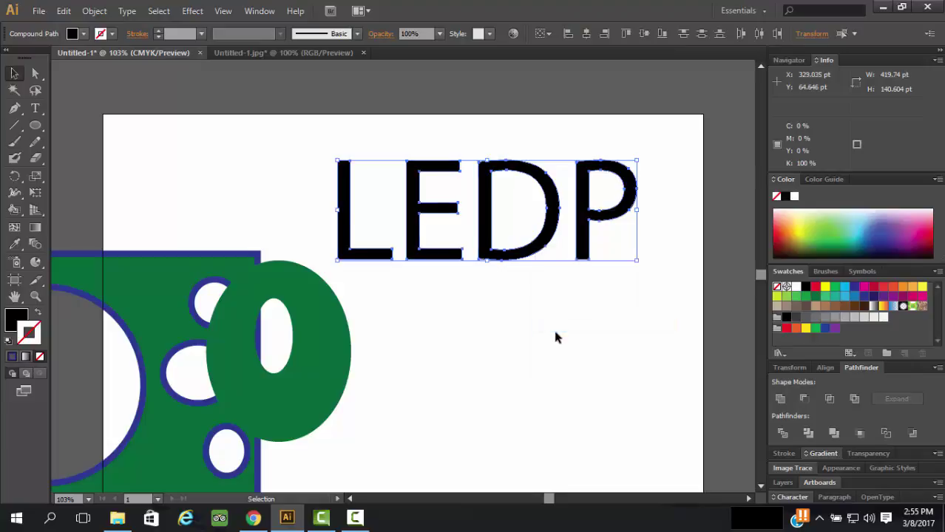
Move the letters E, D and P left so that each one touches or overlaps the letter before it.
click(556, 337)
click(438, 210)
drag(438, 209, 416, 210)
drag(488, 211, 448, 211)
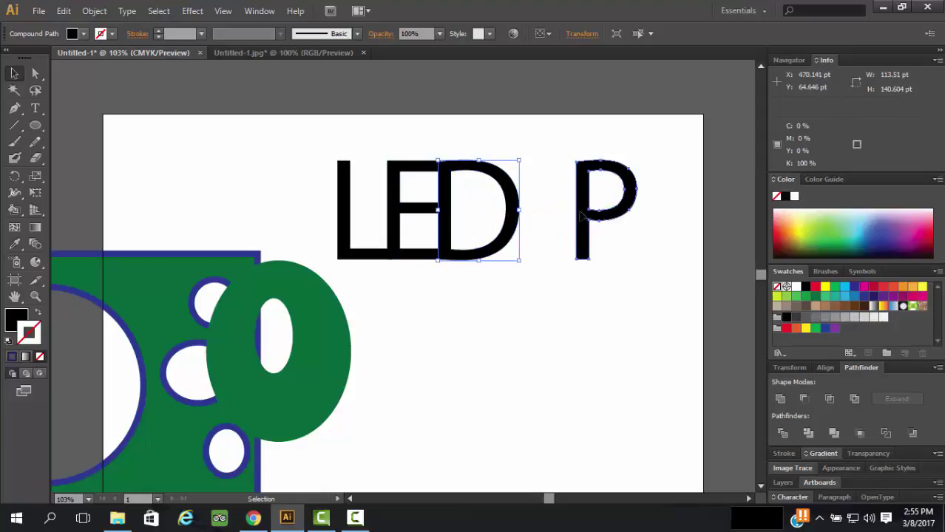
drag(581, 214, 517, 210)
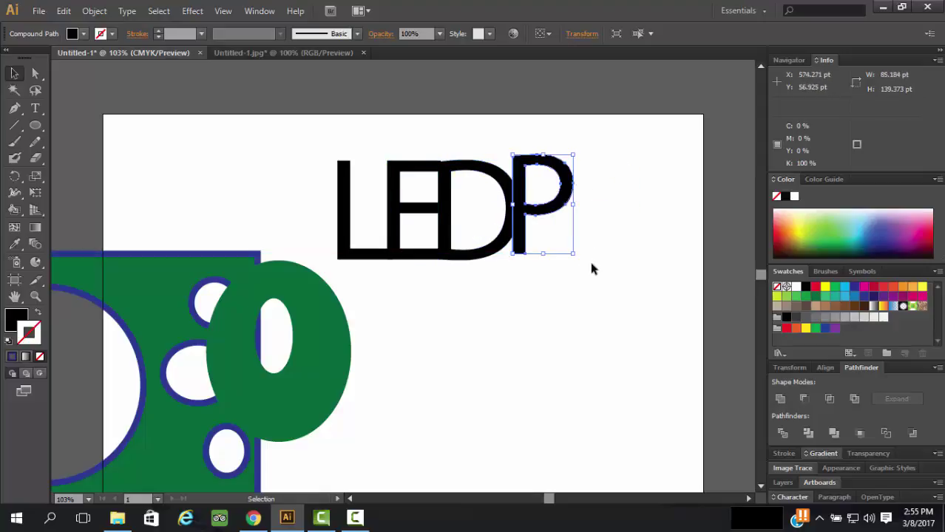
Nudge the letter P down 6 pt to line it up with the other letters.
click(591, 269)
click(522, 252)
key(Down)
key(Down)
key(Down)
key(Down)
key(Down)
key(Down)
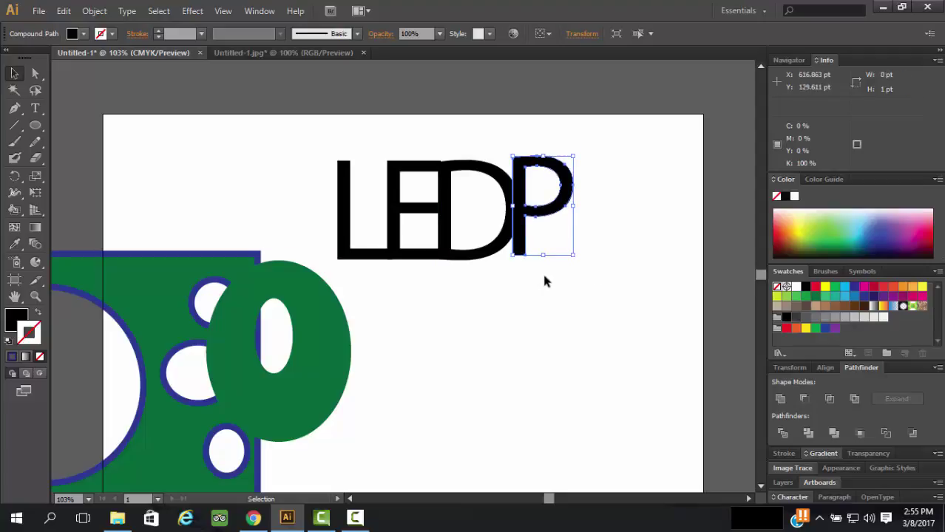
Select all four overlapping letters and merge them into one shape with the Pathfinder Unite operation.
drag(442, 224, 405, 185)
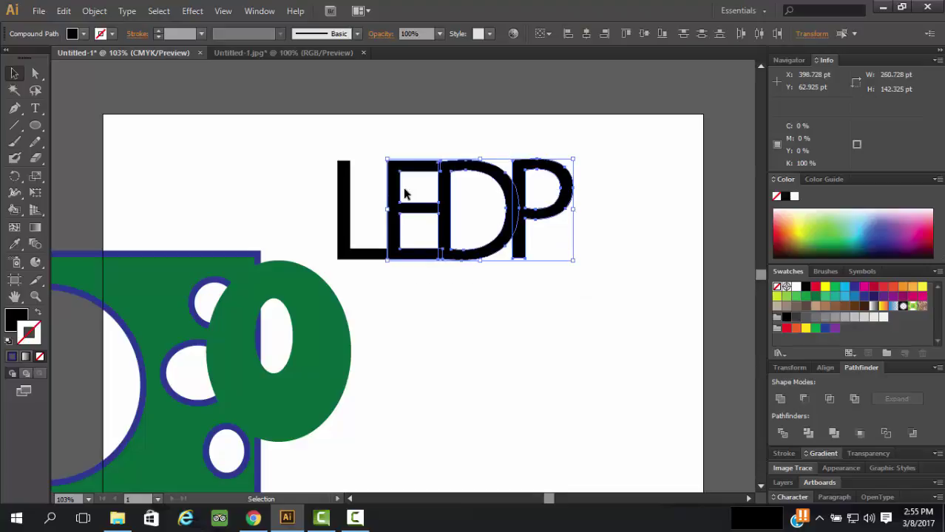
drag(624, 218, 327, 211)
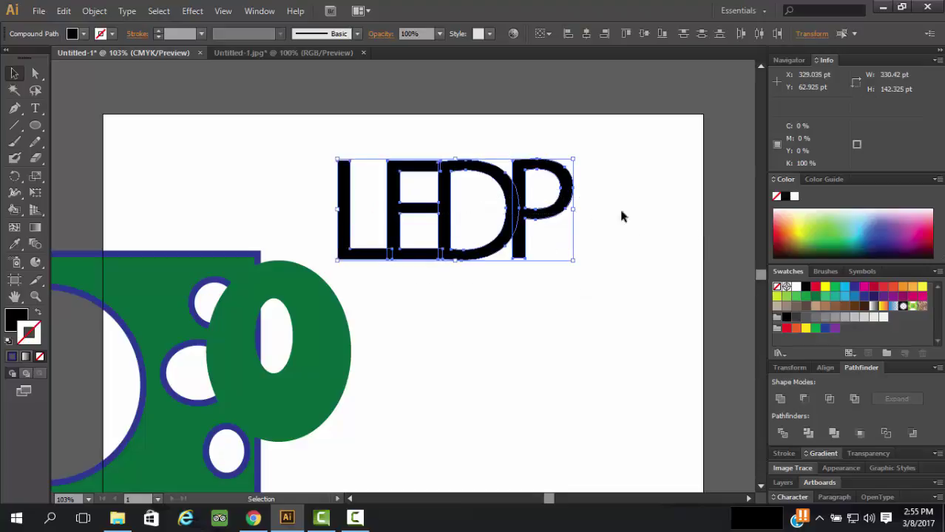
right_click(503, 190)
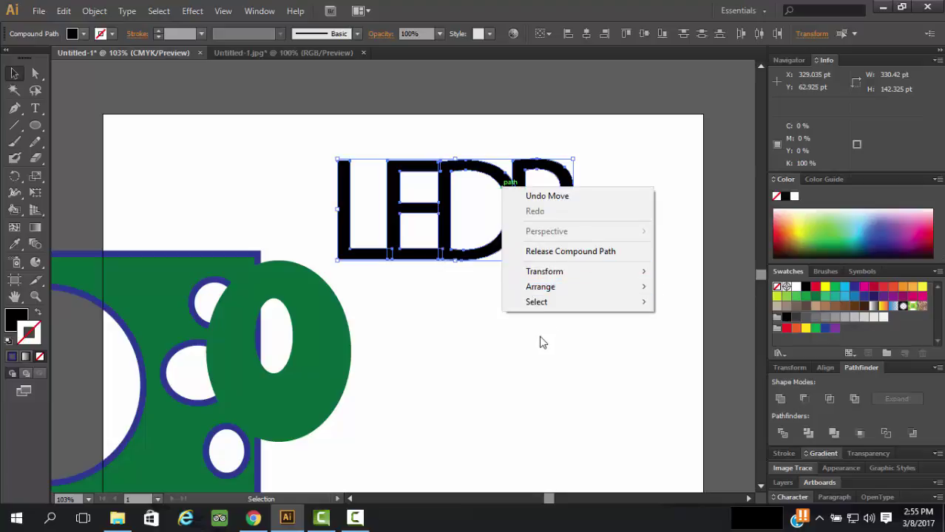
click(559, 348)
drag(596, 190, 311, 204)
click(781, 399)
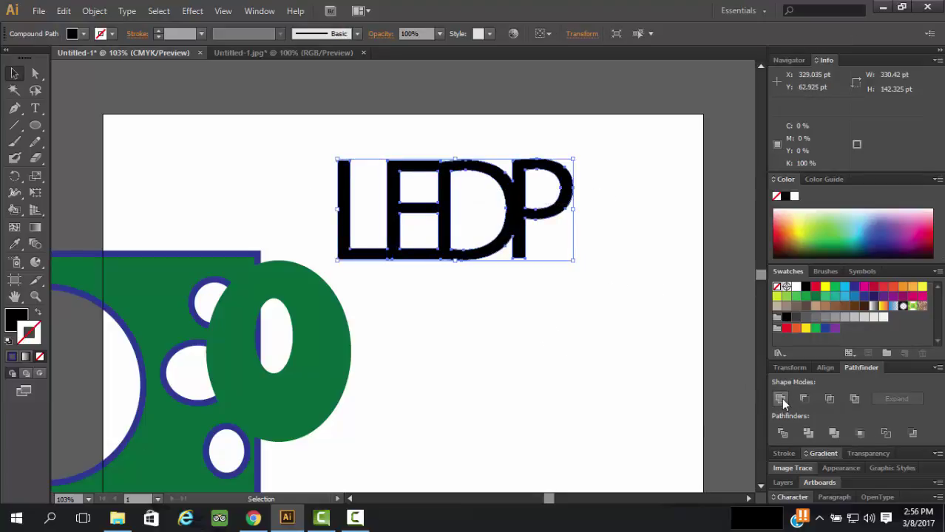
click(605, 334)
click(527, 219)
click(625, 275)
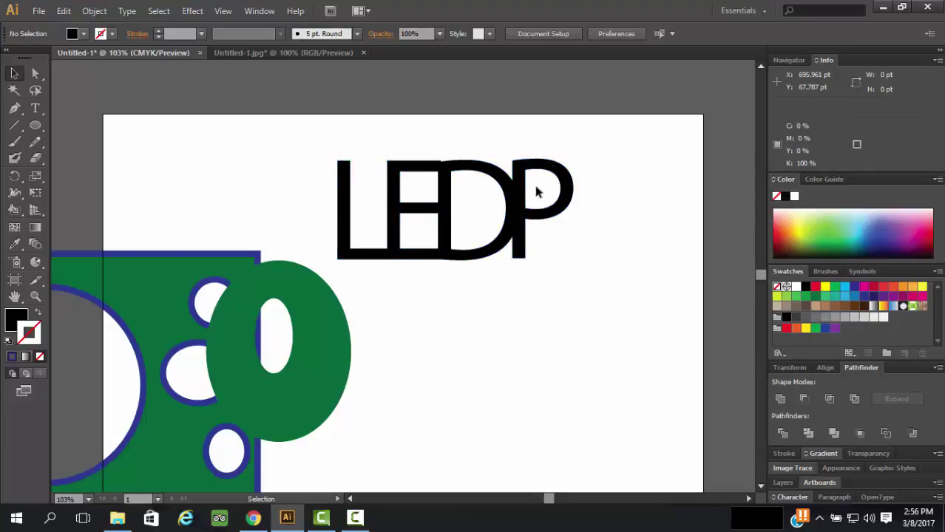
Undo the Unite, try Divide on the overlapping letters with a move of the divided group to the right, and undo both.
drag(600, 161, 328, 217)
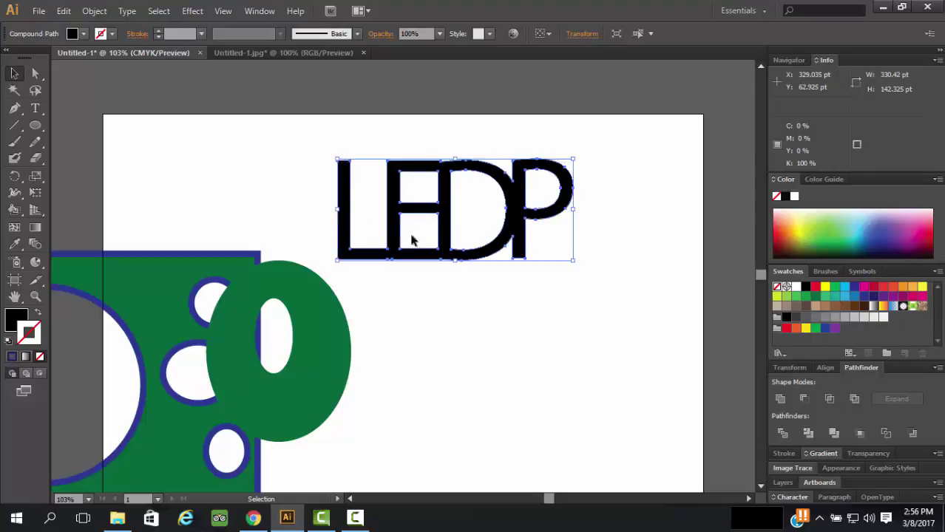
click(778, 399)
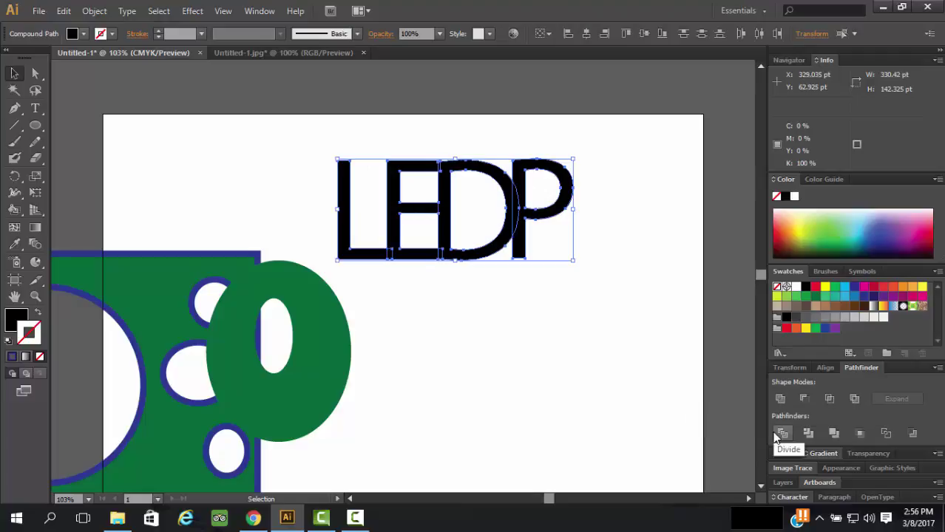
click(586, 289)
drag(556, 209, 584, 212)
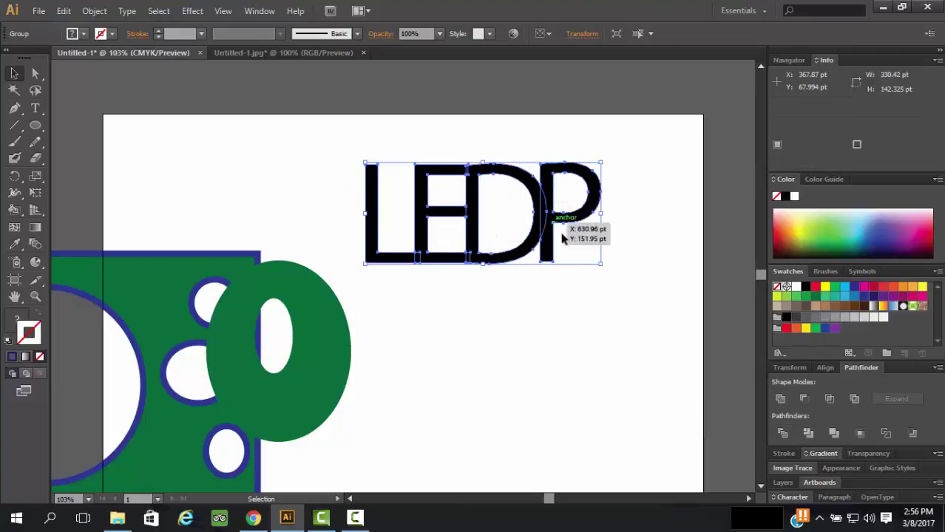
key(ctrl+z)
key(ctrl+z)
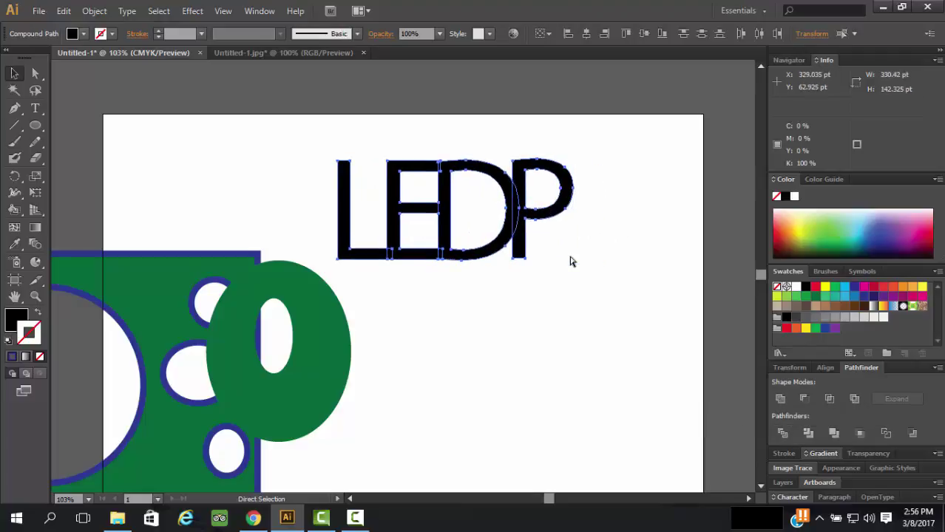
Rearrange the E, D and P on one line so that each letter overlaps the one before it more tightly.
click(567, 261)
drag(547, 211, 545, 333)
drag(432, 253, 389, 234)
drag(554, 216, 500, 223)
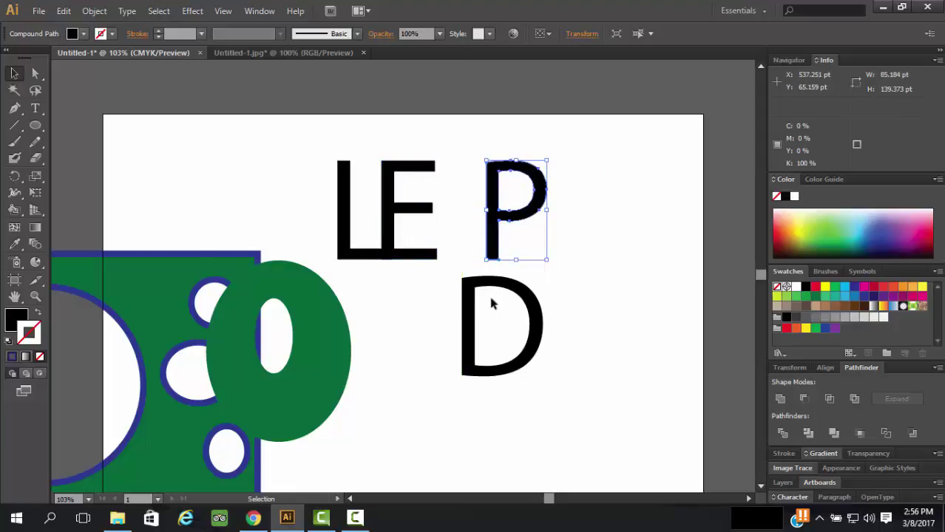
drag(503, 298, 460, 178)
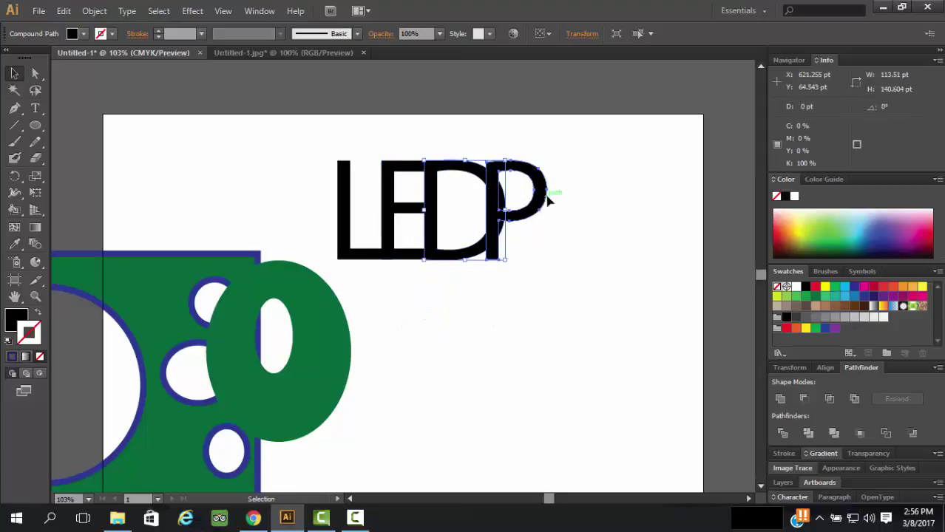
drag(547, 200, 556, 201)
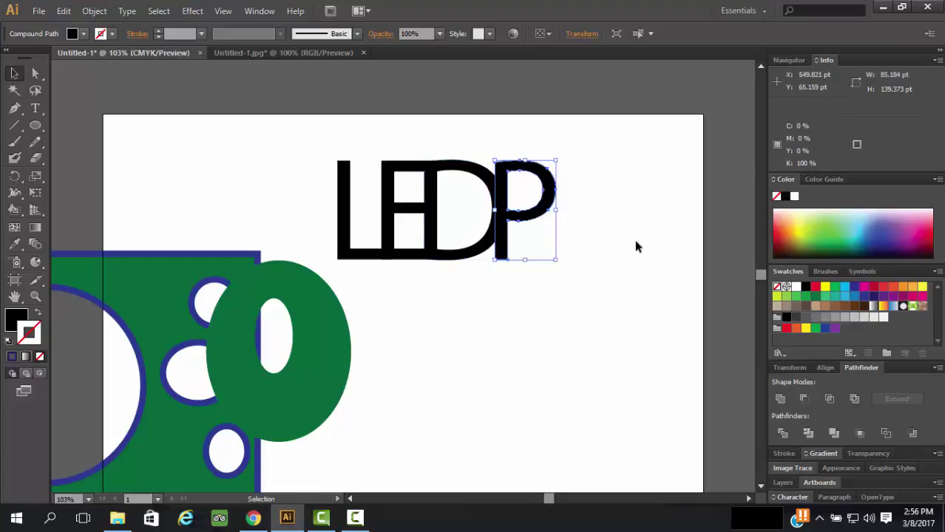
Select all four overlapping LEDP letters and merge them into one shape with the Pathfinder Unite operation.
click(605, 256)
drag(590, 144, 337, 210)
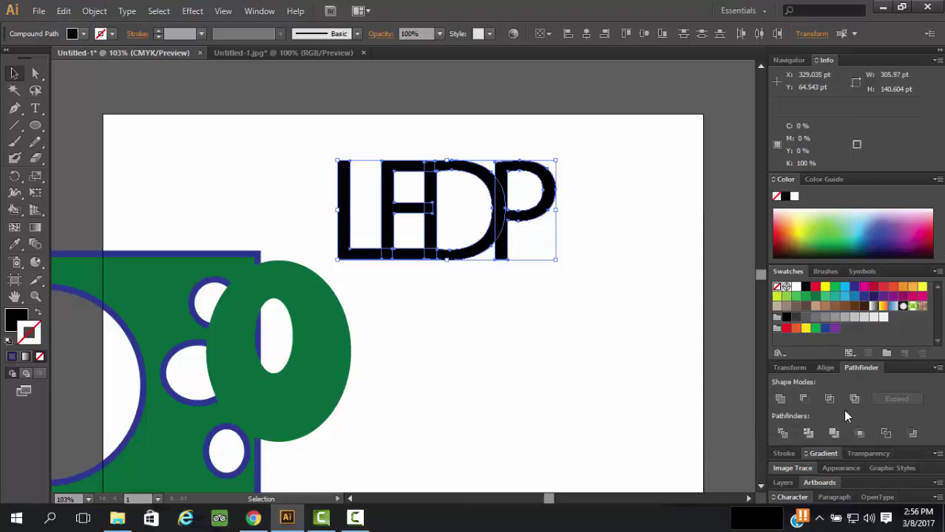
click(780, 399)
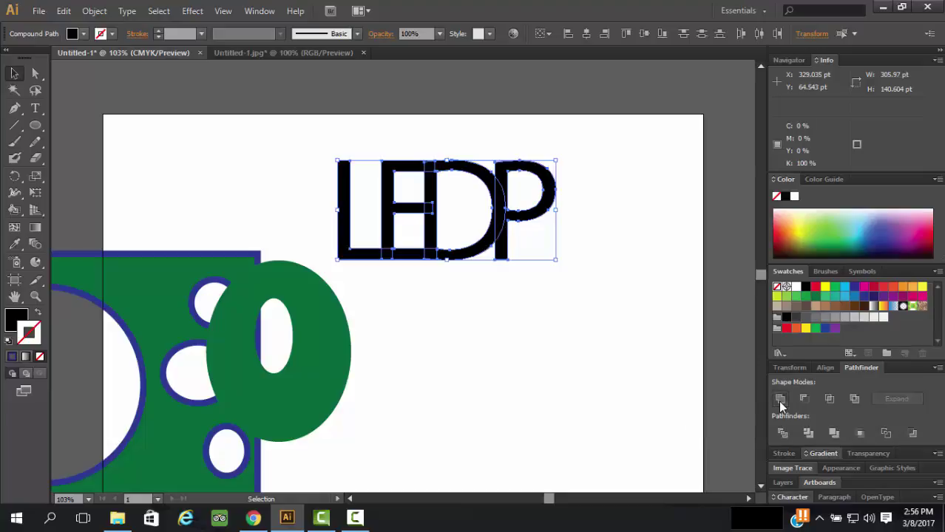
click(599, 271)
click(501, 213)
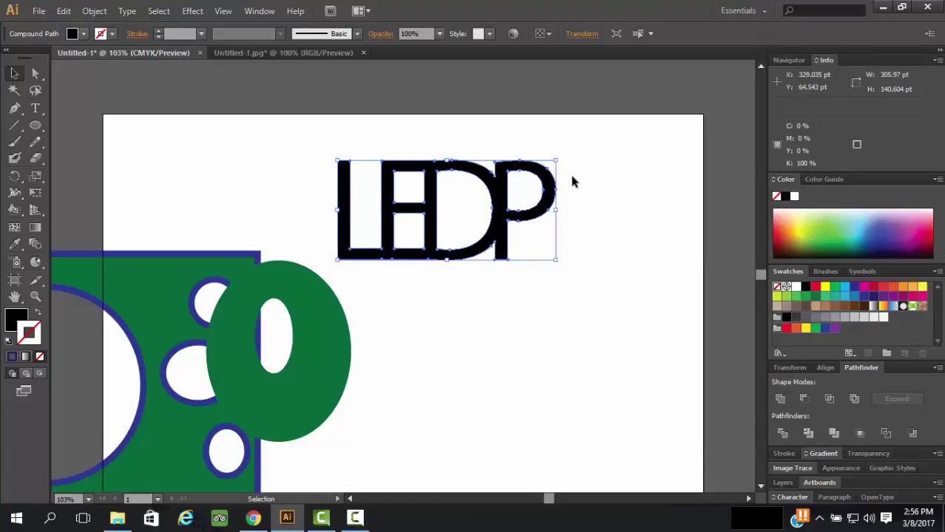
Examine the outline of the united LEDP shape where the D and P join by selecting and deselecting it.
click(592, 179)
click(503, 214)
click(603, 201)
click(500, 213)
click(606, 238)
click(502, 203)
click(570, 251)
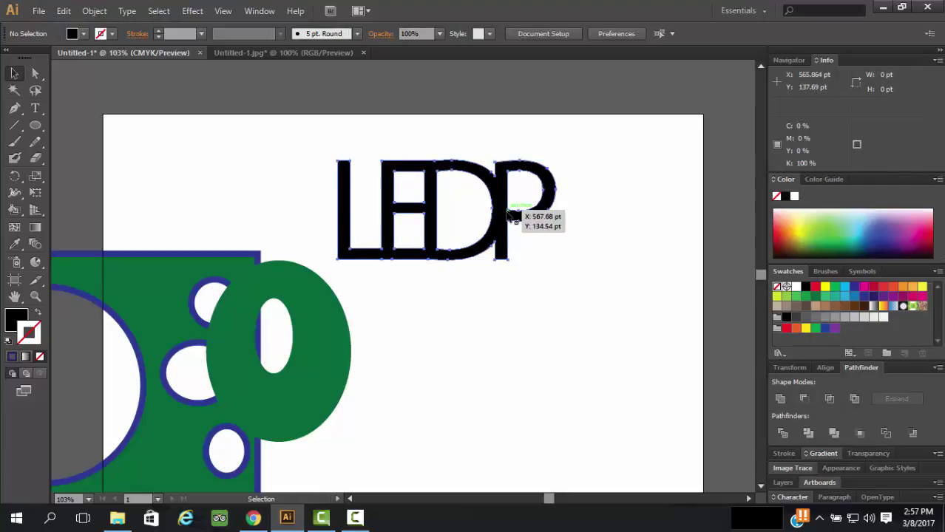
click(508, 214)
click(525, 308)
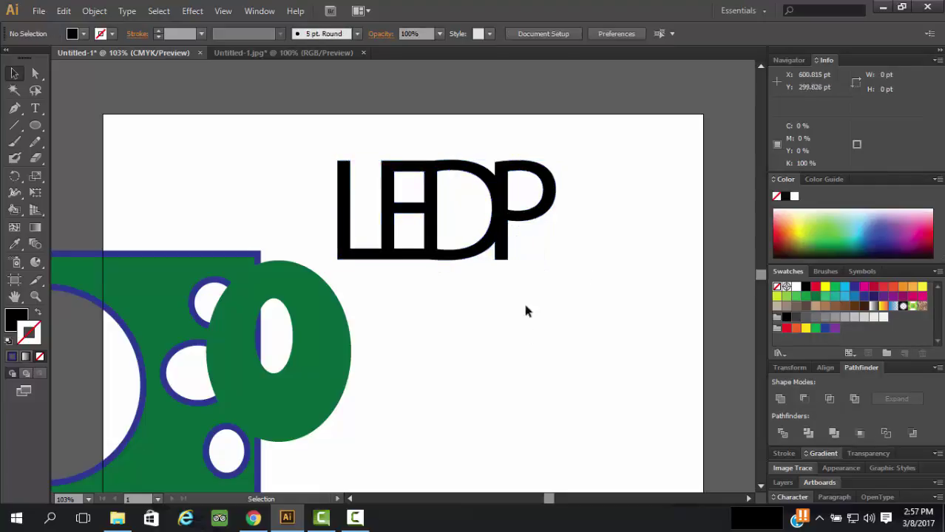
Give the united LEDP shape a CMYK Yellow fill and a 1 pt black stroke.
click(514, 213)
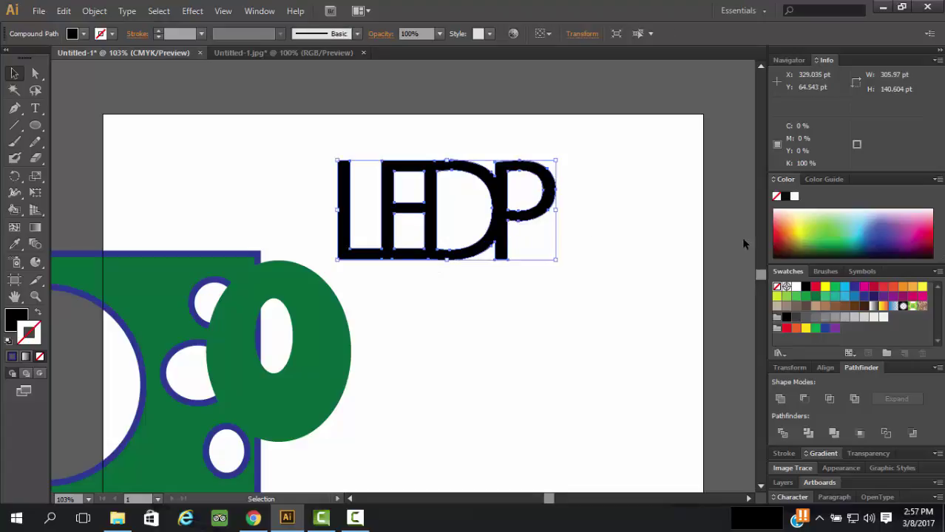
click(826, 289)
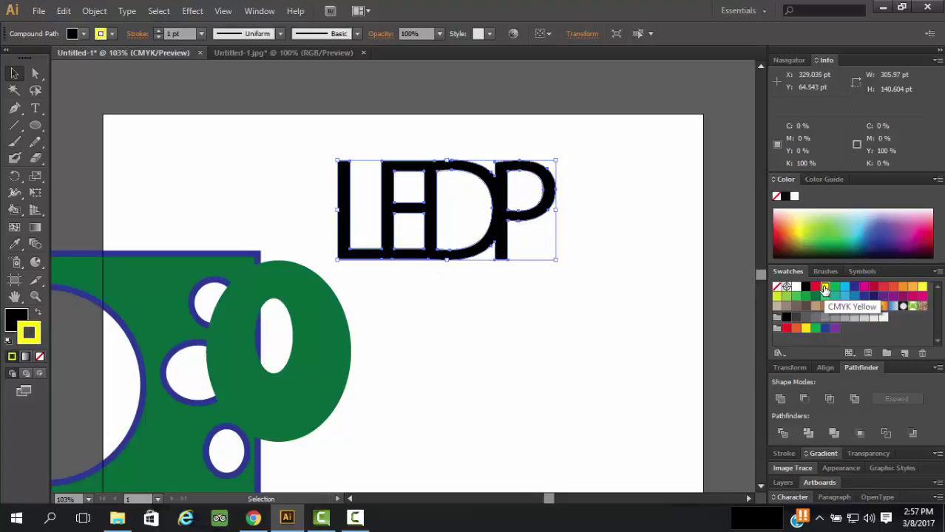
click(37, 315)
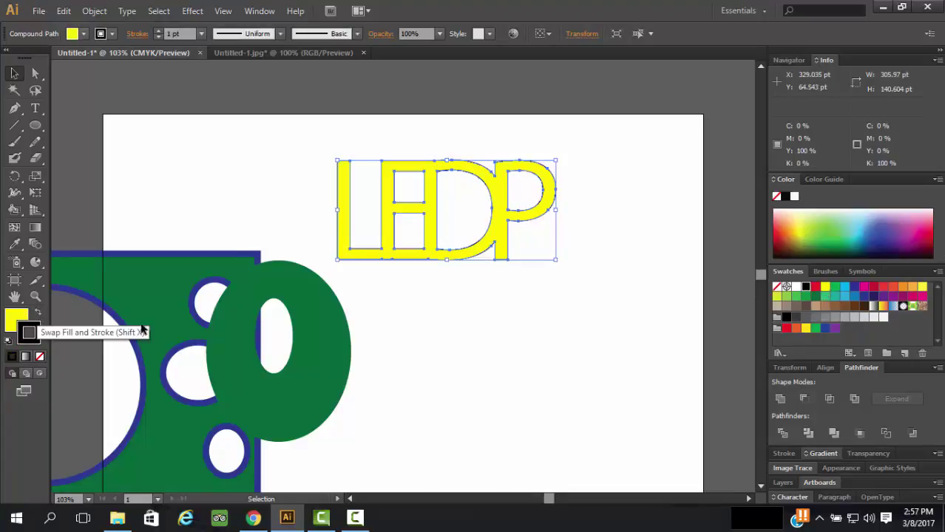
click(496, 325)
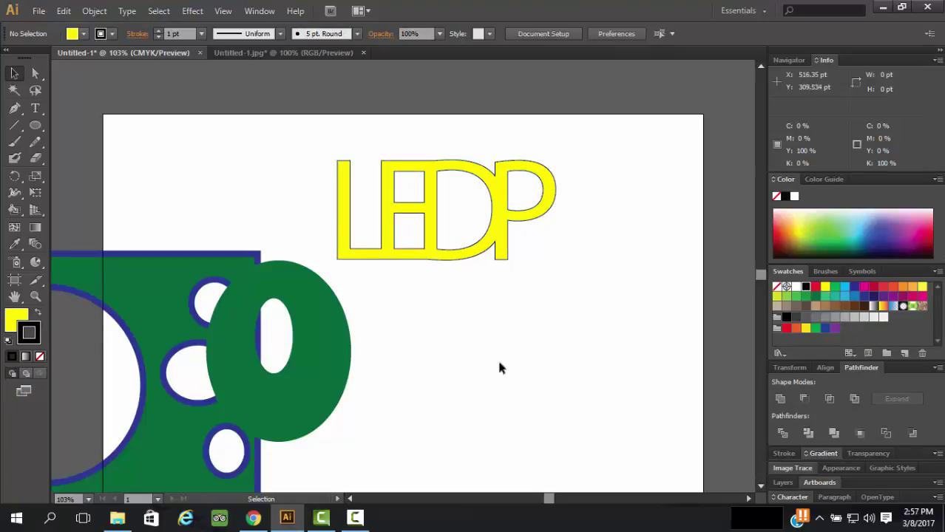
Change the LEDP shape's stroke to dark blue and set its weight to 5 pt.
click(498, 237)
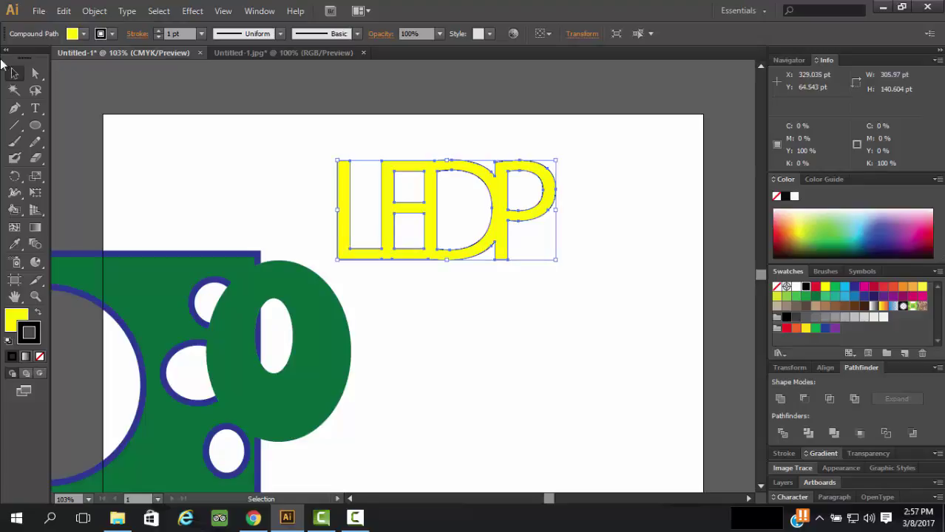
click(112, 34)
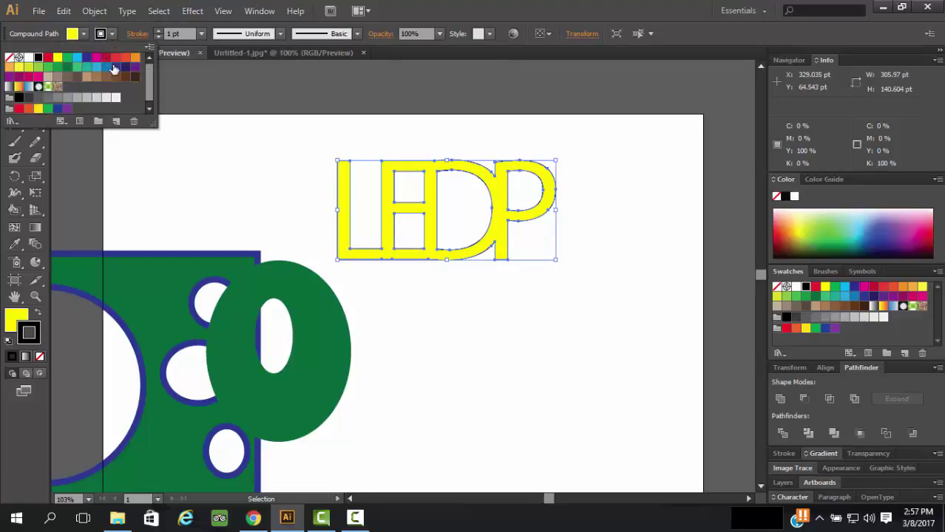
click(116, 68)
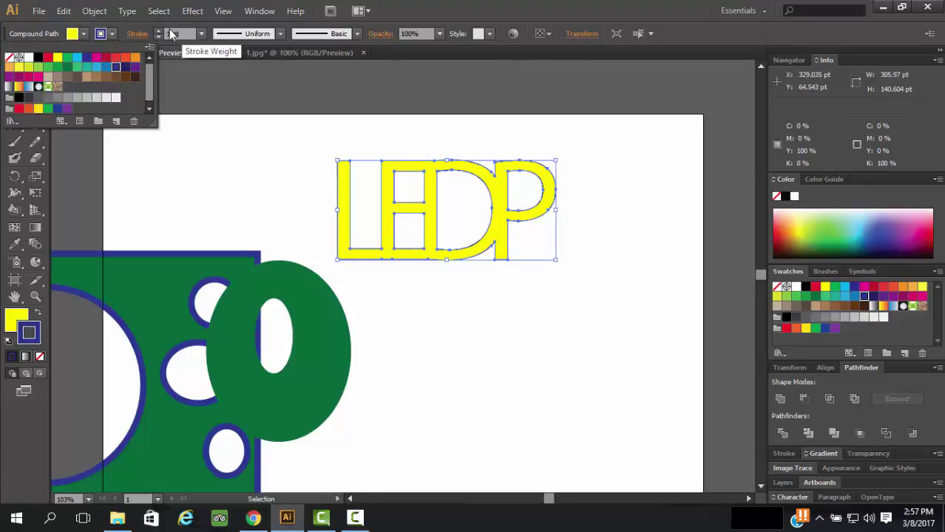
click(158, 34)
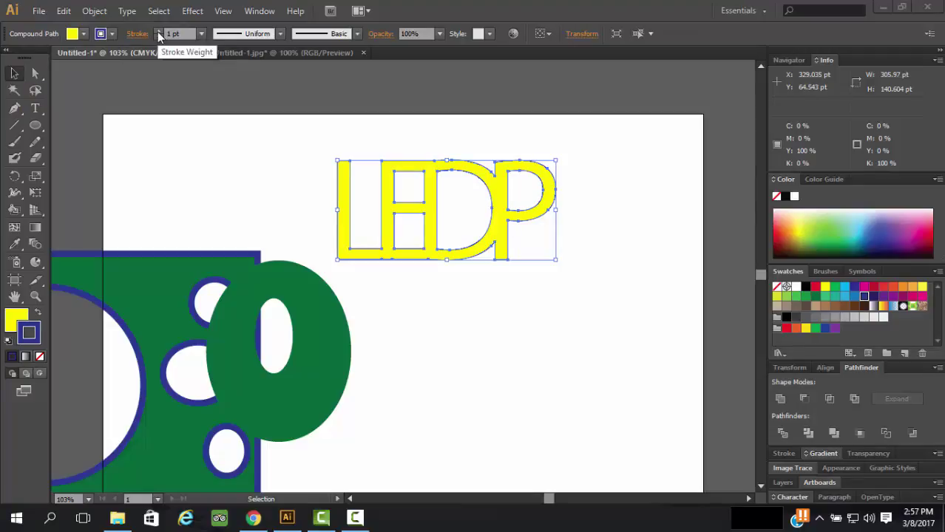
click(157, 30)
click(158, 31)
click(157, 30)
click(158, 30)
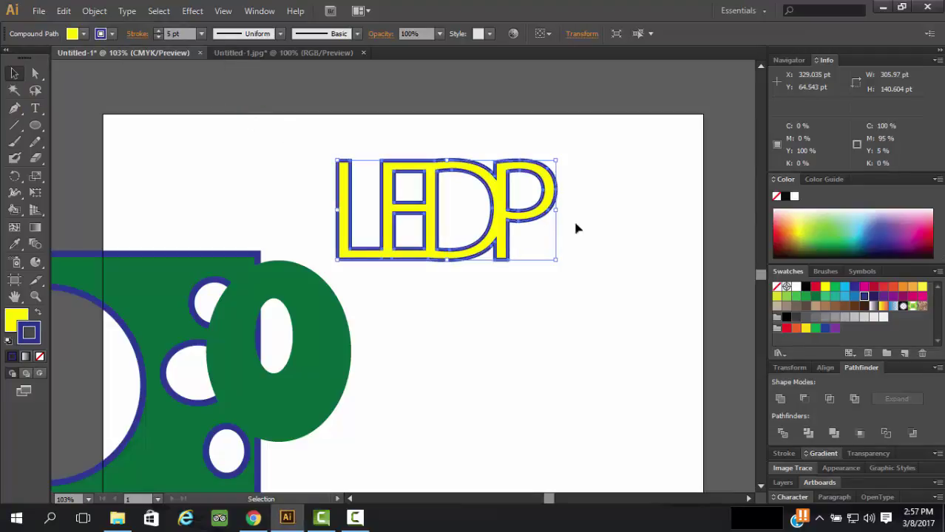
click(617, 247)
click(522, 224)
click(547, 272)
Move the LEDP shape down into the empty area beside the green oval.
drag(497, 228, 522, 405)
scroll(445, 185, down, 3)
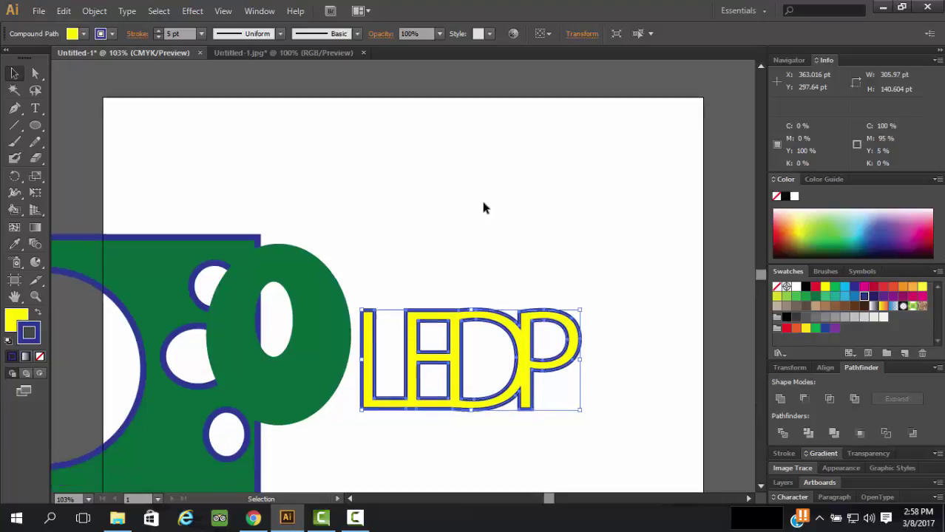
key(ctrl+z)
click(598, 180)
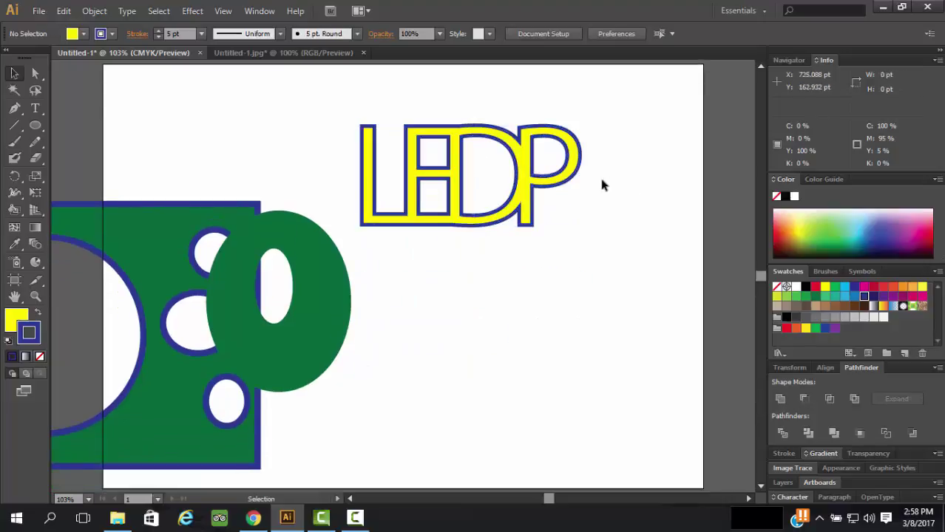
drag(531, 171, 548, 298)
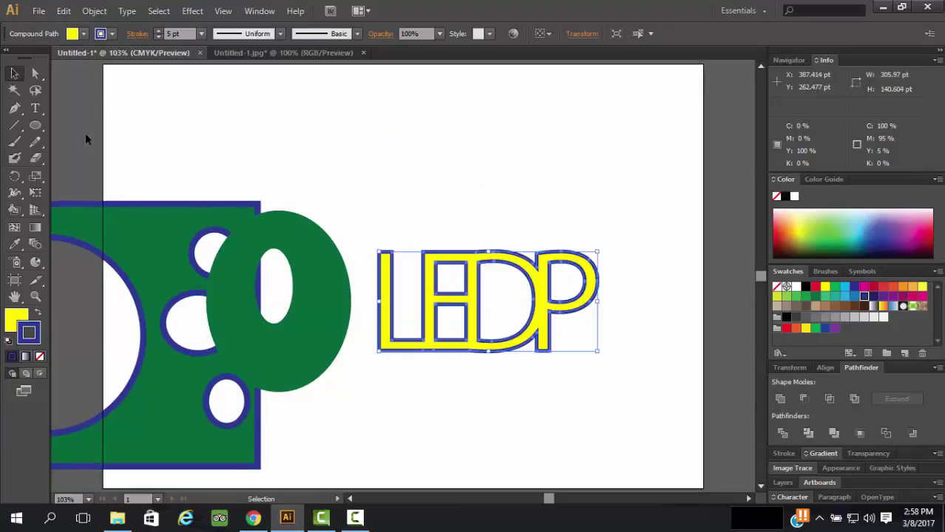
Draw a rectangle about 213 by 86 pt above the green artwork and a three-sided polygon pointing right at the rectangle's right end.
drag(35, 125, 88, 130)
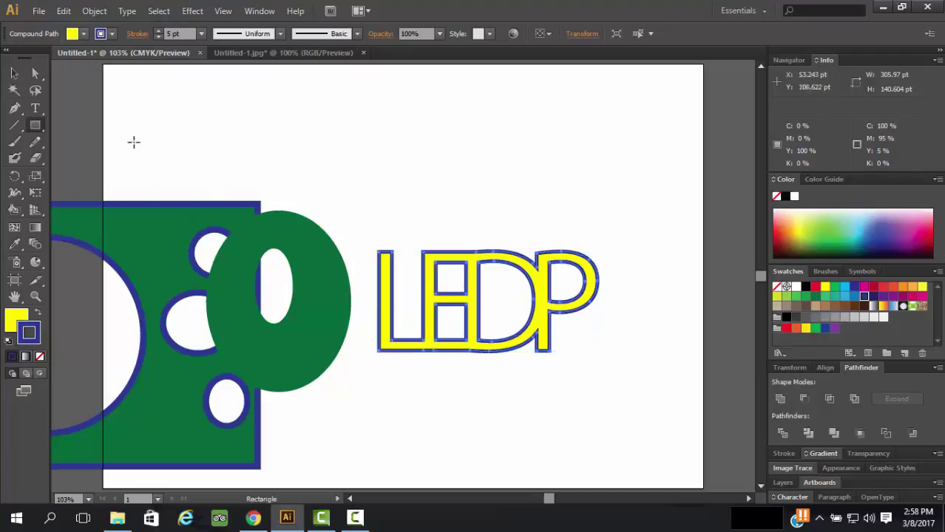
drag(217, 103, 371, 165)
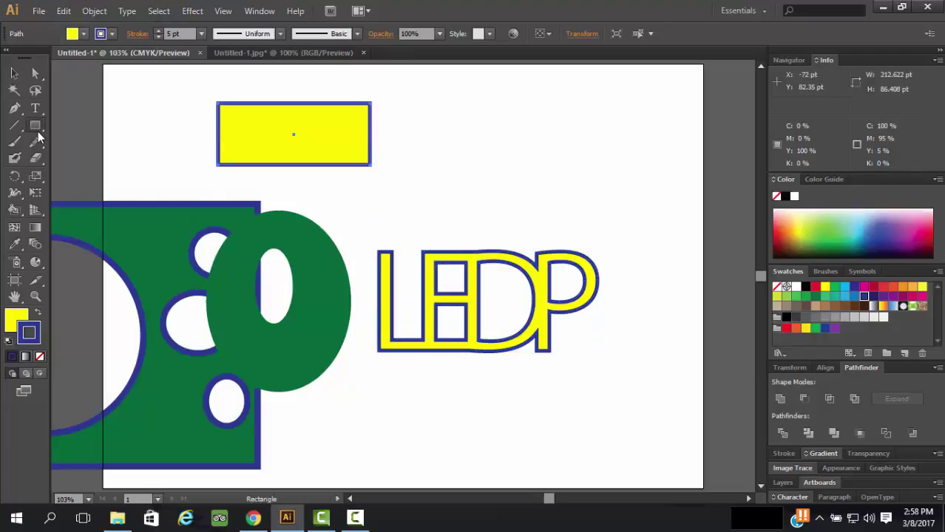
drag(37, 131, 85, 174)
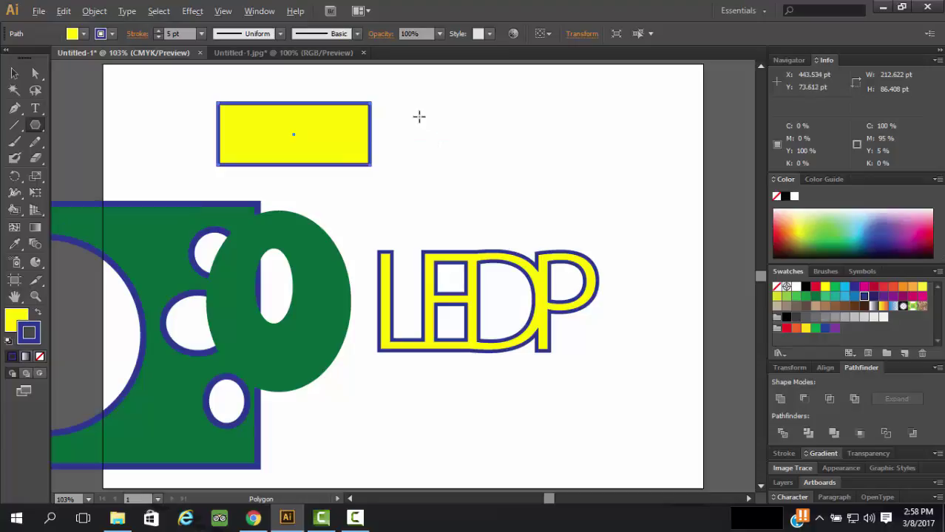
drag(419, 116, 380, 184)
key(Down)
key(Down)
key(Down)
Move the triangle so it overlaps the rectangle's right end and merge both into one arrow shape with Pathfinder Unite.
click(14, 73)
drag(406, 148, 377, 159)
shift+click(290, 153)
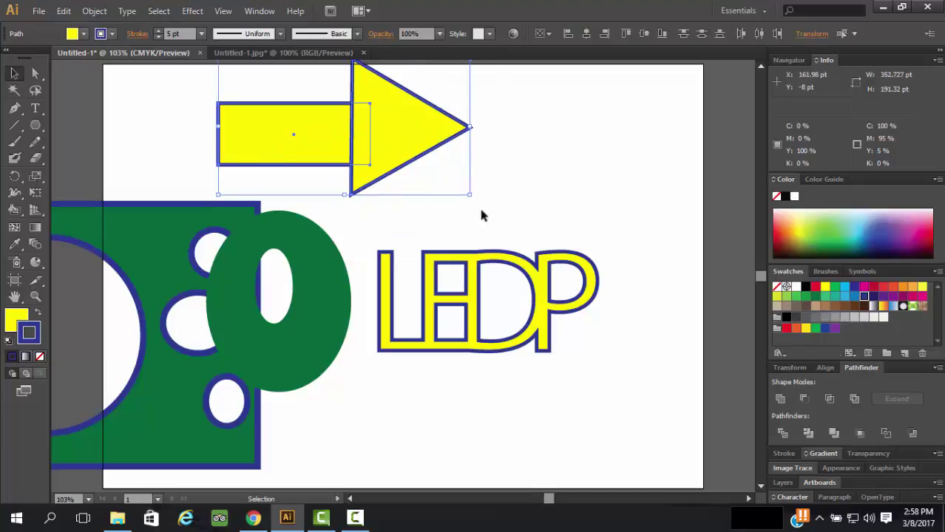
click(780, 400)
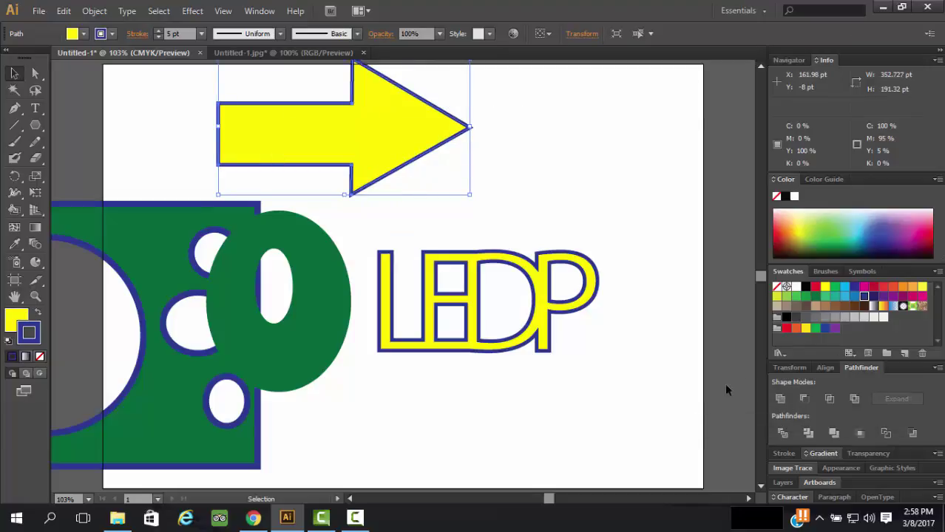
scroll(518, 213, up, 2)
drag(362, 197, 382, 209)
click(562, 226)
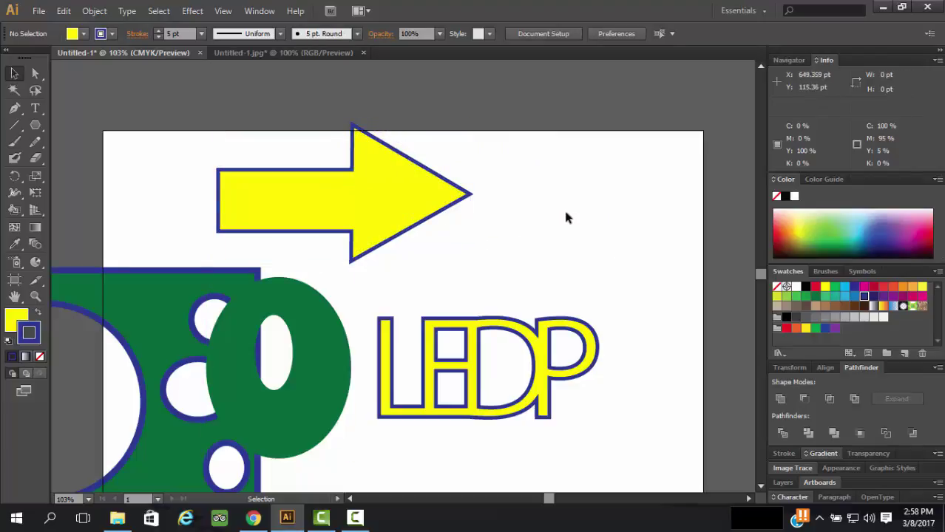
Make a copy of the yellow arrow scaled uniformly to 50% about its centre, previewing the scaling.
scroll(555, 211, down, 1)
click(422, 162)
right_click(423, 163)
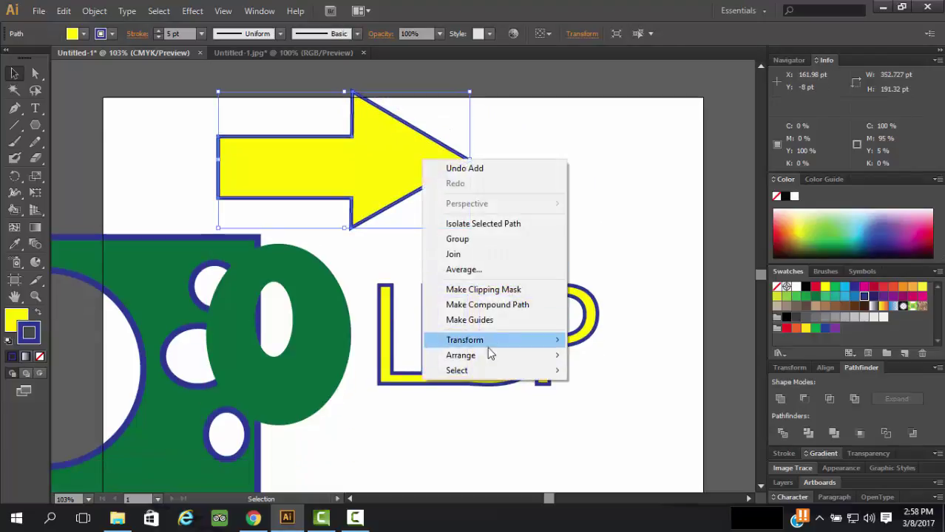
mouse_move(551, 346)
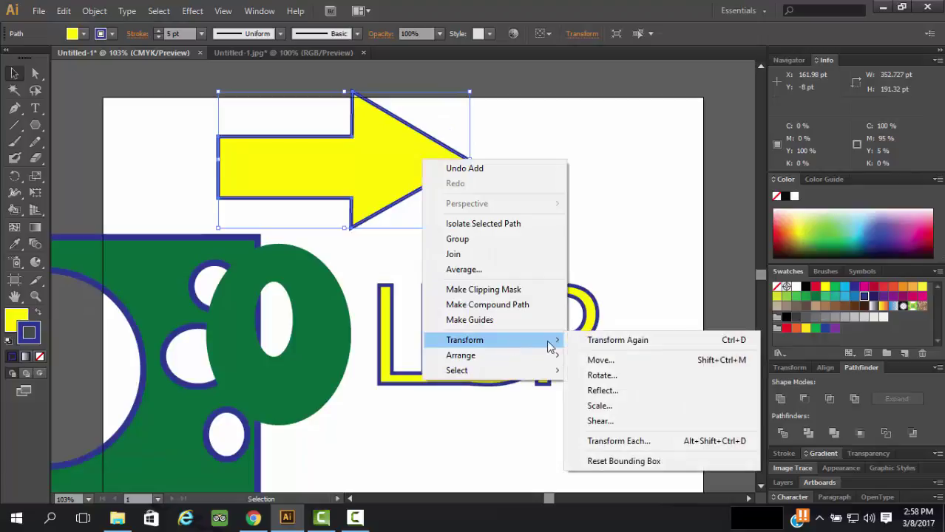
click(606, 404)
drag(527, 133, 656, 97)
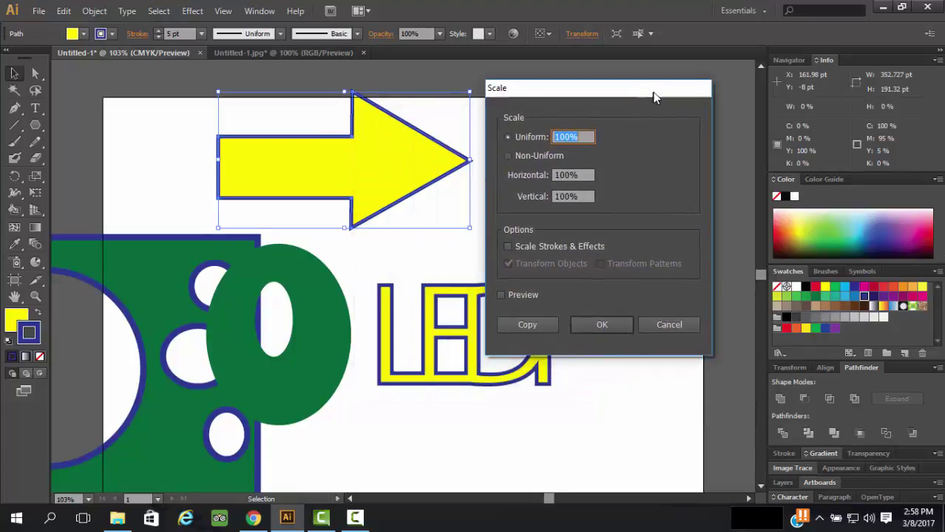
click(503, 293)
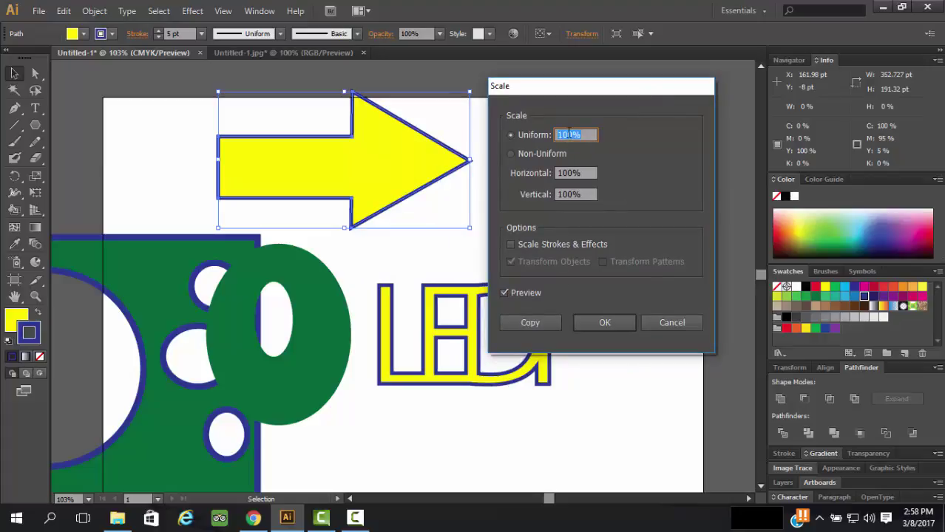
key(shift+Down)
key(shift+Down)
key(shift+Down)
key(shift+Down)
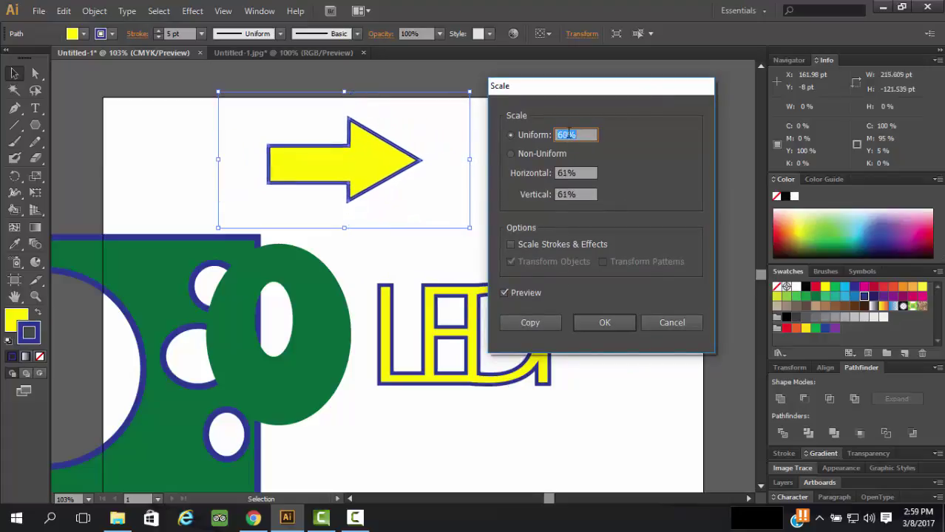
key(Down)
key(Down)
key(Down)
key(Down)
key(Down)
key(Down)
key(Down)
key(Down)
key(Down)
key(Down)
key(Down)
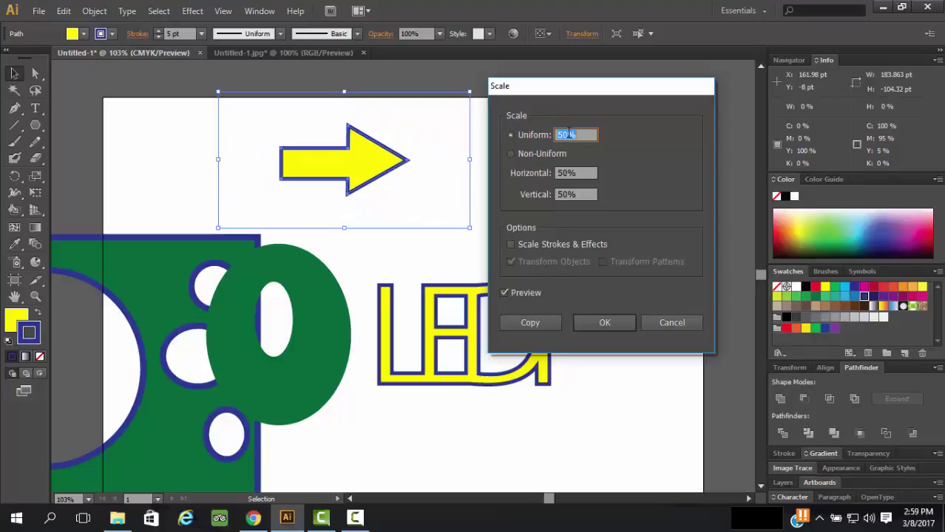
click(553, 321)
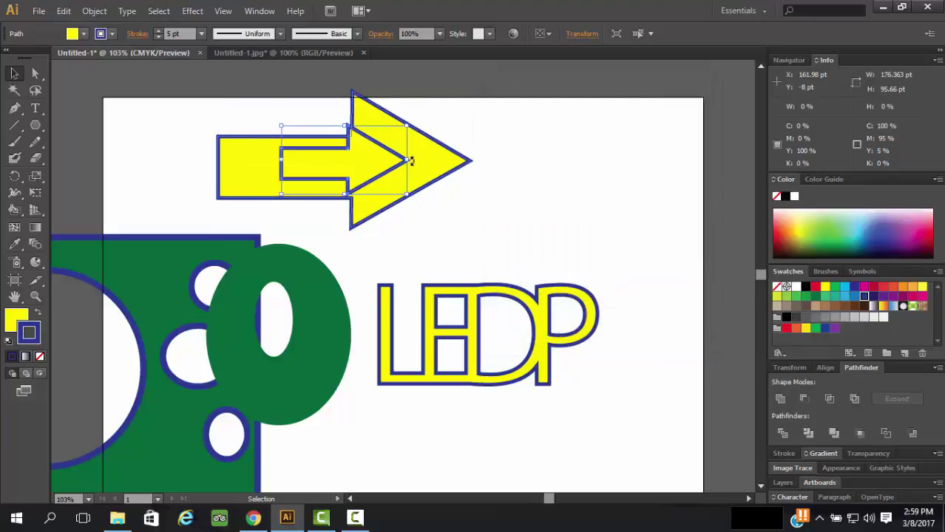
Stretch the inner arrow copy horizontally to a width of about 208 pt inside the larger arrow.
drag(408, 160, 434, 161)
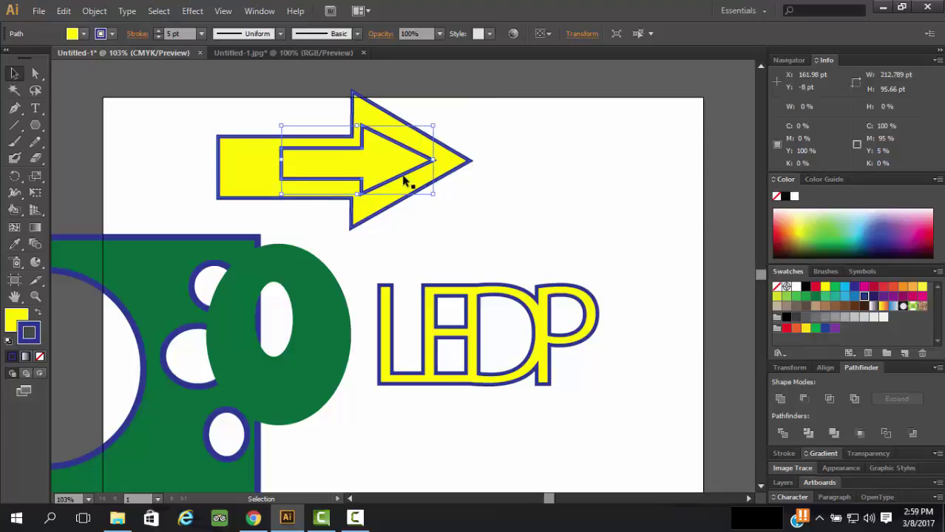
mouse_move(282, 161)
mouse_down()
mouse_move(248, 161)
mouse_move(284, 160)
mouse_up()
click(563, 164)
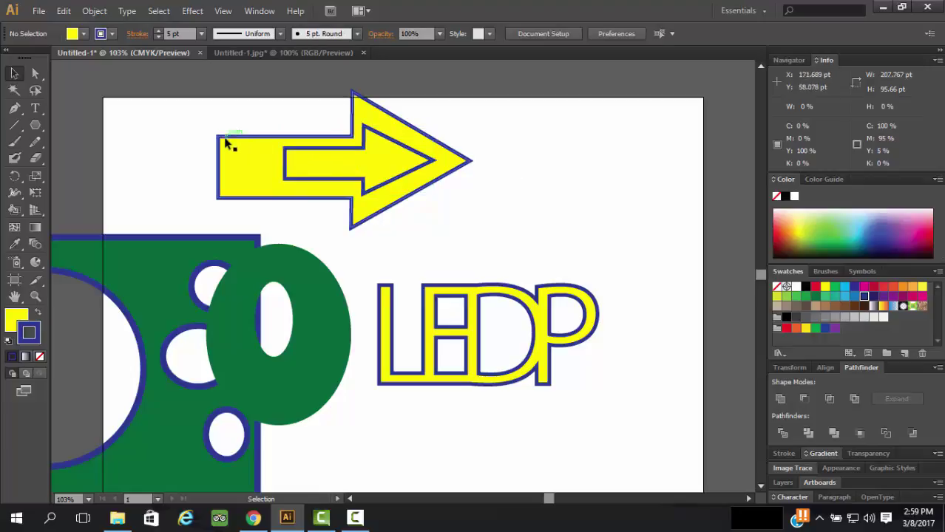
scroll(252, 140, down, 1)
scroll(496, 151, up, 1)
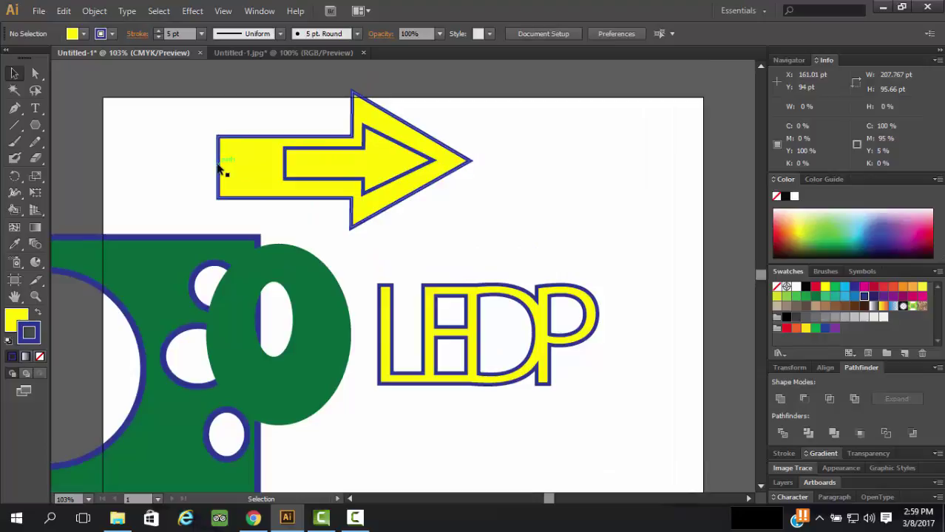
Lengthen the inner arrow's shaft by moving its two tail-end anchor points left, for an overall width of about 271 pt.
click(35, 73)
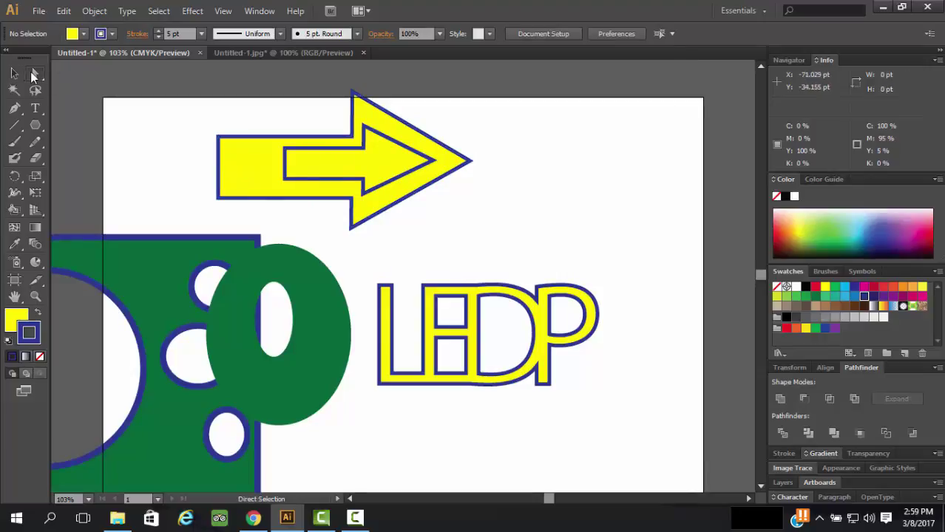
click(284, 149)
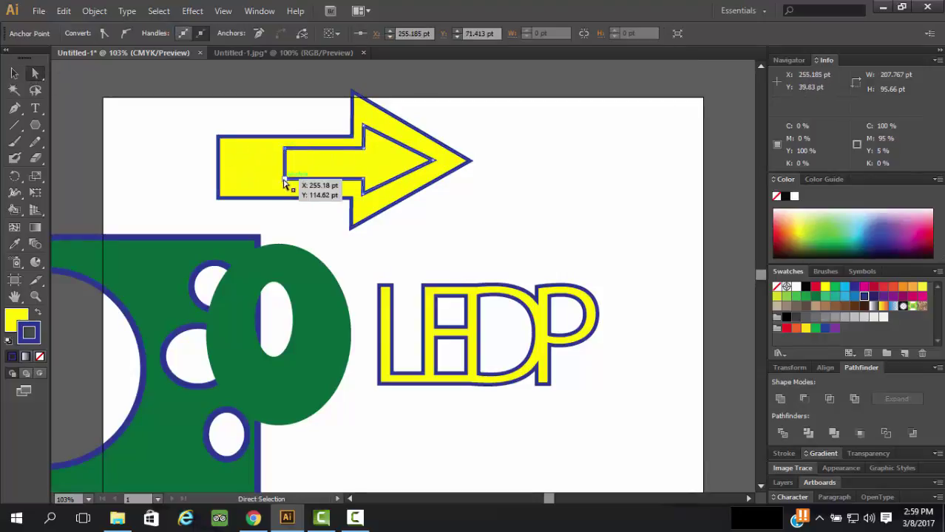
shift+click(285, 179)
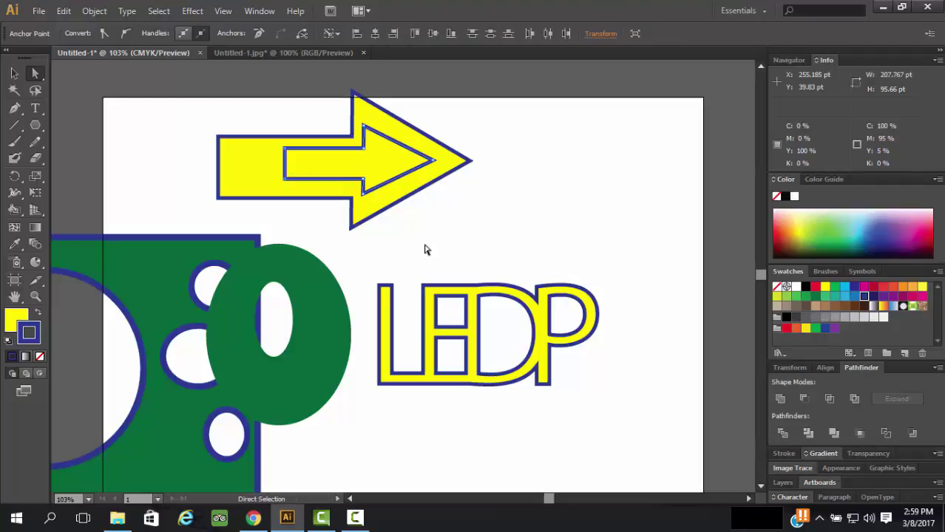
key(Left)
key(Left)
key(Left)
key(Left)
key(Left)
key(Left)
key(Left)
key(Left)
key(Left)
key(Left)
key(Left)
key(Left)
key(Left)
key(Left)
key(Left)
key(Left)
key(Left)
key(Left)
key(Left)
key(Left)
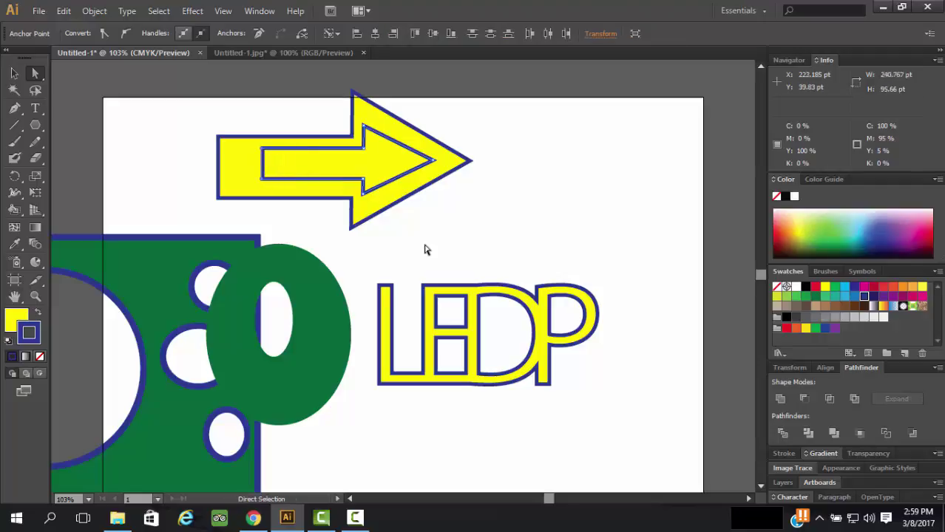
key(Left)
key(Left)
key(Left)
key(Left)
key(Left)
key(Left)
key(Left)
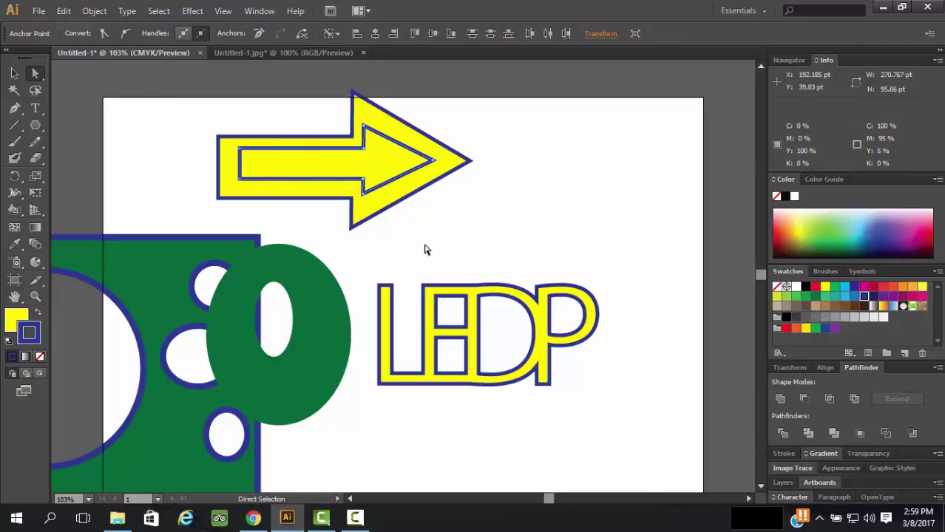
Combine the outer and inner arrows into a compound path so the inner arrow cuts a hole.
scroll(432, 250, up, 3)
click(14, 72)
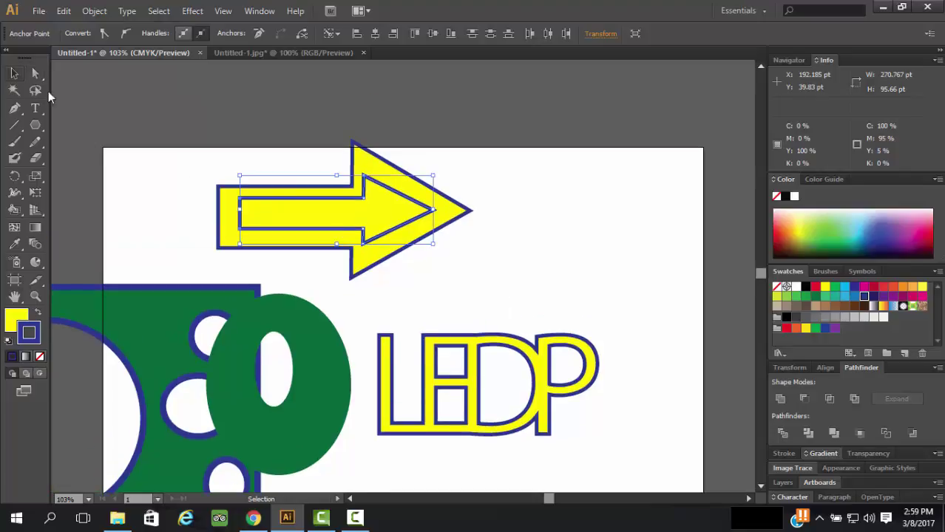
click(330, 252)
right_click(400, 226)
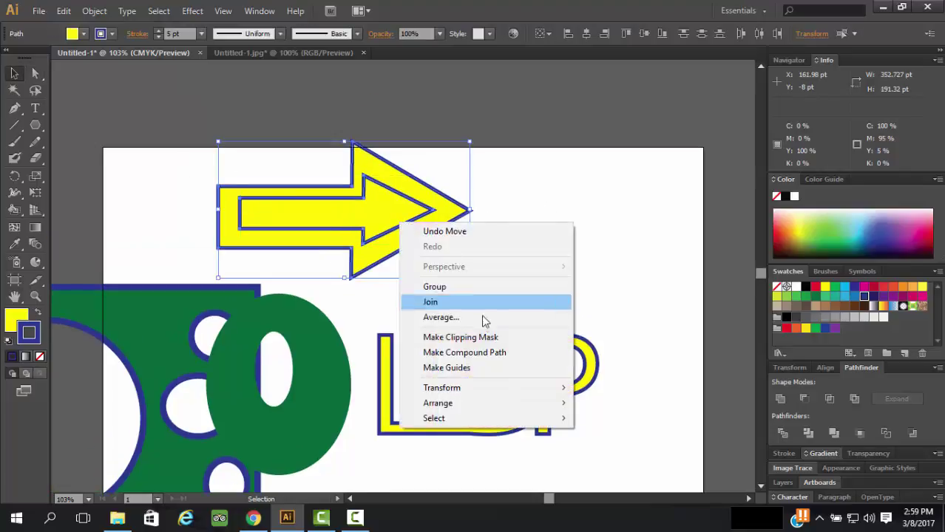
click(483, 353)
click(547, 225)
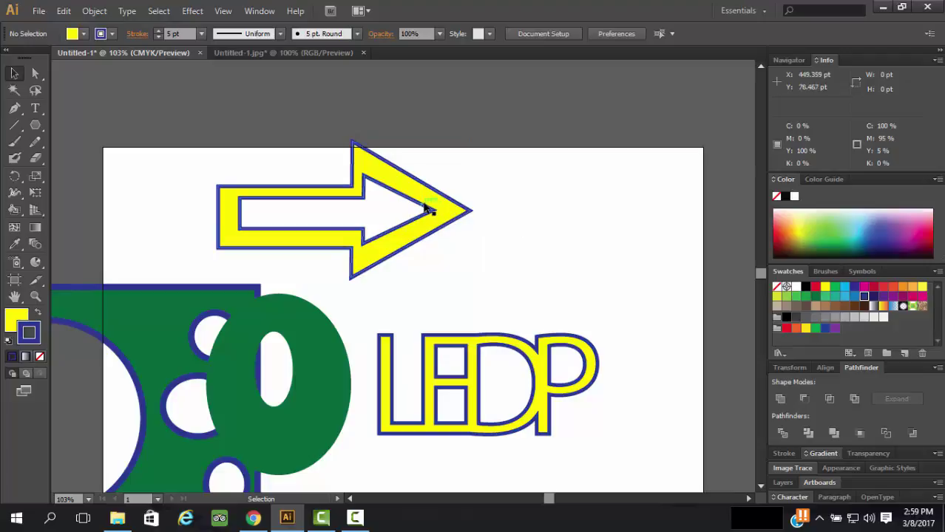
Give the compound arrow a dark red fill and a yellow stroke, and move it over the LEDP lettering.
click(442, 212)
click(623, 269)
click(440, 210)
click(874, 288)
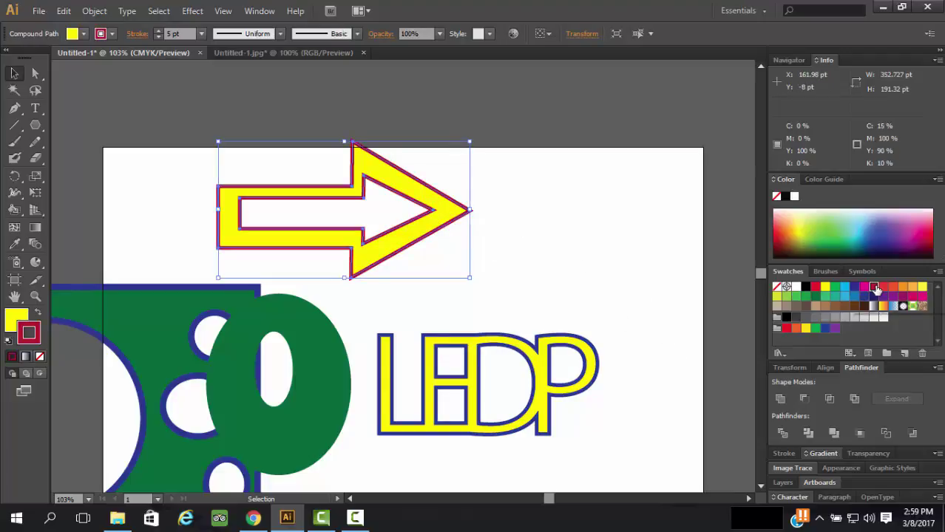
click(37, 316)
click(559, 224)
click(427, 213)
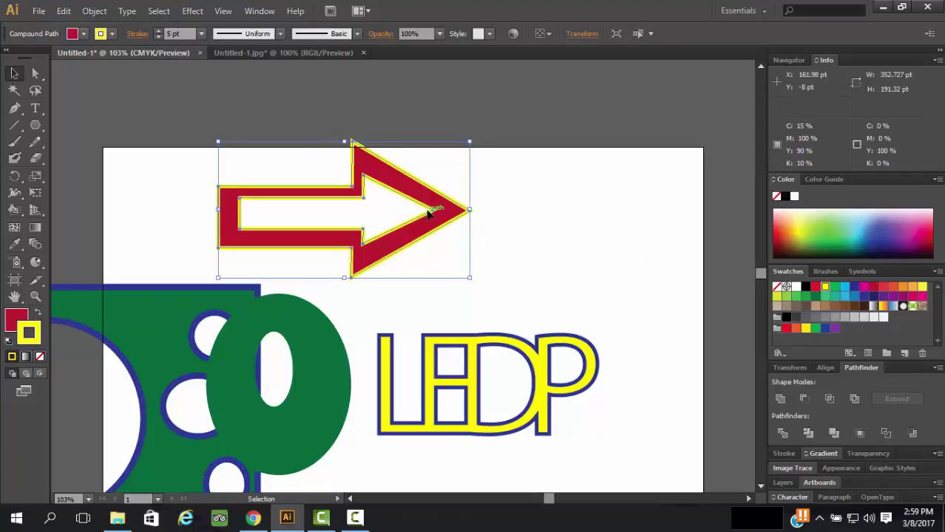
drag(418, 205, 559, 346)
Draw a straight horizontal line about 531 pt long above the arrow with the Pen tool.
click(15, 108)
key(ctrl+shift+a)
click(275, 208)
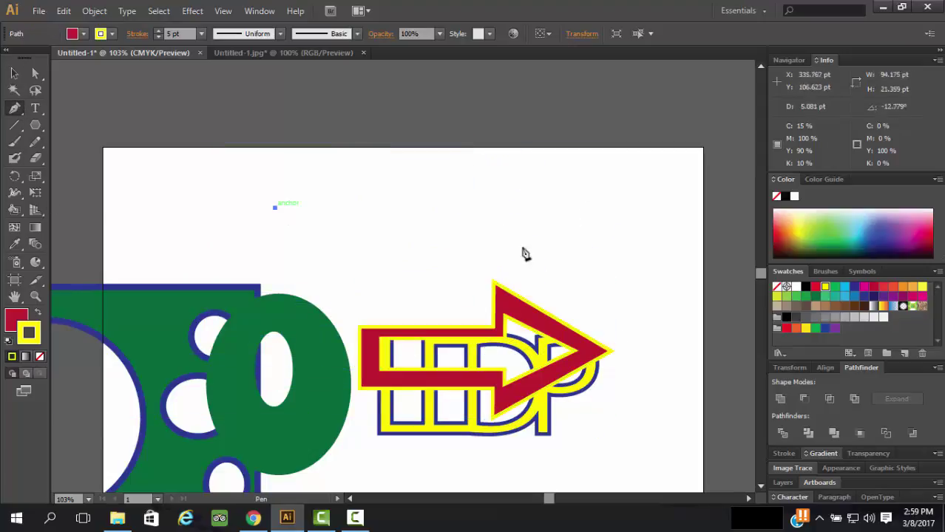
click(654, 208)
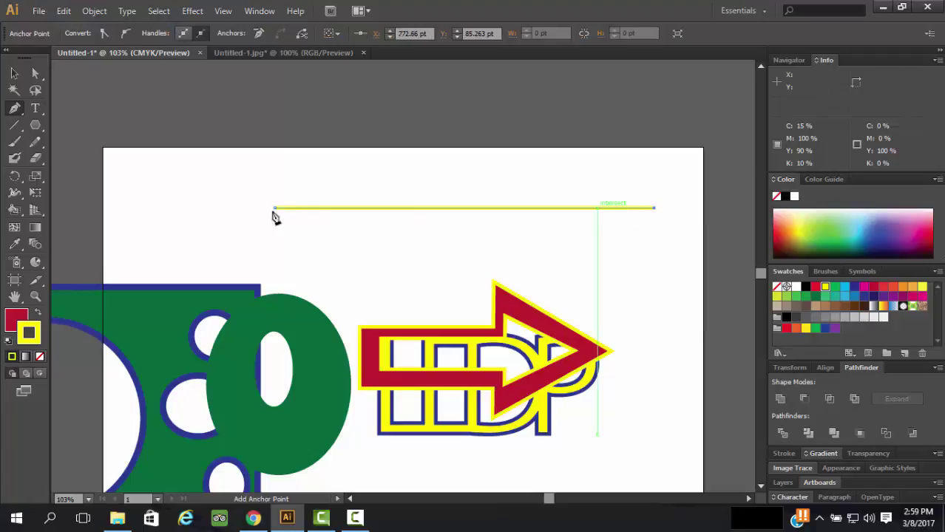
click(15, 73)
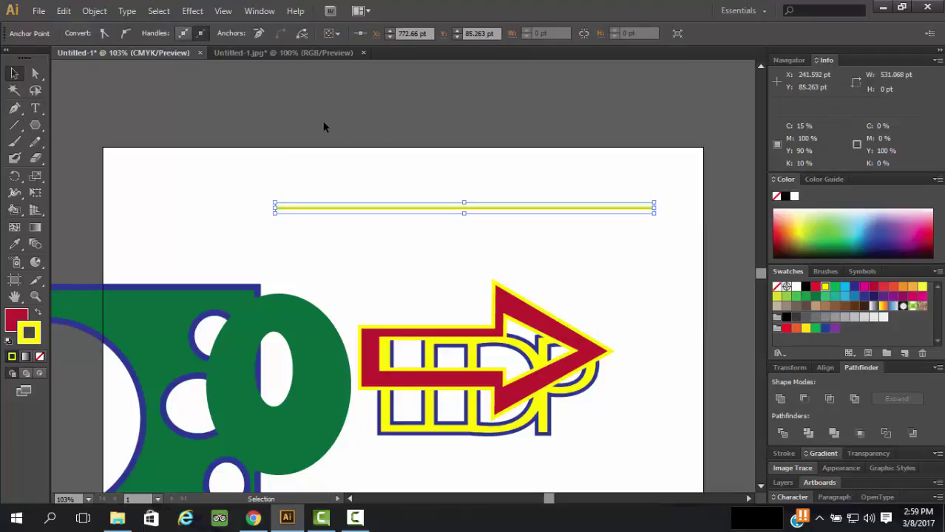
click(336, 159)
Set the stroke weight of the yellow horizontal line to 8 pt.
click(355, 210)
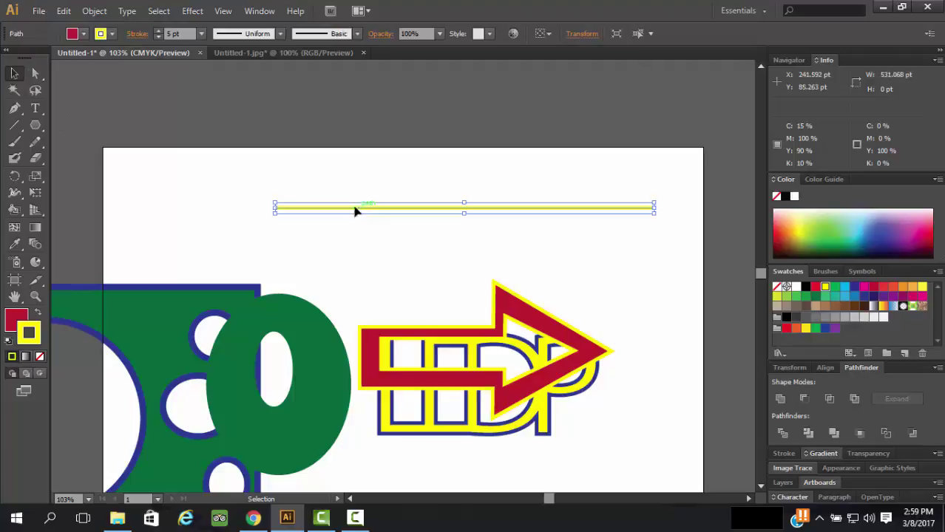
click(201, 34)
click(217, 201)
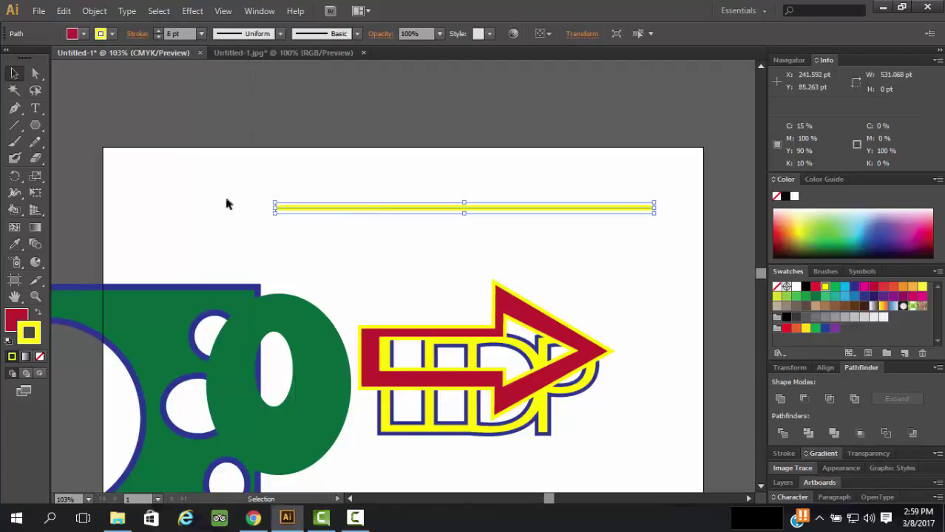
click(458, 187)
Cut the yellow line at about X 453 pt with the Scissors tool and move its left piece about 66 pt left.
click(458, 209)
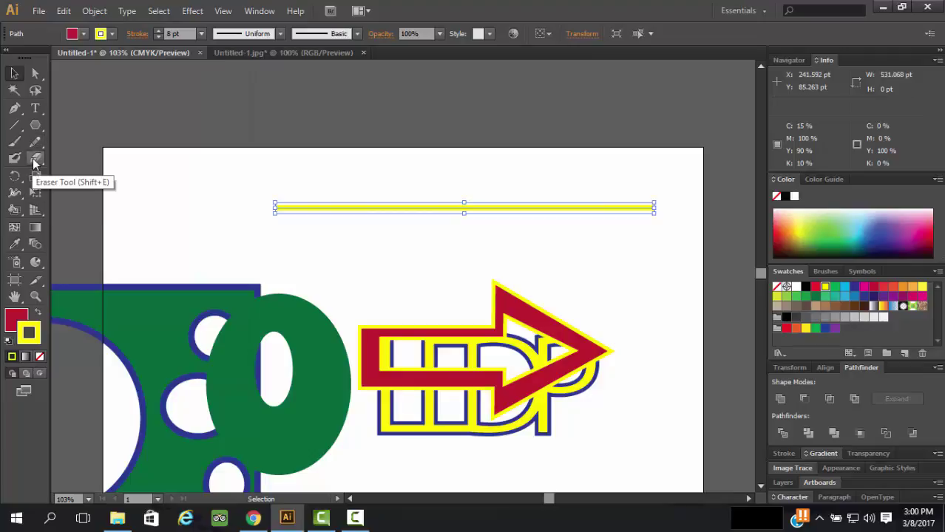
drag(38, 160, 77, 175)
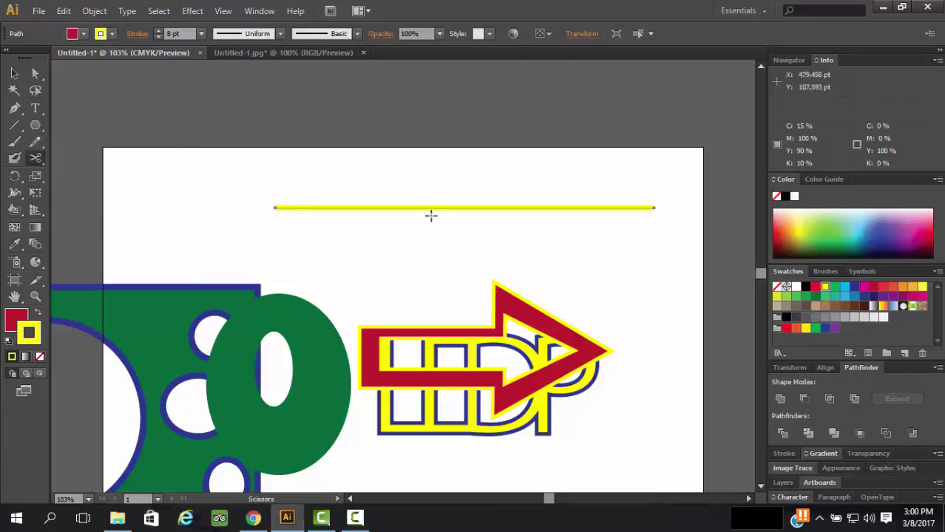
click(426, 208)
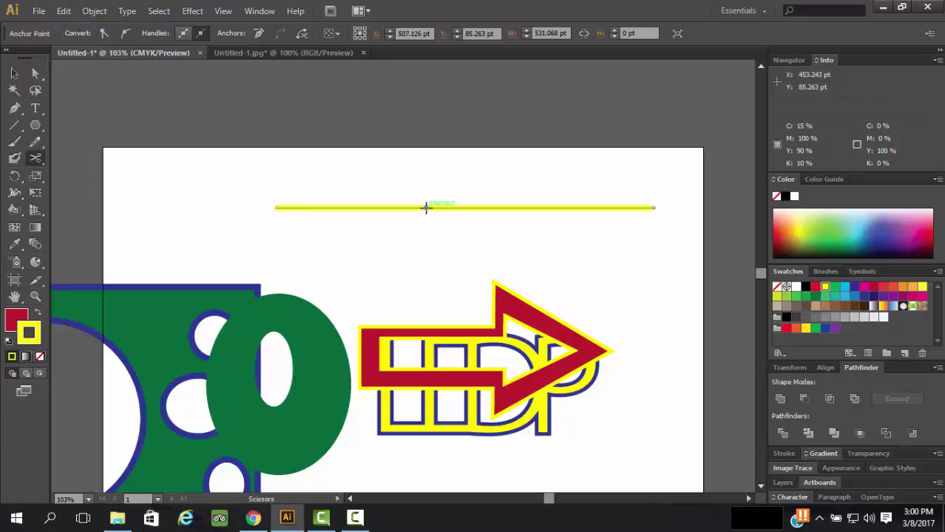
click(16, 73)
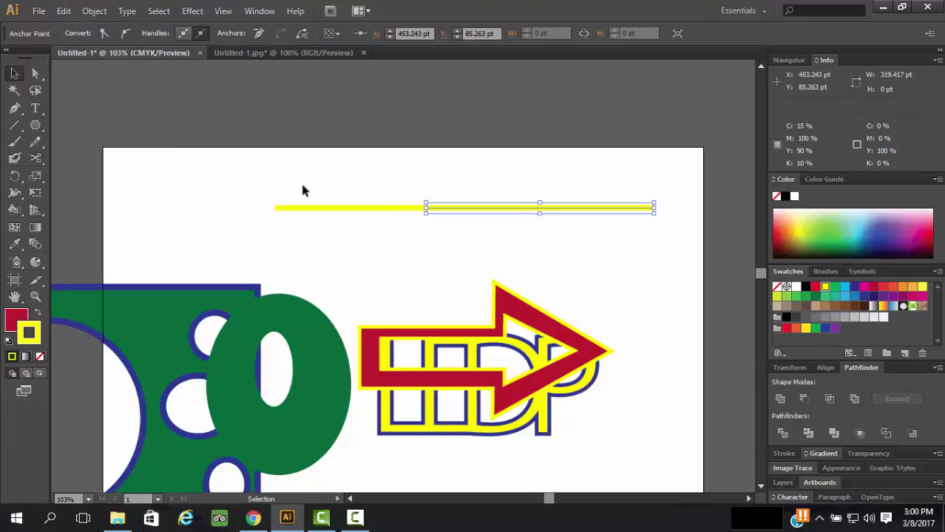
drag(379, 213, 332, 211)
click(406, 236)
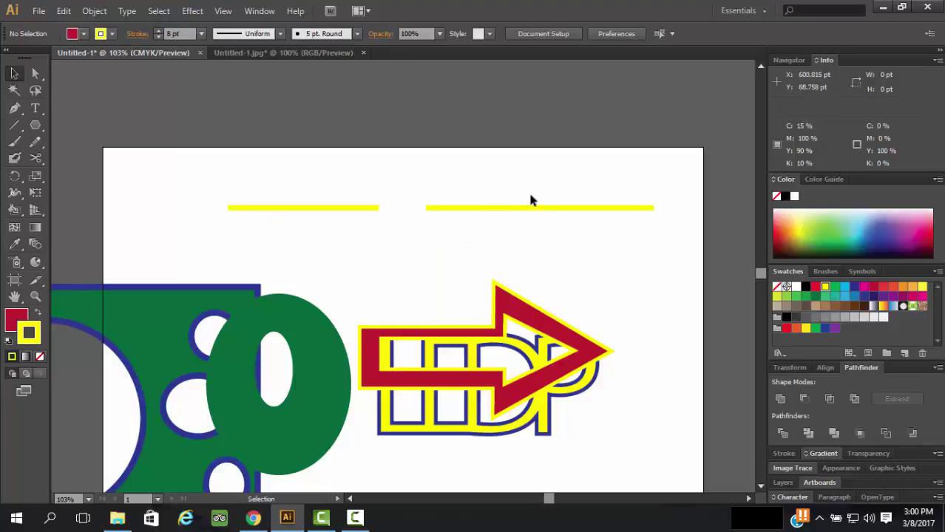
drag(530, 200, 347, 216)
scroll(538, 250, down, 1)
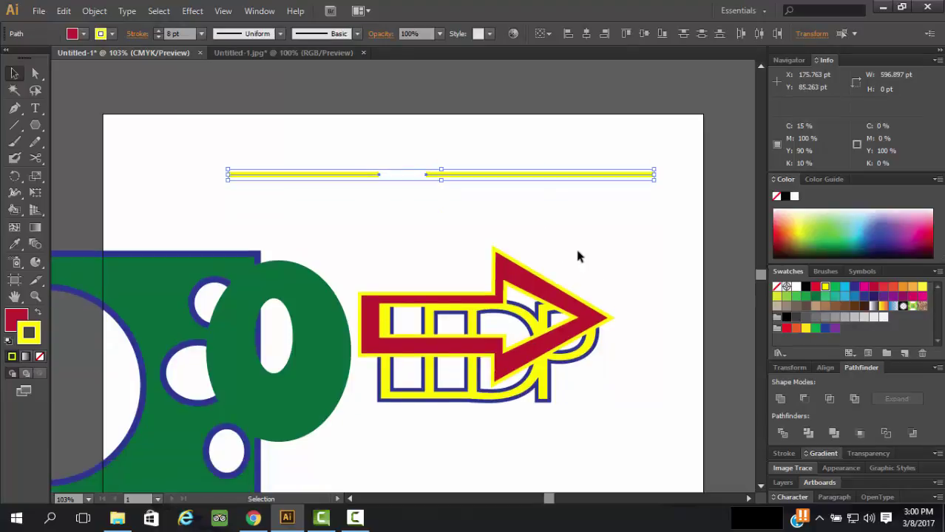
double_click(544, 275)
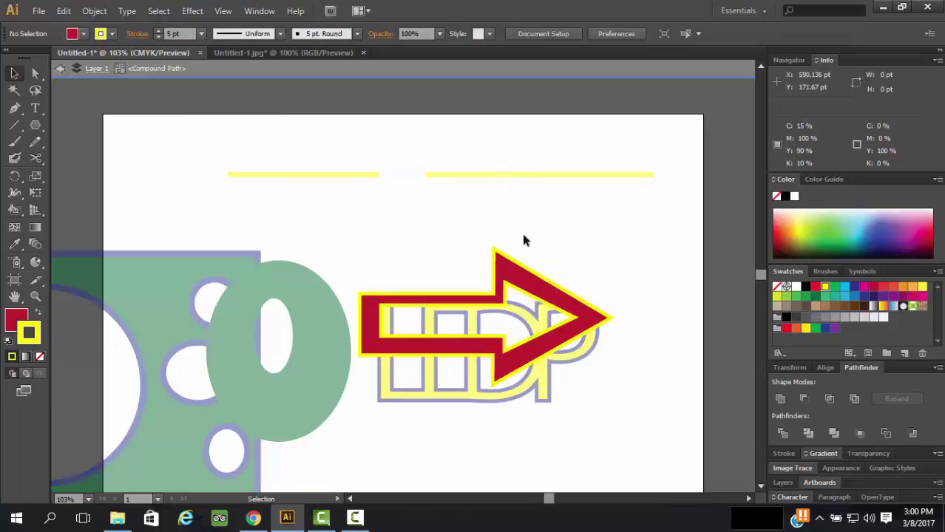
double_click(580, 227)
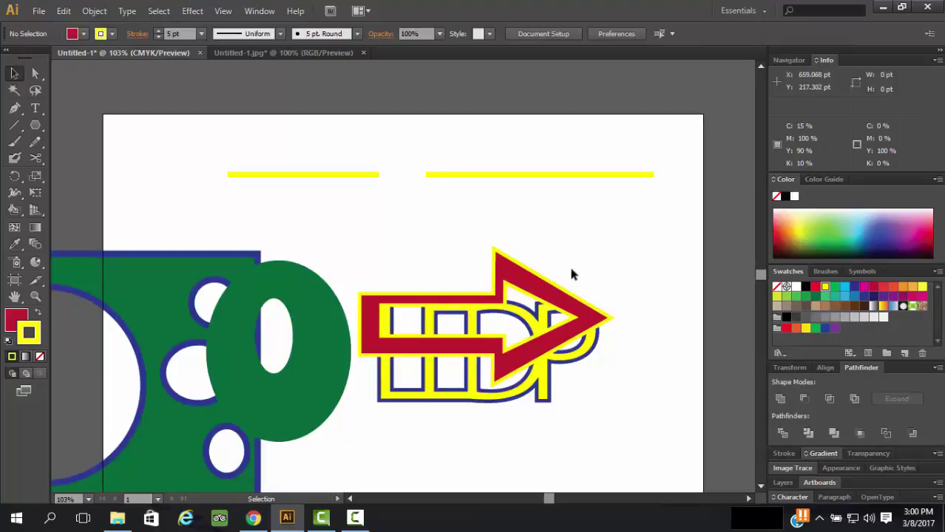
Move the red compound arrow off the LEDP lettering to the artboard's upper right, over the longer line piece.
click(563, 295)
drag(563, 295, 683, 151)
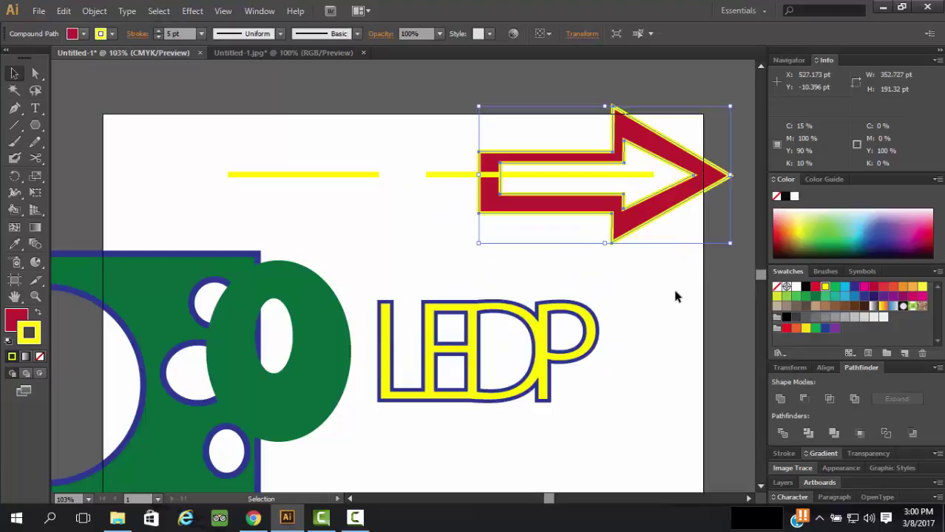
click(675, 237)
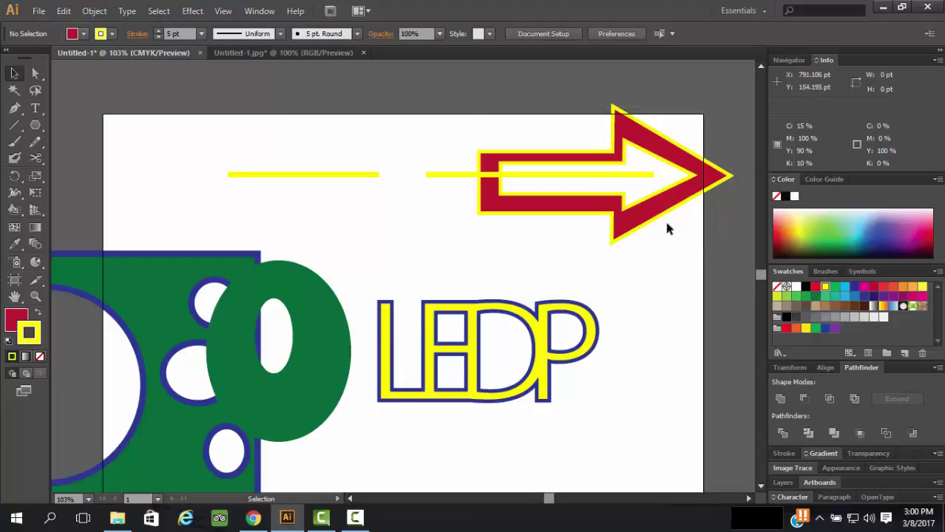
Move the red compound arrow down onto the LEDP lettering and lower both yellow line pieces to just above the lettering.
drag(654, 205, 555, 421)
scroll(603, 271, up, 3)
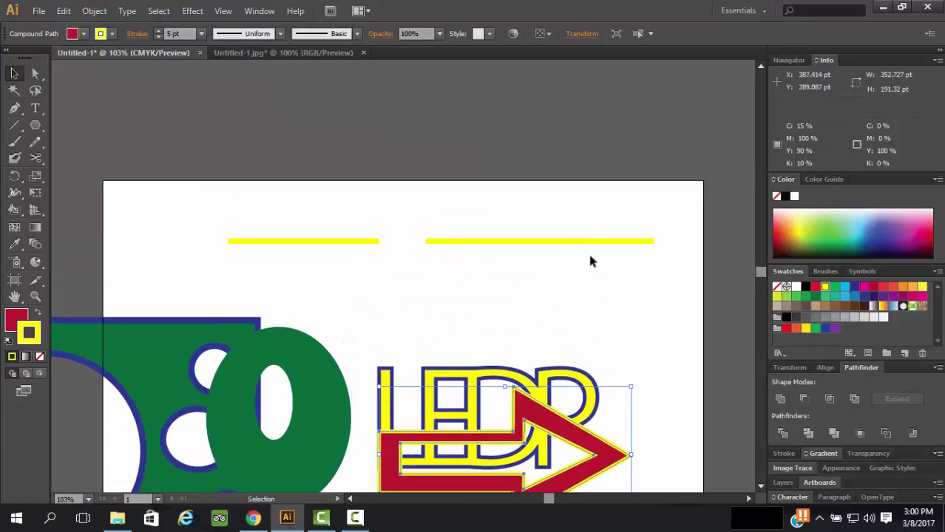
drag(453, 226, 472, 345)
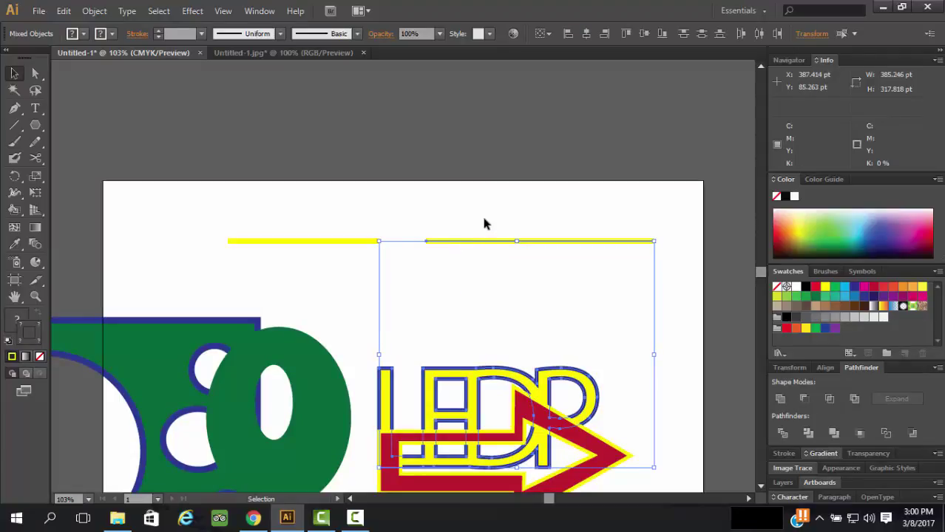
drag(485, 214, 327, 268)
drag(477, 240, 481, 344)
Draw an 11-sided polygon about 279 by 281 pt over the artboard's upper-left corner.
drag(39, 129, 98, 170)
mouse_move(237, 197)
mouse_down()
mouse_move(531, 326)
mouse_move(422, 192)
mouse_move(446, 192)
mouse_move(339, 194)
mouse_up()
key(Up)
key(Up)
key(Up)
key(Up)
key(Up)
key(Up)
key(Up)
key(Up)
Draw an ellipse about 111 by 103 pt in the polygon's centre and combine both shapes into a compound path.
drag(35, 125, 73, 154)
drag(207, 170, 286, 242)
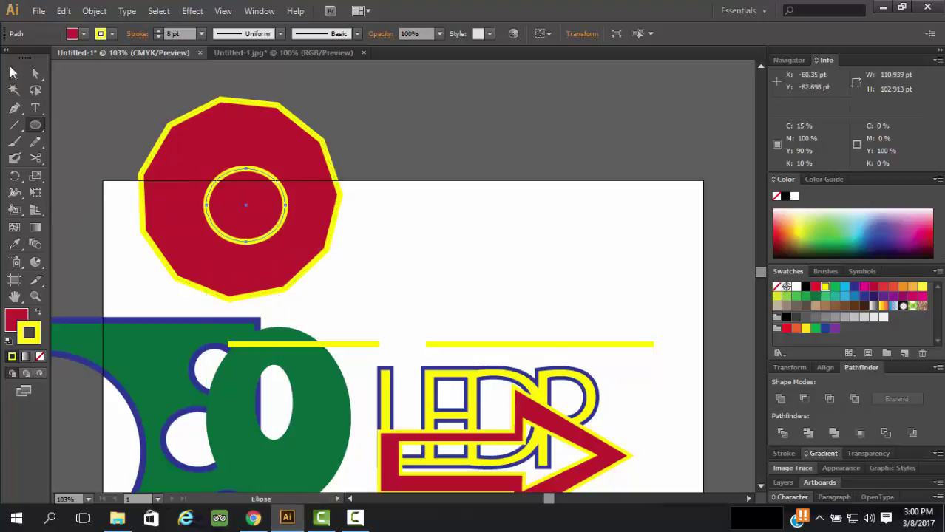
click(12, 71)
drag(363, 127, 158, 239)
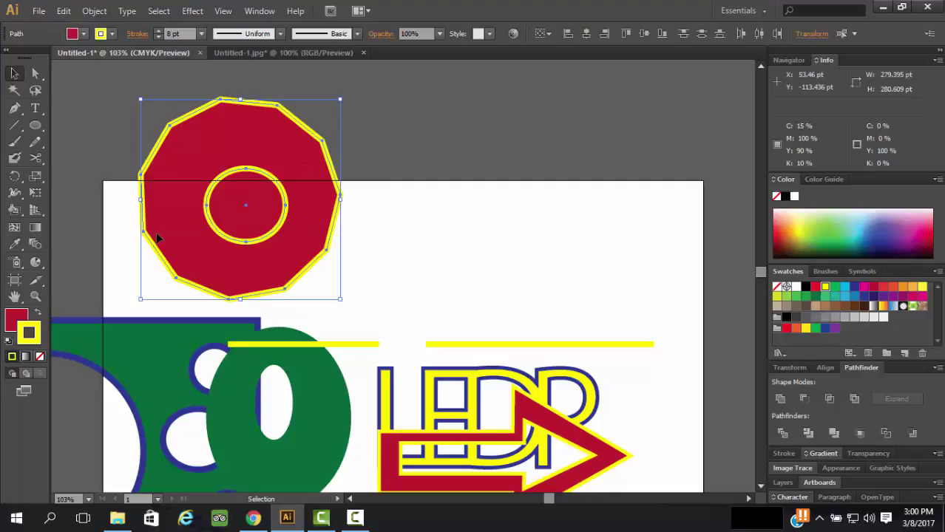
right_click(200, 229)
click(306, 363)
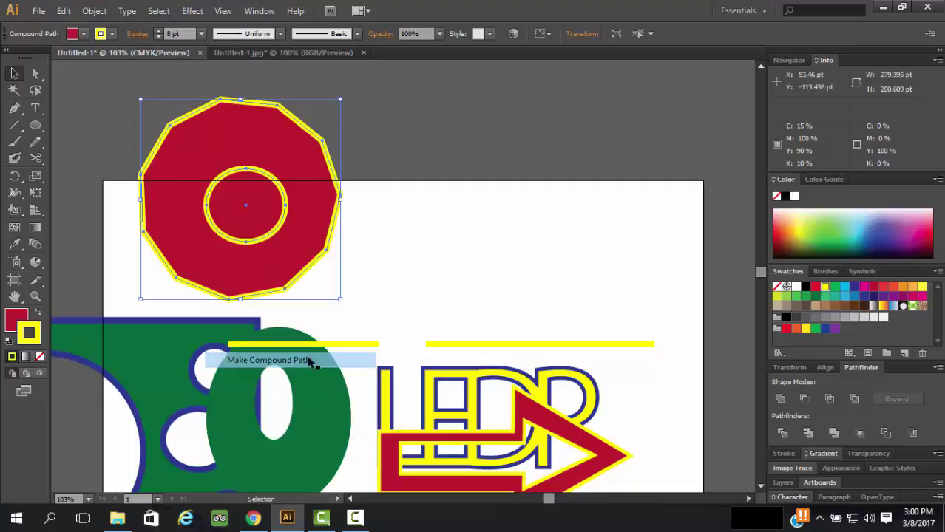
Move the compound polygon about 152 pt left and 221 pt down over the green shape, and the red arrow up above the yellow lines.
click(412, 249)
drag(330, 240, 220, 396)
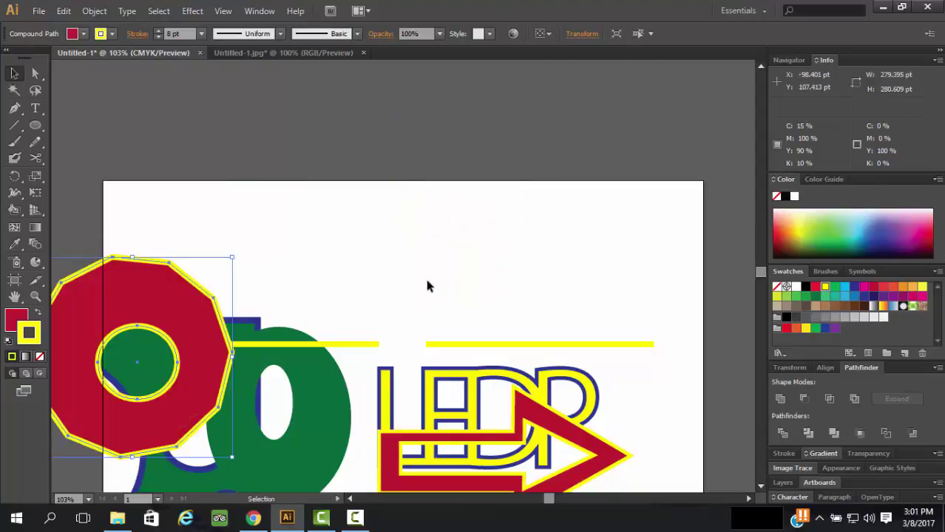
scroll(465, 379, down, 2)
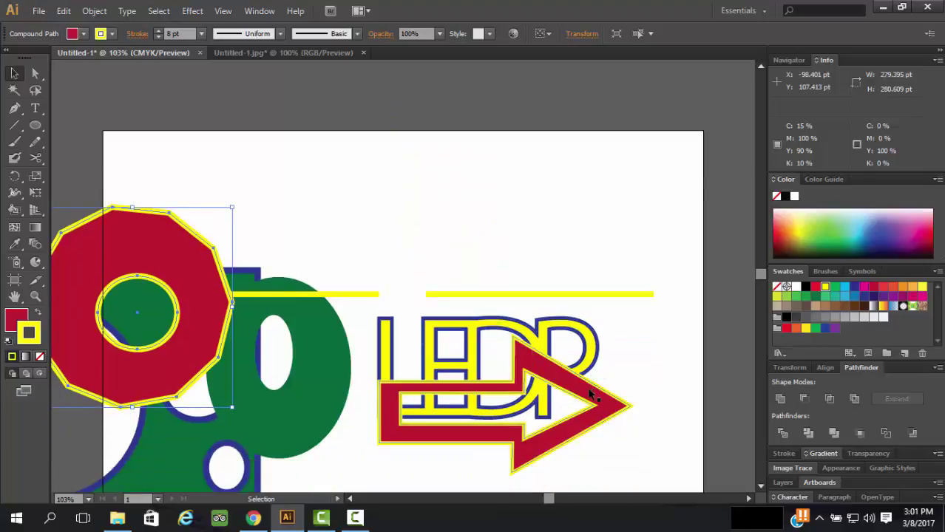
drag(551, 272, 552, 185)
click(596, 222)
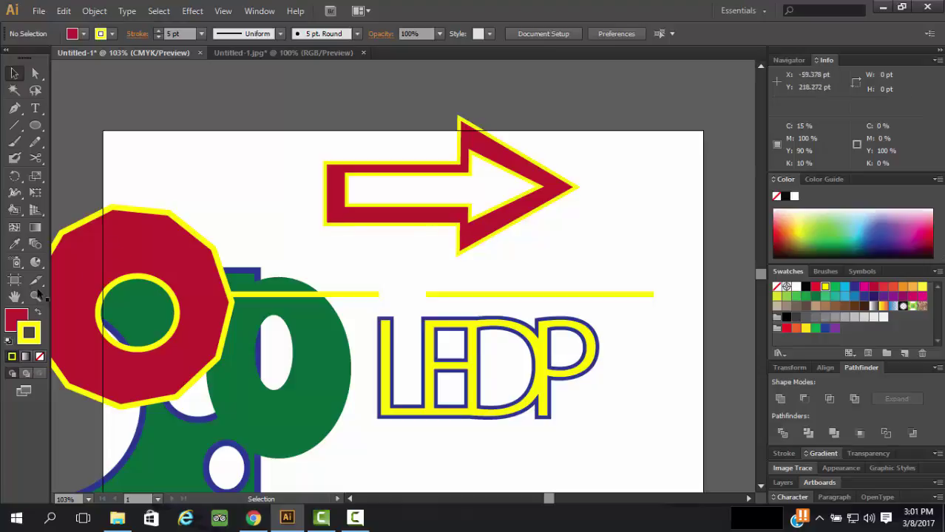
Draw a pie graph about 205 by 205 pt across the artboard's top edge, above the compound polygon.
drag(37, 266, 103, 378)
scroll(232, 293, down, 2)
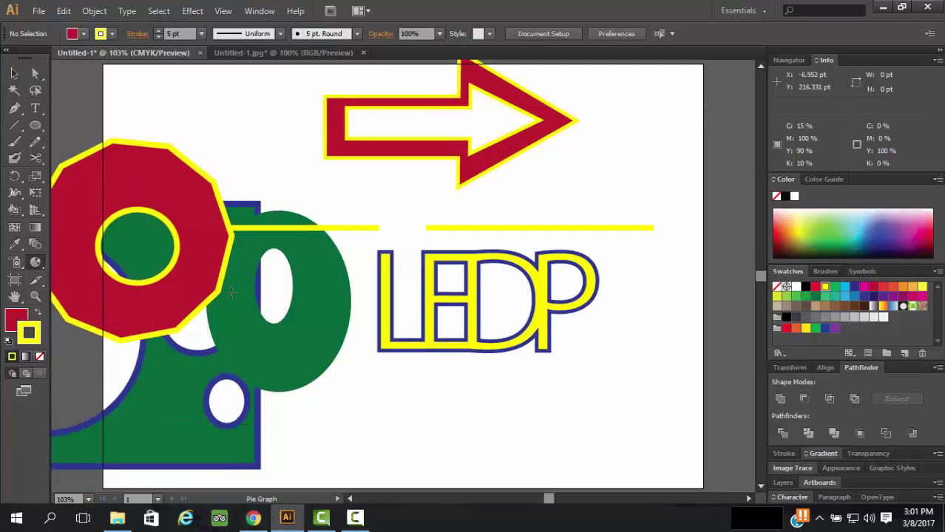
scroll(231, 292, up, 3)
scroll(231, 293, up, 2)
drag(165, 145, 354, 306)
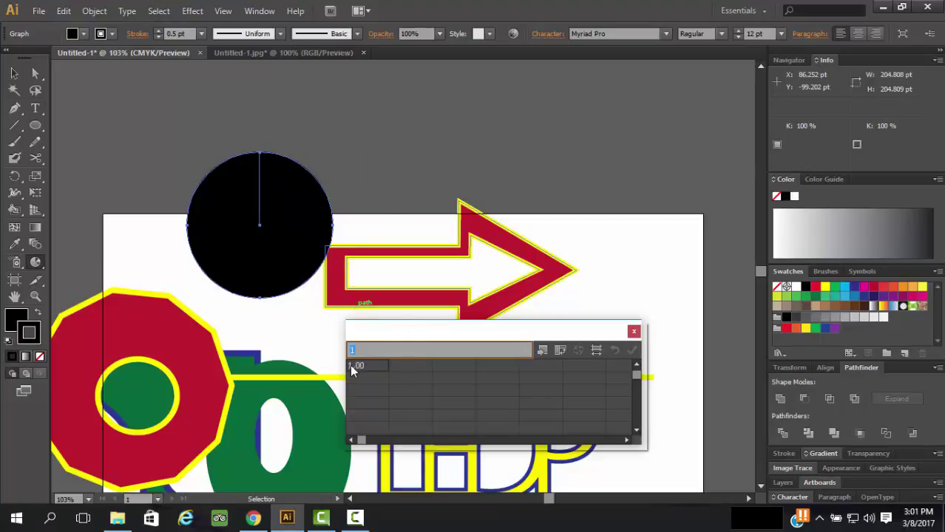
Enter 4, 5, 6 and 7 in the first row of the graph data and apply them to the pie graph.
text(4)
click(383, 364)
click(412, 368)
text(5)
click(453, 366)
text(6)
click(497, 362)
text(7)
click(505, 366)
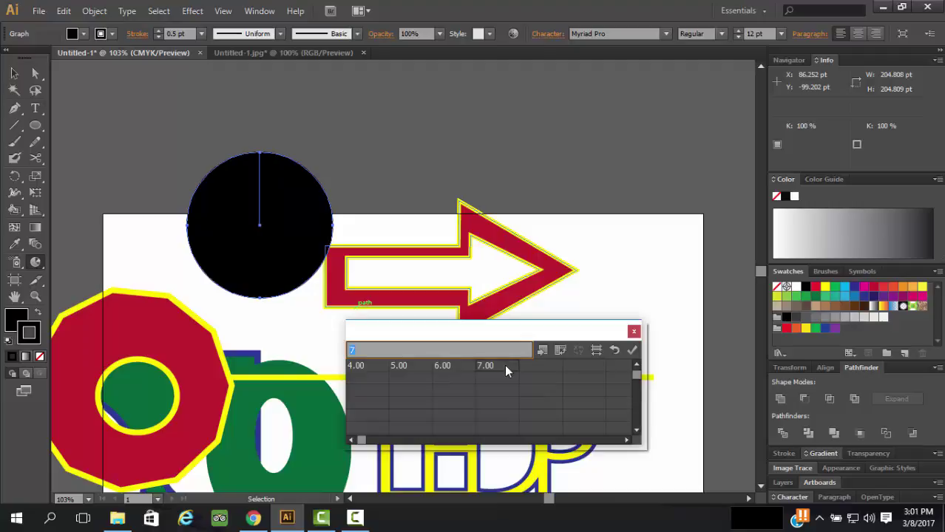
click(632, 353)
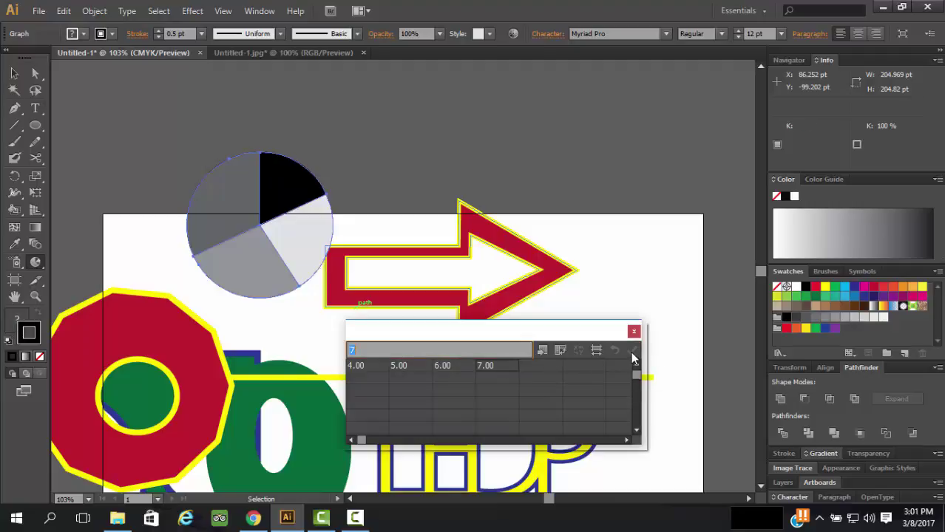
Give the whole pie graph an orange stroke (M 50 %, Y 100 %) and a yellow fill.
click(37, 74)
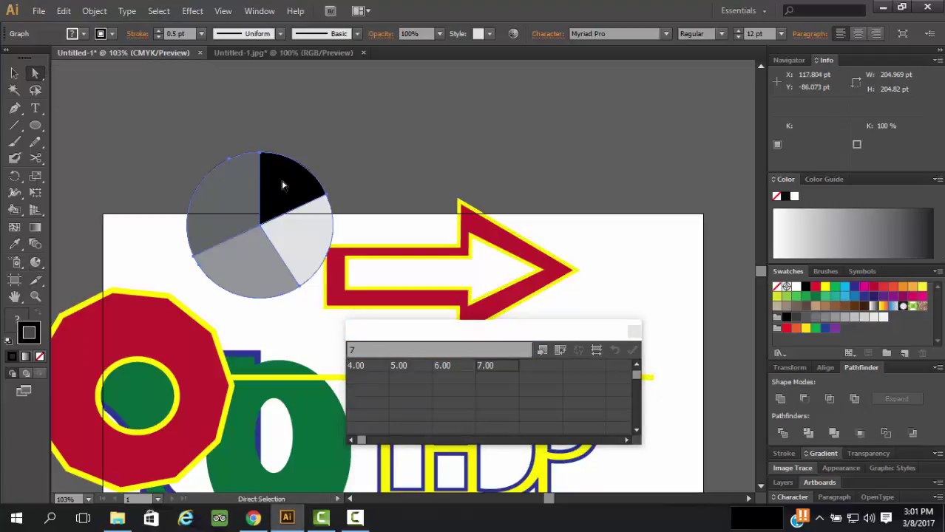
click(893, 287)
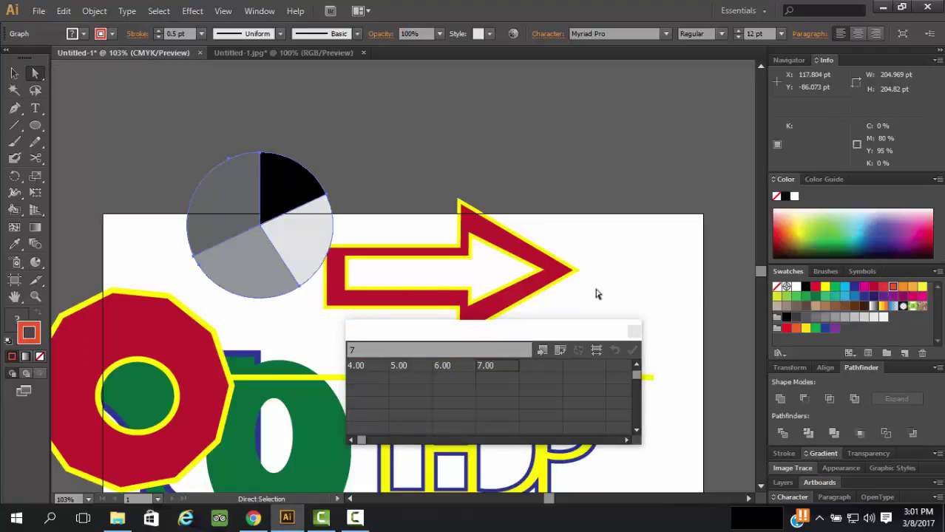
click(902, 287)
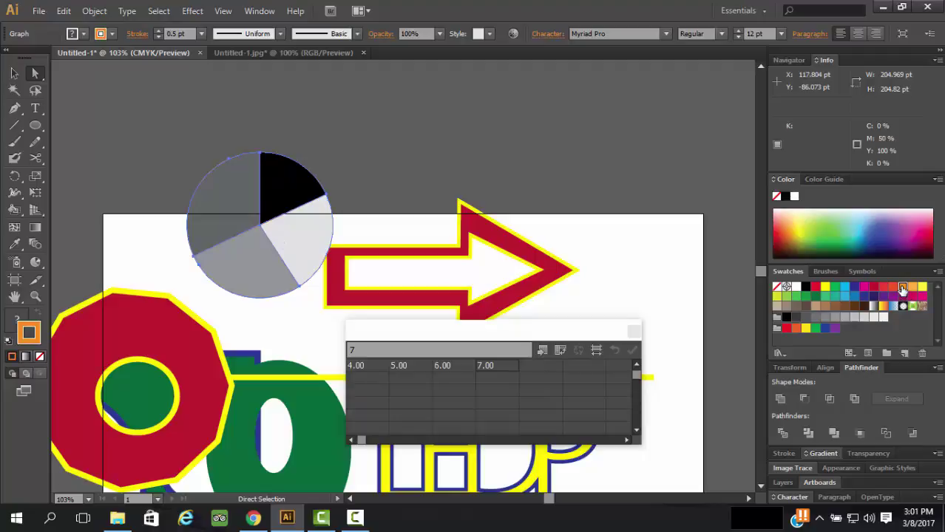
click(81, 34)
click(58, 58)
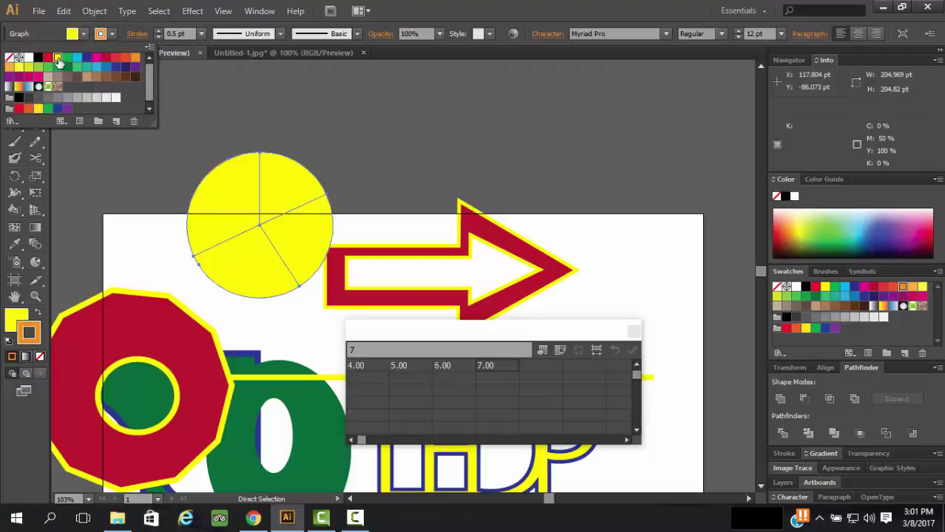
click(238, 95)
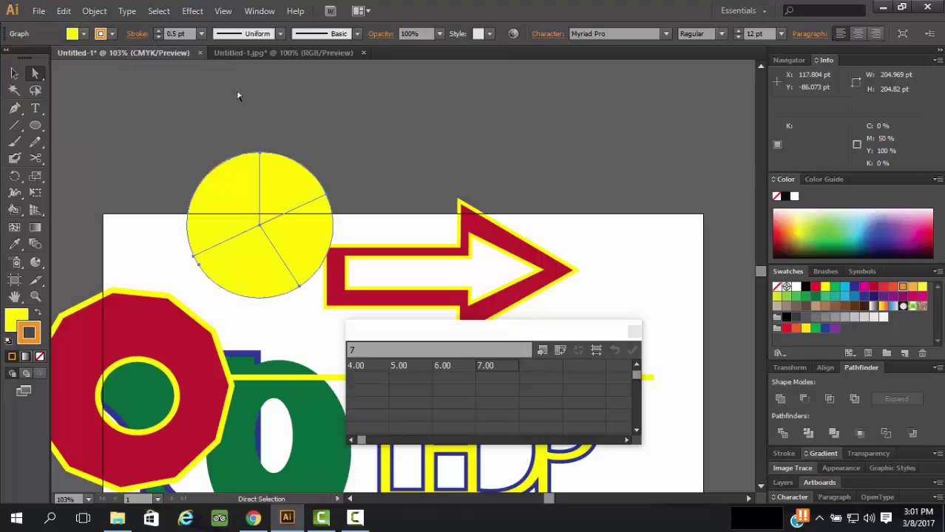
Give only the pie's upper-right slice a CMYK Magenta fill and a yellow stroke by swapping its fill and stroke colours.
click(177, 104)
click(288, 177)
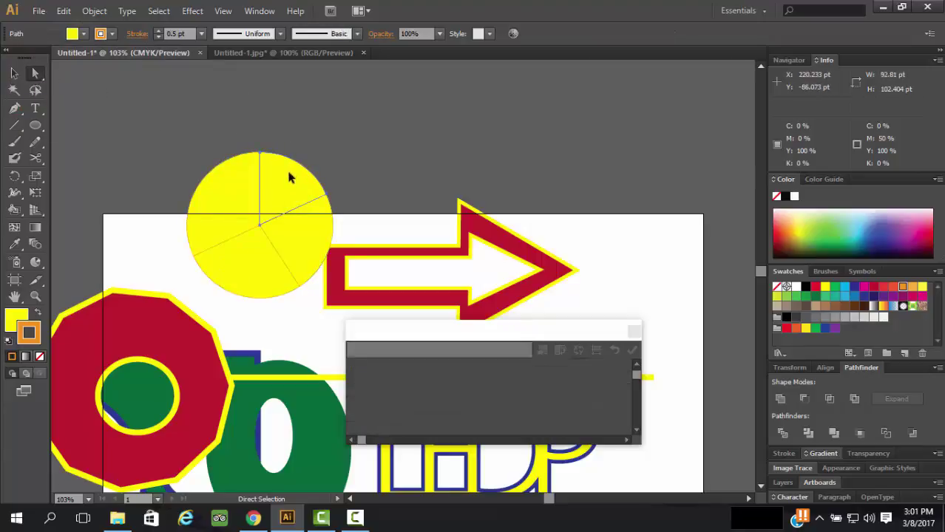
click(864, 288)
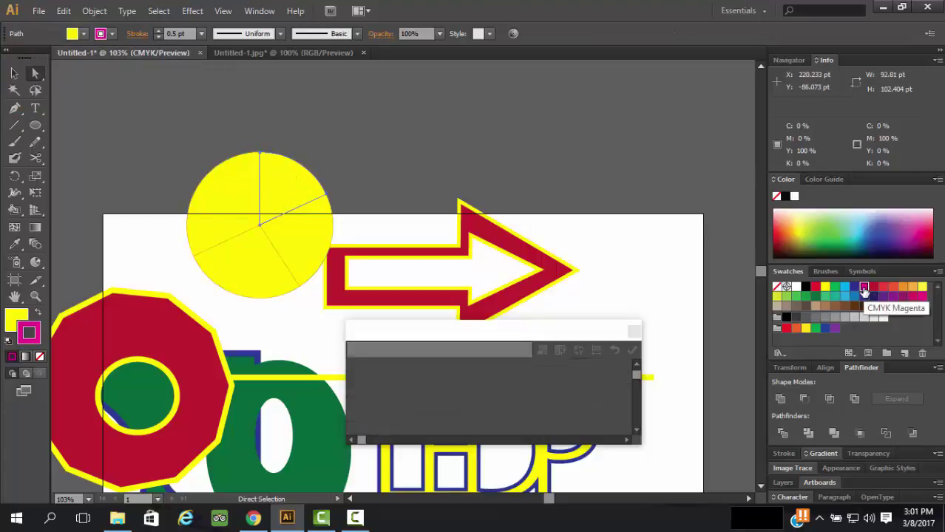
click(39, 313)
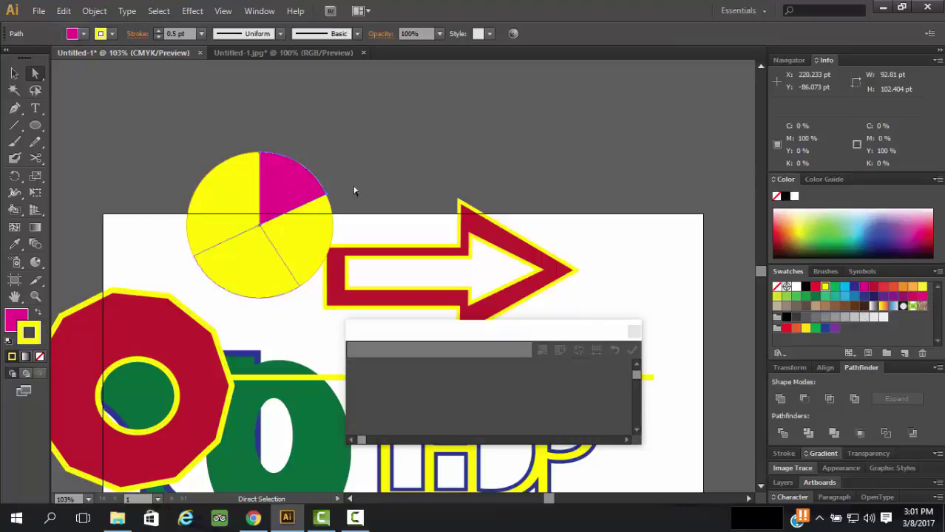
Fill the pie slice just below the magenta one with dark red.
click(328, 233)
shift+click(74, 331)
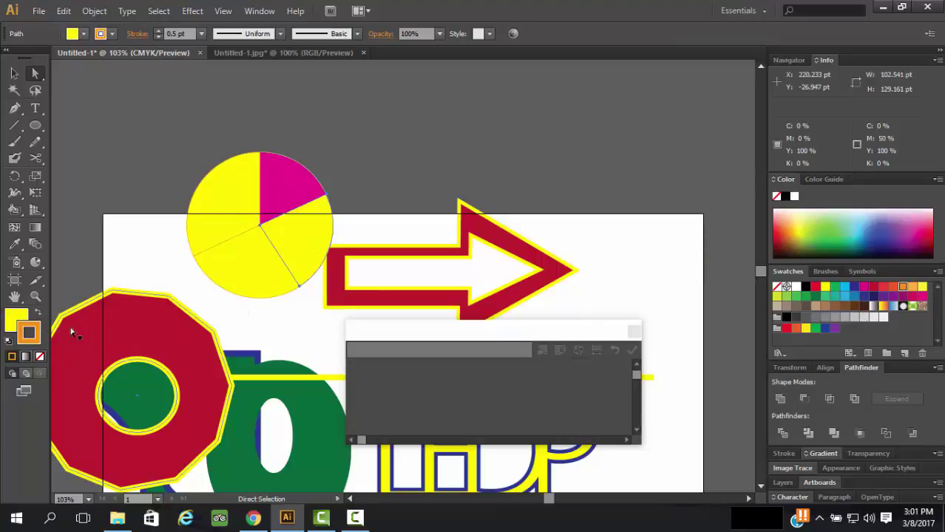
click(18, 320)
click(308, 327)
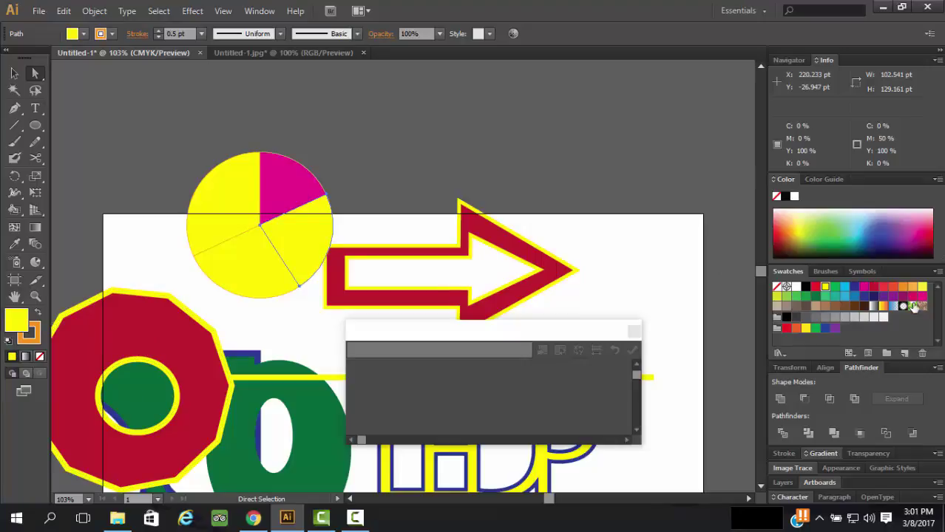
click(876, 295)
Fill the pie's bottom slice with cyan (C 100 %) and its left slice with green (C 100 %, Y 100 %).
click(265, 275)
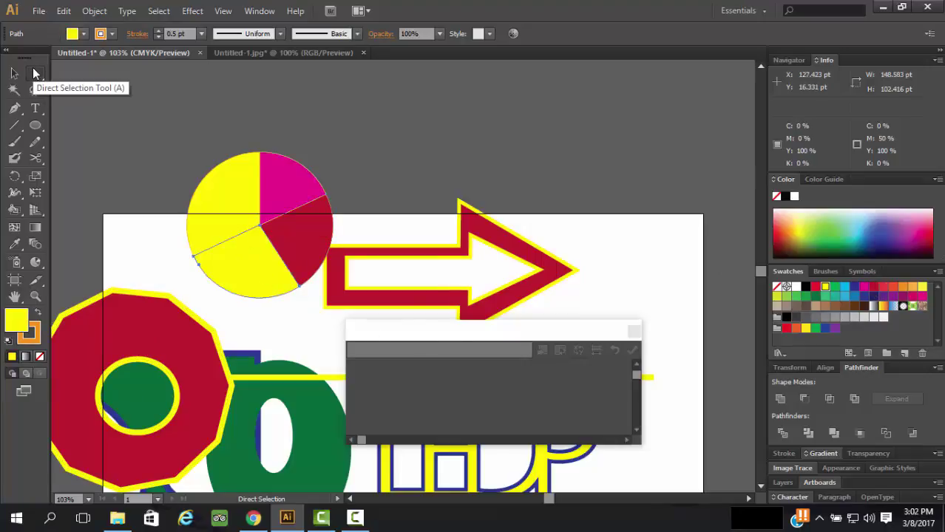
click(845, 287)
click(224, 219)
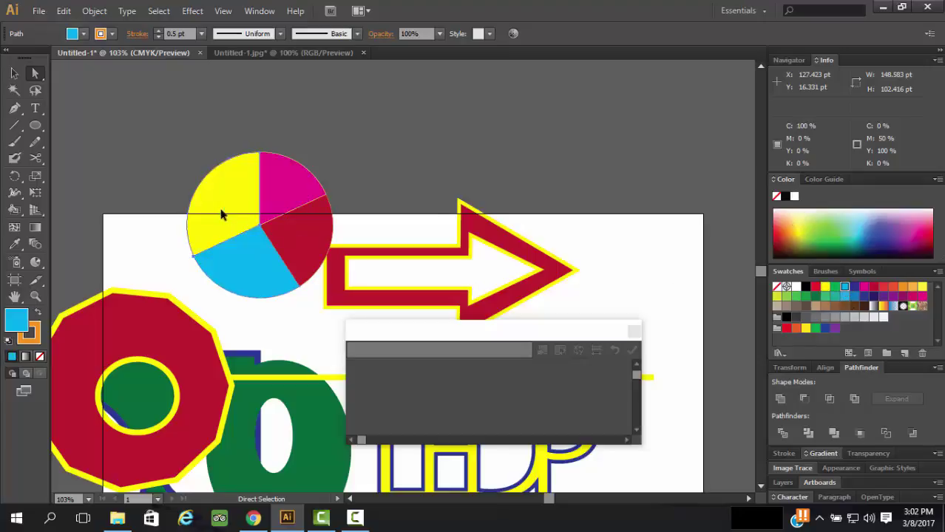
click(834, 287)
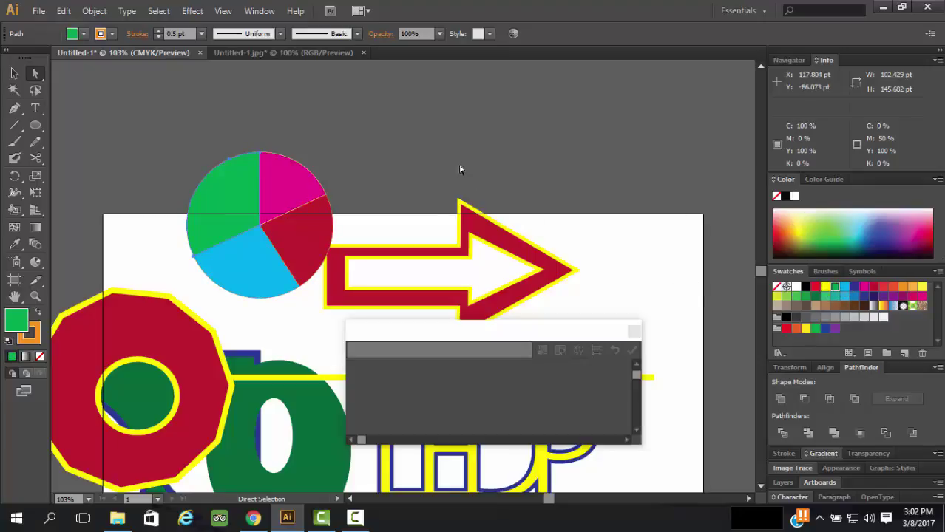
Close the graph data window and move the pie graph, arrow and compound polygon together about 292 pt down and 17 pt left.
scroll(450, 85, down, 2)
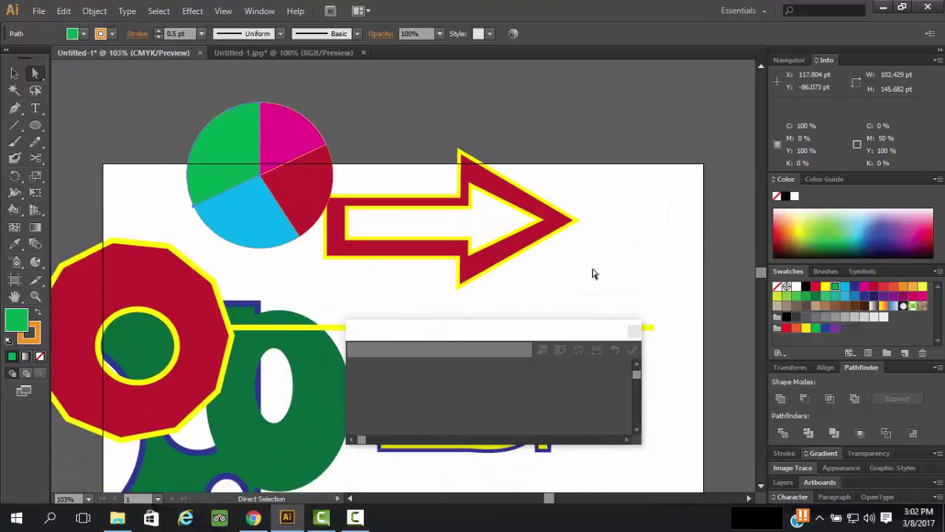
scroll(592, 274, down, 2)
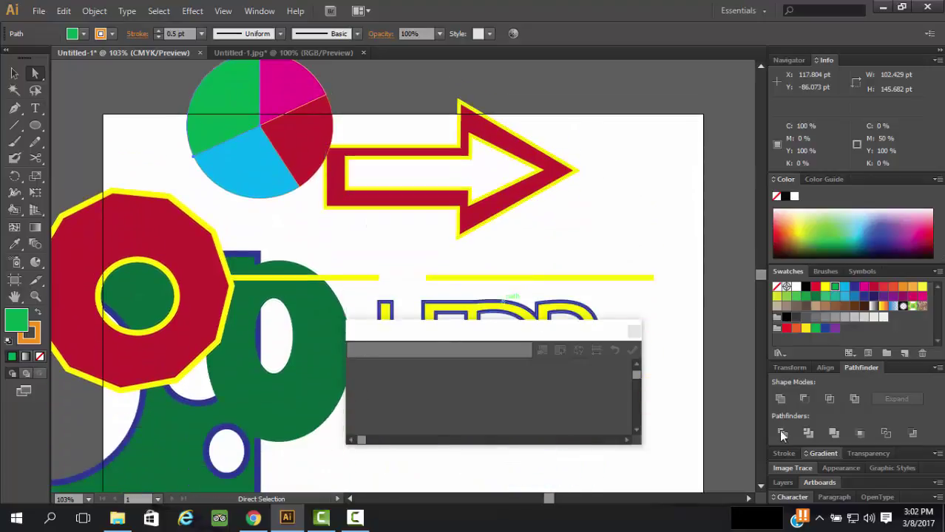
scroll(303, 207, up, 2)
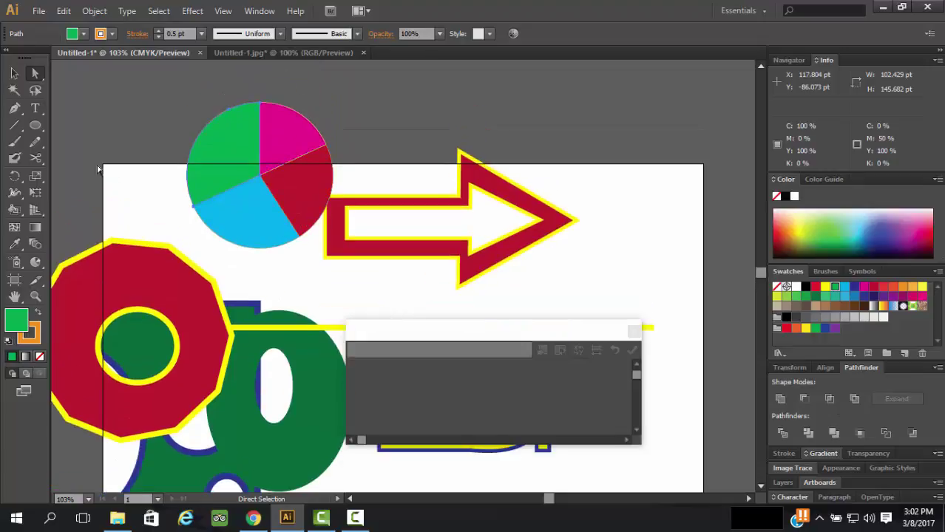
click(14, 73)
key(ctrl+a)
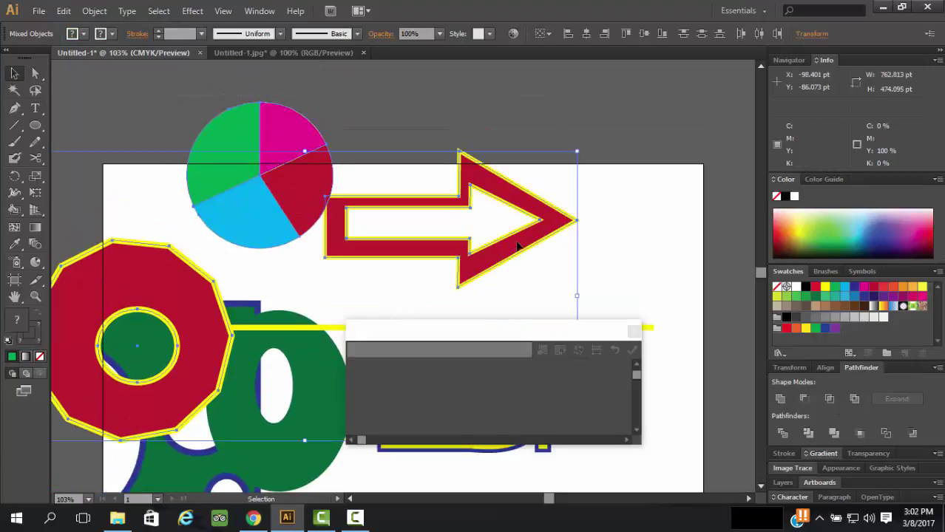
drag(517, 244, 503, 382)
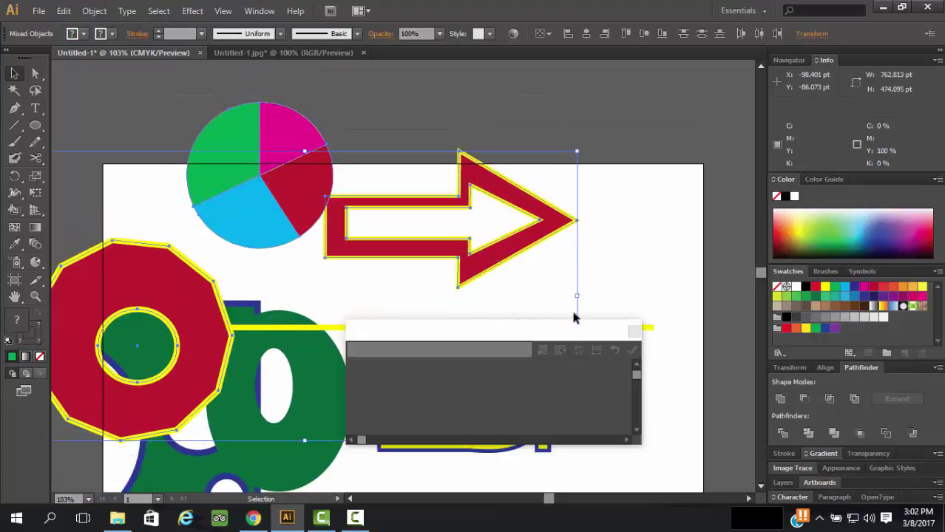
click(632, 330)
click(200, 104)
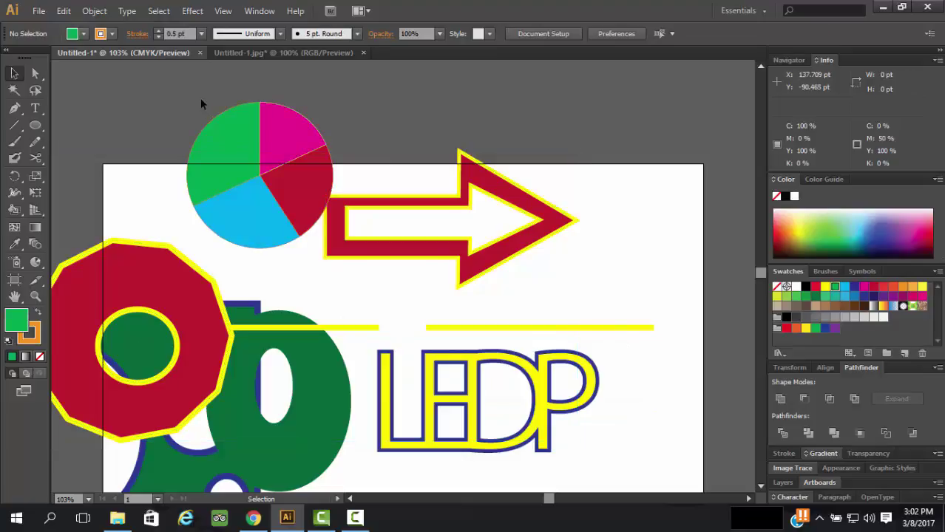
drag(200, 104, 533, 289)
drag(494, 241, 483, 449)
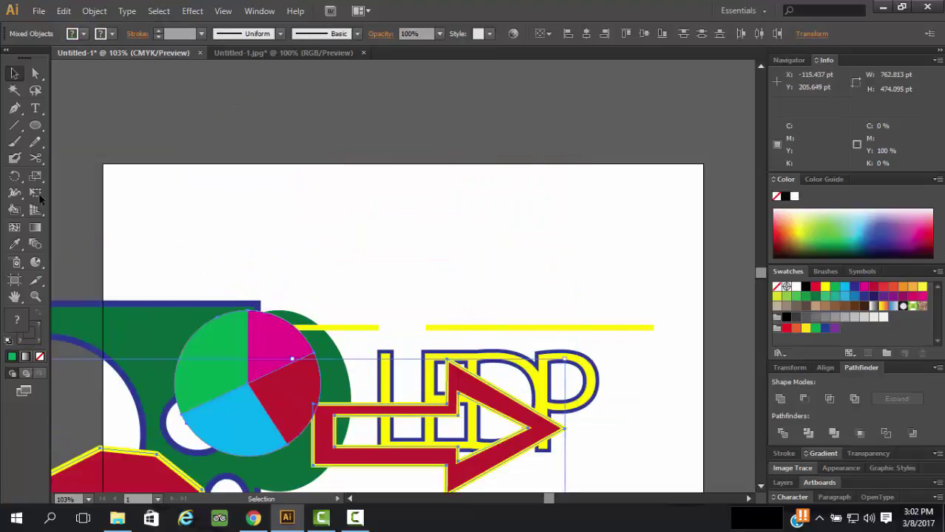
Draw a green rectangle about 246 by 159 pt near the artboard's top edge, above the yellow lines.
drag(35, 125, 79, 125)
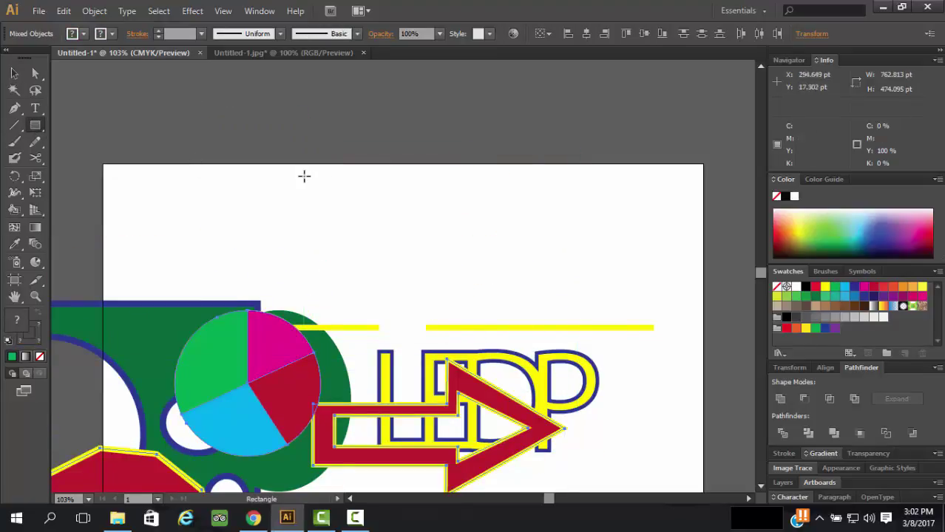
drag(304, 176, 480, 288)
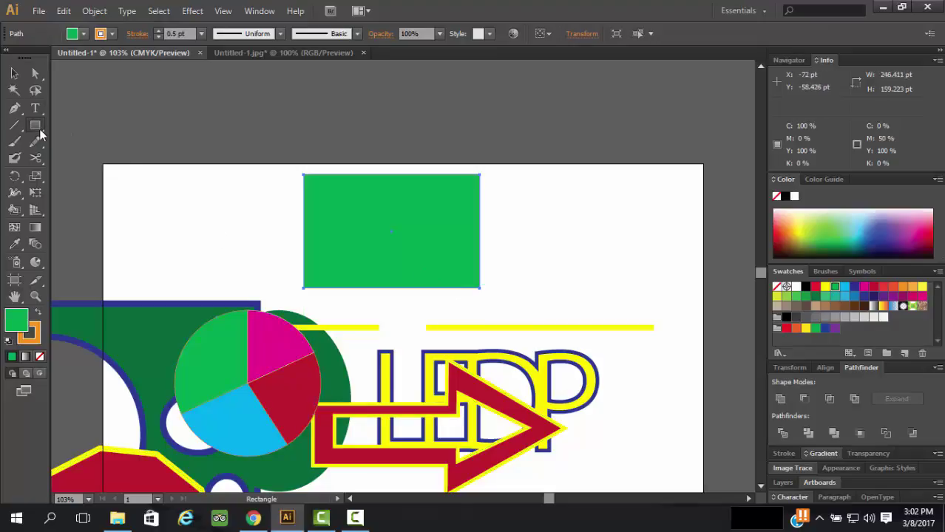
Draw a green rounded rectangle about 278 by 159 pt overlapping the rectangle's lower-right part, and select both shapes.
drag(39, 128, 86, 139)
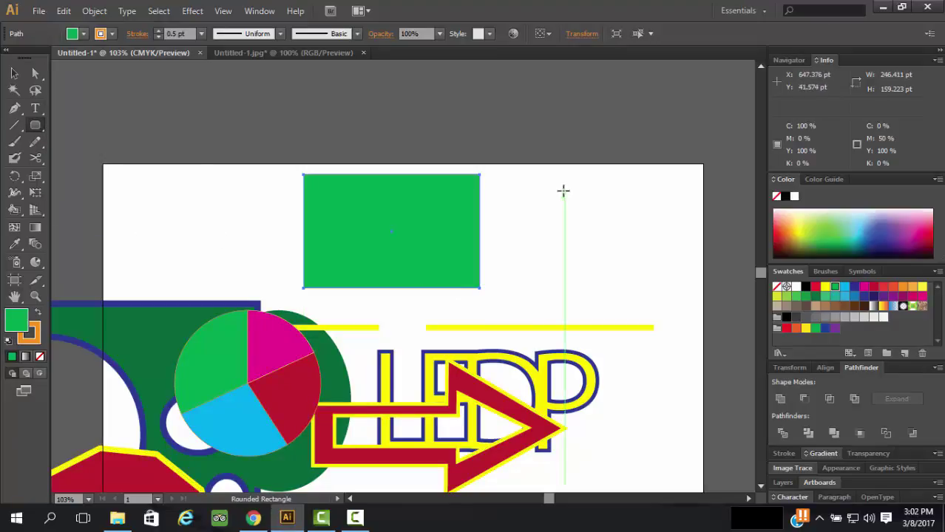
drag(563, 191, 366, 303)
click(14, 73)
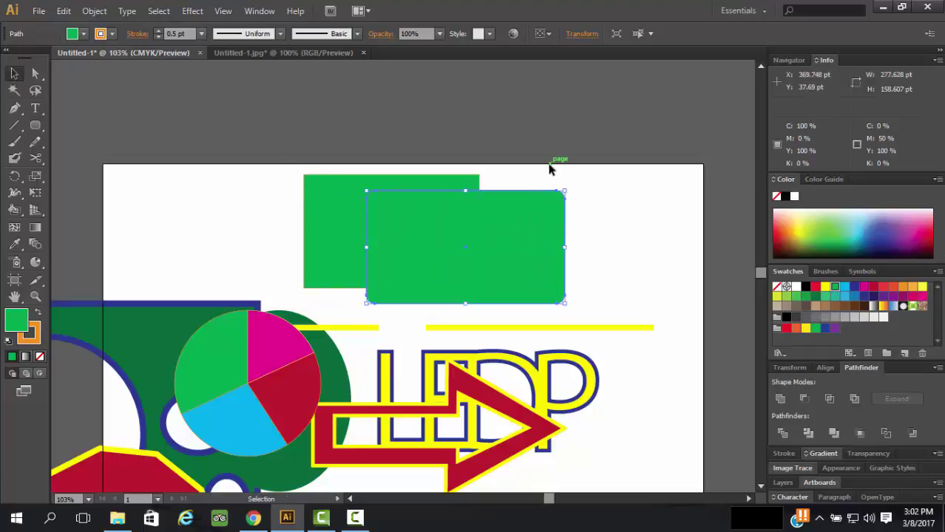
drag(548, 169, 397, 237)
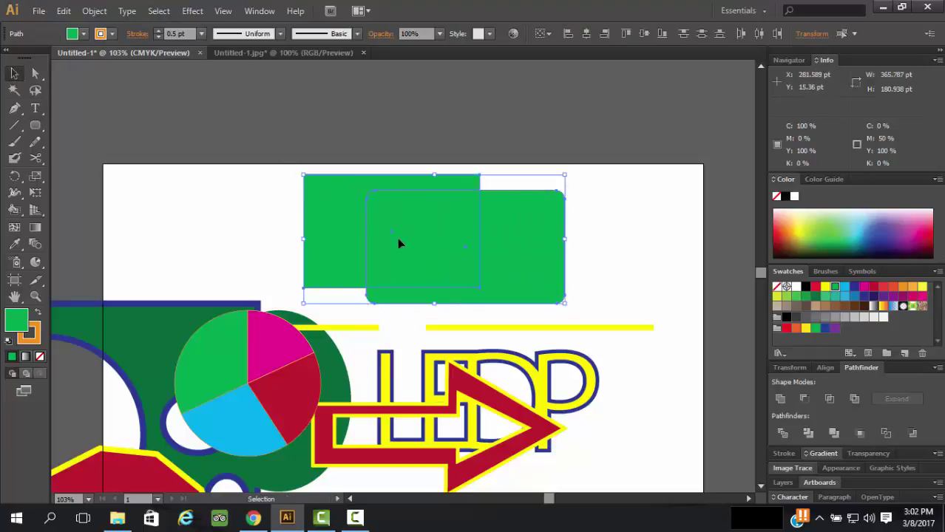
Try the Pathfinder Intersect shape mode on the two overlapping green shapes, and undo it each time.
click(830, 399)
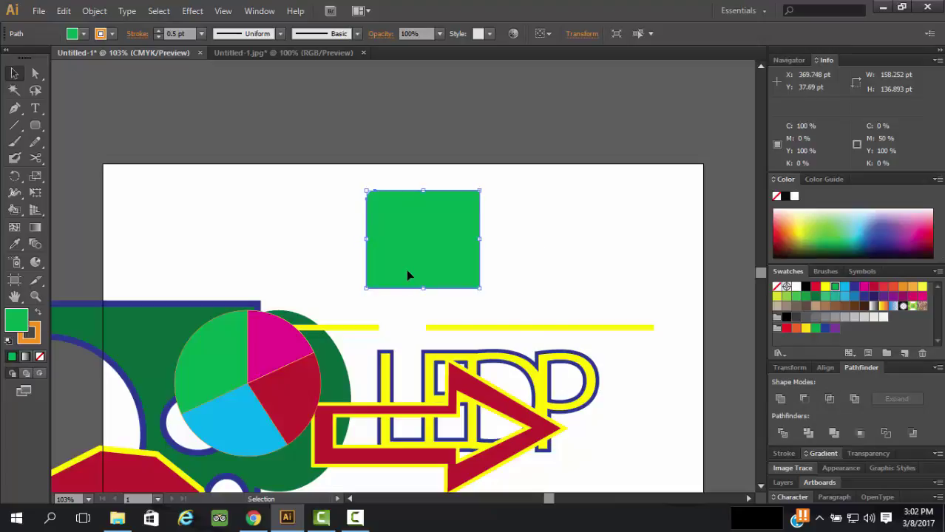
key(ctrl+z)
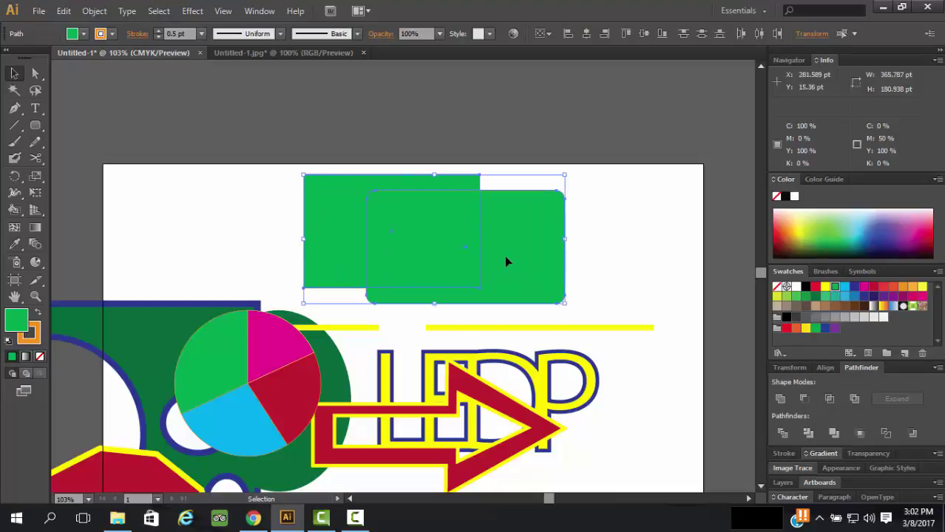
scroll(502, 250, down, 1)
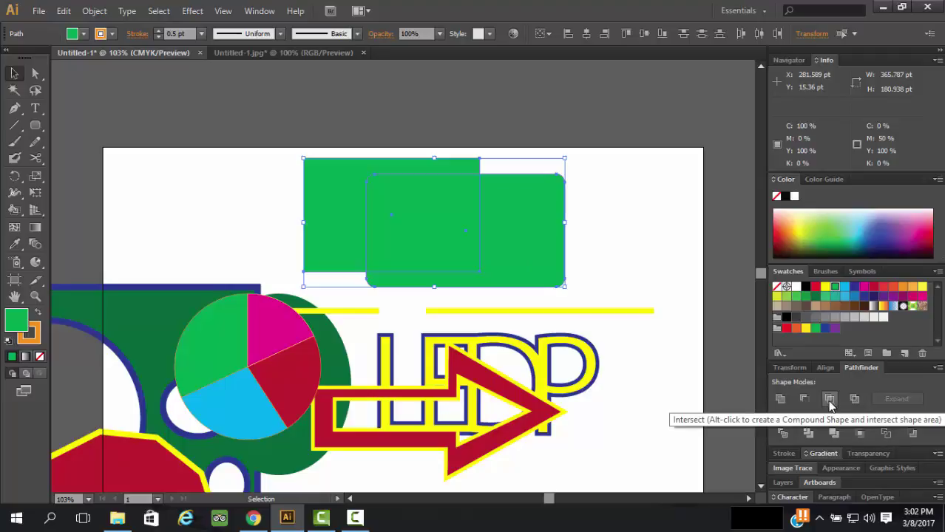
click(259, 13)
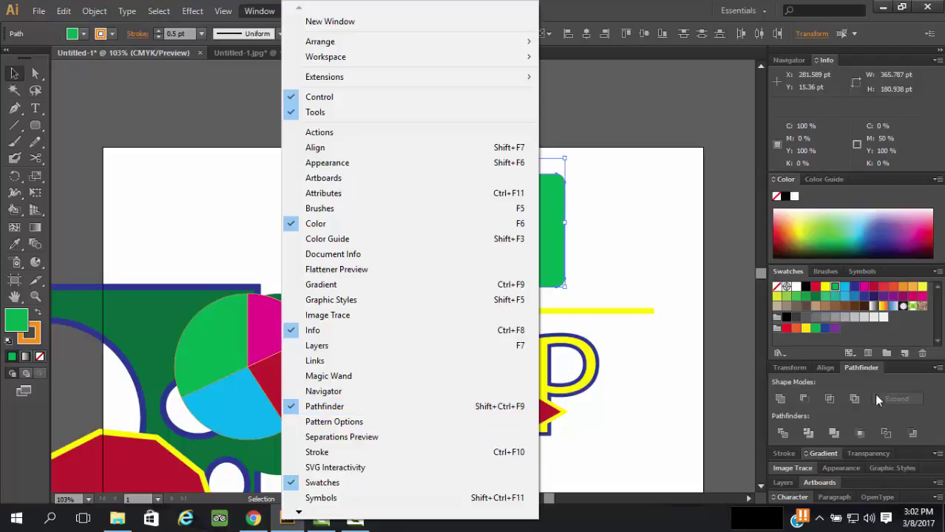
click(832, 400)
click(831, 400)
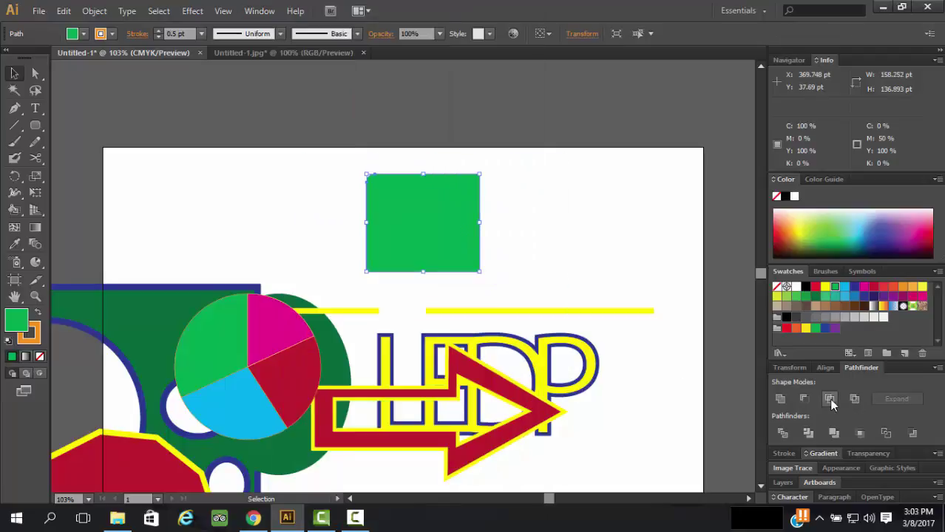
key(ctrl+z)
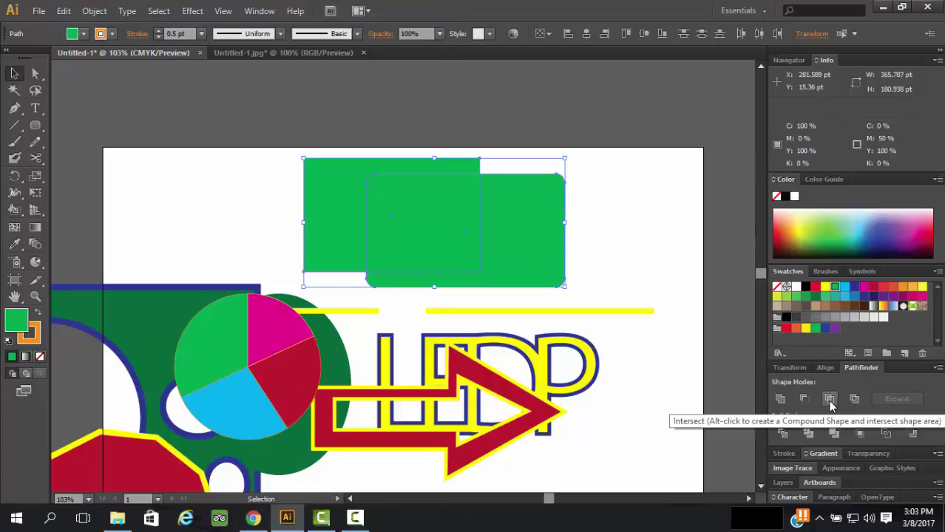
Exclude the overlap of the two green shapes and move the resulting group about 274 pt down and 44 pt left.
click(854, 400)
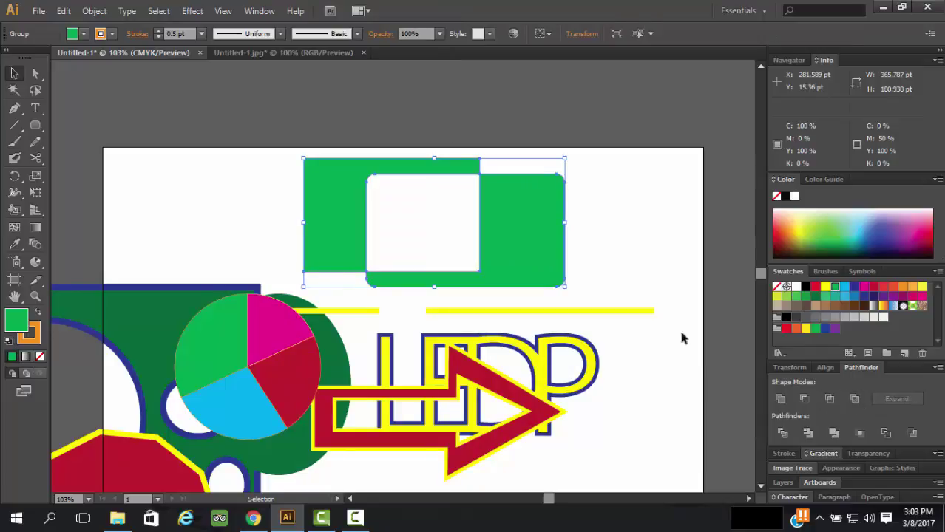
click(633, 244)
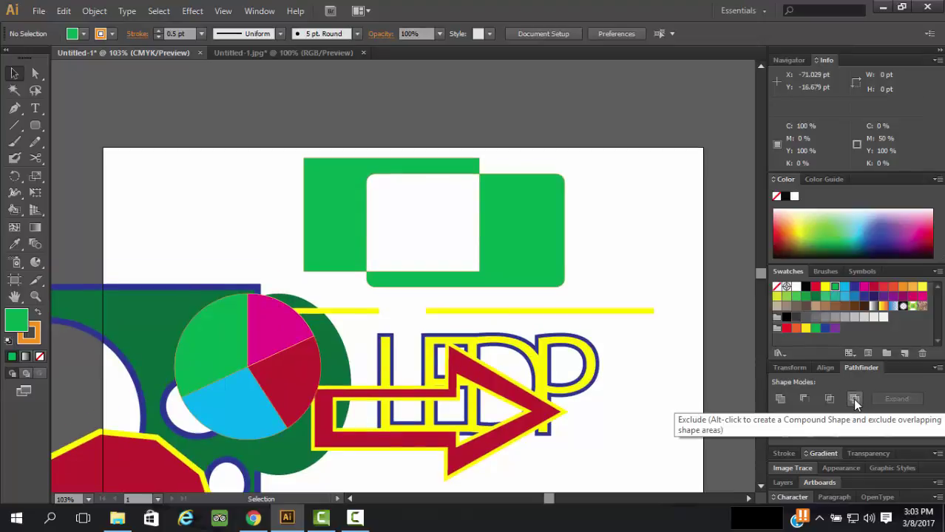
click(553, 229)
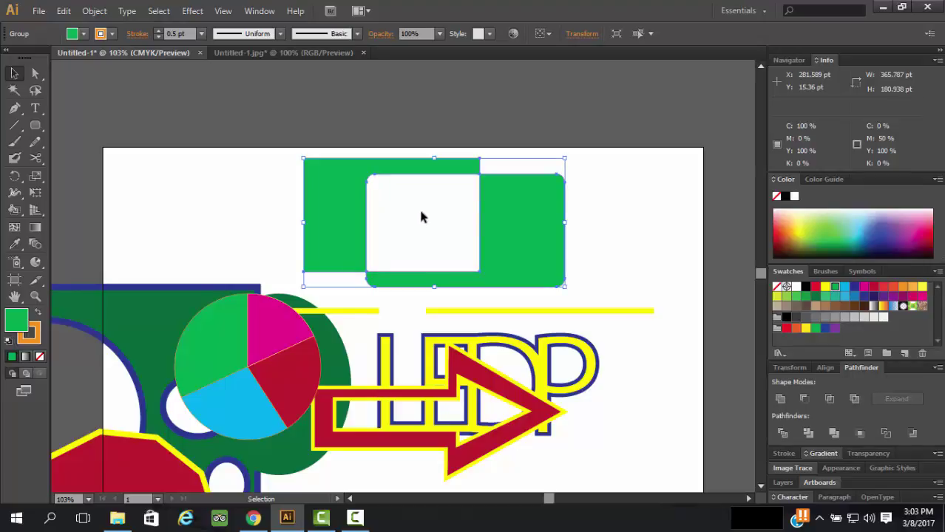
click(648, 265)
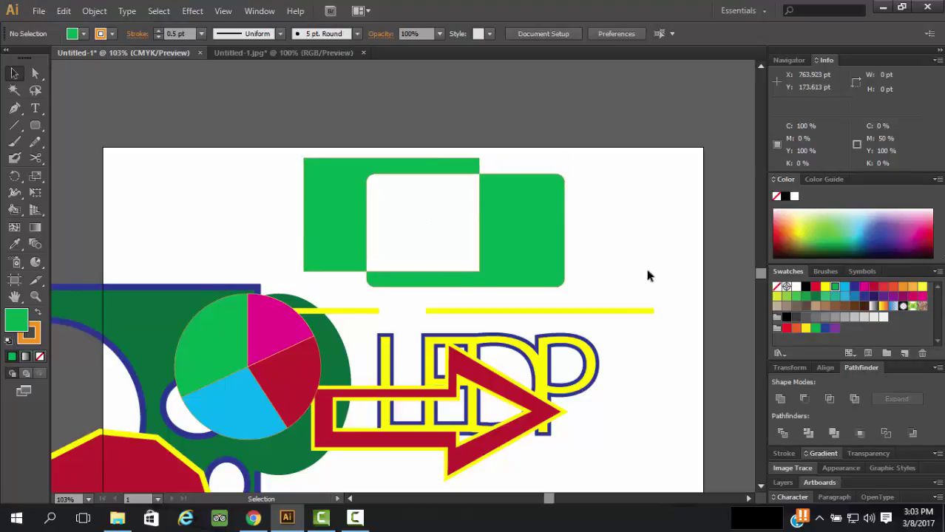
click(505, 234)
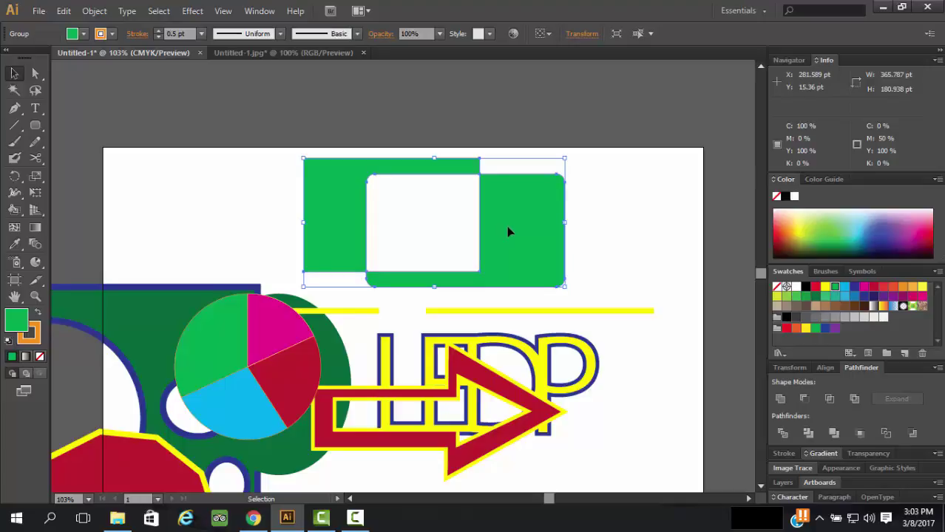
drag(505, 234, 474, 431)
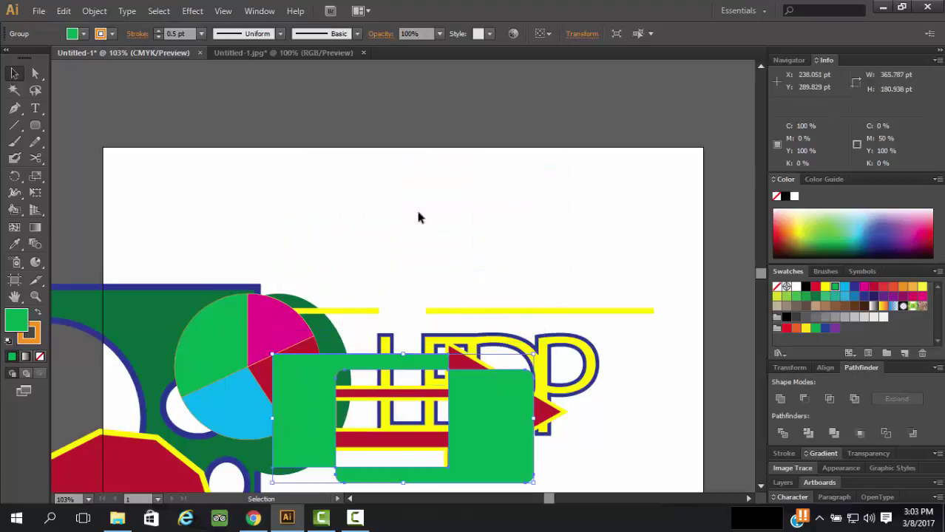
Draw a green circle about 208 pt in diameter across the artboard's top edge.
click(35, 127)
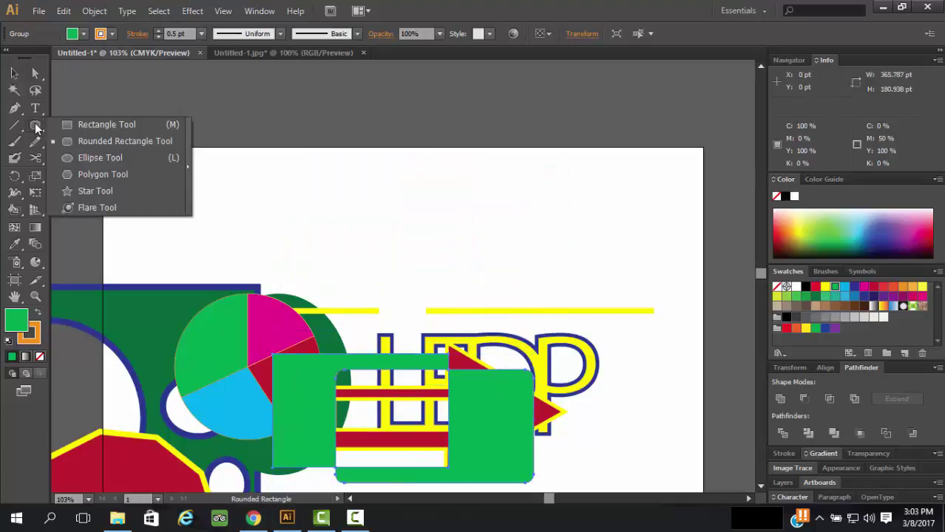
click(72, 155)
mouse_move(360, 160)
mouse_down()
mouse_move(486, 261)
mouse_move(436, 225)
mouse_up()
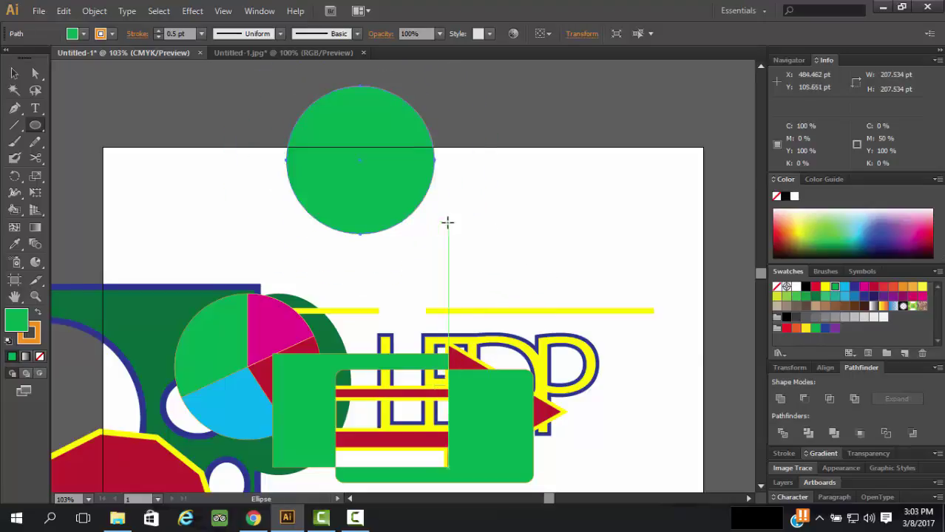
click(15, 74)
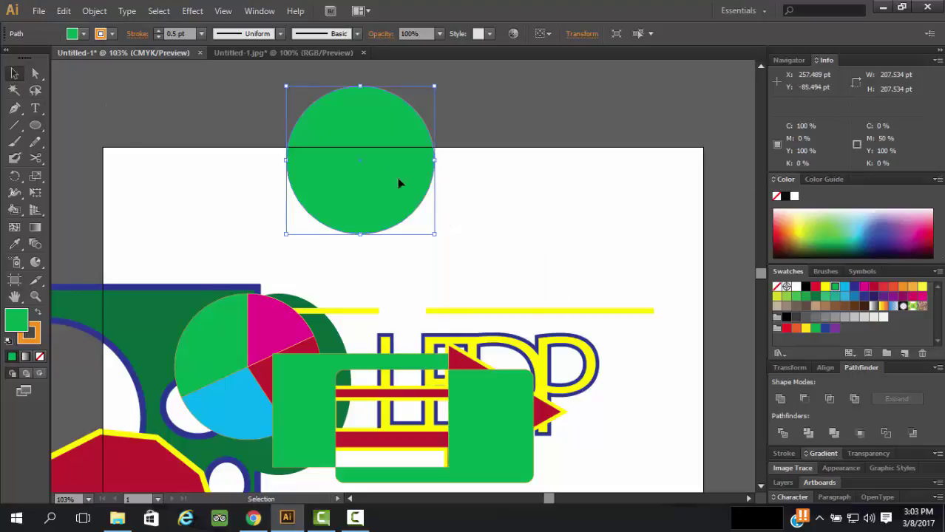
scroll(469, 203, up, 1)
scroll(390, 216, up, 1)
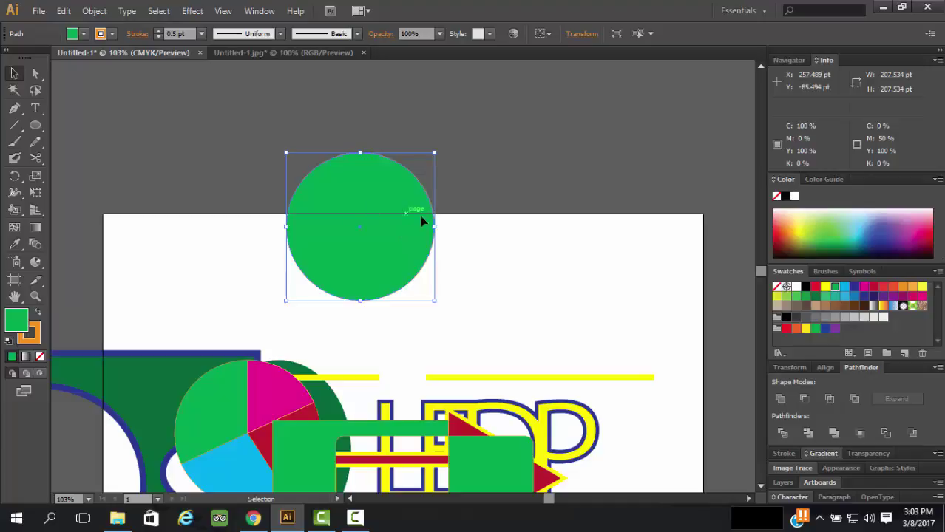
right_click(402, 197)
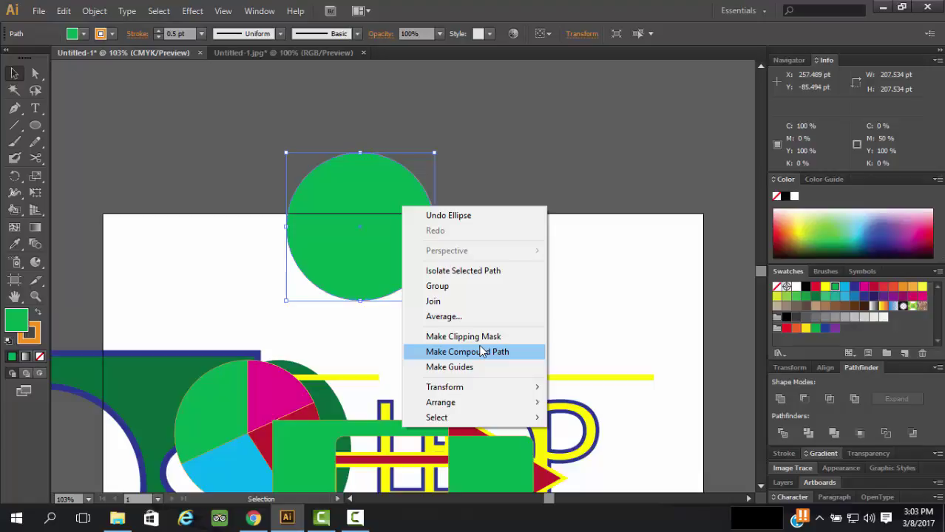
click(437, 221)
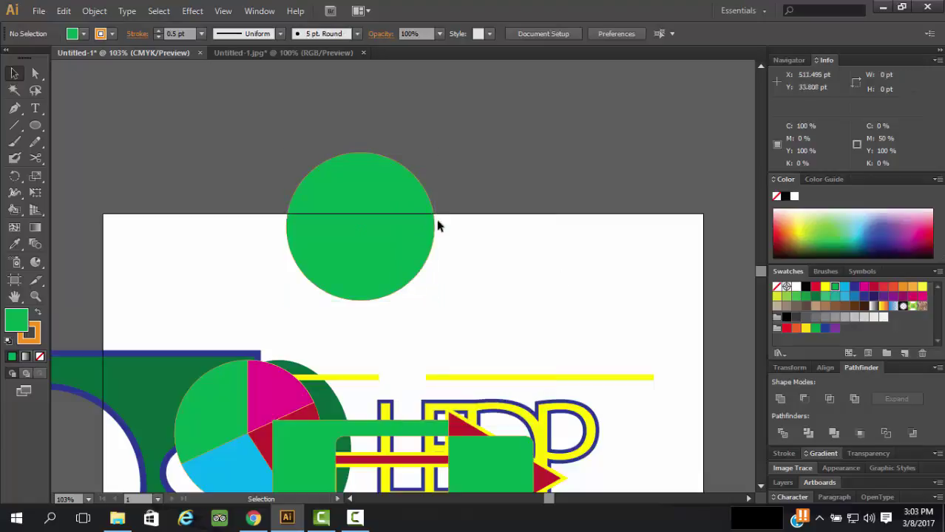
Scale the green circle proportionally to a diameter of about 235 pt, keeping its upper-left corner fixed.
click(418, 216)
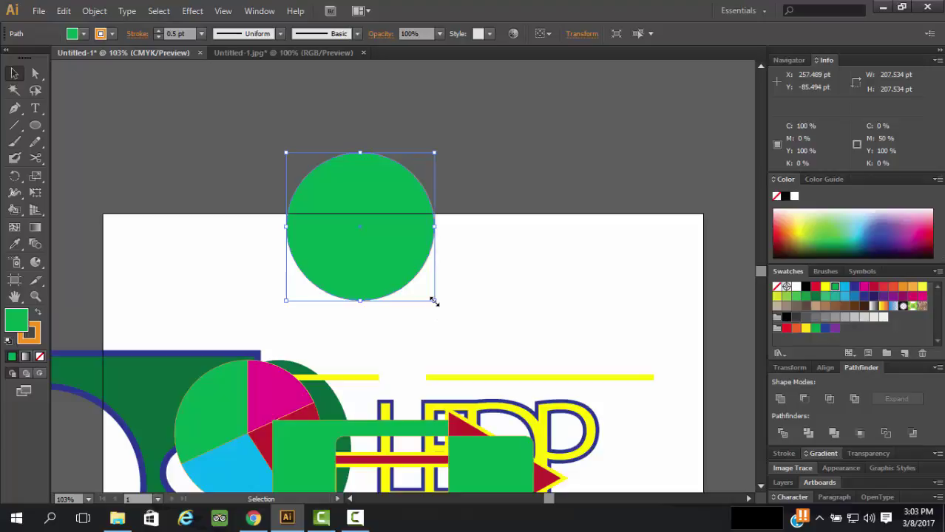
drag(434, 302, 454, 321)
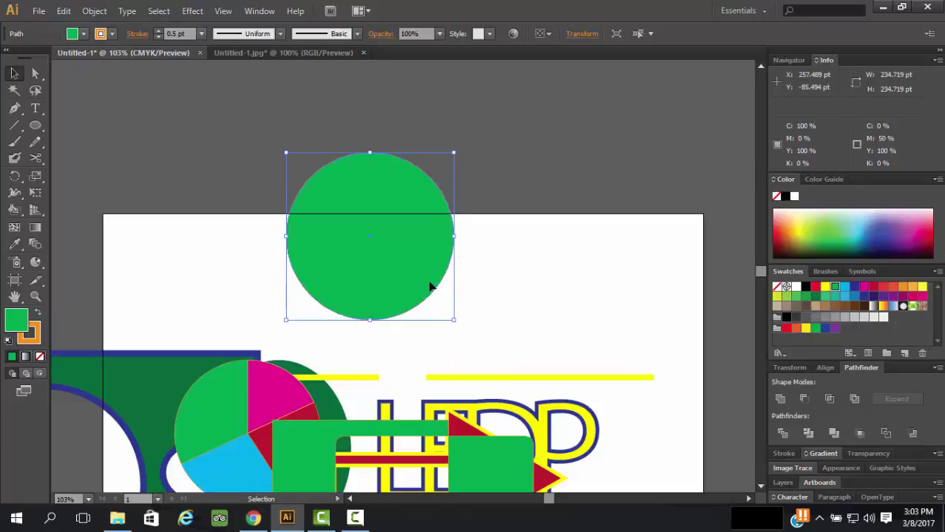
right_click(424, 273)
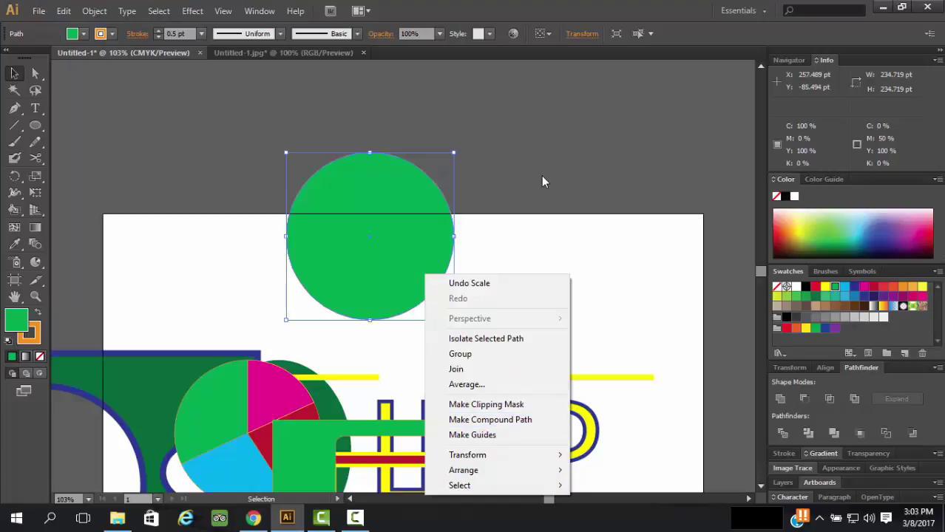
click(538, 195)
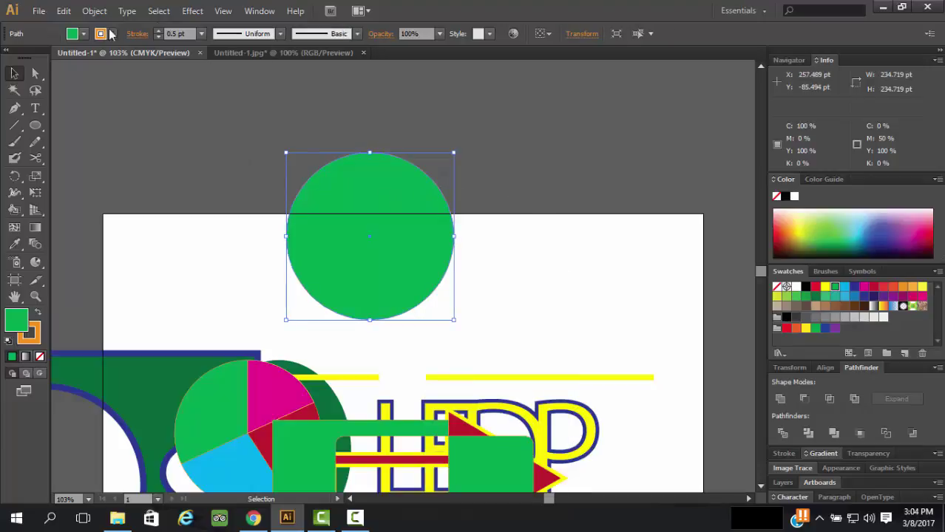
Remove the circle's fill and set its orange stroke weight to 26 pt.
click(40, 357)
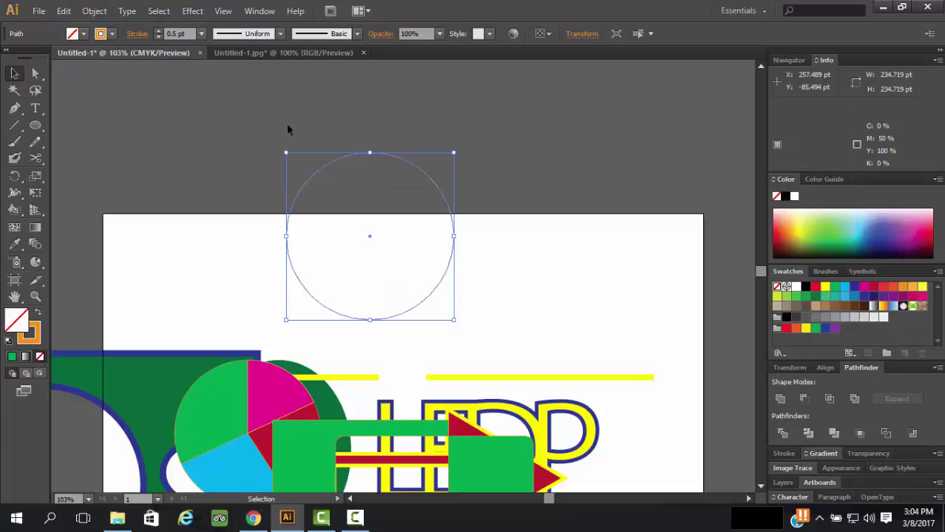
click(159, 29)
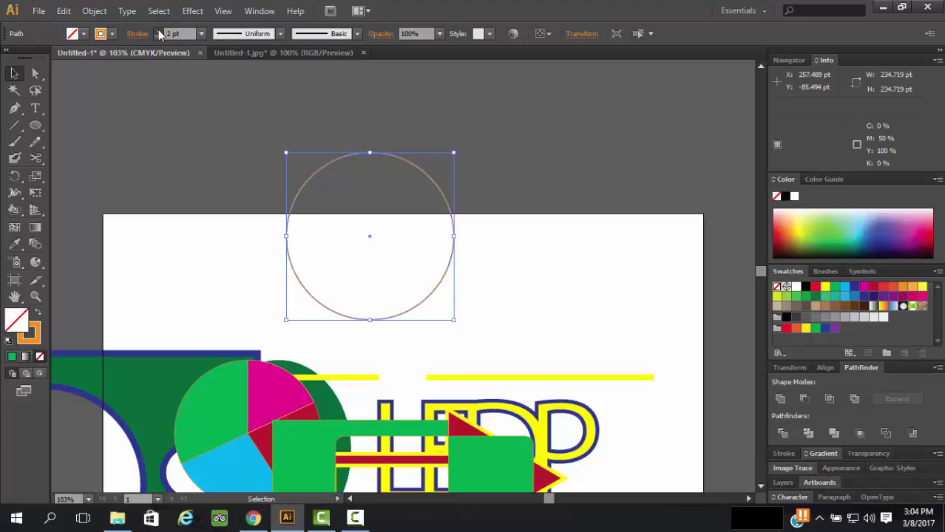
click(158, 30)
click(158, 30)
click(158, 30)
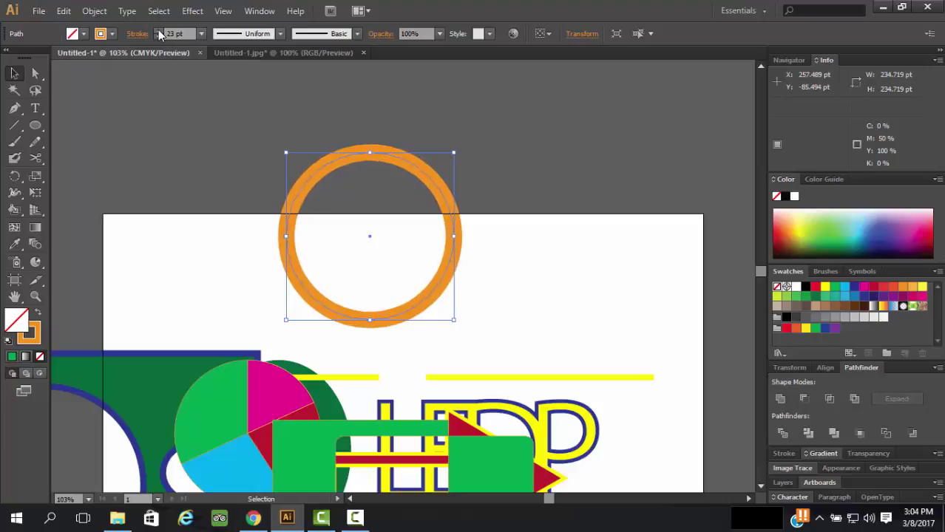
click(158, 31)
Move all the artwork below the orange ring together about 188 pt down and 9 pt left.
scroll(507, 148, down, 1)
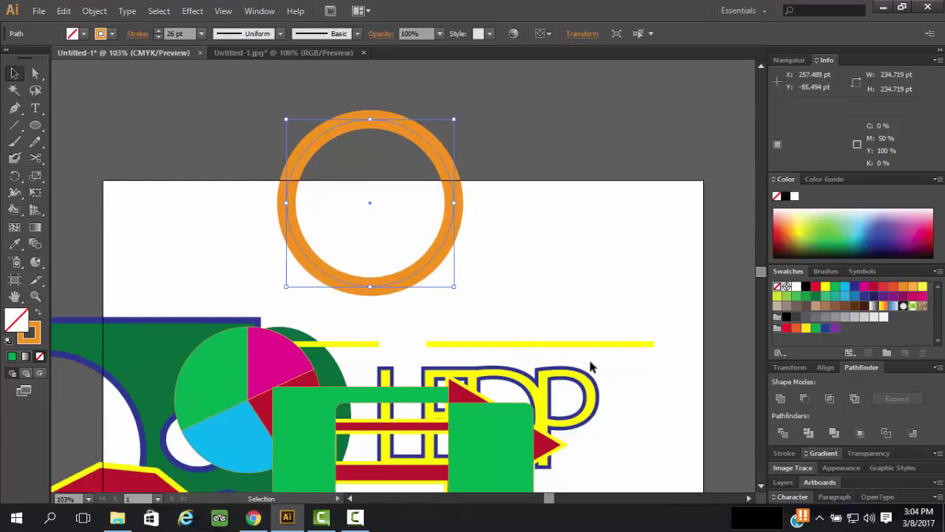
scroll(621, 266, down, 1)
scroll(621, 266, down, 1)
drag(600, 282, 181, 368)
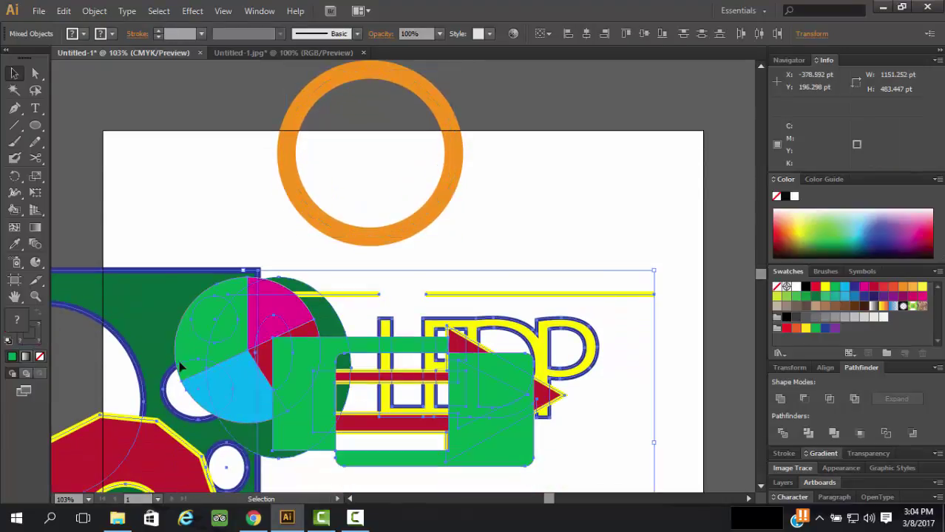
drag(226, 283, 219, 417)
scroll(458, 289, up, 3)
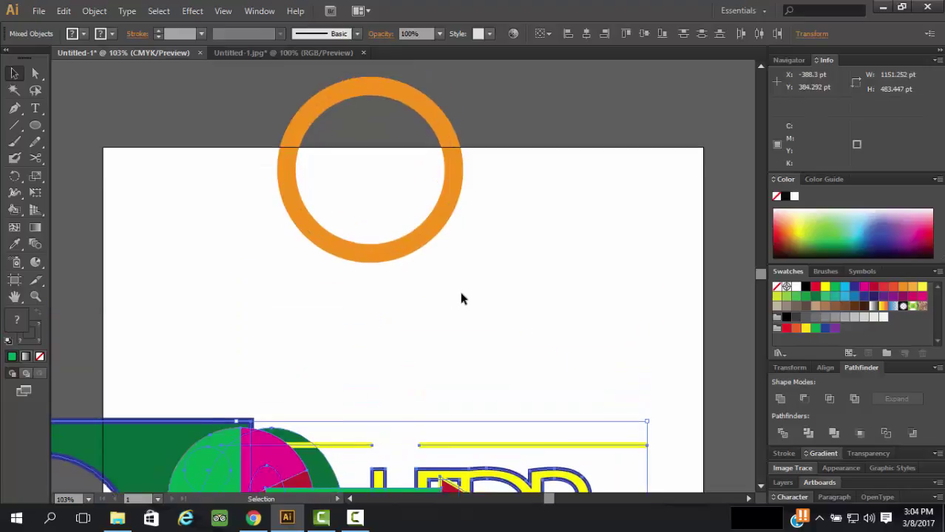
Move the orange ring about 167 pt left, copy it rightward into a row of four overlapping rings about 707 pt wide, and select them all.
click(446, 251)
drag(325, 255, 431, 267)
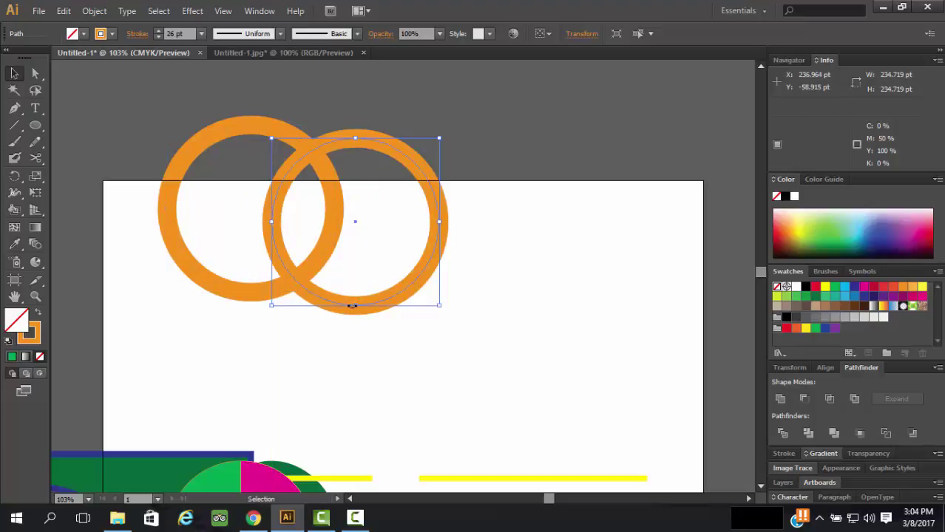
scroll(510, 255, up, 2)
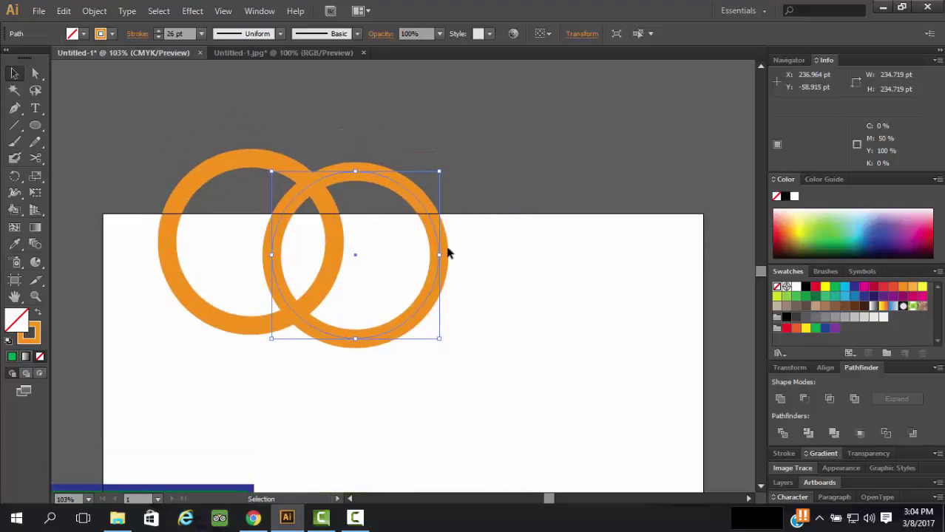
drag(444, 263, 561, 272)
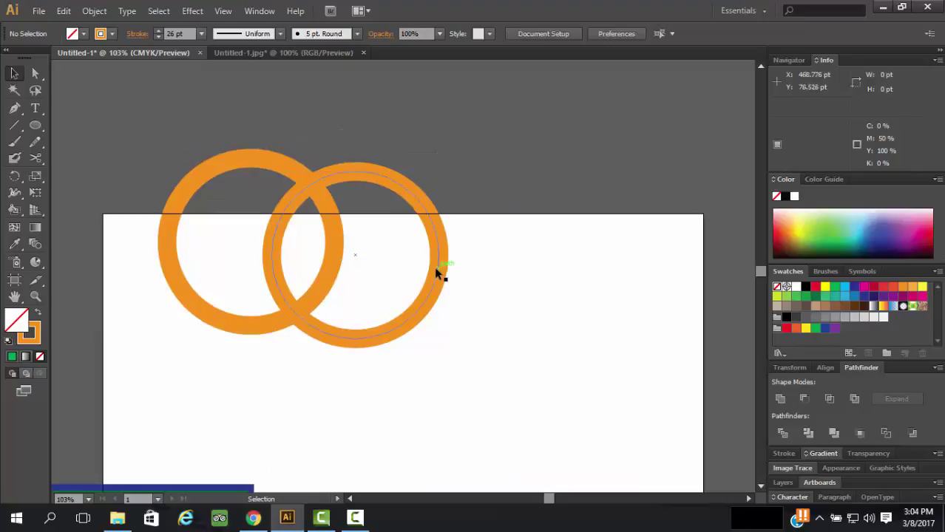
click(436, 273)
drag(436, 272, 673, 272)
drag(563, 386, 171, 128)
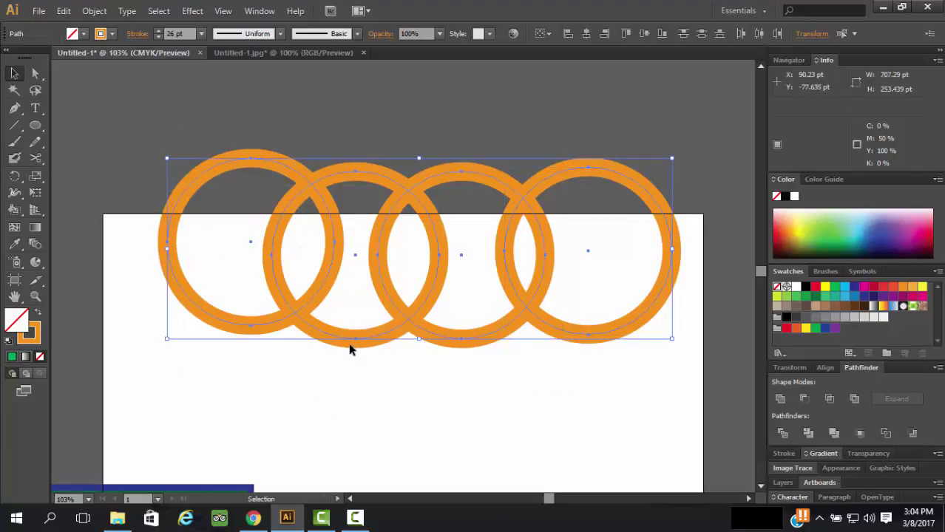
Expand the strokes of the four orange rings into filled shapes and deselect them.
click(95, 11)
click(154, 161)
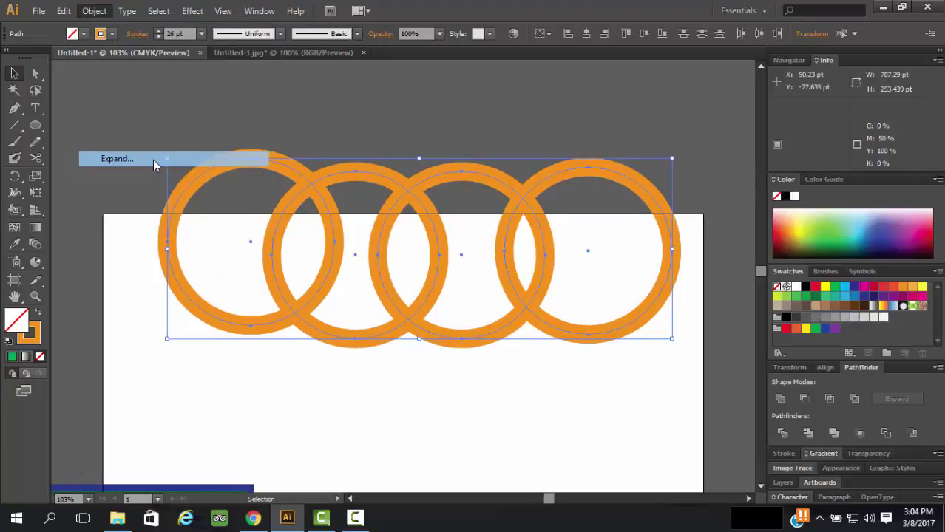
click(453, 334)
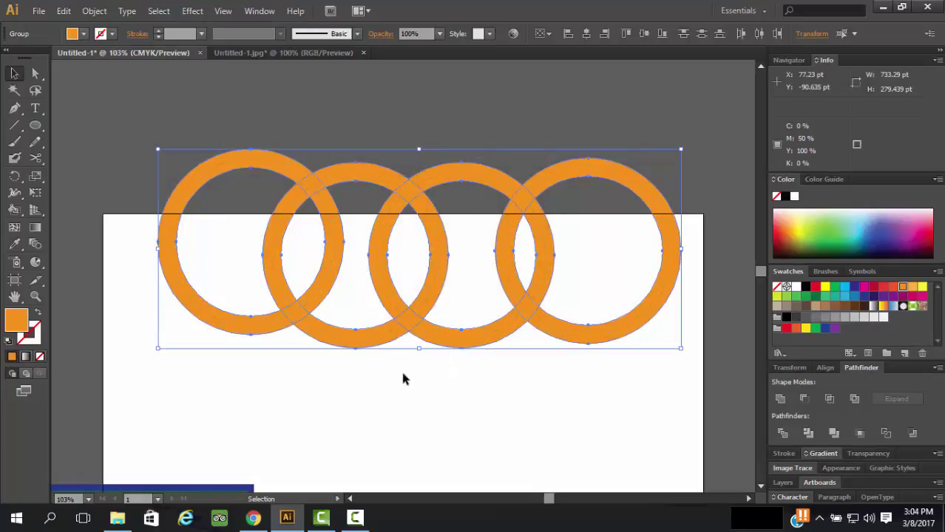
click(428, 380)
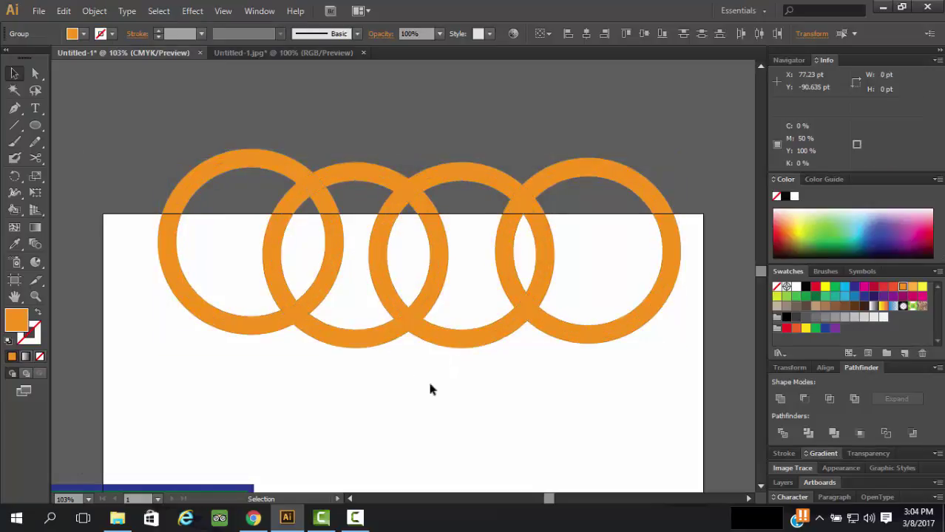
click(313, 188)
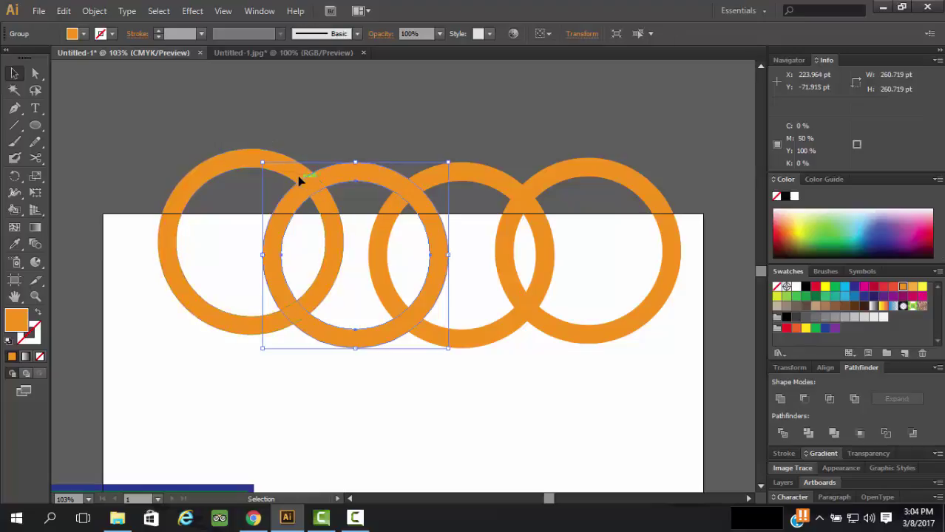
shift+click(332, 220)
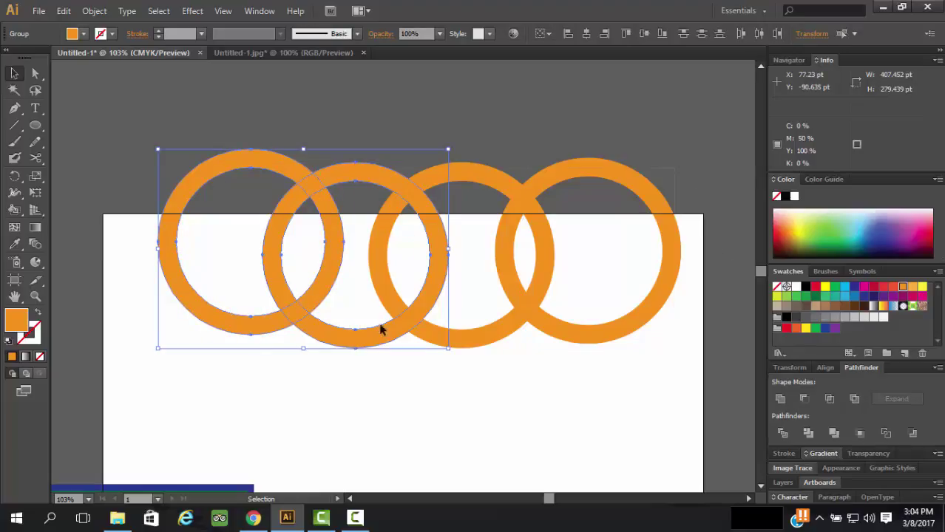
key(ctrl+a)
click(400, 379)
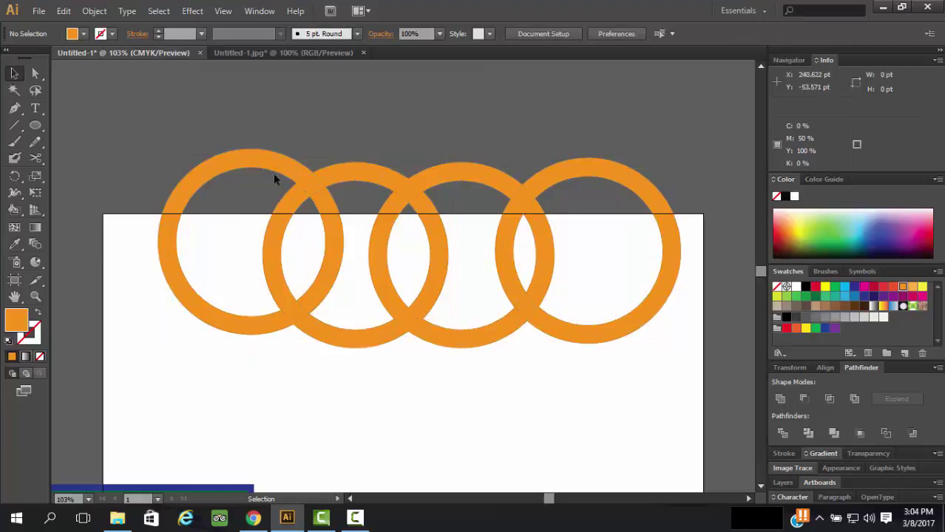
Recolor the second ring magenta, the third ring light blue and the fourth ring red.
click(364, 180)
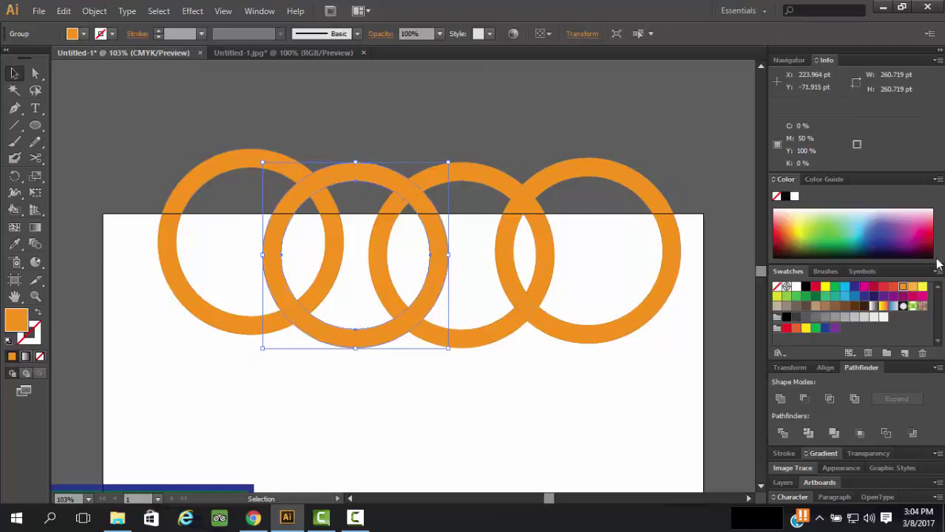
click(866, 293)
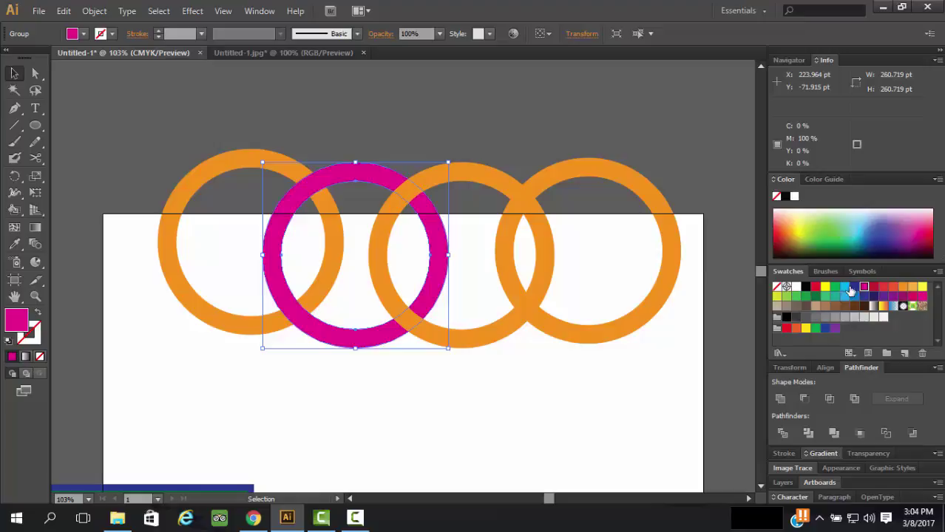
click(478, 185)
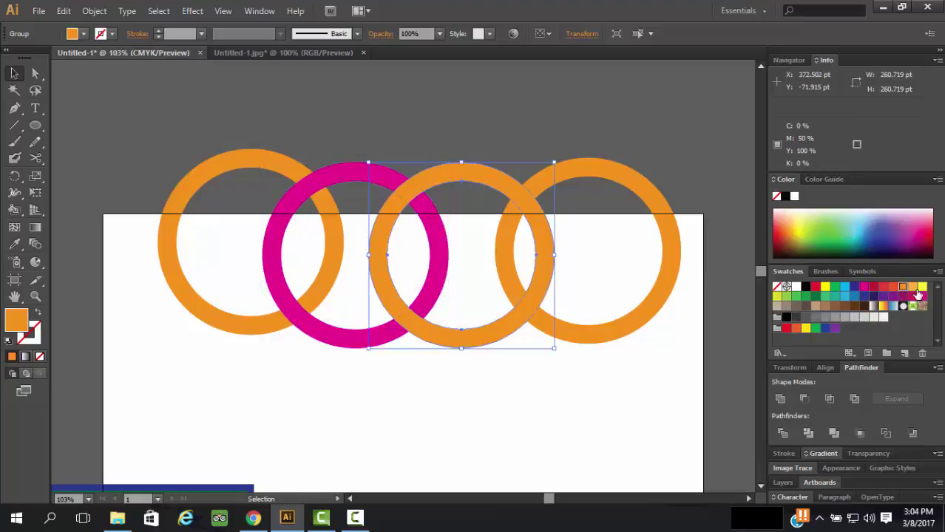
click(845, 297)
click(675, 226)
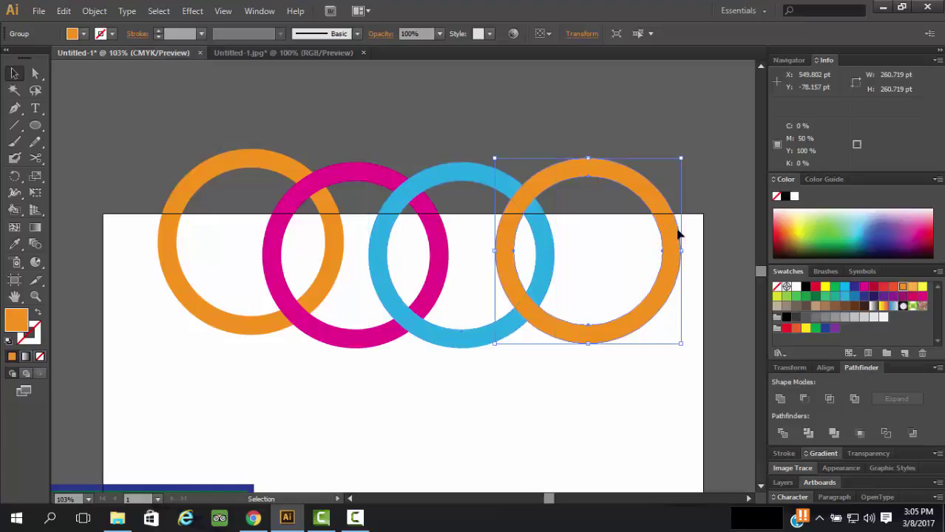
click(815, 287)
drag(586, 402, 494, 379)
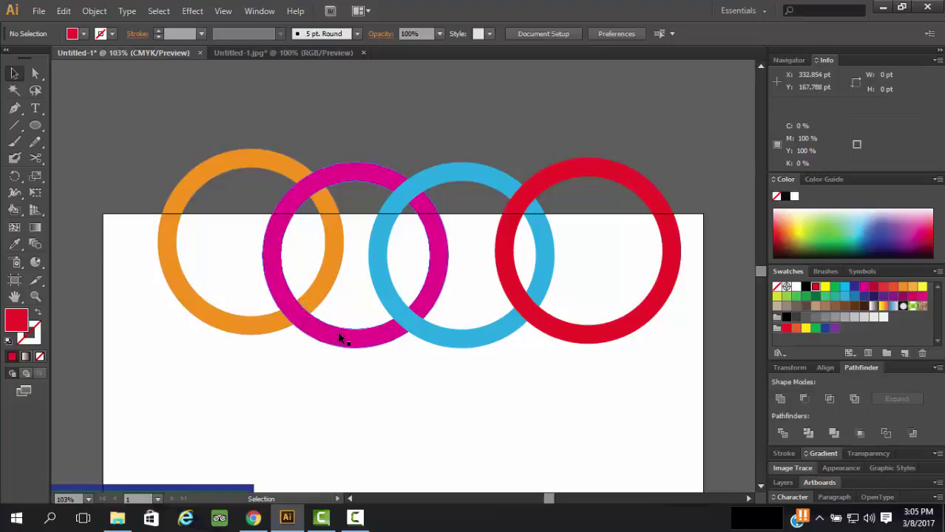
click(15, 210)
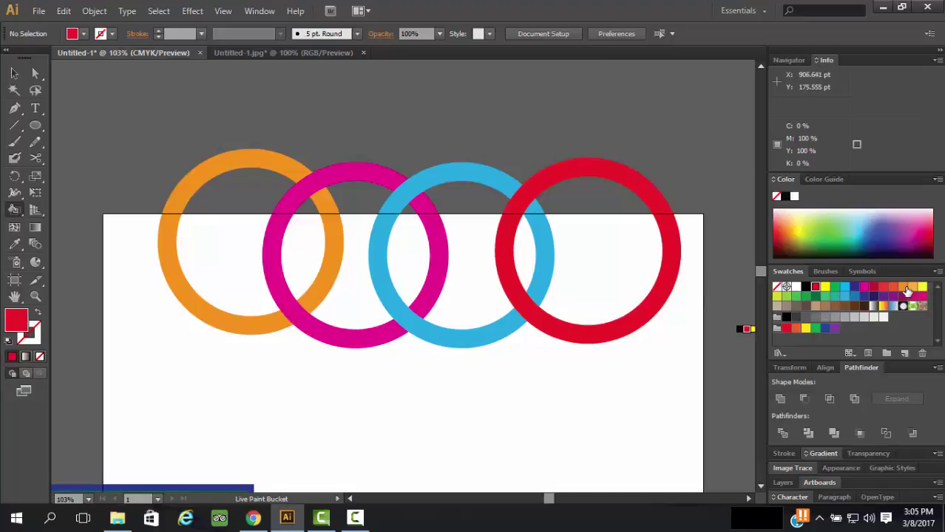
click(299, 308)
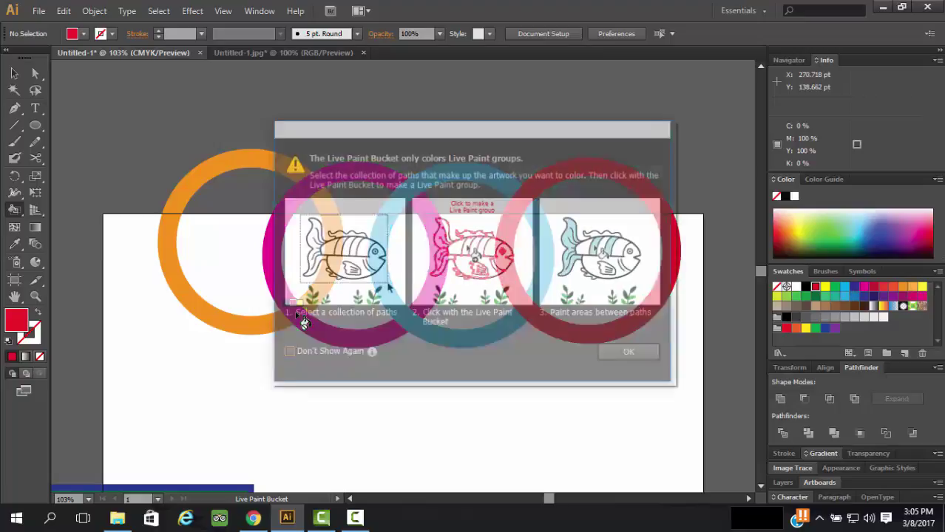
click(630, 354)
key(v)
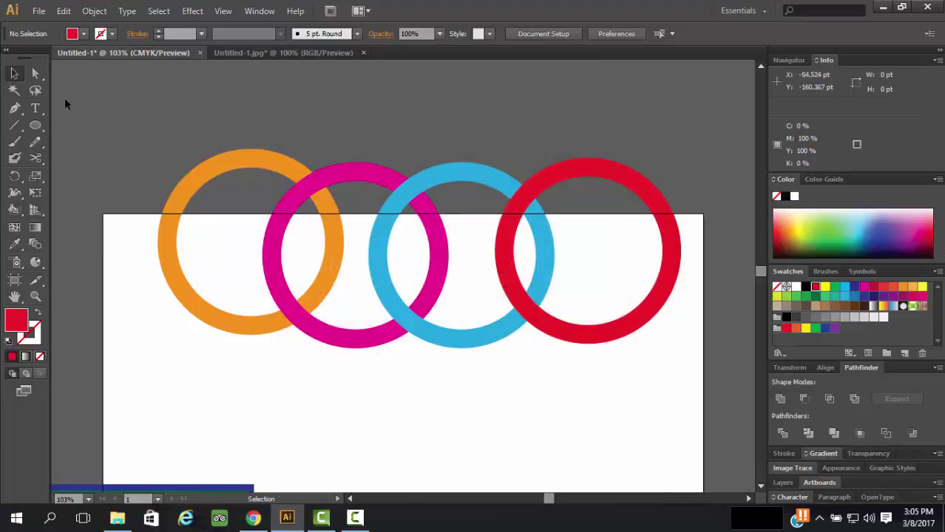
Convert all four rings into a Live Paint group and paint the lower overlap of the orange and magenta rings orange.
drag(124, 129, 591, 345)
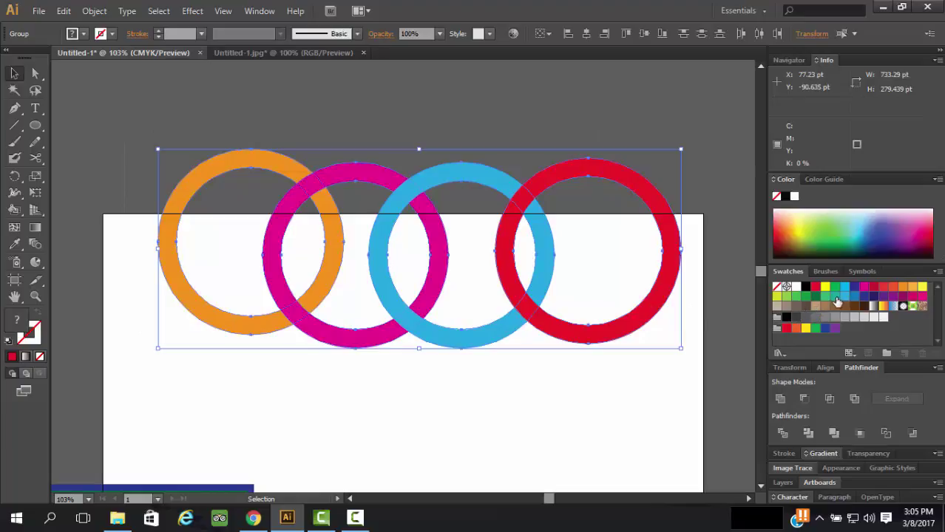
click(14, 209)
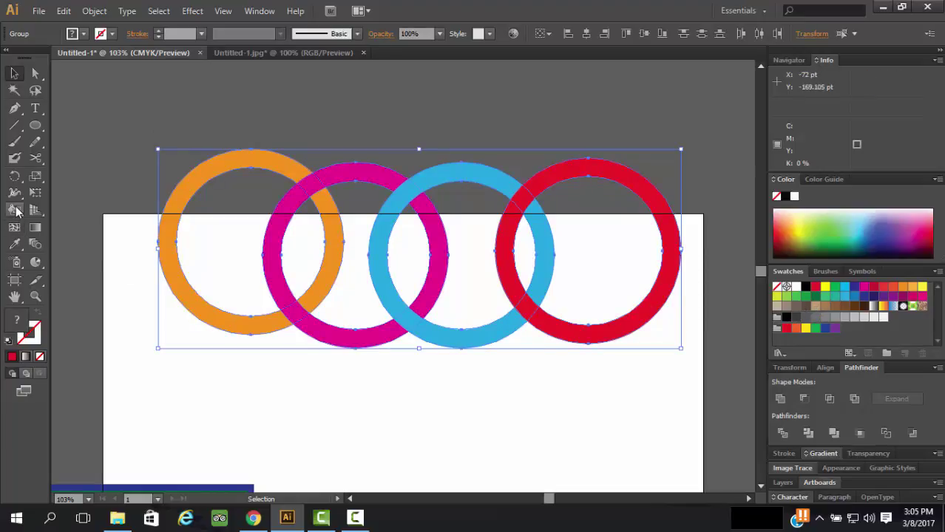
click(298, 317)
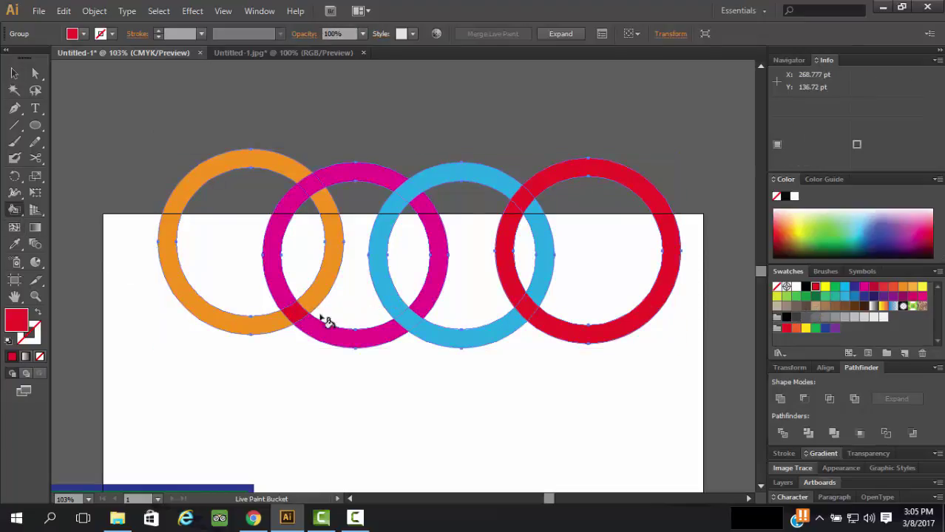
click(902, 286)
click(296, 319)
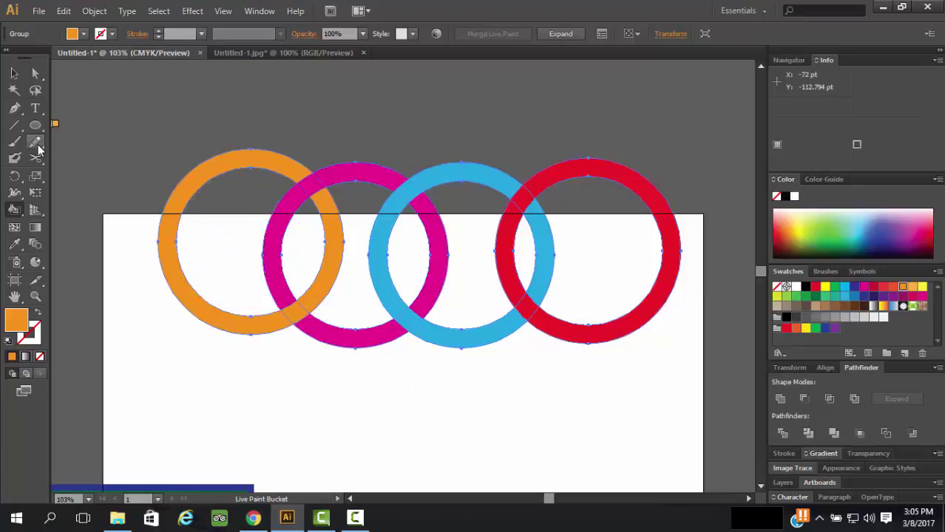
click(14, 74)
click(400, 372)
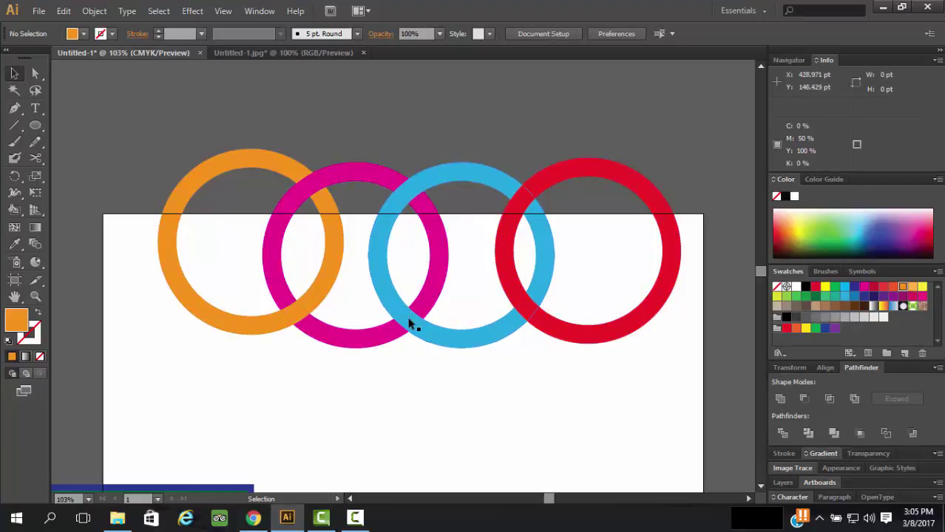
Try a magenta fill on the whole ring group and undo it.
drag(167, 121, 593, 310)
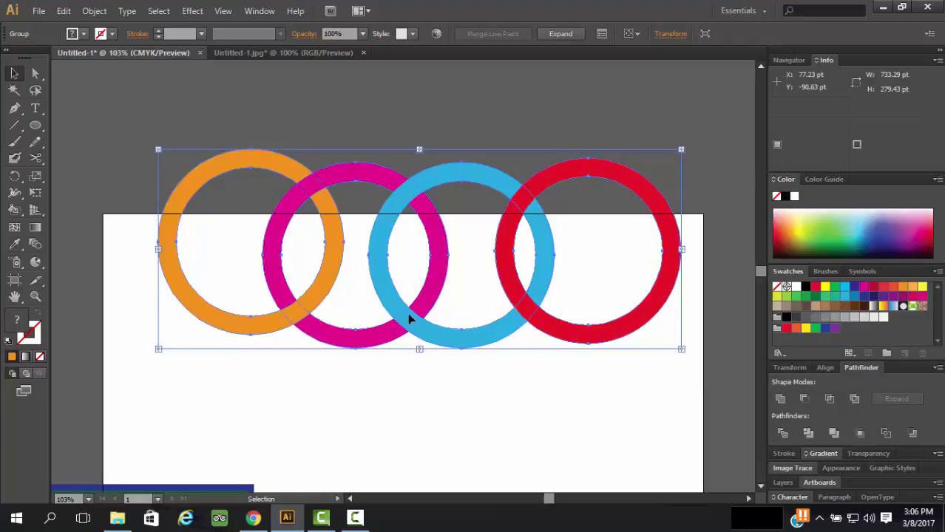
click(865, 291)
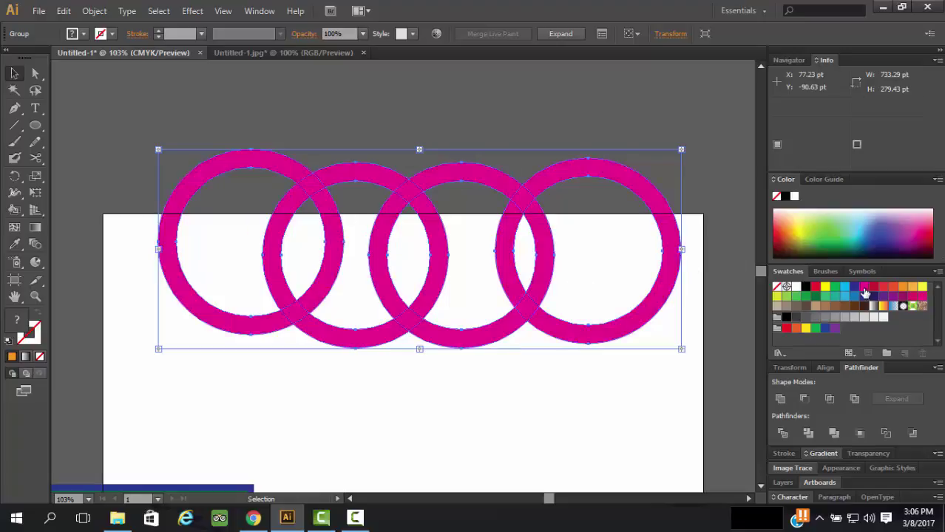
key(ctrl+z)
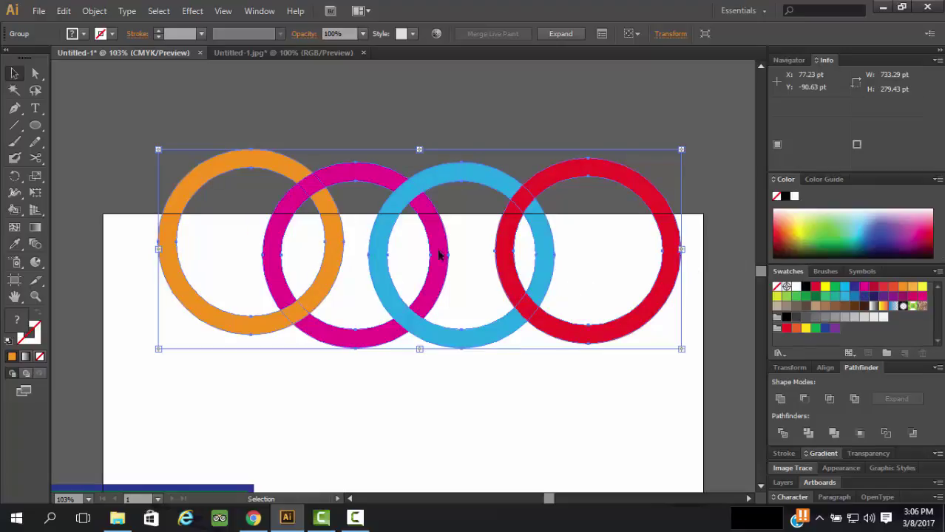
click(14, 210)
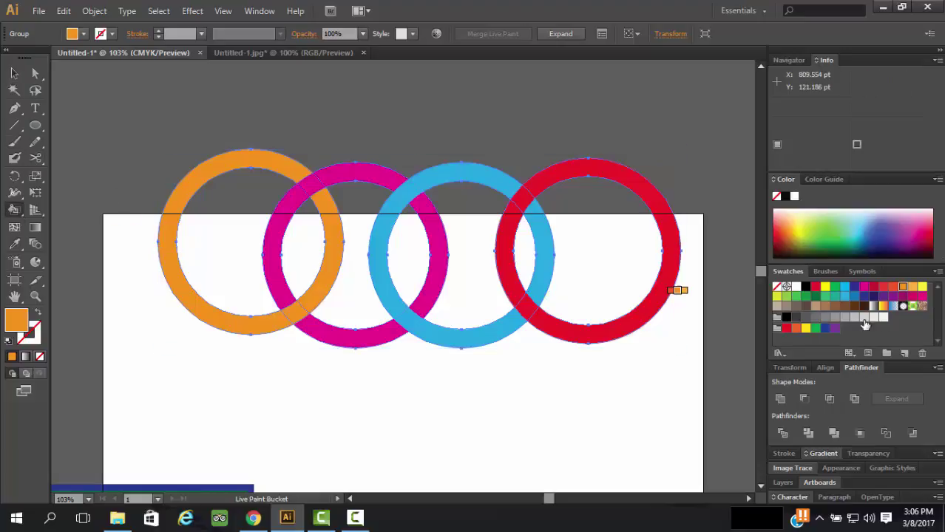
click(866, 290)
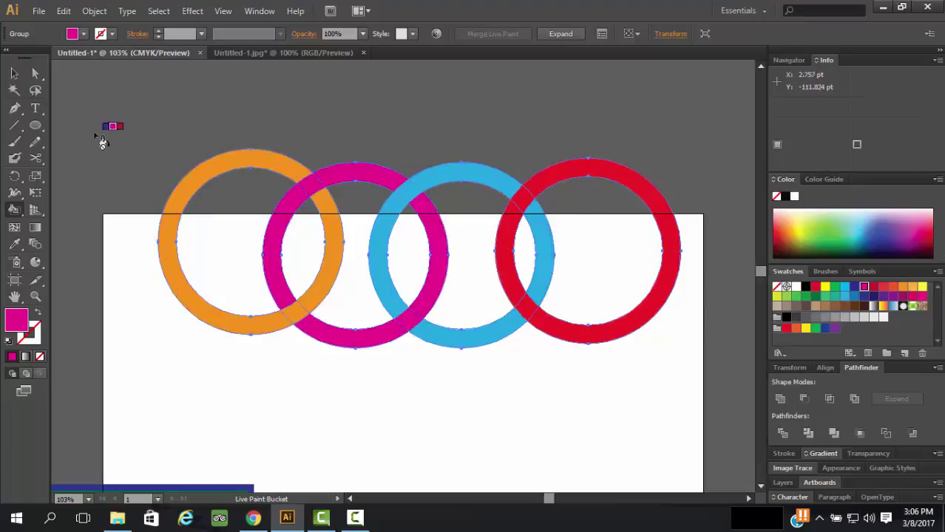
click(14, 73)
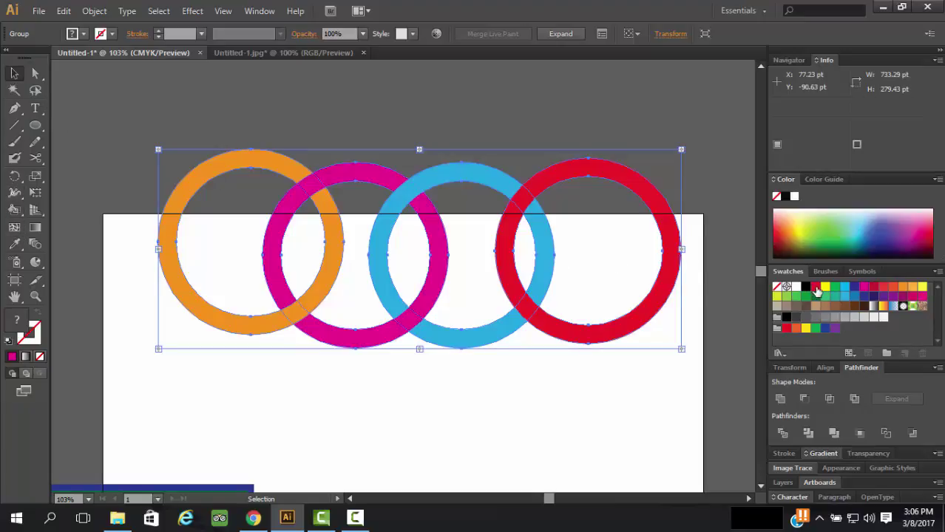
Paint the lower overlap of the blue and red rings cyan with the Live Paint Bucket and deselect the group.
click(14, 210)
click(815, 287)
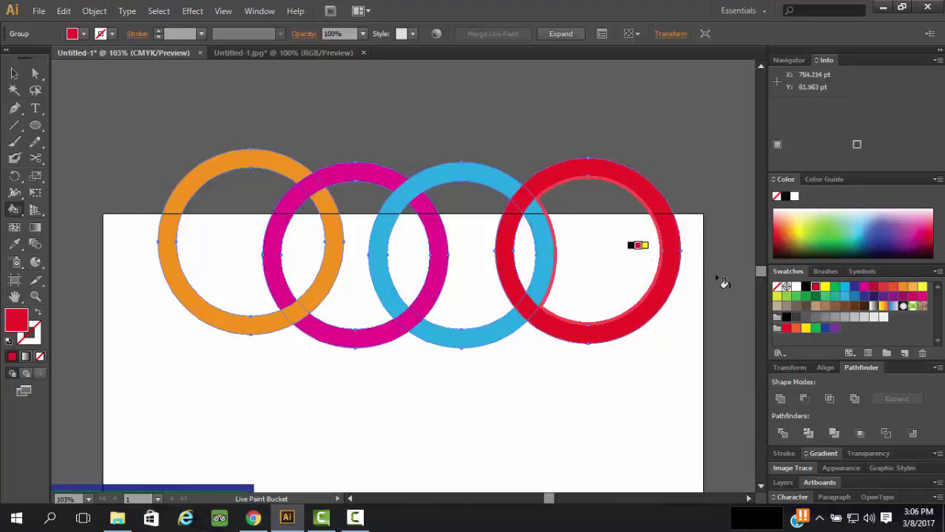
click(844, 287)
click(532, 310)
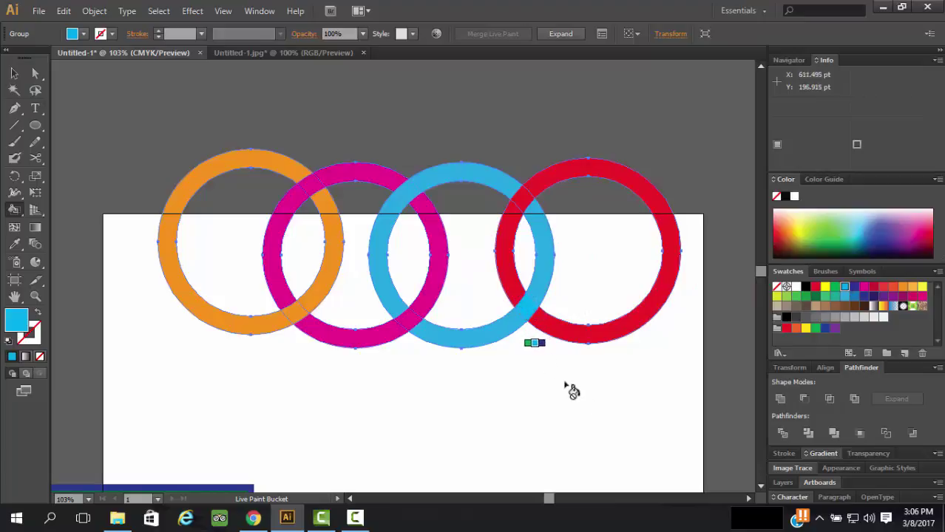
click(13, 74)
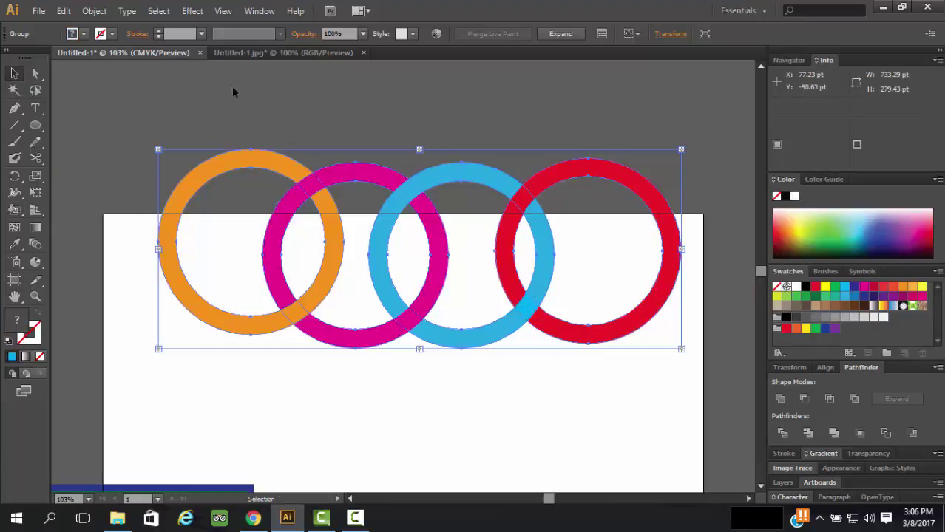
click(334, 88)
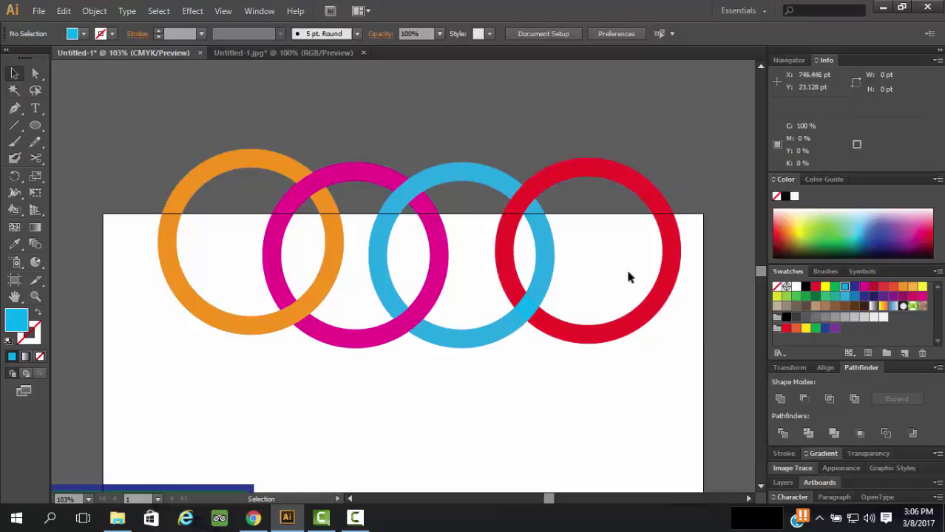
Move the ring group about 114 pt down and 4 pt left onto the artboard.
drag(203, 148, 537, 399)
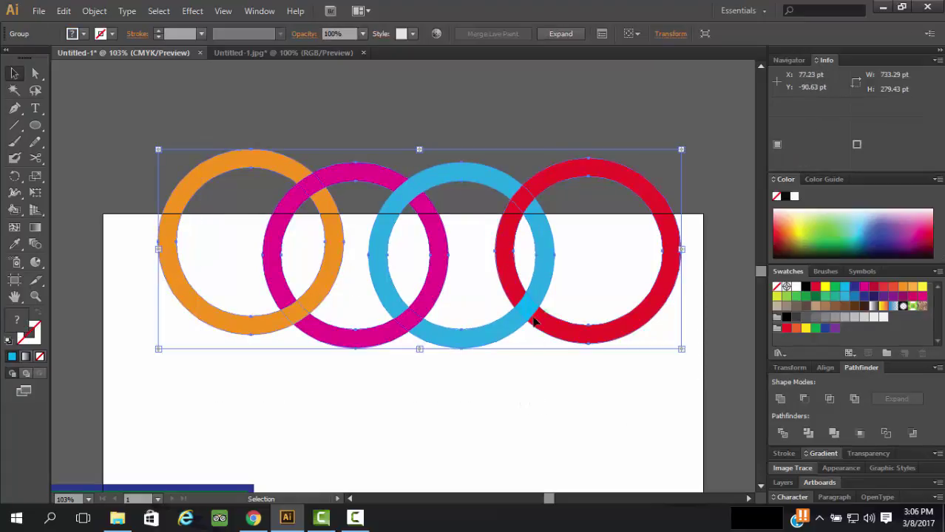
drag(529, 328, 527, 413)
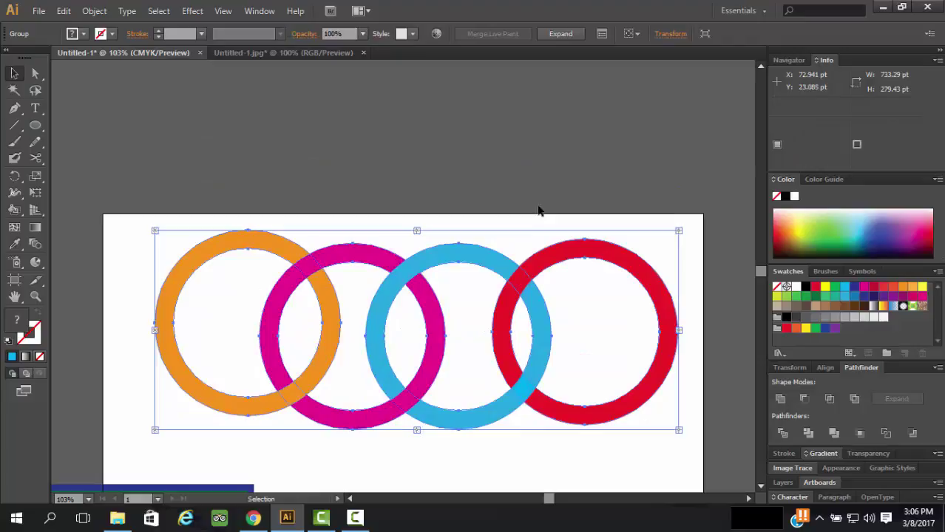
scroll(537, 201, down, 1)
click(525, 167)
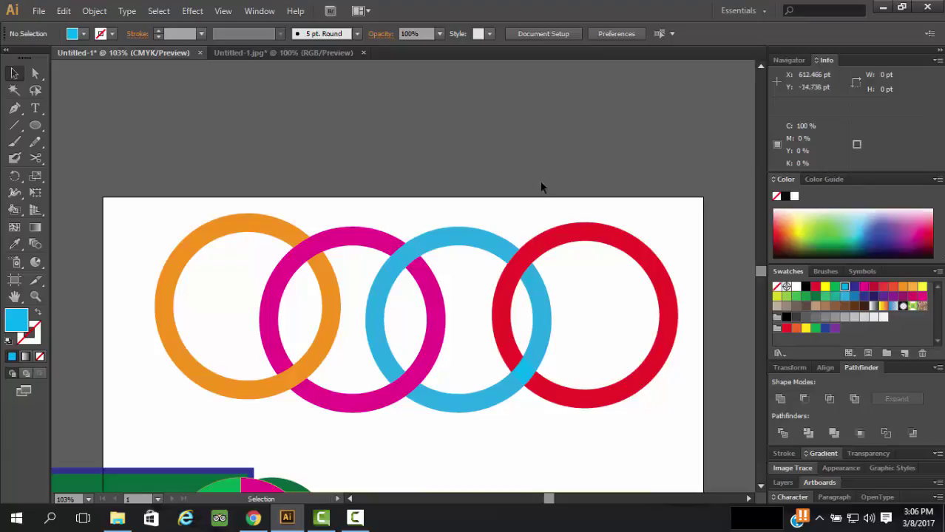
Select the Live Paint ring group and display the Align options.
scroll(544, 184, down, 3)
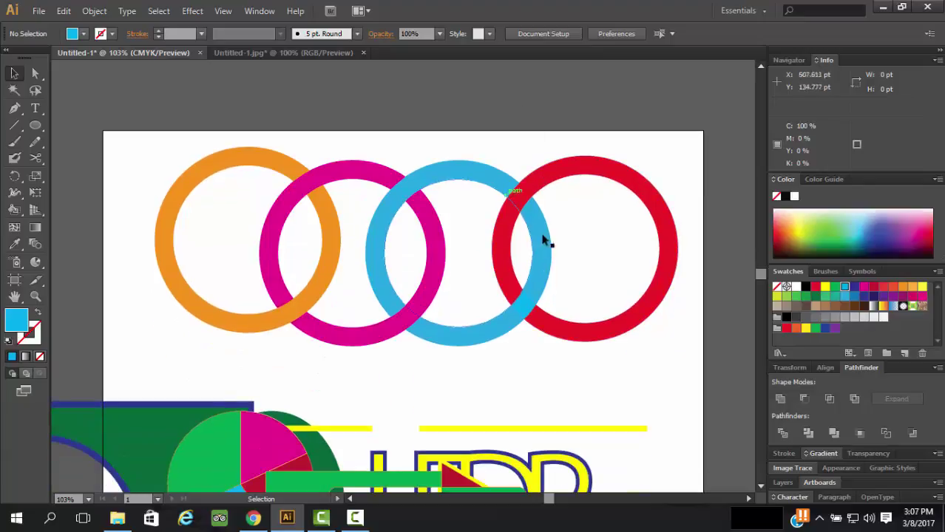
drag(611, 367, 236, 222)
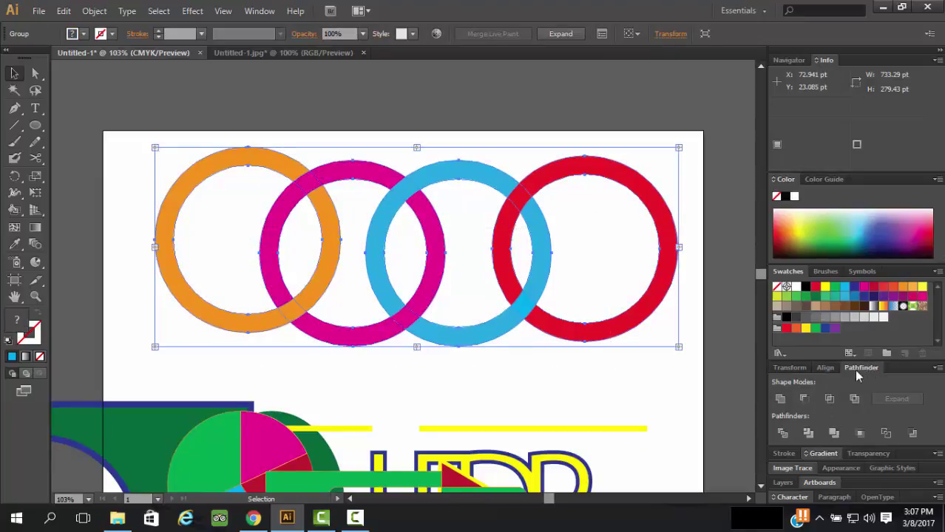
click(825, 368)
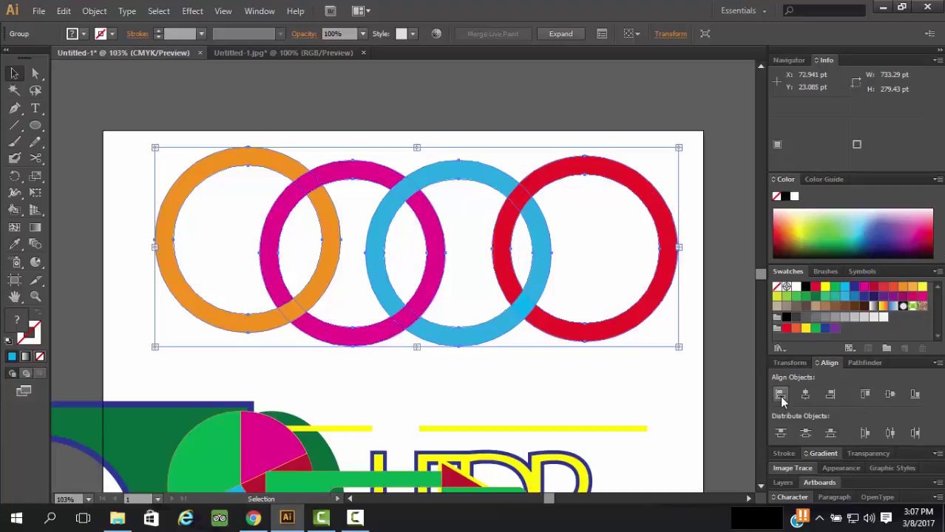
click(375, 93)
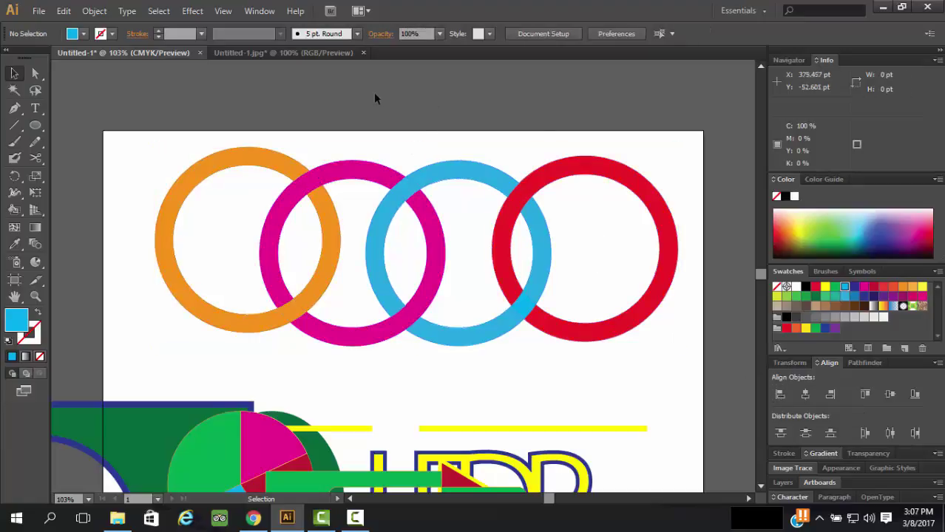
drag(619, 148, 222, 307)
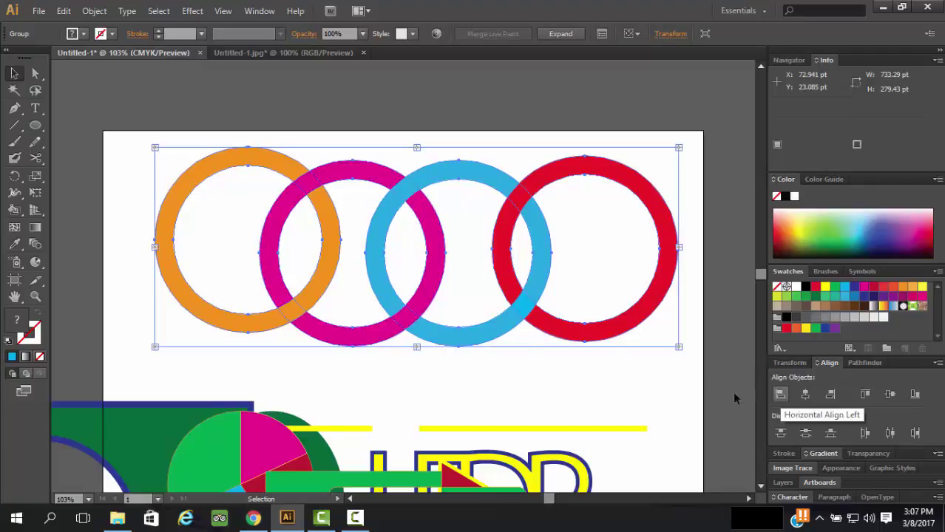
click(613, 366)
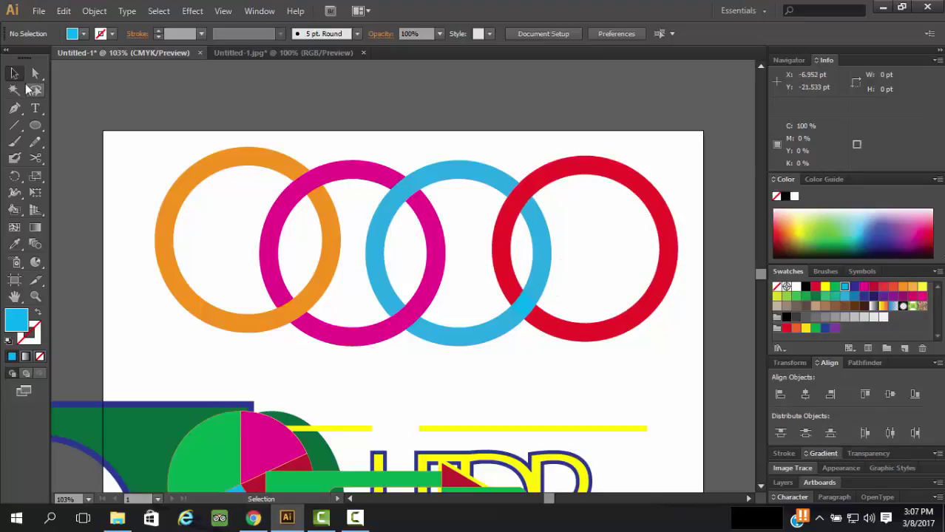
drag(156, 132, 620, 338)
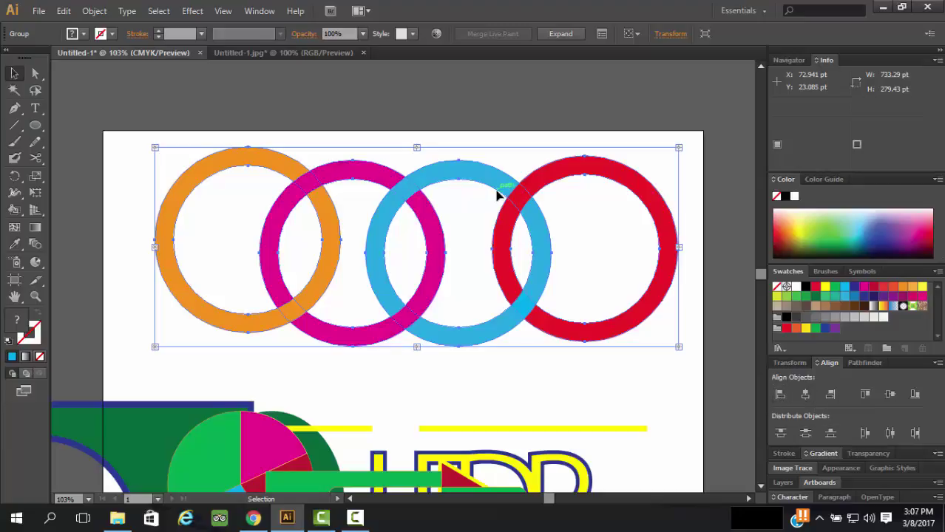
click(418, 104)
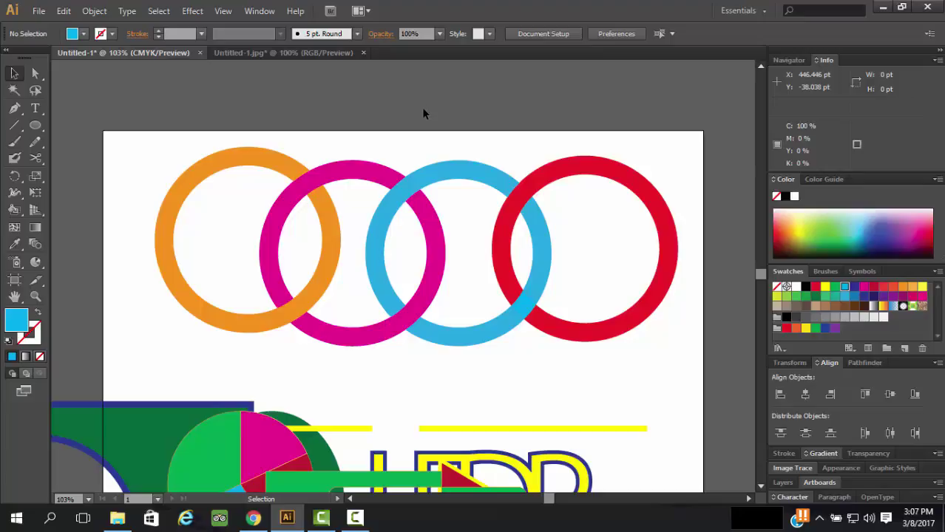
scroll(469, 133, down, 3)
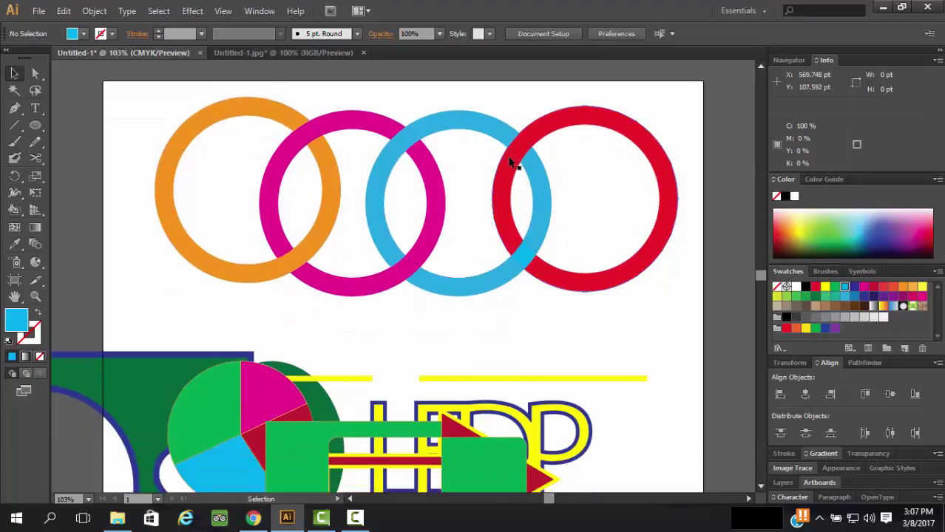
click(511, 160)
scroll(465, 281, down, 1)
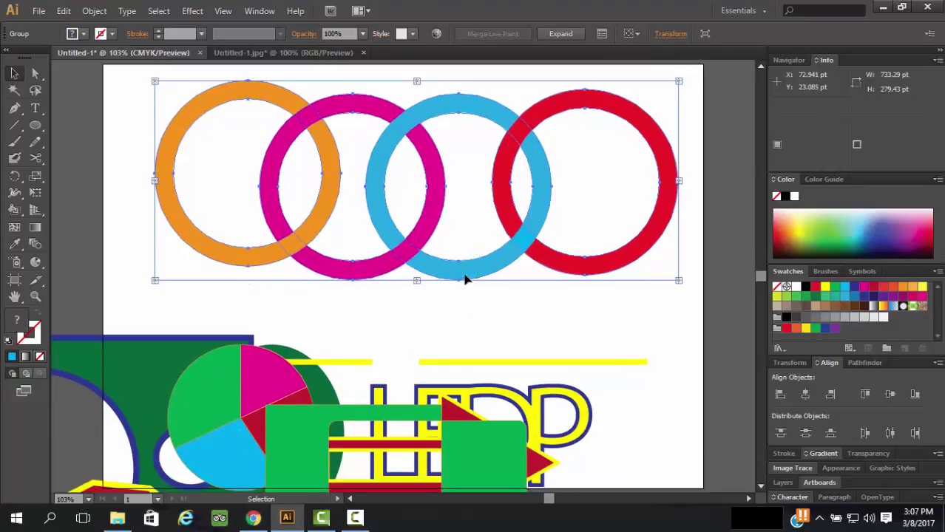
click(505, 298)
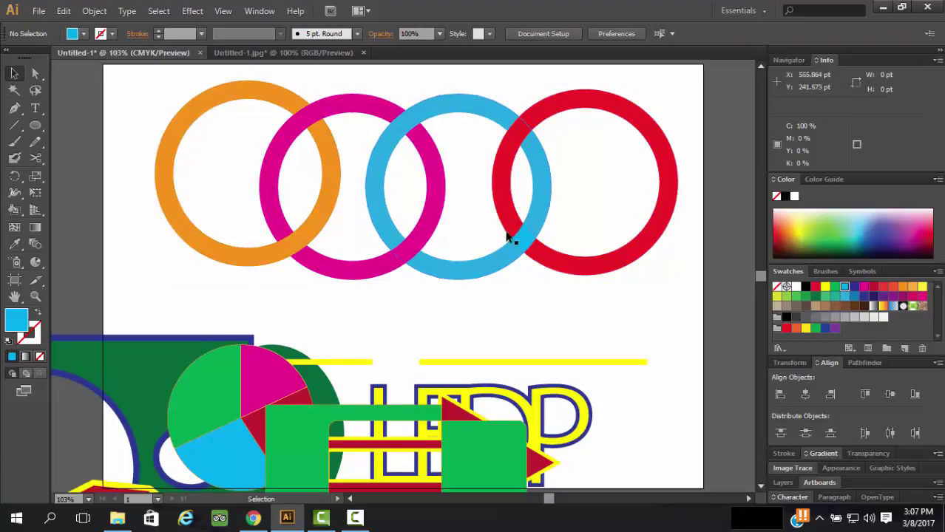
Move the overlapping green shapes off the outlined arrow to the artboard's lower-right corner, and move the arrow up against the rings.
scroll(517, 236, down, 4)
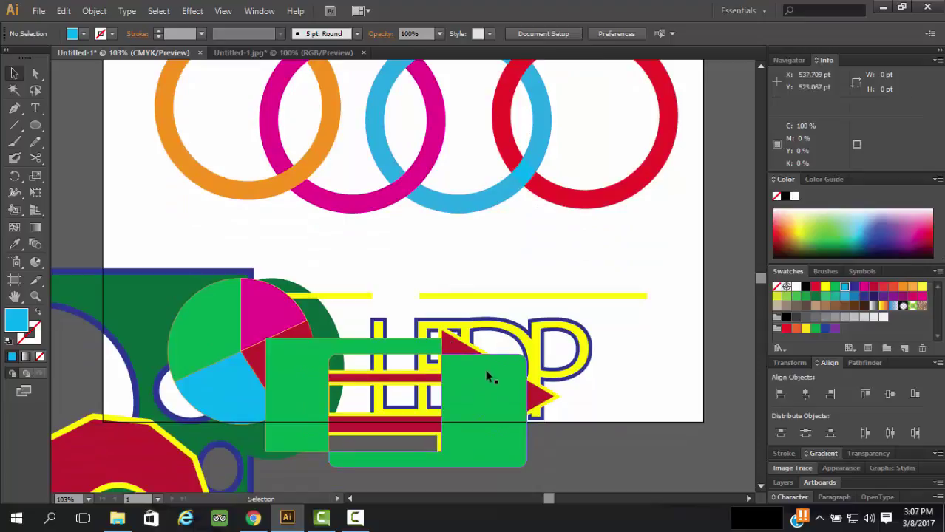
drag(488, 392, 709, 416)
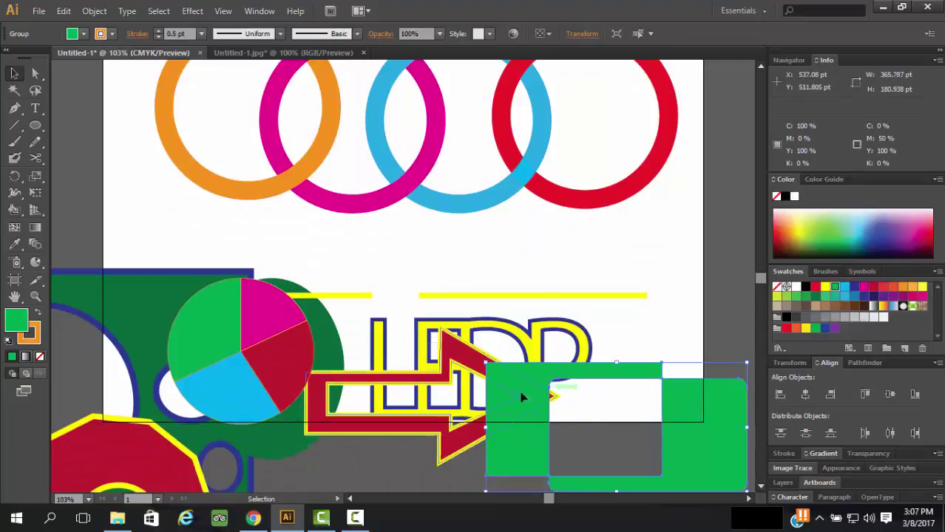
click(451, 357)
drag(452, 358, 439, 202)
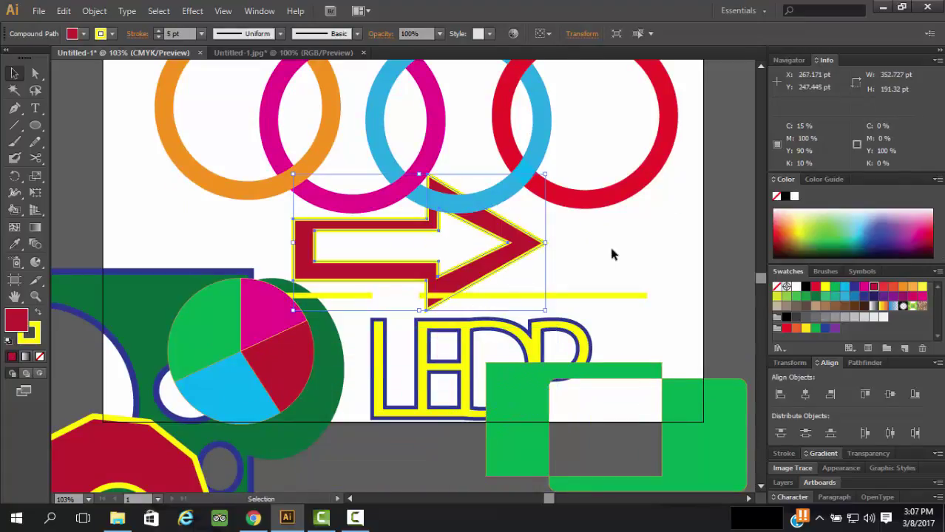
click(607, 244)
Move the outlined red arrow below the red ring, to about X 427 pt, Y 343 pt.
click(513, 257)
scroll(510, 260, up, 1)
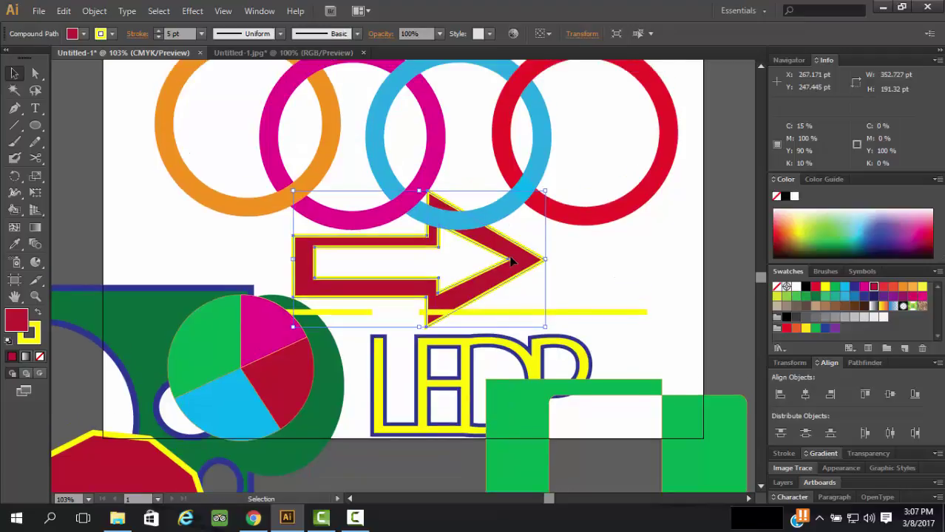
drag(512, 271, 615, 256)
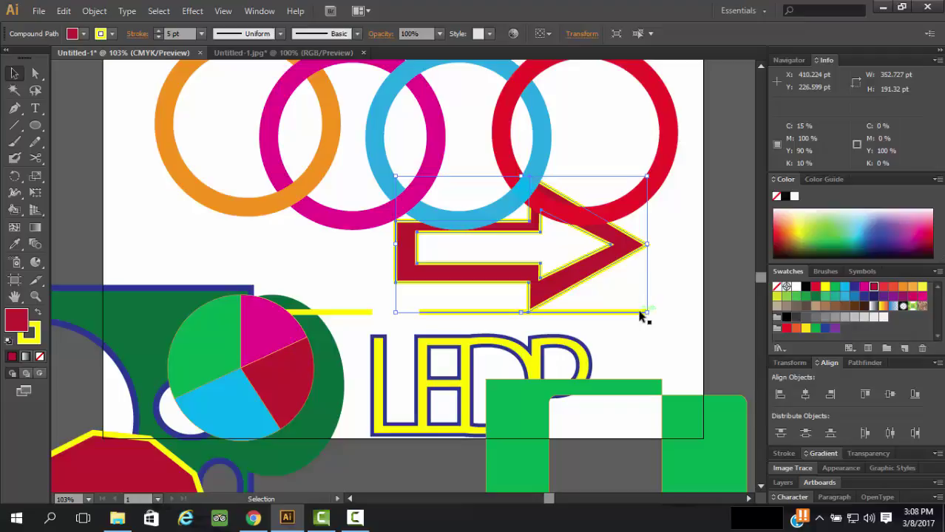
drag(566, 277, 590, 355)
scroll(582, 326, up, 1)
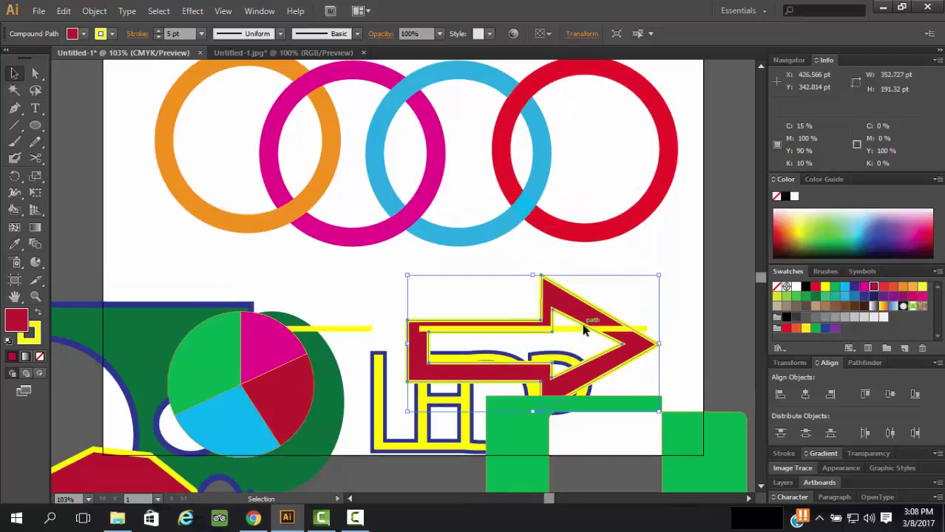
scroll(581, 340, up, 2)
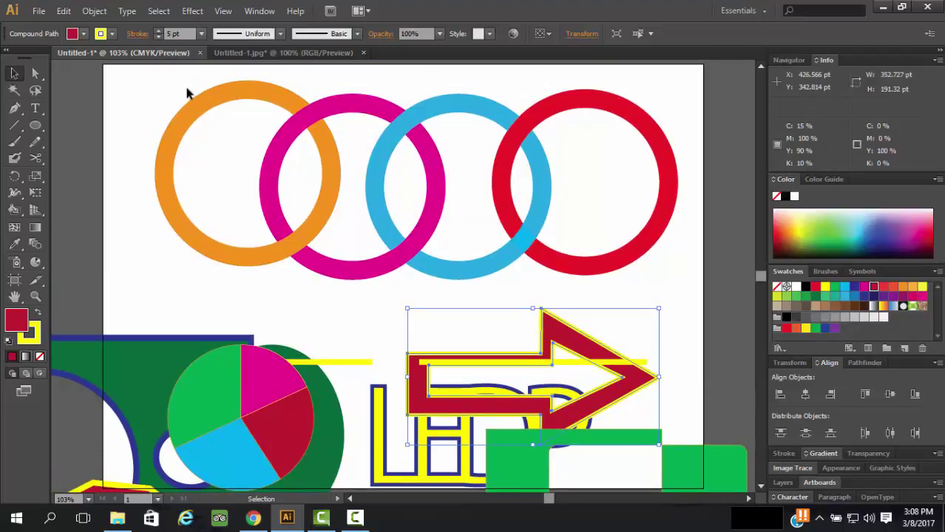
click(587, 237)
scroll(587, 237, up, 2)
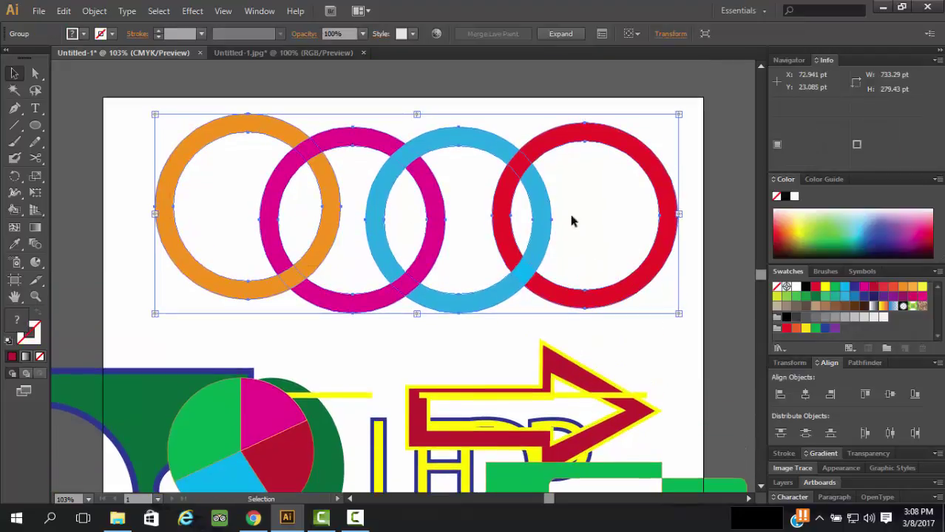
click(477, 108)
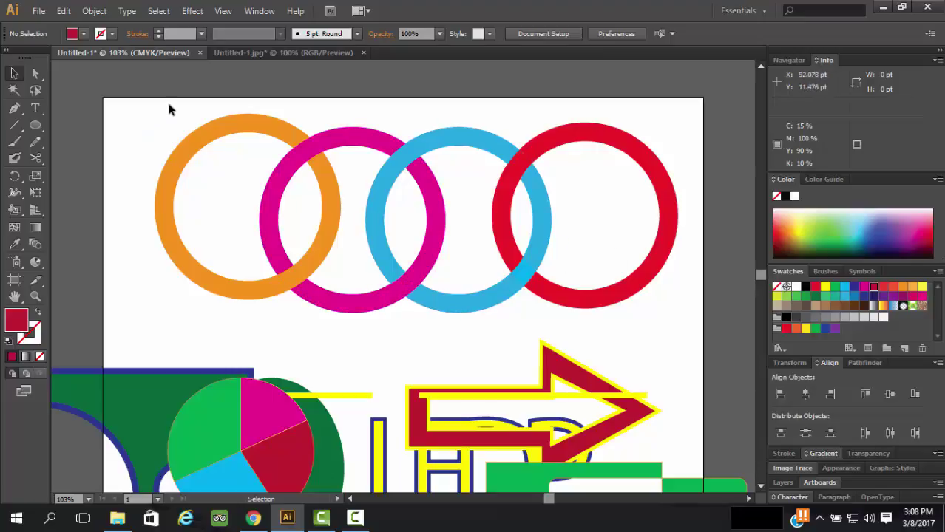
drag(160, 104, 601, 267)
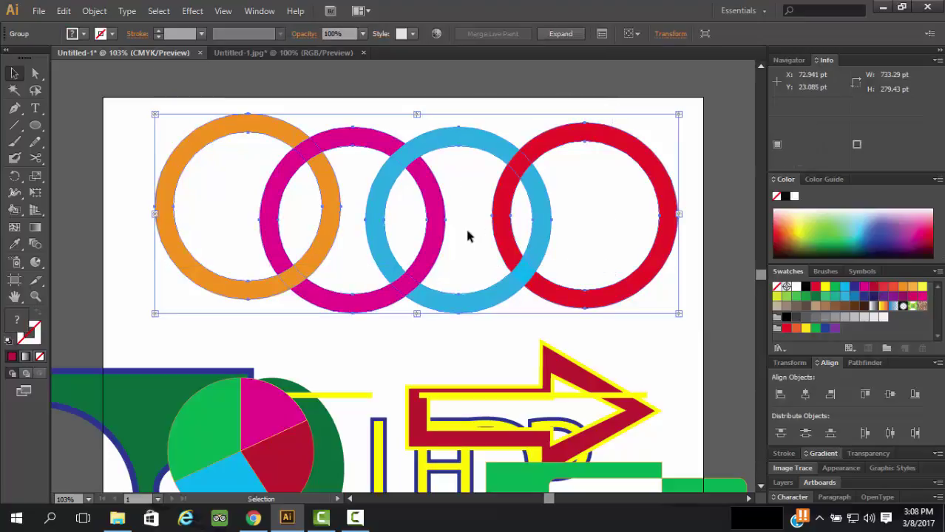
scroll(483, 206, down, 3)
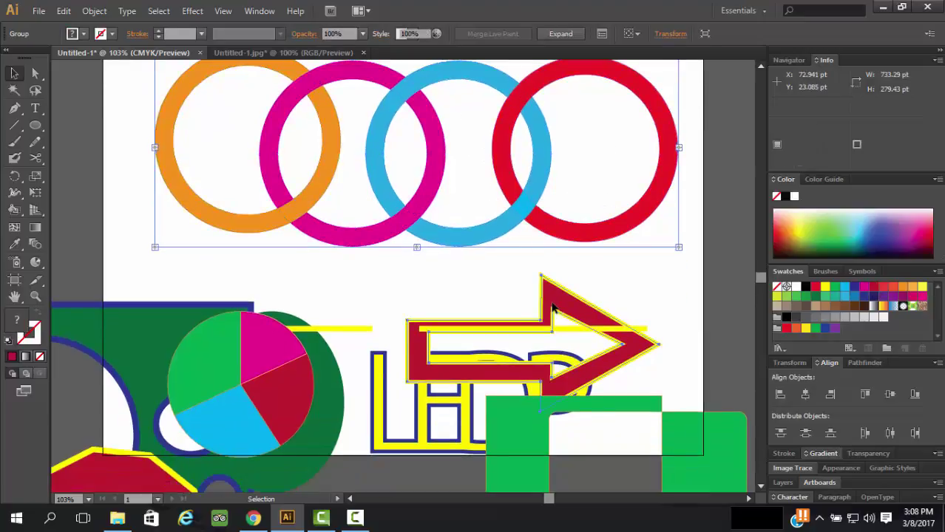
click(551, 301)
scroll(523, 277, up, 3)
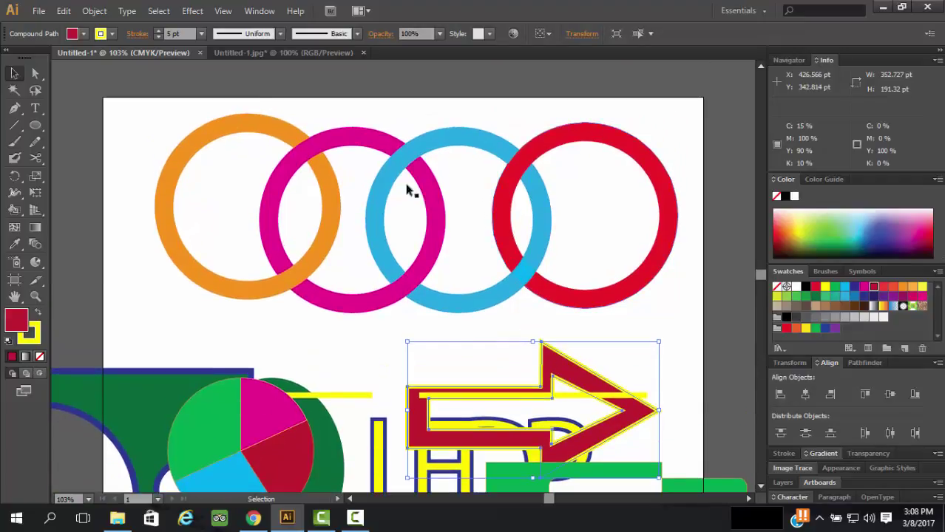
Expand the Live Paint ring group with Object, Fill and Stroke included.
drag(170, 102, 621, 261)
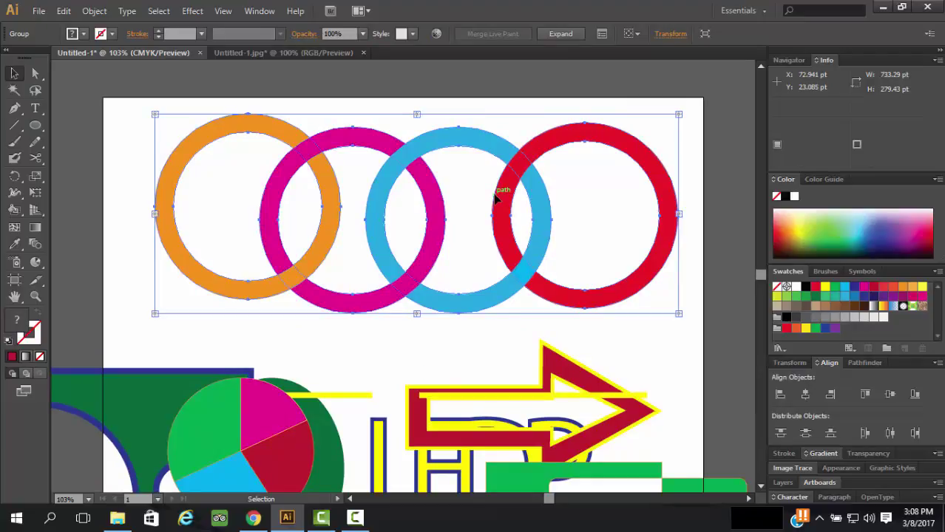
click(95, 10)
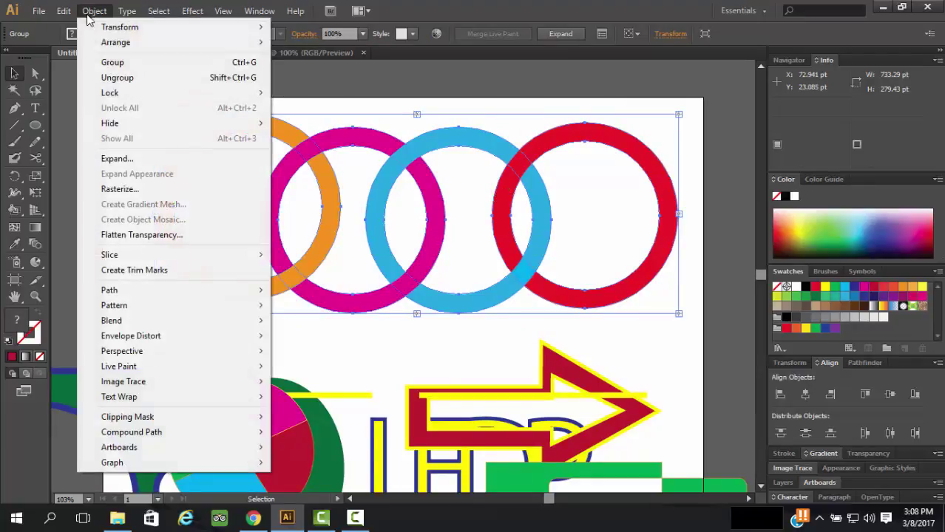
click(130, 157)
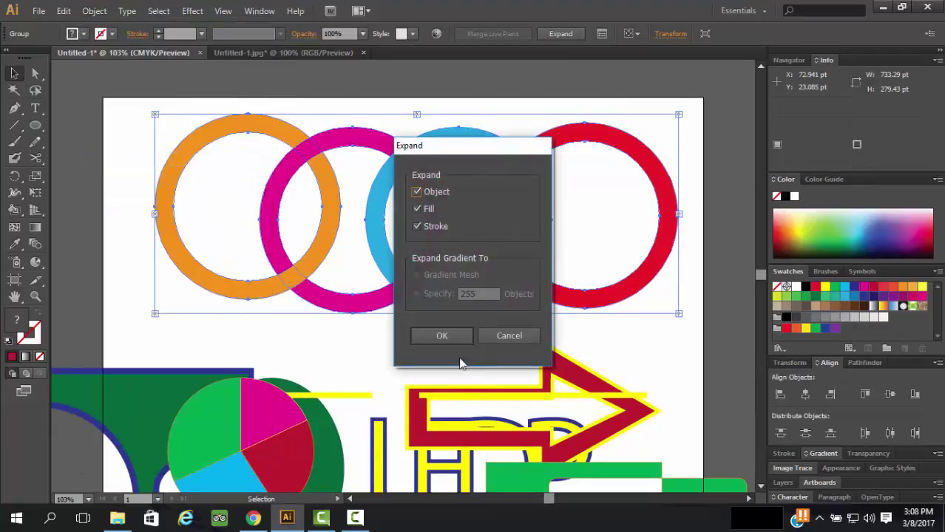
click(447, 335)
click(330, 329)
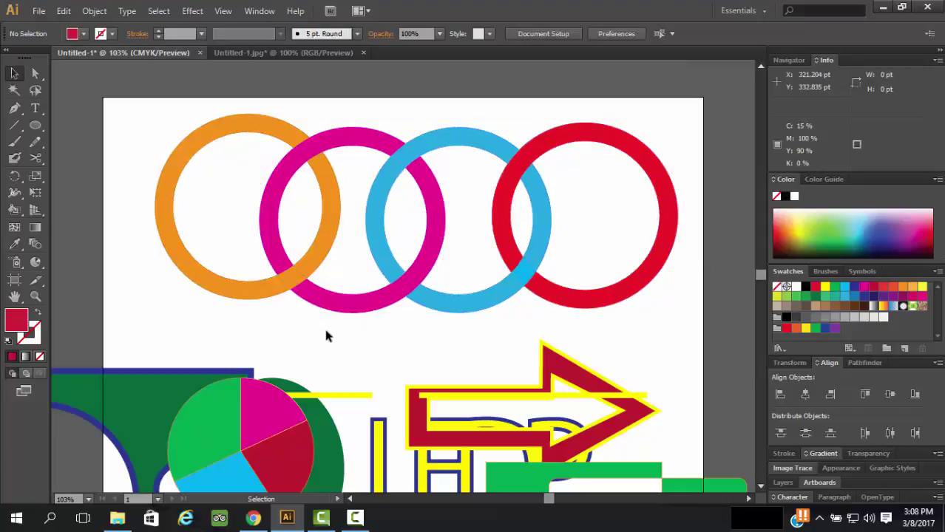
click(292, 279)
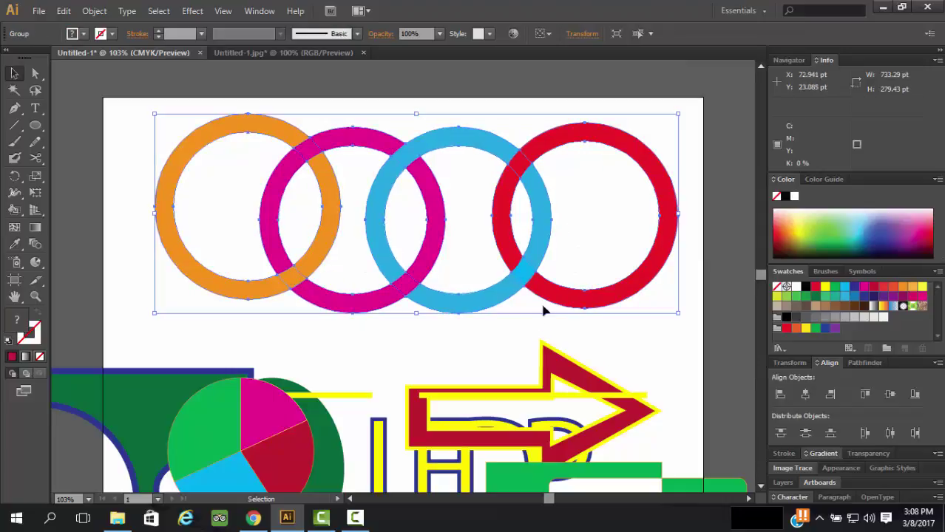
click(509, 343)
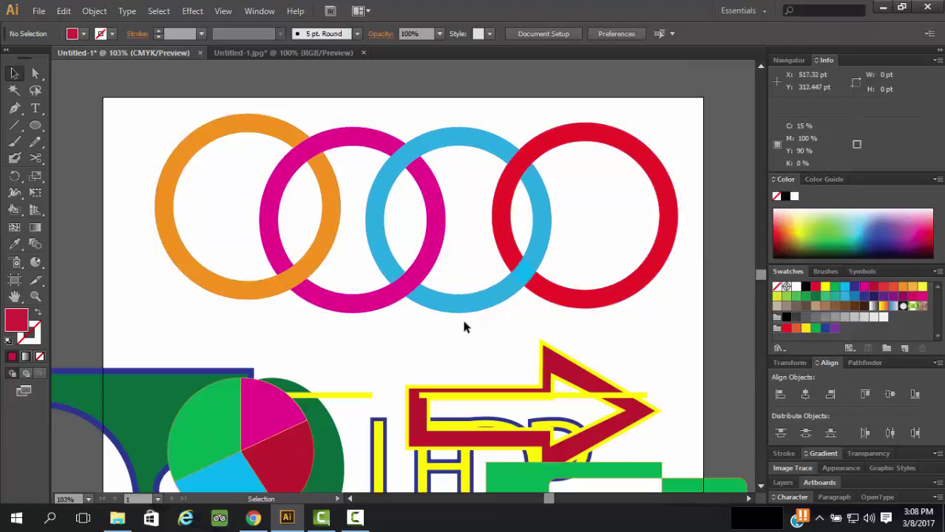
Scale the expanded ring group proportionally to roughly half its size and place it just above the pie graph.
click(292, 279)
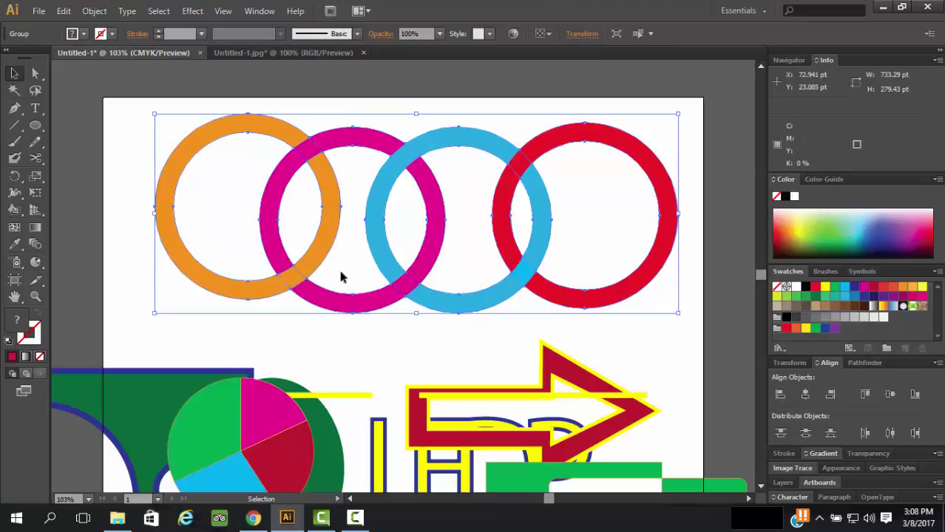
scroll(523, 214, up, 2)
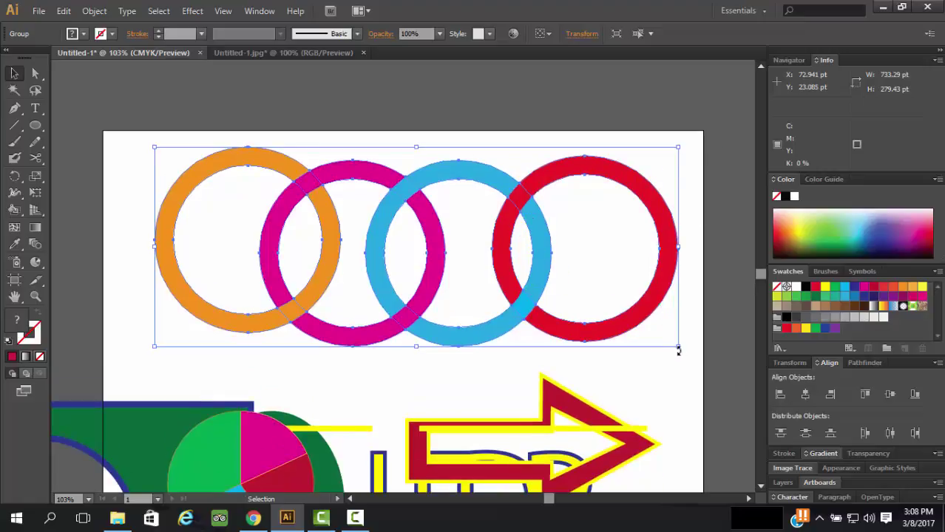
drag(677, 347, 434, 252)
drag(347, 222, 362, 348)
click(588, 262)
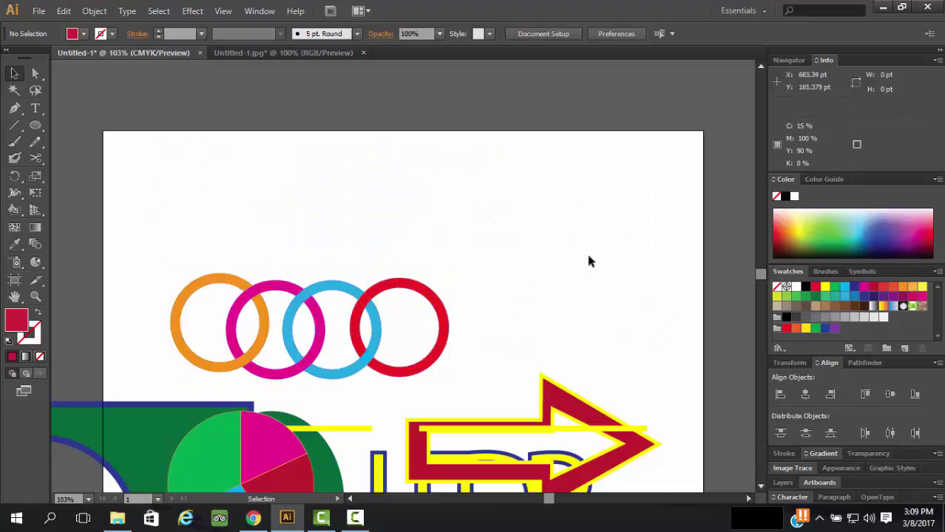
Draw a crimson circle about 126 pt in diameter over the artboard's upper-left corner with the Ellipse tool.
scroll(588, 245, down, 3)
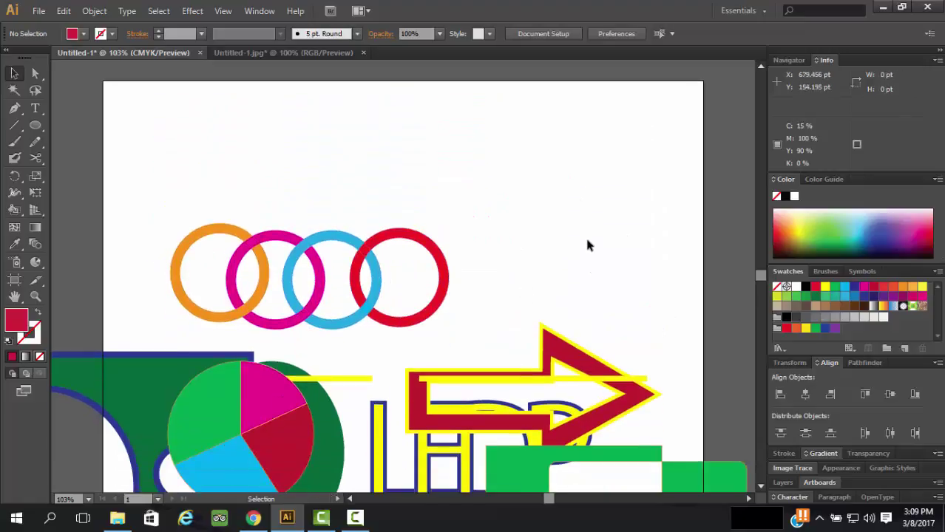
click(35, 125)
drag(159, 109, 199, 153)
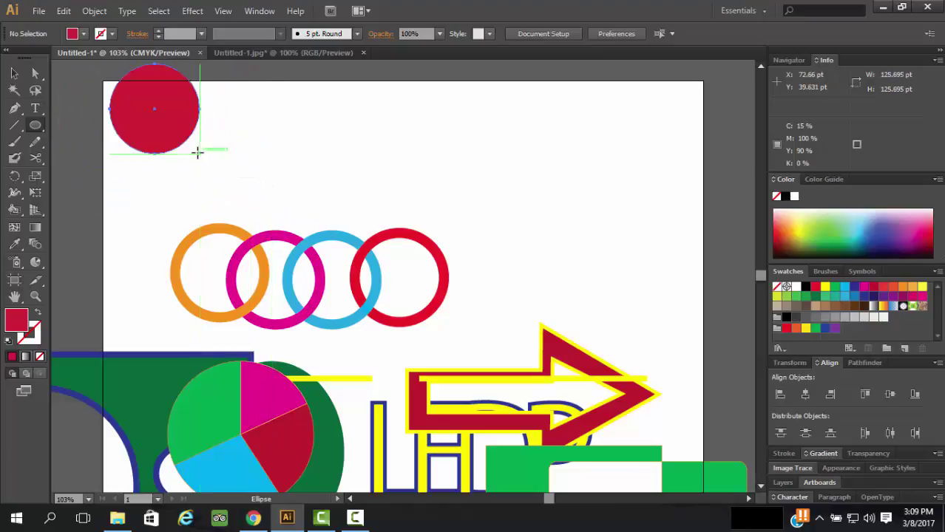
key(v)
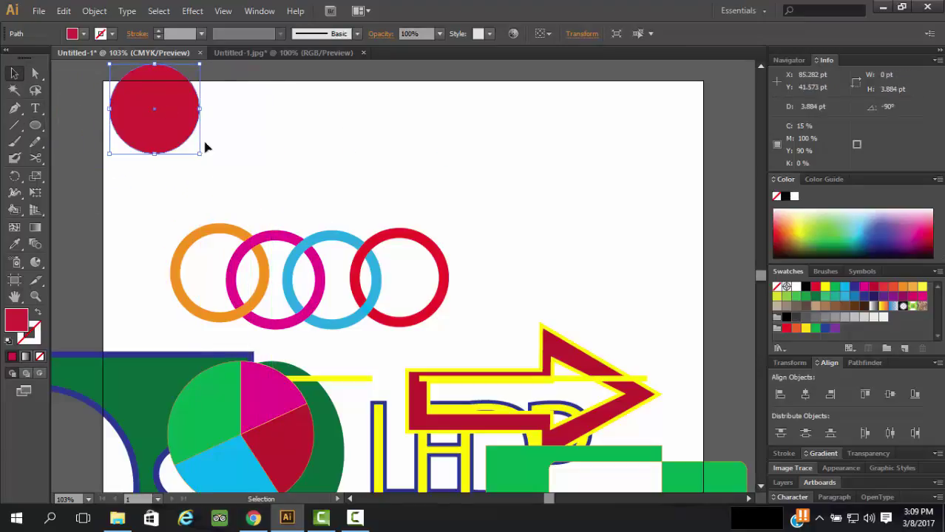
Move the crimson circle fully onto the artboard above the ring group and give it no fill and a 12 pt yellow stroke.
drag(163, 103, 252, 156)
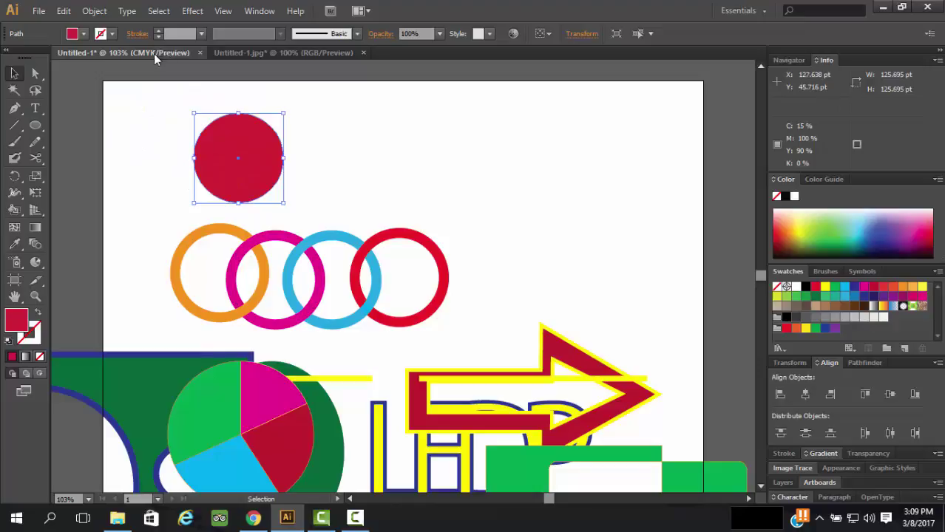
click(39, 359)
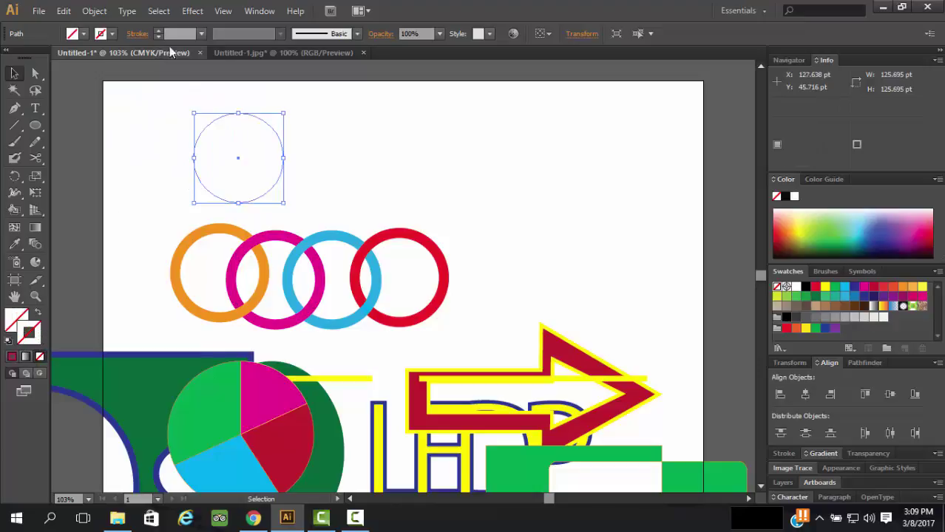
click(158, 31)
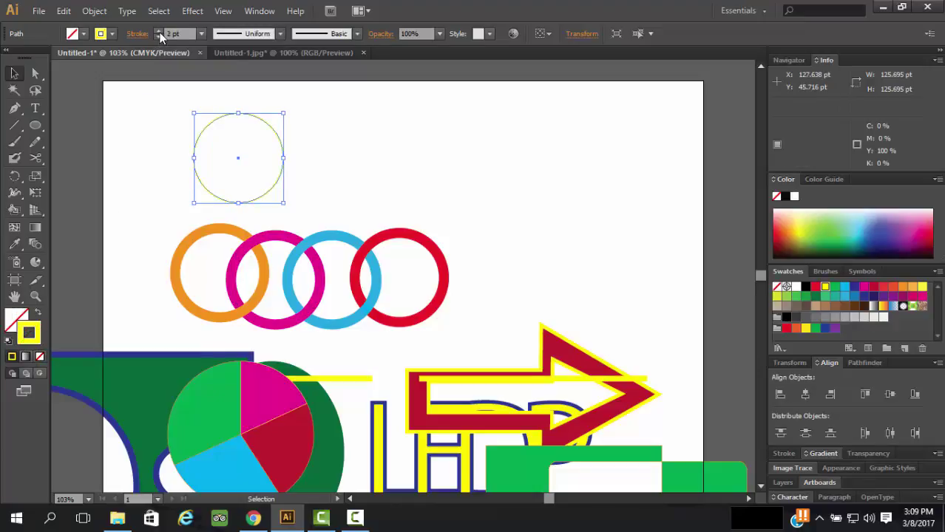
click(159, 32)
click(159, 31)
click(159, 32)
click(159, 32)
click(159, 32)
click(159, 32)
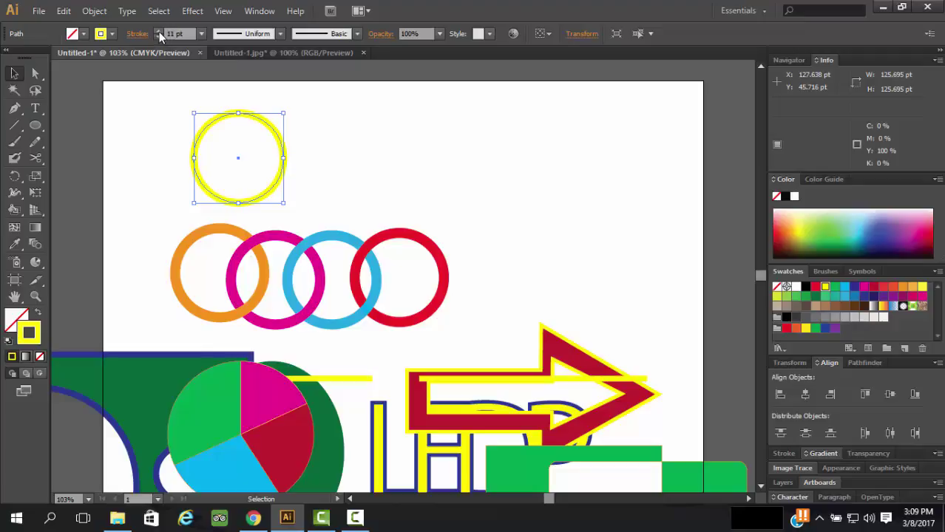
Duplicate the yellow ring three times to form a horizontal row of four overlapping rings.
click(313, 130)
click(283, 160)
drag(285, 155, 454, 174)
click(533, 166)
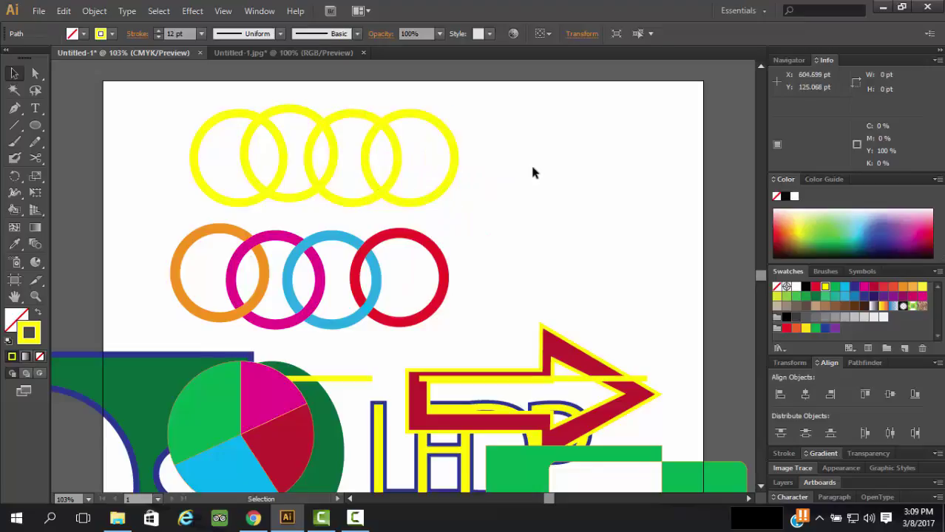
drag(518, 137, 168, 158)
click(515, 157)
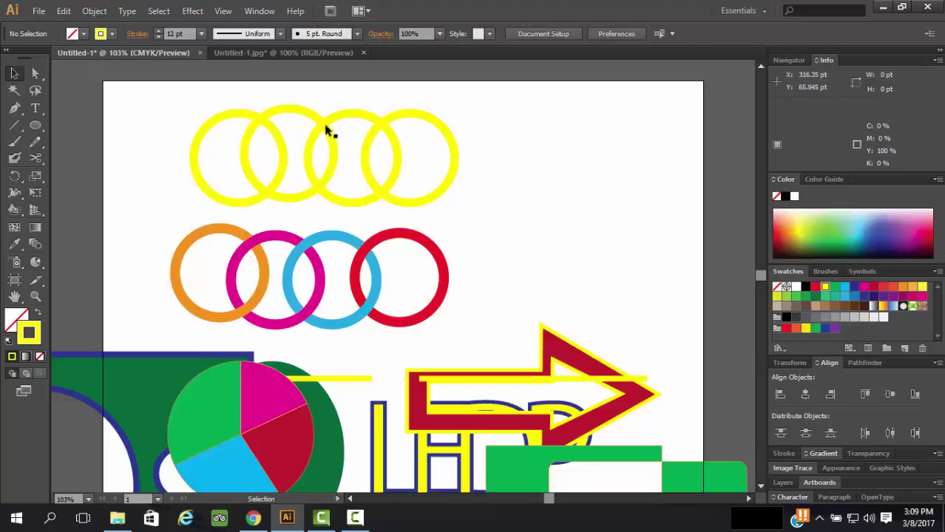
Recolour the strokes of the new row: second ring magenta, third orange-red (C=0 M=80 Y=95 K=0) and fourth dark blue.
click(326, 131)
click(864, 287)
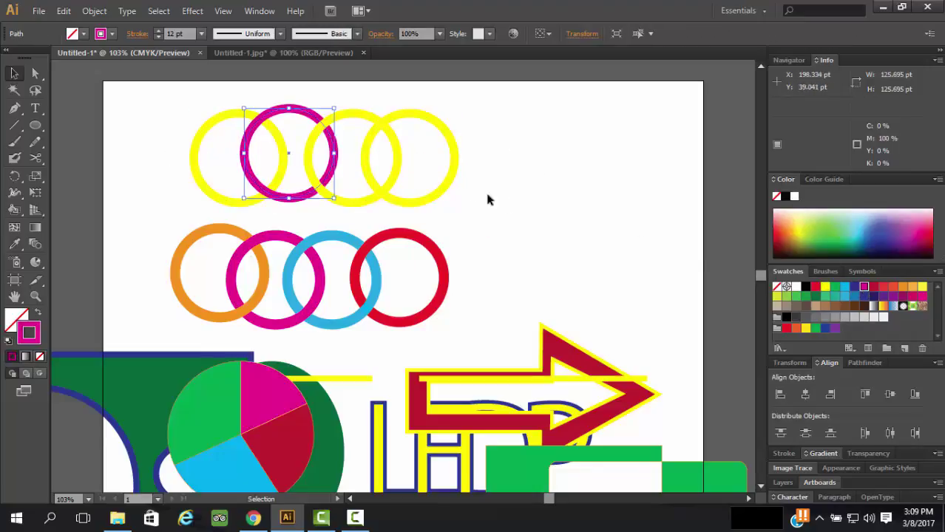
click(399, 173)
click(394, 169)
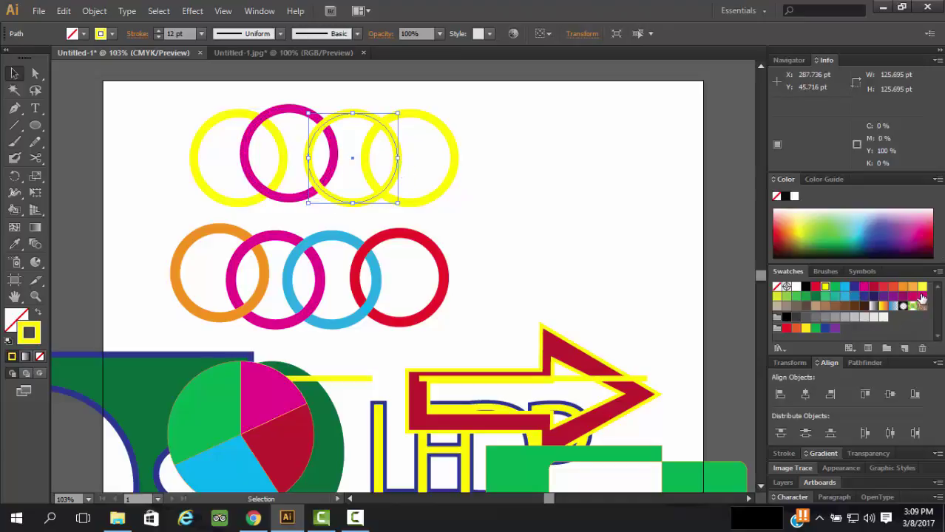
click(897, 289)
click(458, 169)
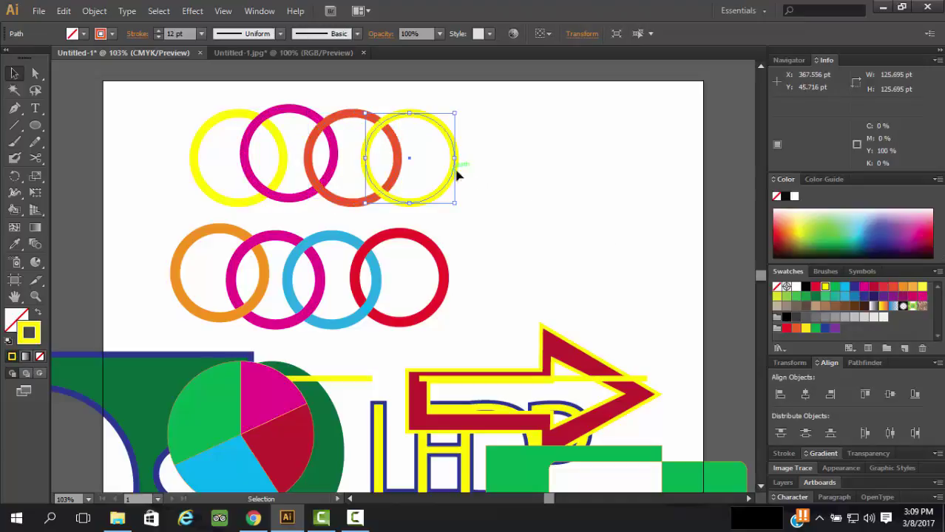
click(922, 288)
click(893, 288)
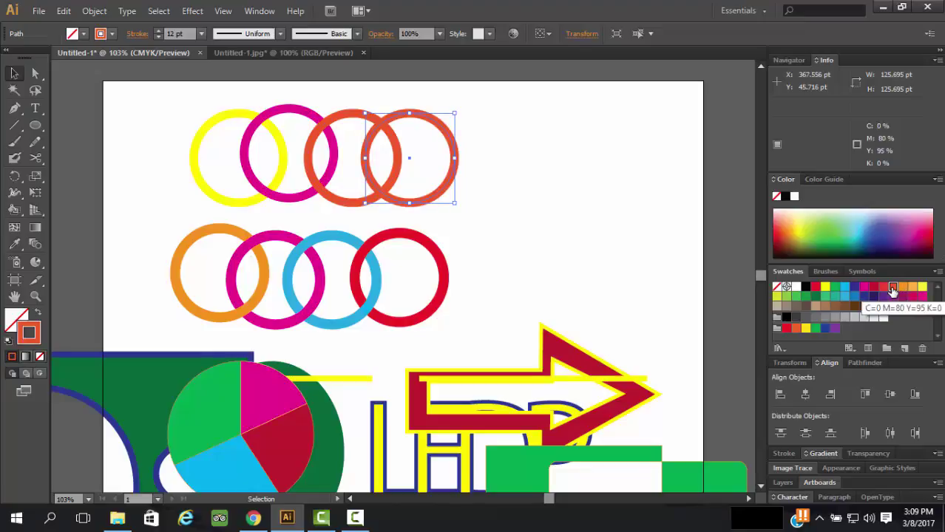
click(854, 286)
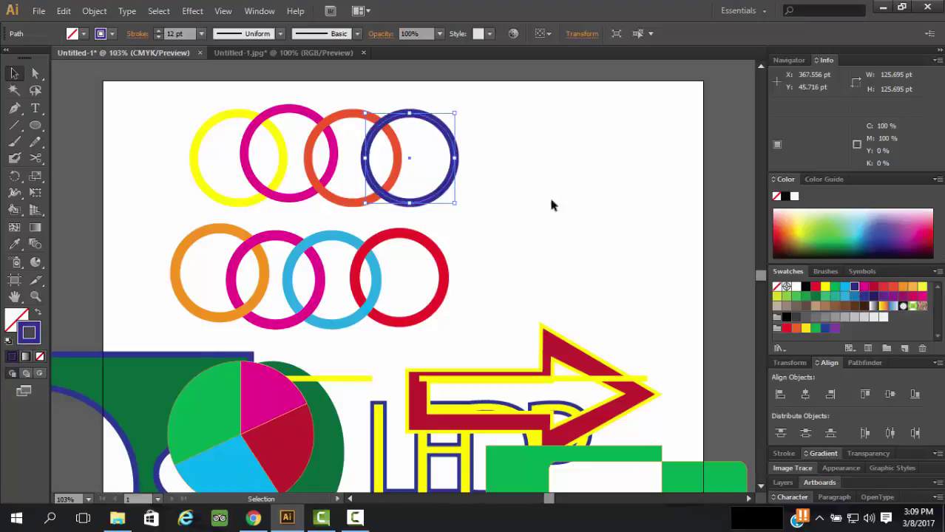
click(521, 165)
Expand the four new rings with Fill and Stroke included.
drag(517, 131, 178, 177)
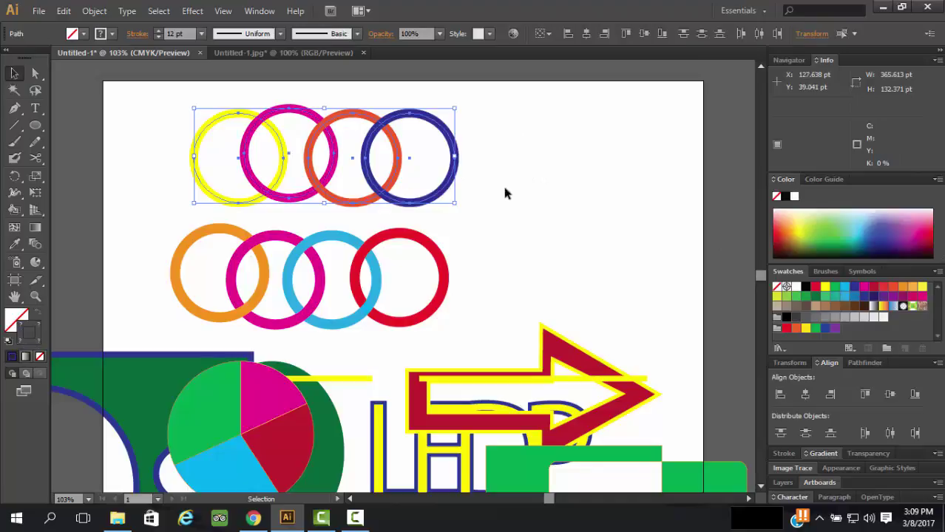
click(94, 10)
click(156, 158)
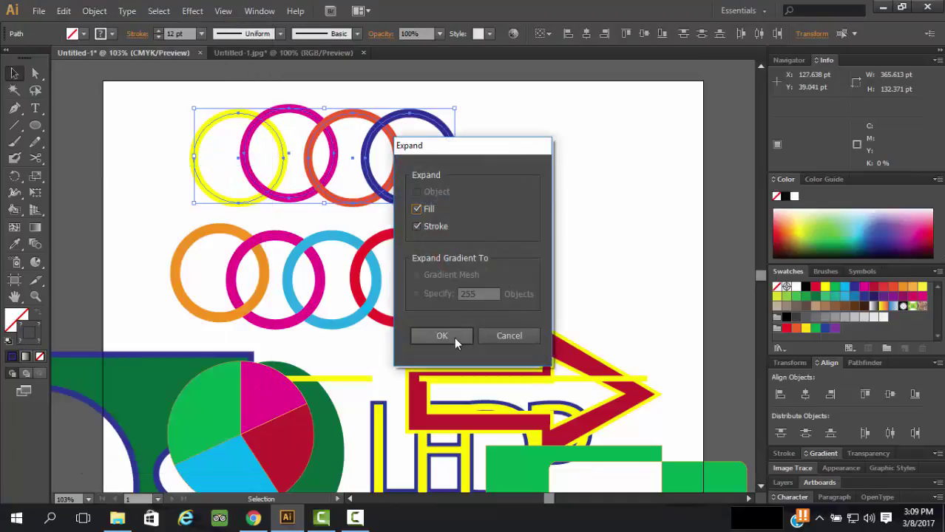
click(459, 335)
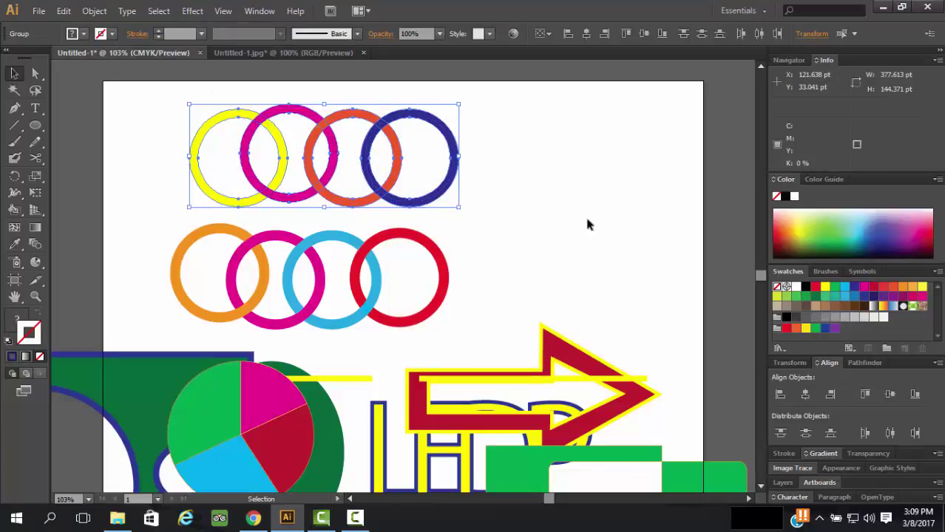
Split the expanded rings at their overlaps with the Pathfinder Divide operation.
click(851, 361)
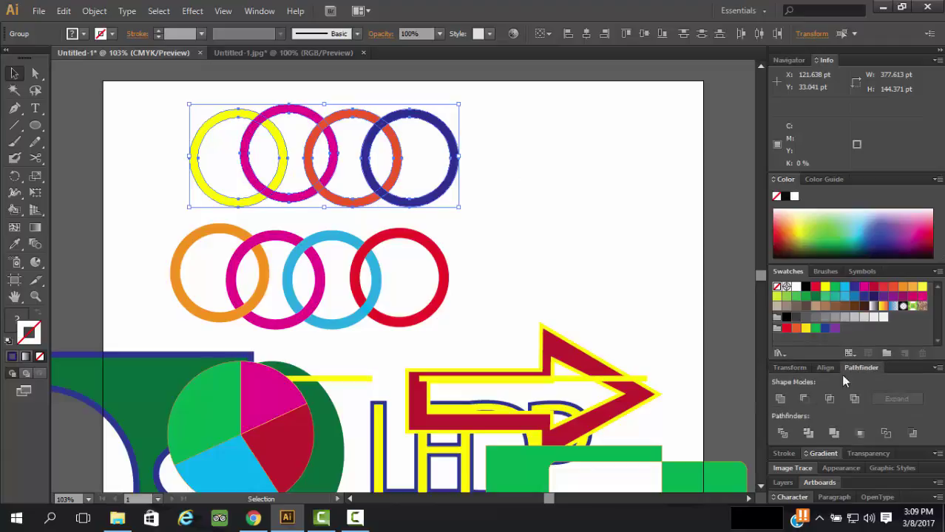
click(784, 433)
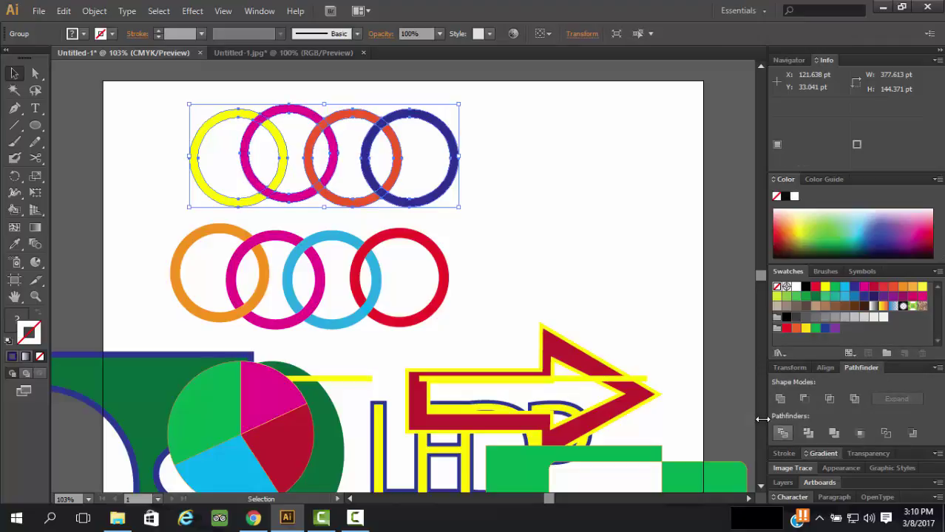
click(507, 180)
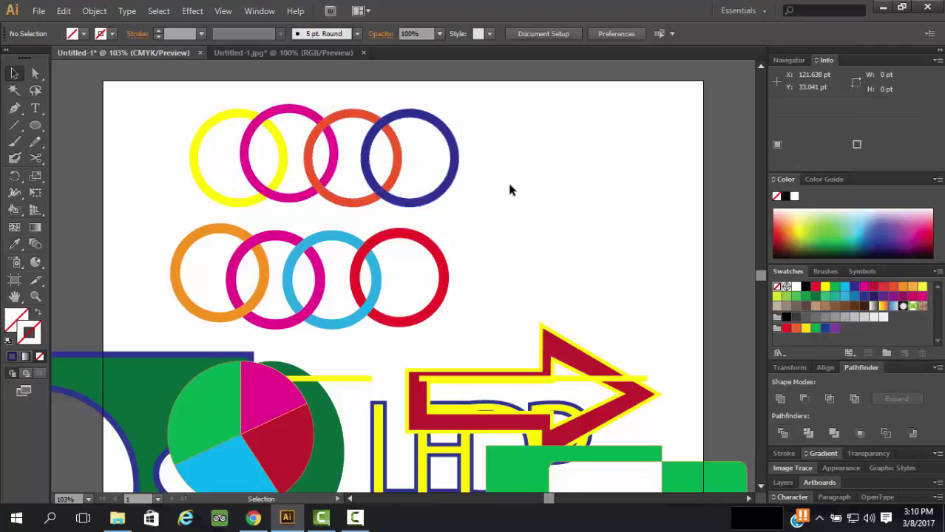
Recolour the lower overlap piece between the yellow and magenta rings with yellow sampled from the first ring.
click(269, 198)
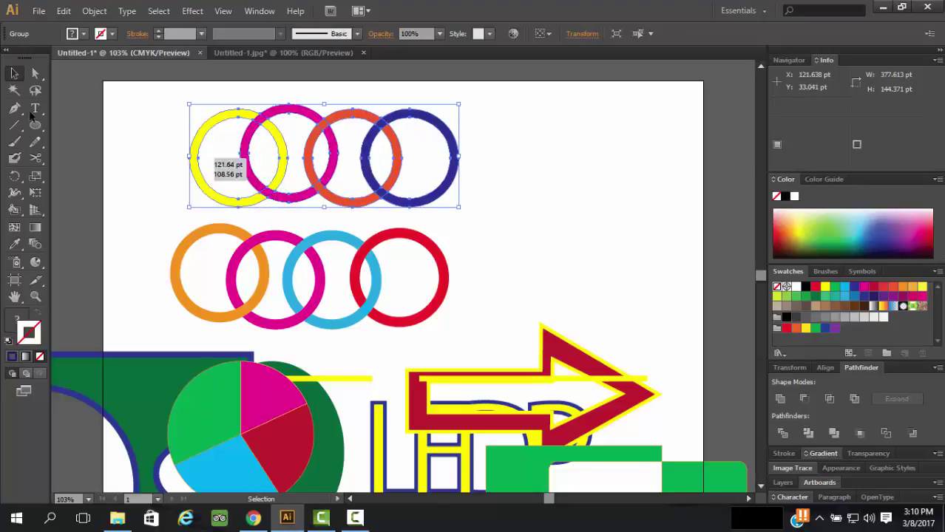
click(34, 73)
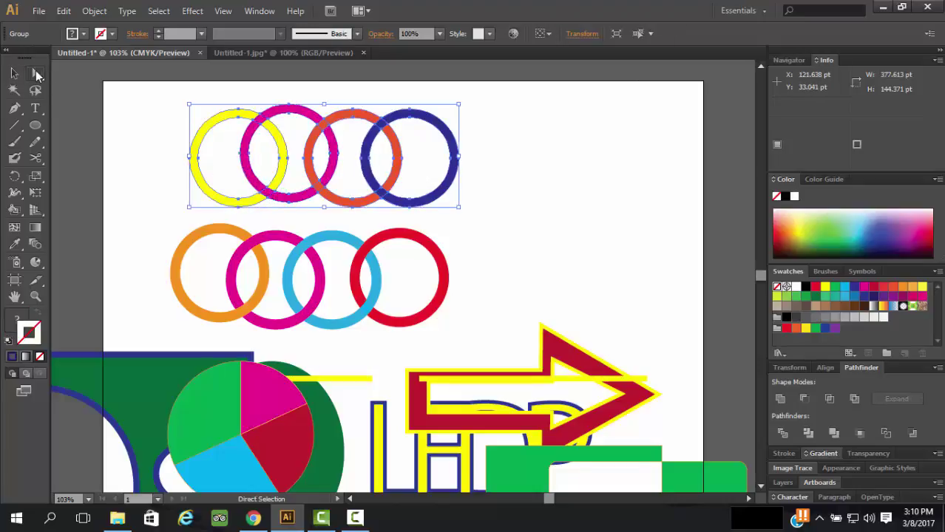
click(268, 191)
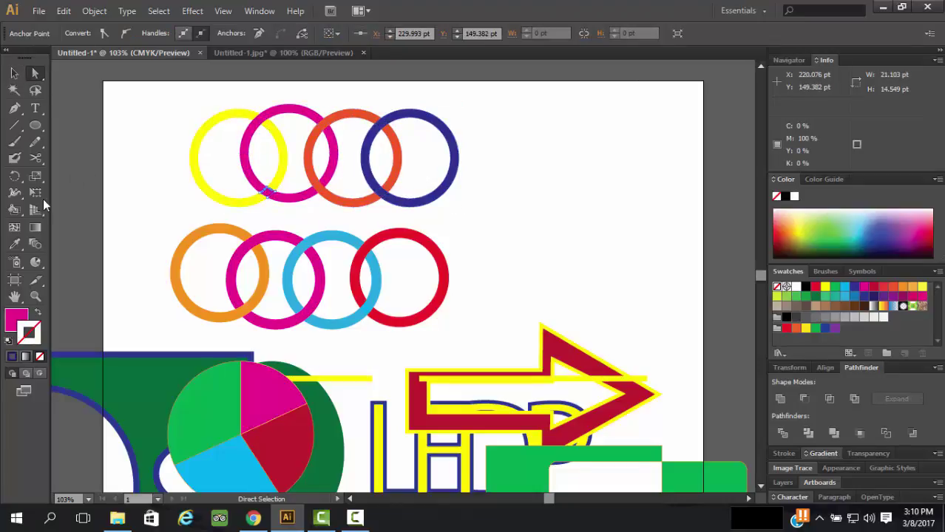
click(14, 244)
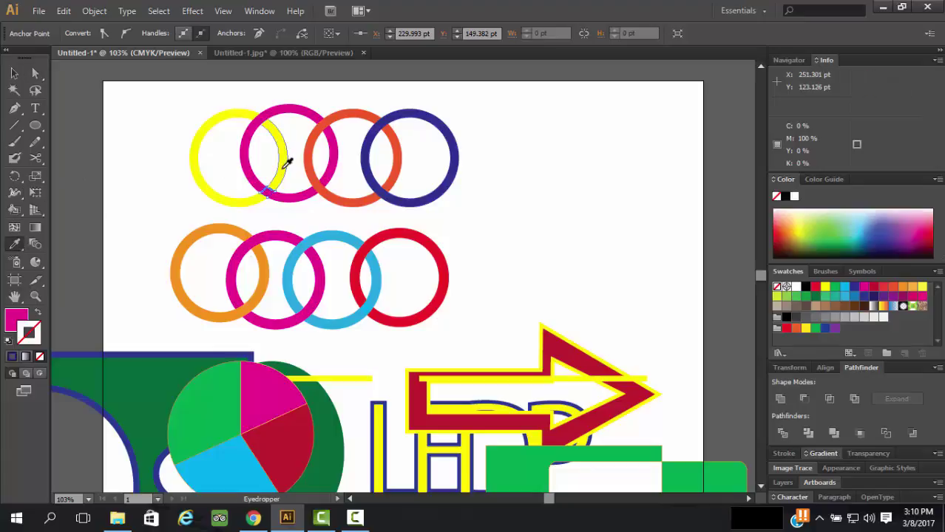
click(287, 163)
click(14, 73)
click(265, 190)
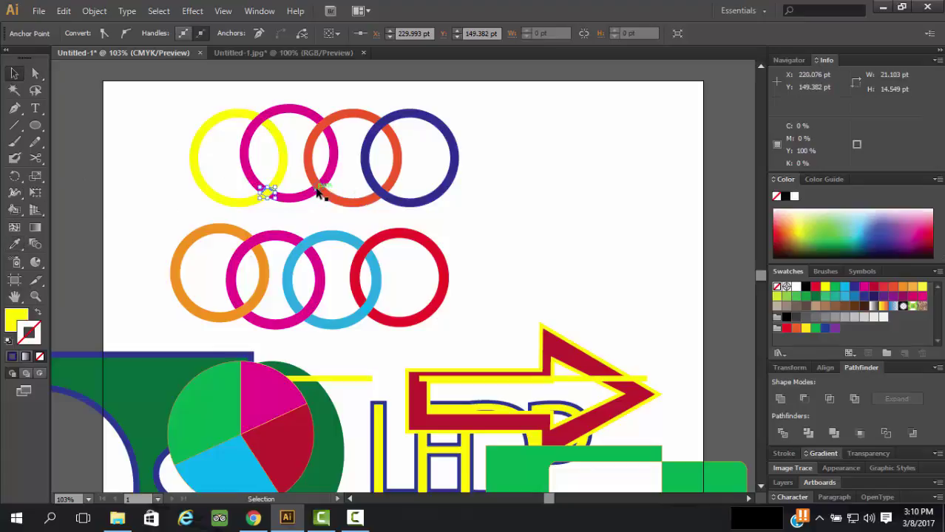
click(263, 186)
click(68, 105)
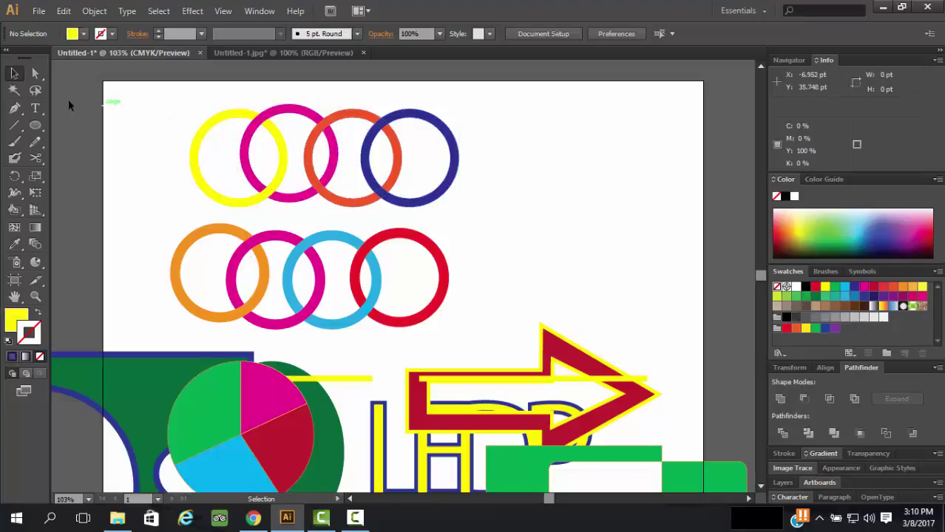
Recolour the lower overlap piece between the magenta and orange-red rings with magenta sampled from the second ring.
click(34, 74)
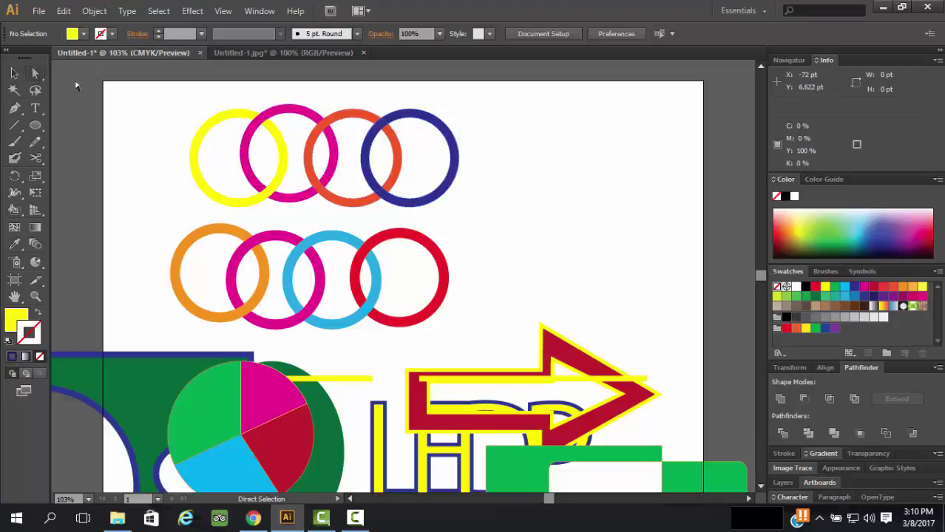
click(319, 190)
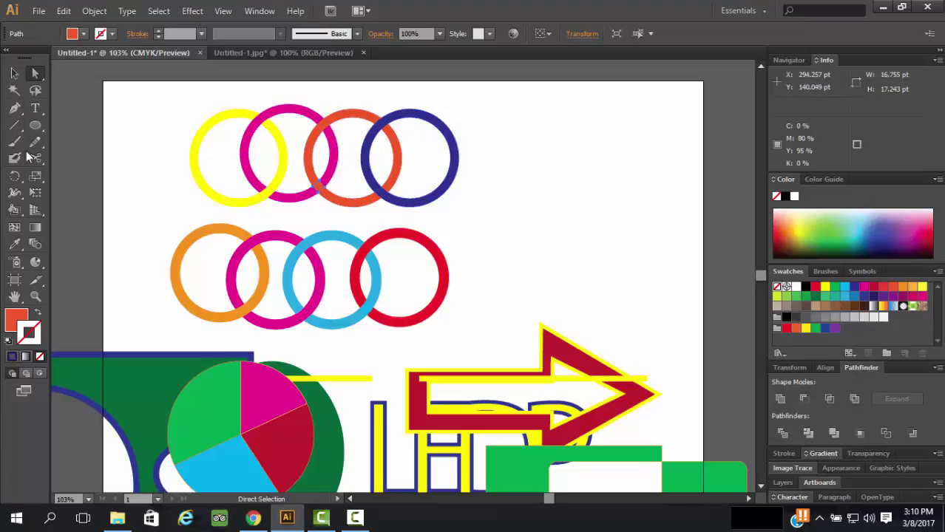
click(14, 244)
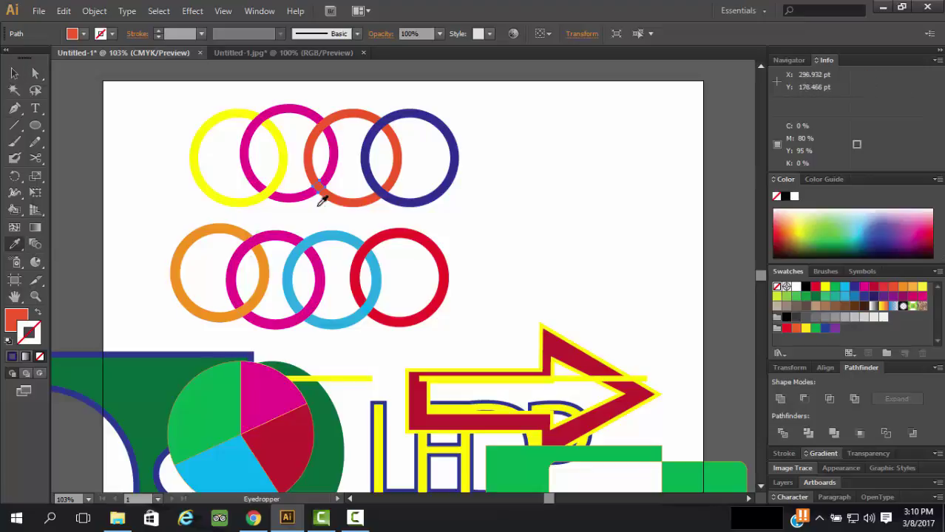
click(335, 164)
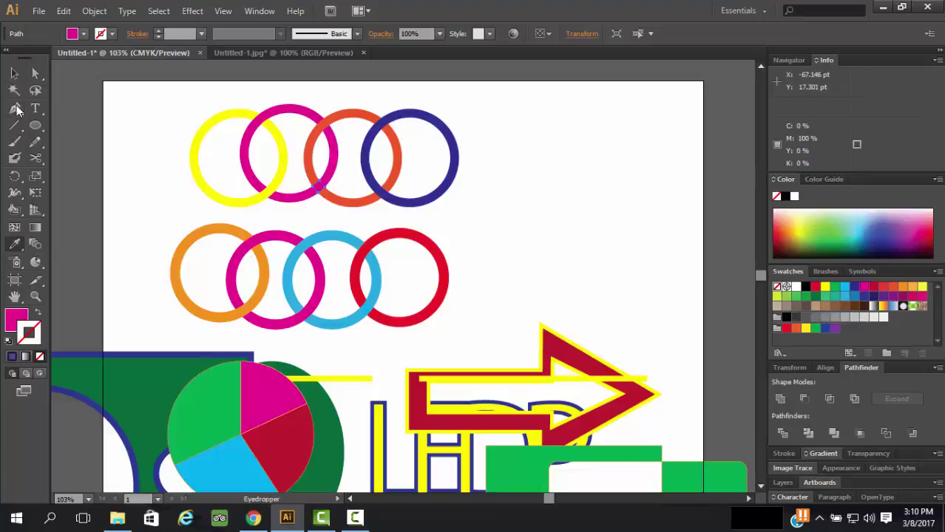
click(15, 73)
click(532, 173)
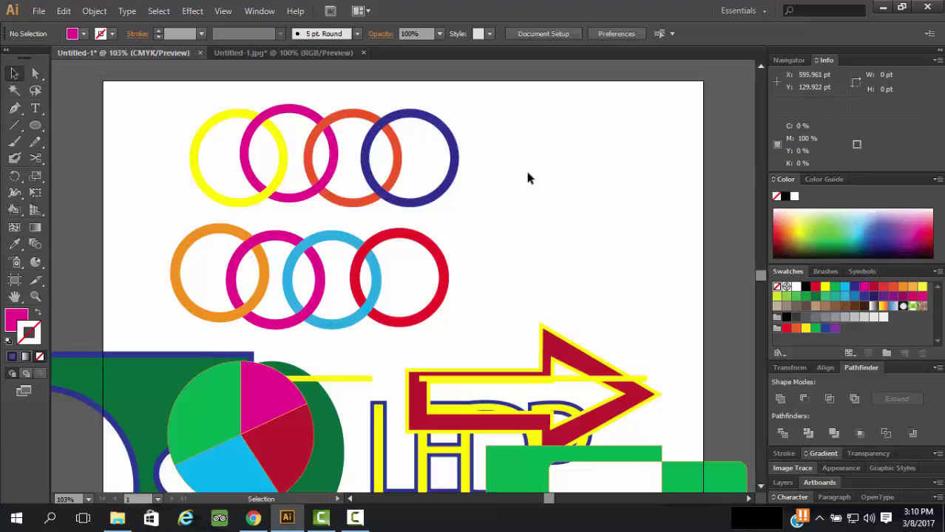
Recolour the lower overlap piece between the orange-red and dark blue rings with orange-red sampled from the third ring.
key(a)
click(386, 193)
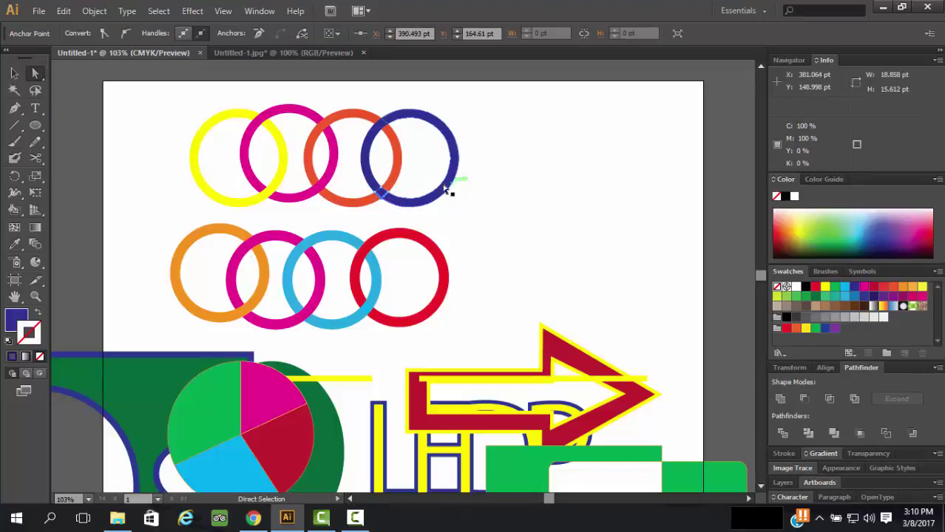
click(383, 196)
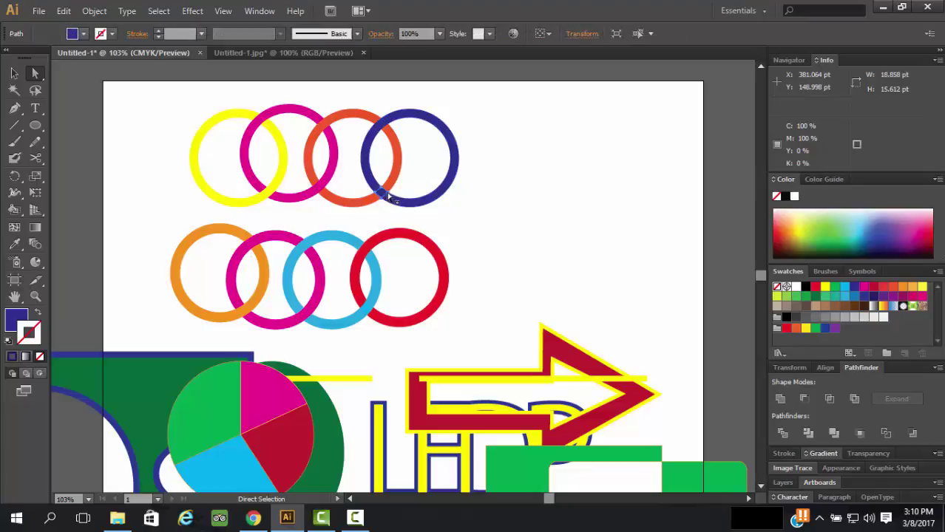
key(i)
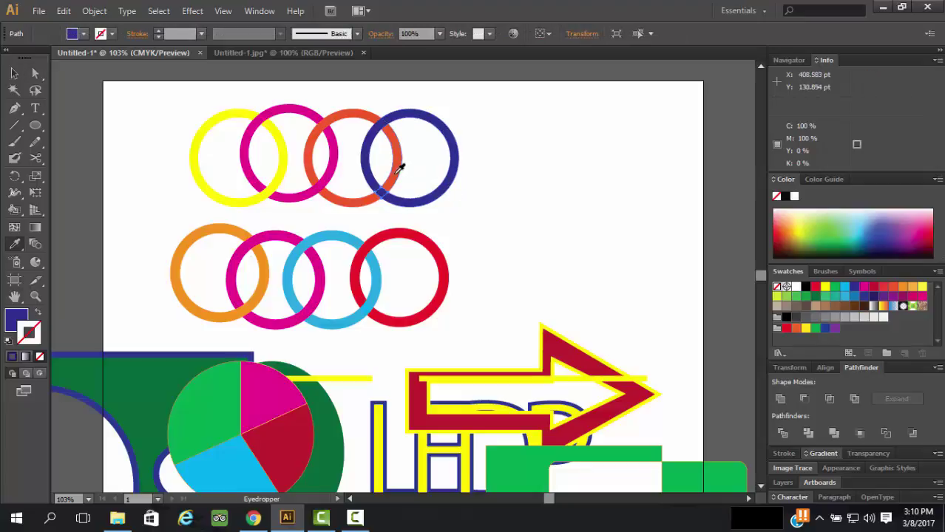
click(395, 157)
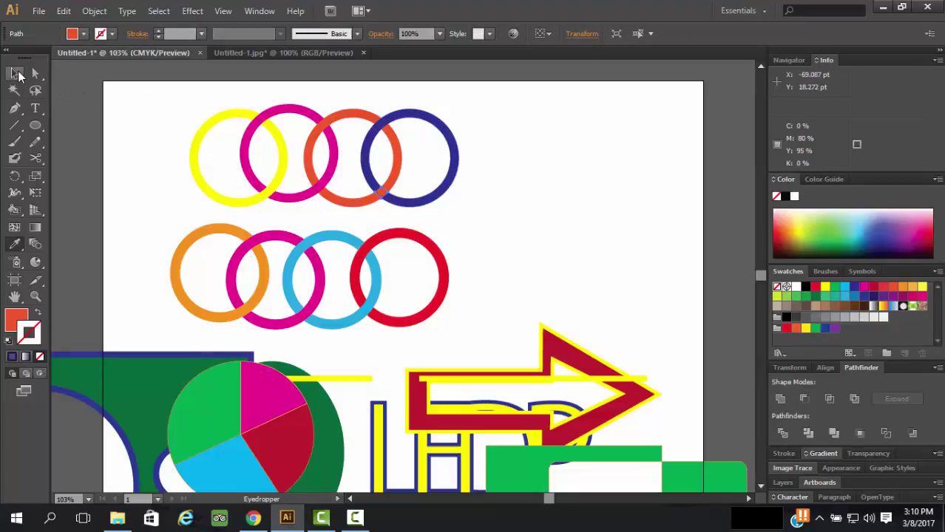
click(15, 73)
click(484, 180)
click(454, 171)
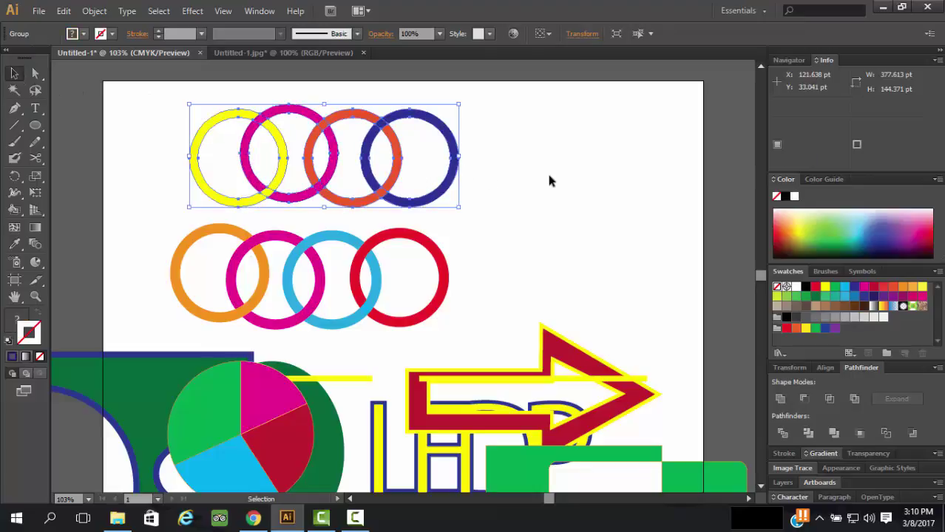
click(549, 181)
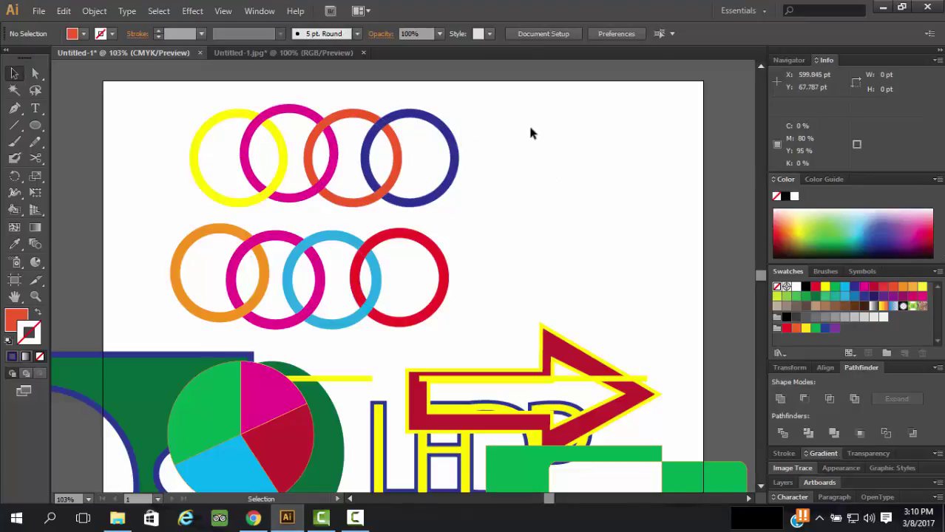
drag(530, 133, 226, 175)
click(554, 190)
scroll(703, 206, down, 1)
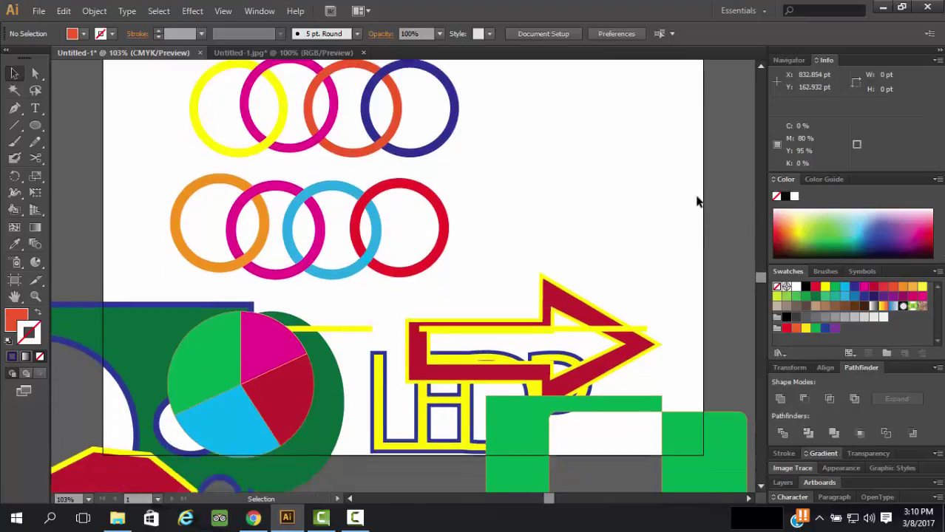
Move the orange-to-red ring group down over the pie graph and the yellow-to-blue ring group to the artboard's right edge.
scroll(699, 203, up, 2)
drag(560, 278, 160, 356)
drag(323, 303, 384, 410)
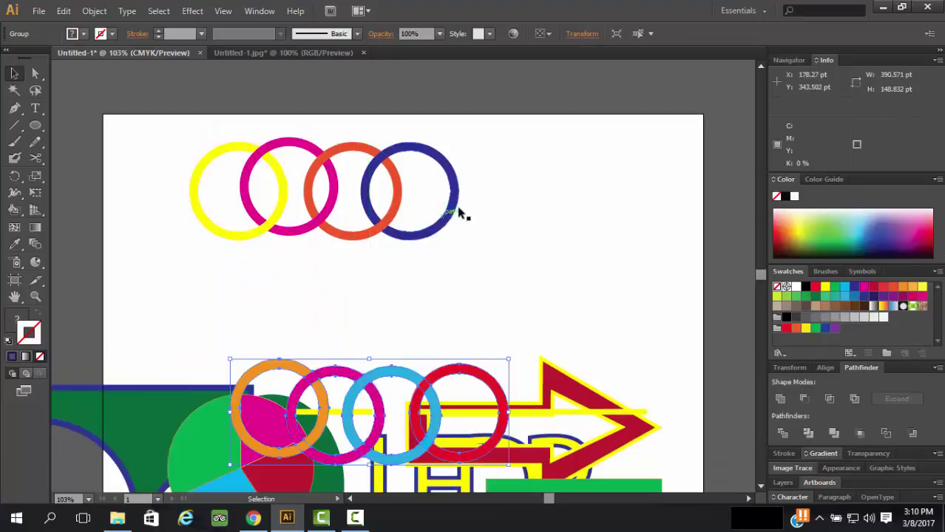
drag(516, 152, 161, 265)
drag(392, 205, 650, 309)
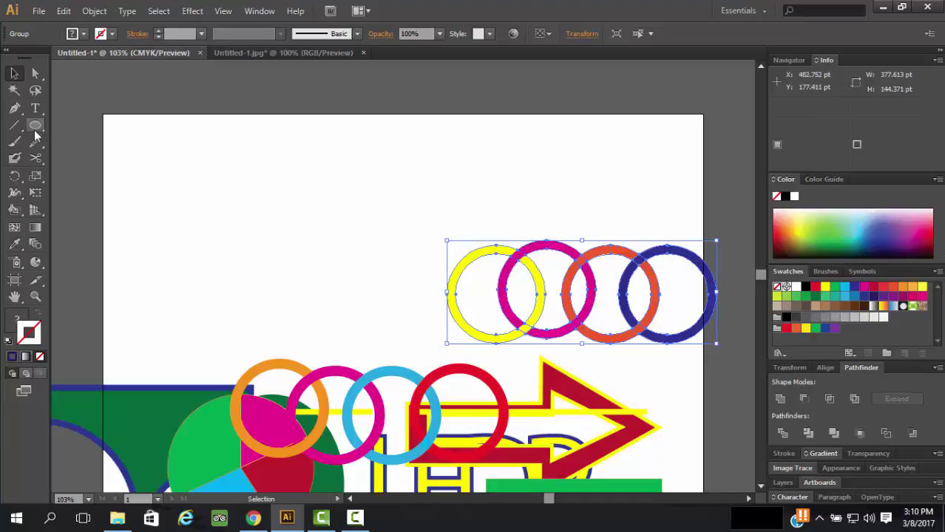
Switch from the Ellipse tool to the Rectangle tool.
drag(35, 126, 68, 128)
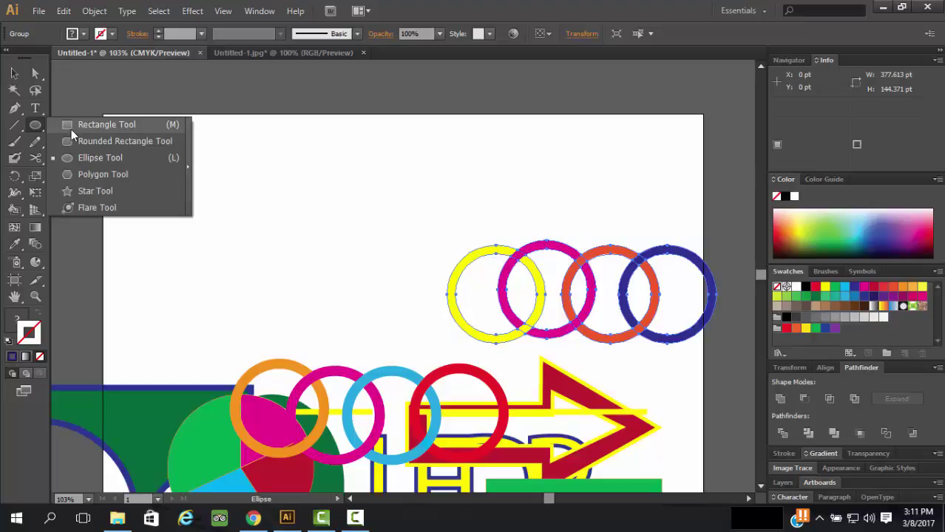
drag(71, 129, 71, 129)
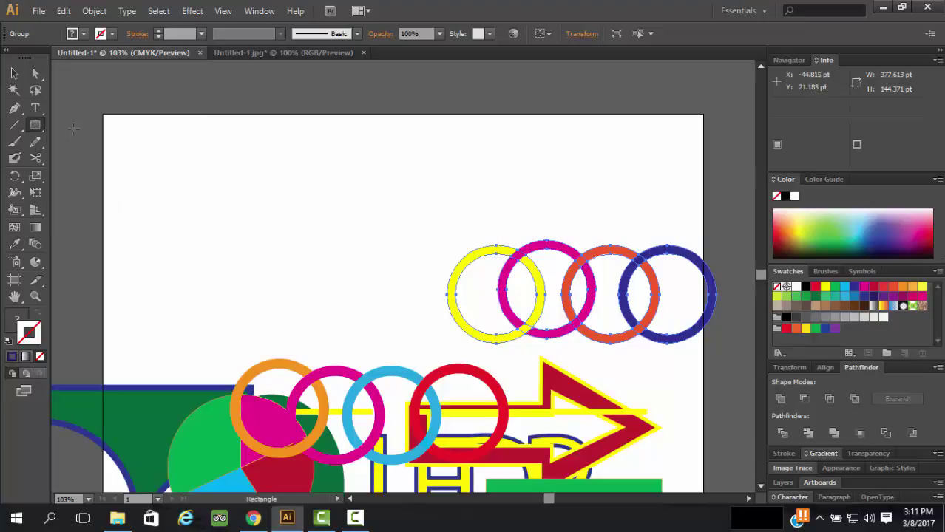
click(355, 518)
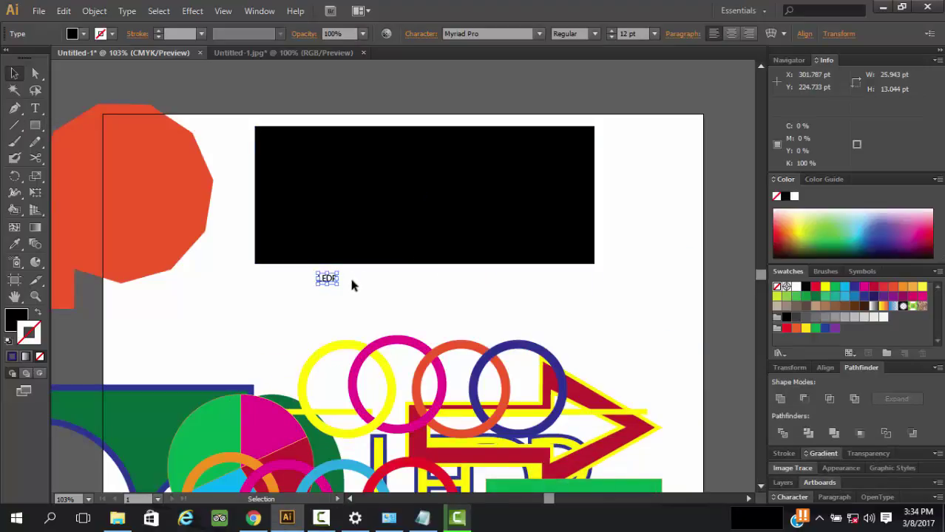
Enlarge the LEDP text to about 121 pt and place it over the black rectangle.
drag(342, 287, 517, 318)
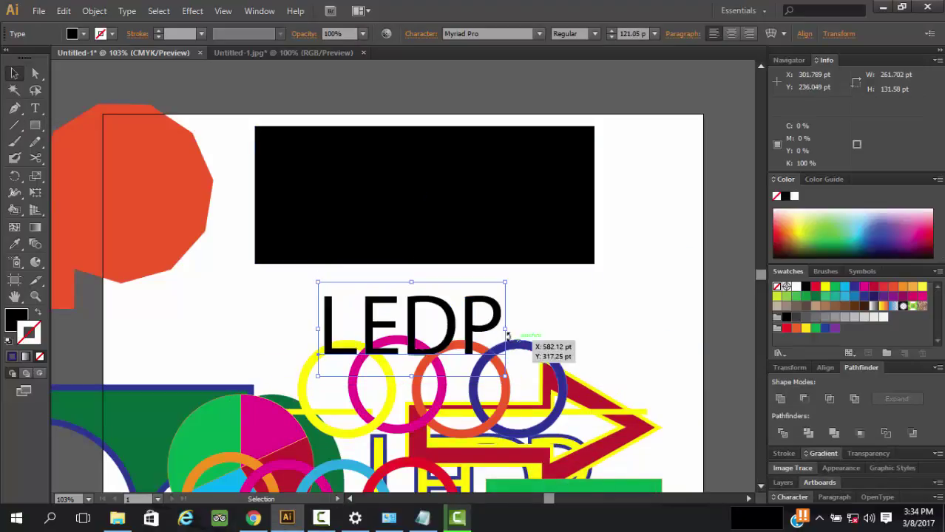
drag(472, 291, 485, 149)
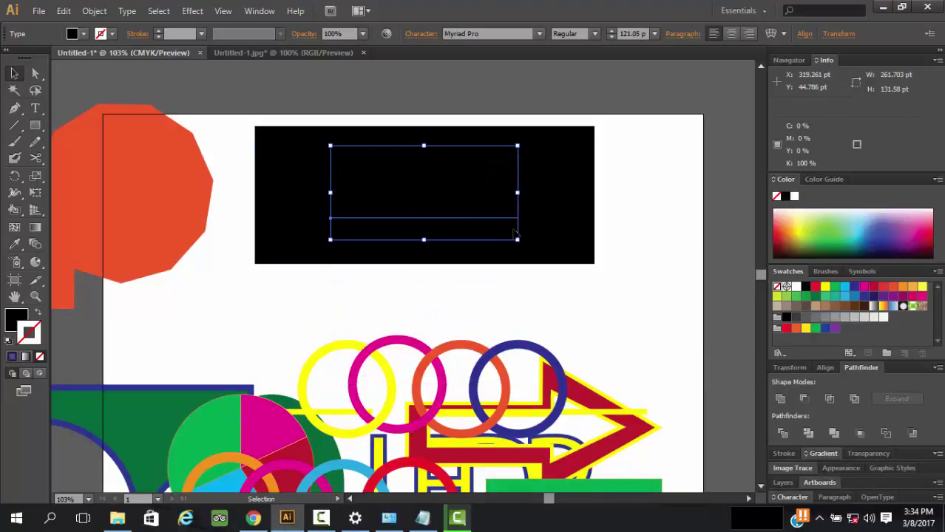
Give the LEDP text a magenta fill with no stroke and enlarge it to about 161 pt within the rectangle.
click(865, 289)
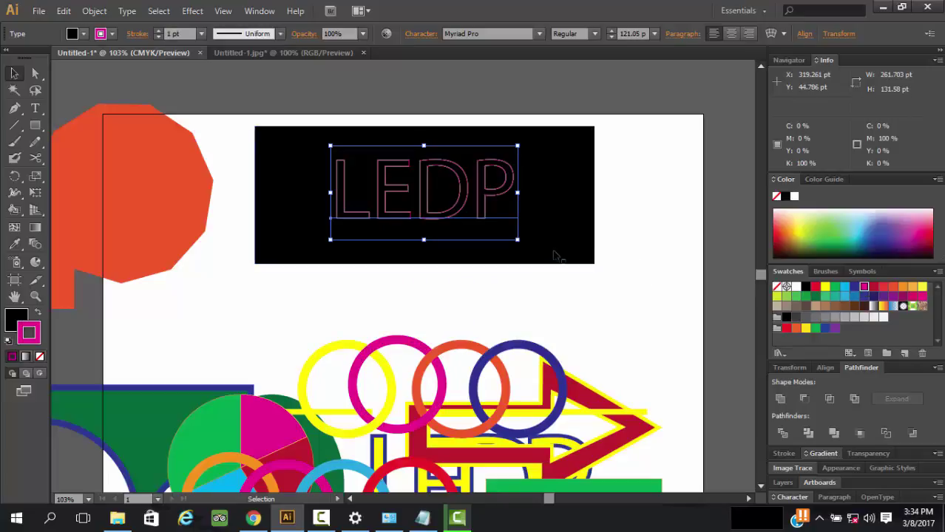
drag(531, 246, 567, 265)
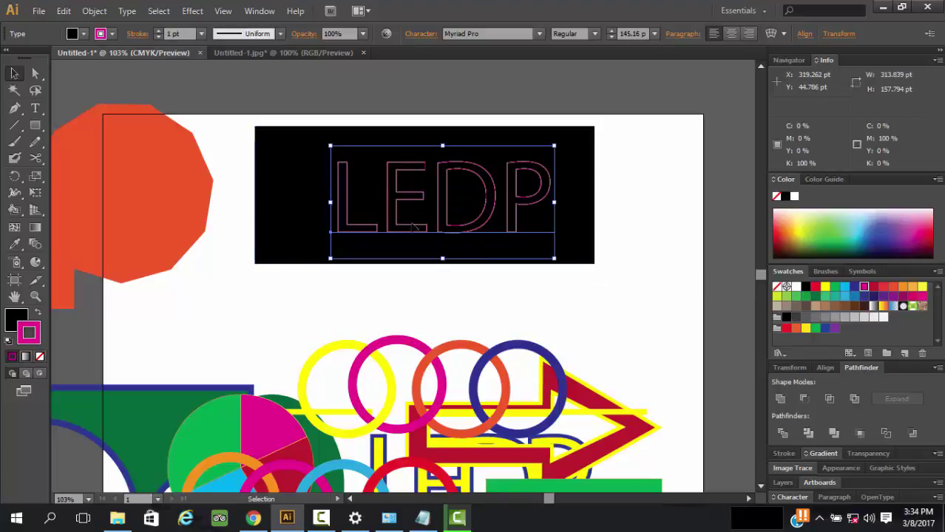
drag(331, 146, 305, 133)
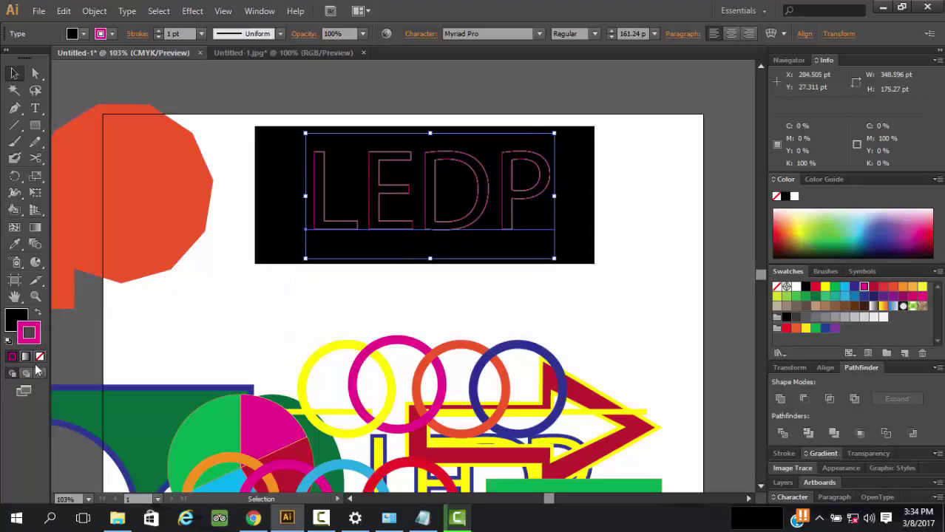
click(40, 315)
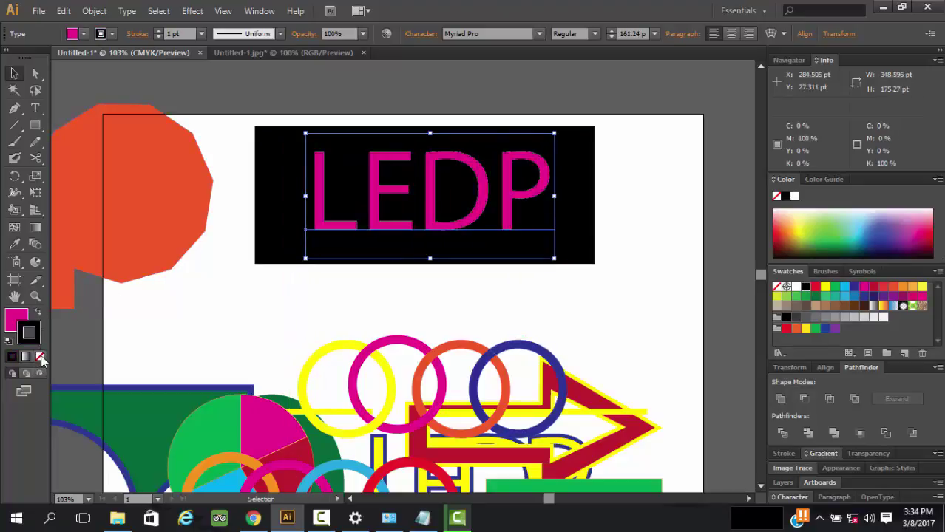
click(592, 310)
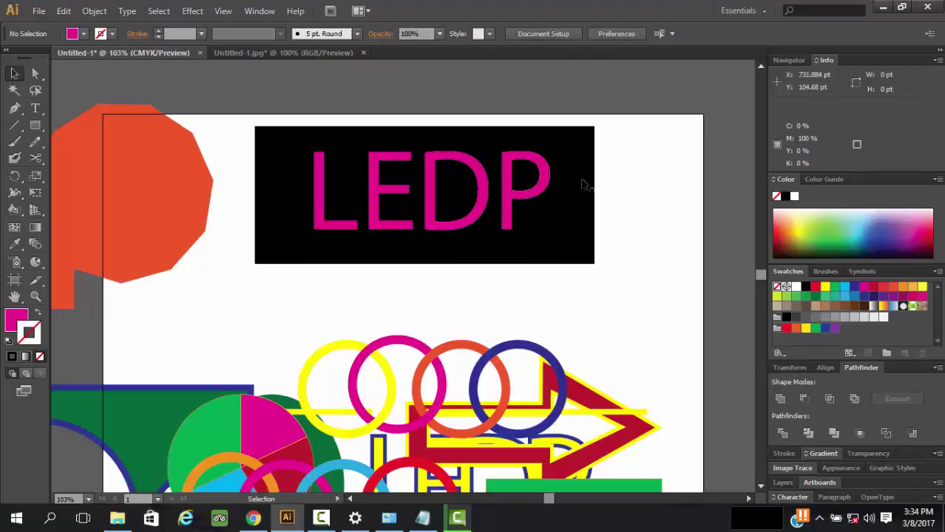
Expand the black rectangle and the LEDP text together with the Object and Fill options on.
drag(642, 177, 484, 232)
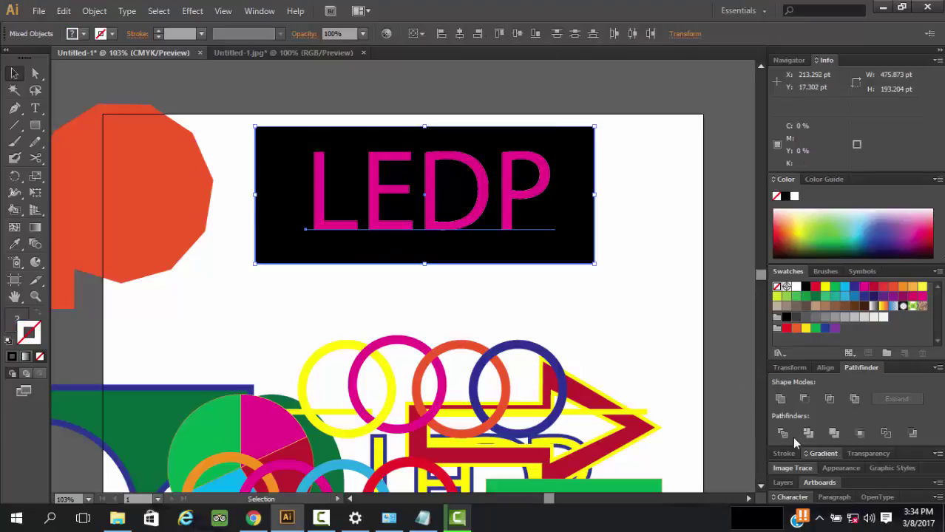
click(782, 435)
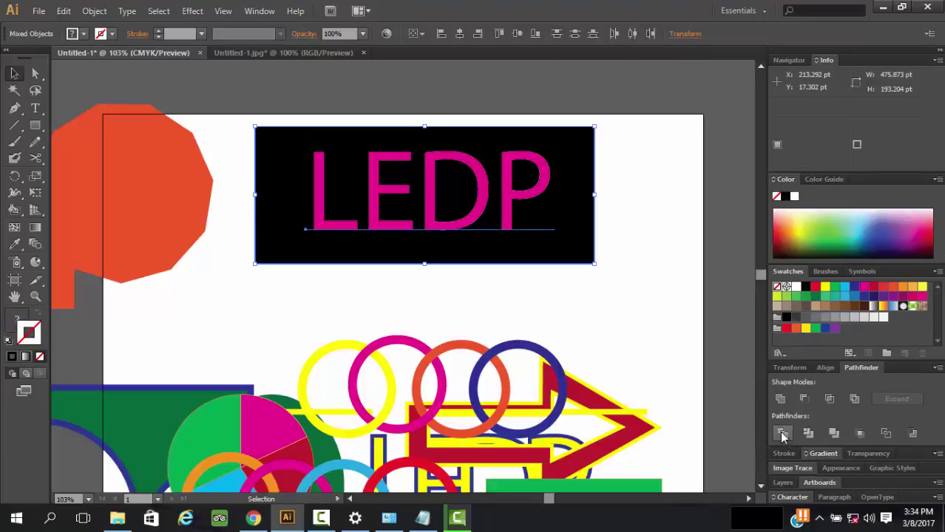
click(94, 11)
click(164, 159)
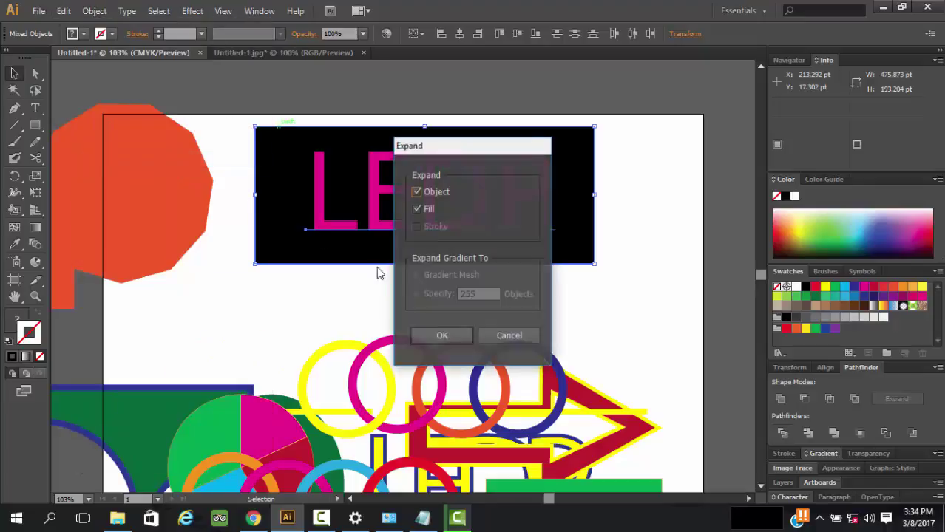
click(442, 336)
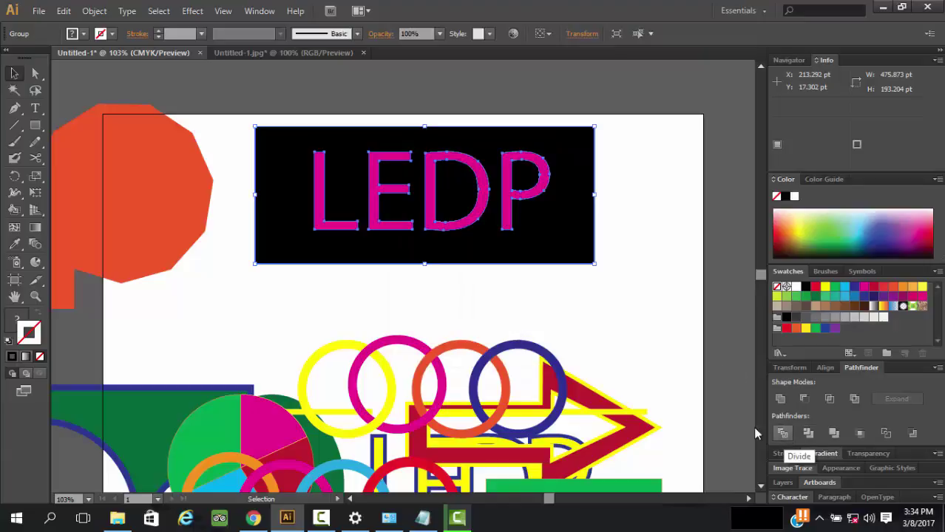
Split the expanded rectangle and letters with Pathfinder Divide and ungroup the pieces.
right_click(524, 199)
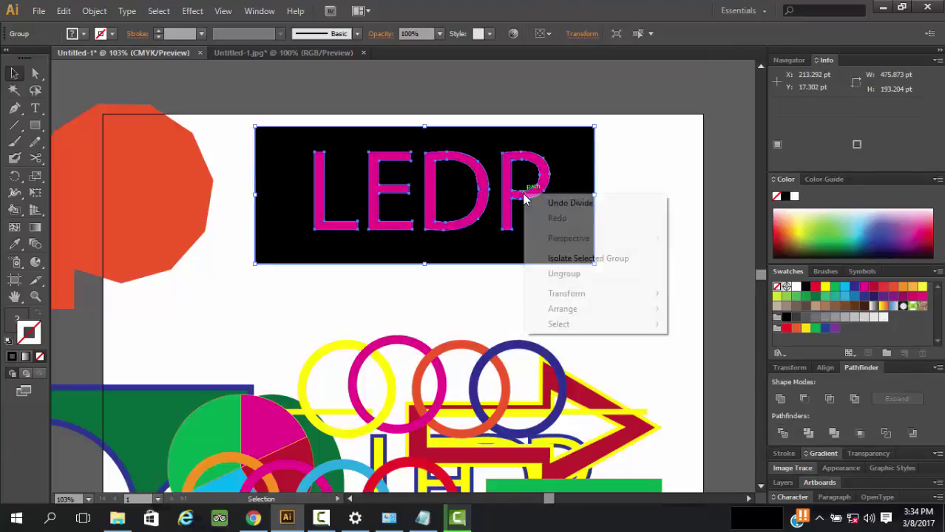
click(558, 273)
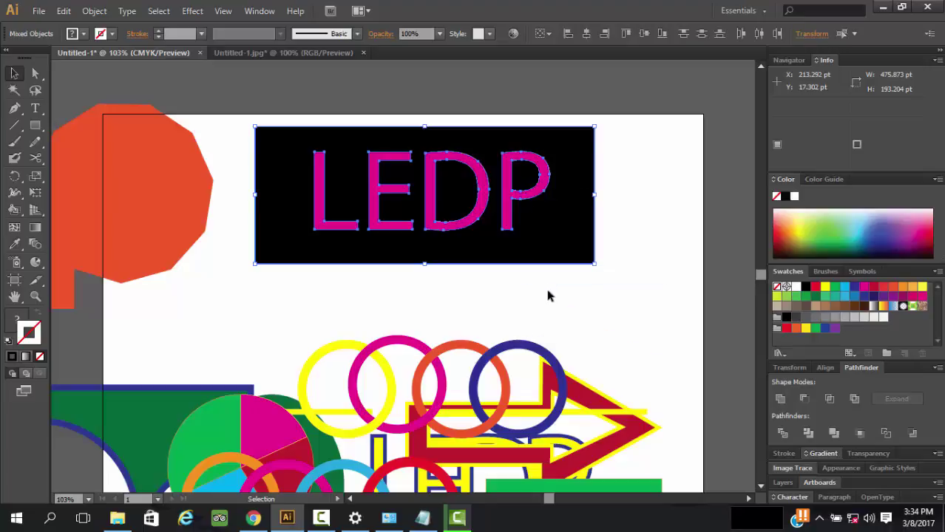
Delete the magenta P, D, E and L pieces to cut the letters out of the black rectangle.
click(516, 199)
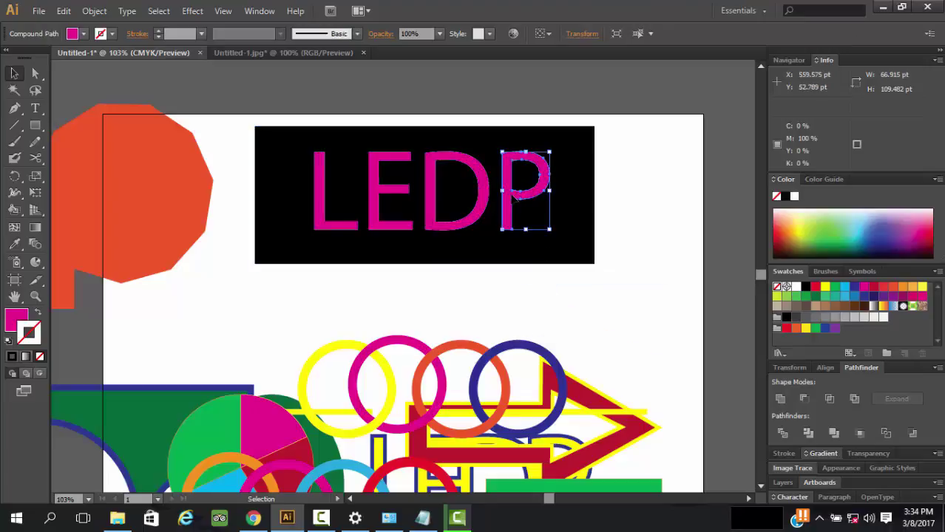
key(Delete)
click(481, 196)
key(Delete)
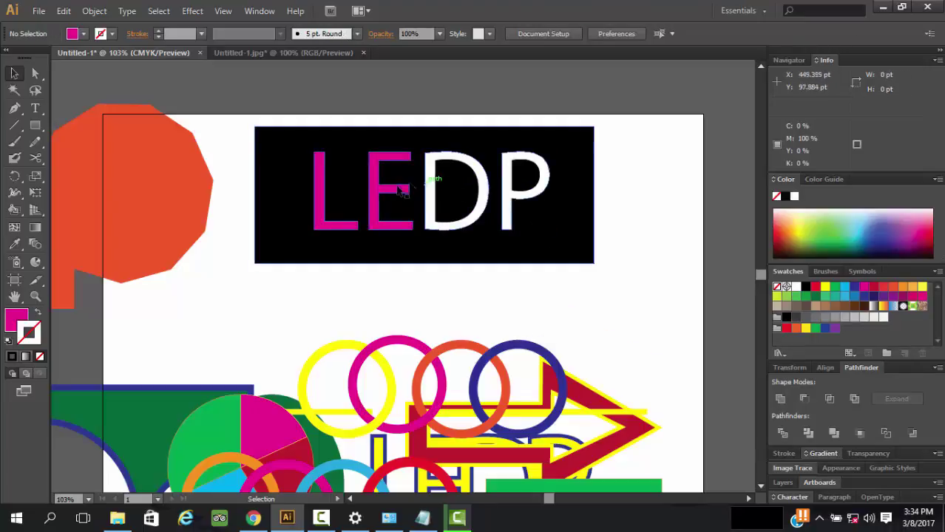
click(403, 198)
key(Delete)
click(333, 199)
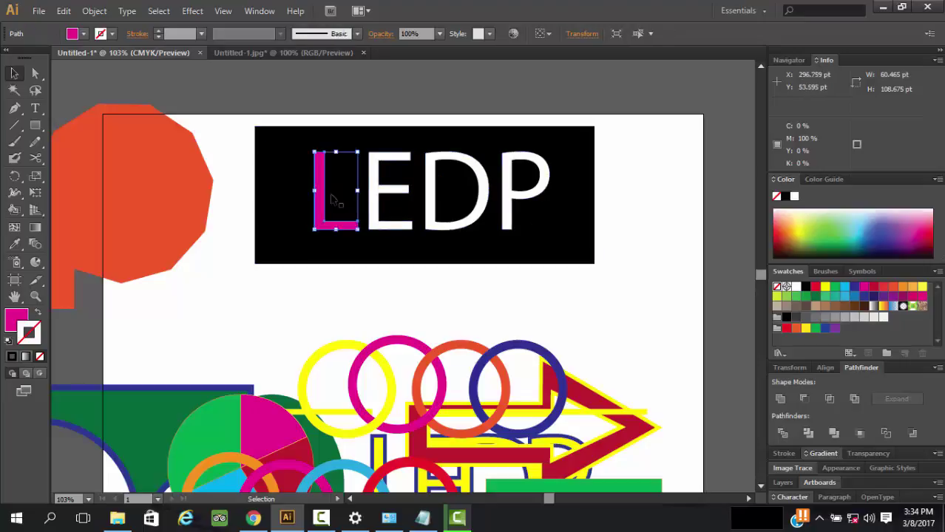
key(Delete)
Give the cut-out rectangle a 1 pt dark blue stroke and a cyan fill.
click(578, 178)
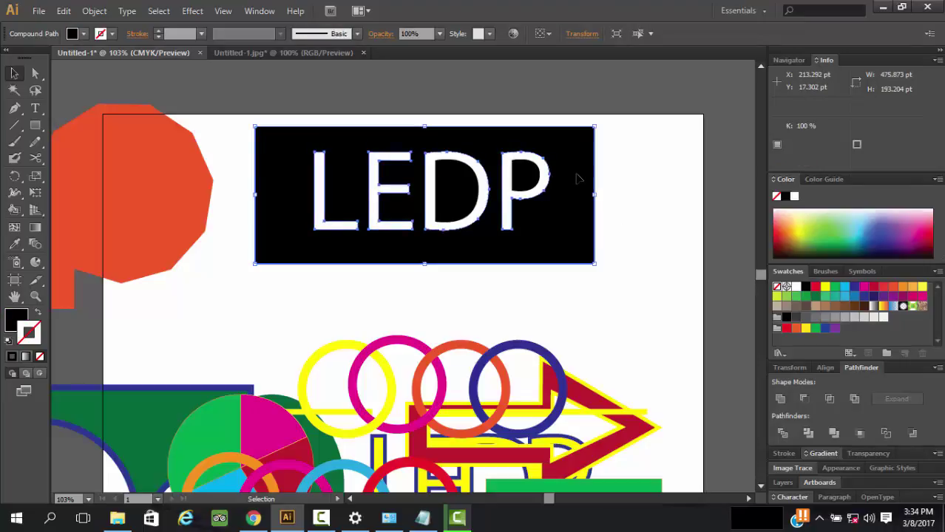
click(855, 288)
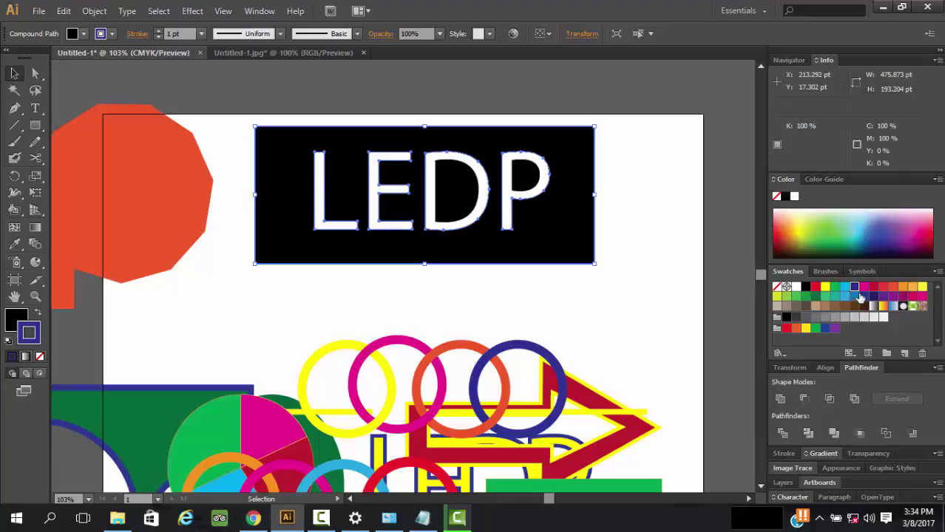
click(84, 33)
click(77, 58)
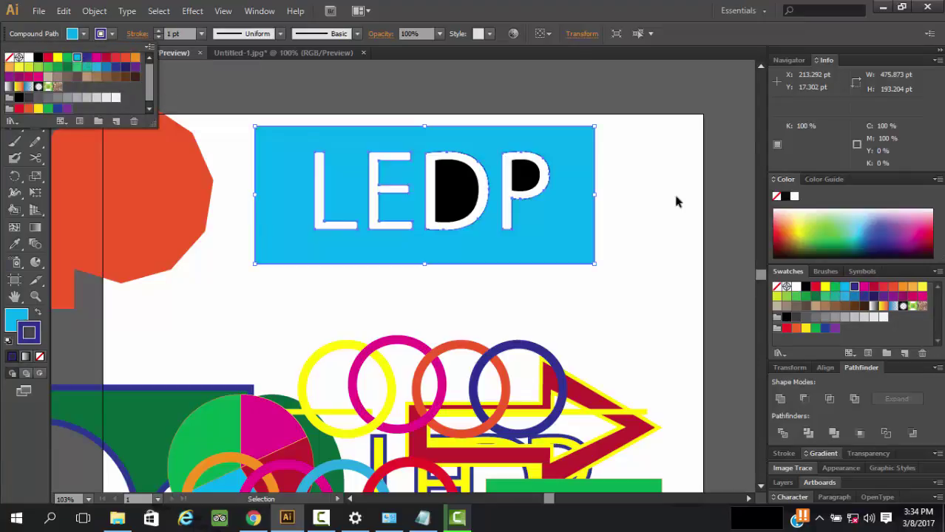
Recolour the inner piece of the D with the cyan fill and dark blue stroke sampled from the rectangle.
click(453, 195)
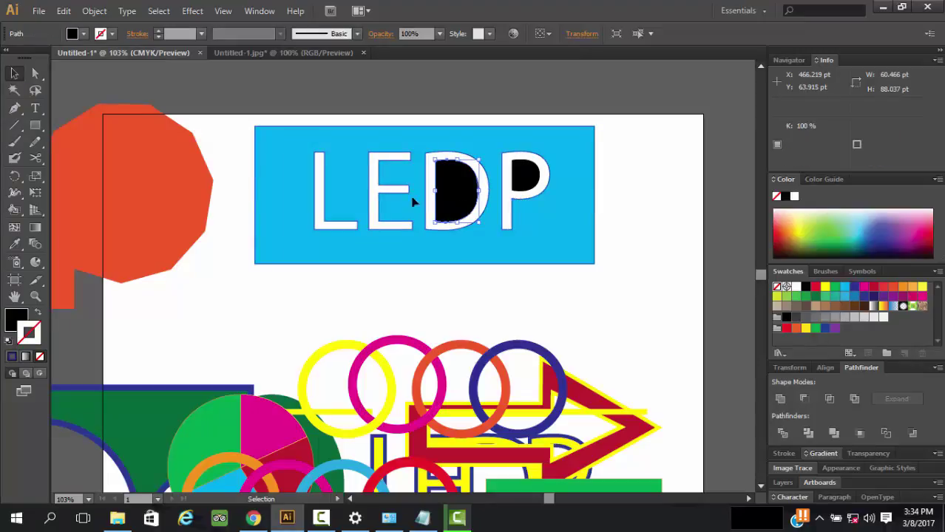
key(i)
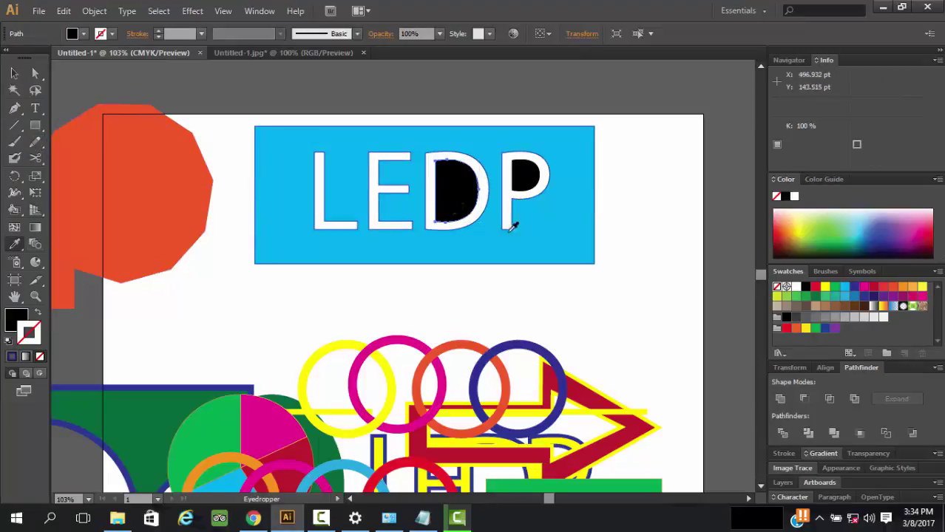
click(545, 237)
key(v)
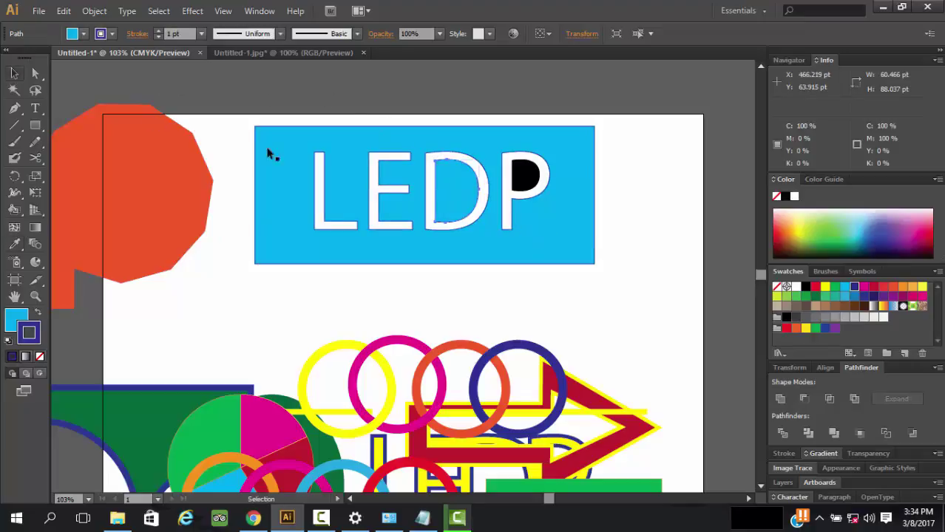
click(625, 254)
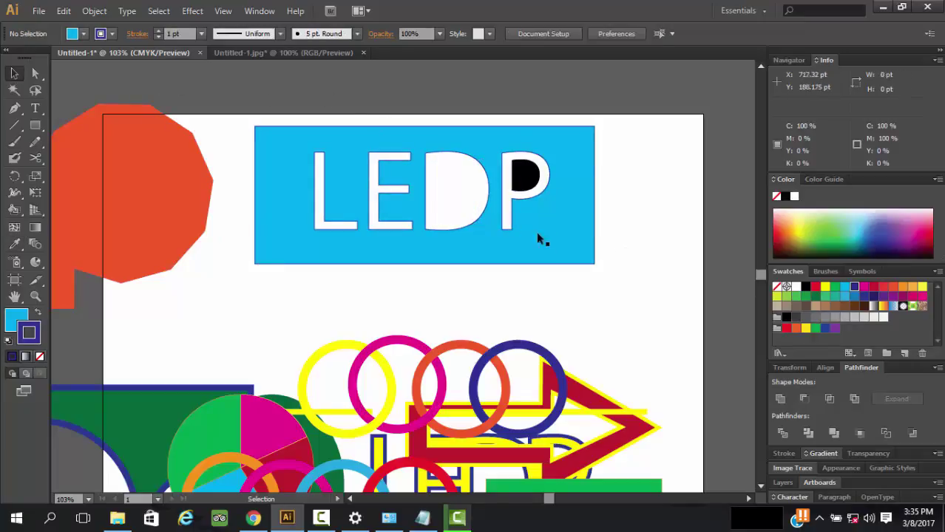
key(a)
click(494, 201)
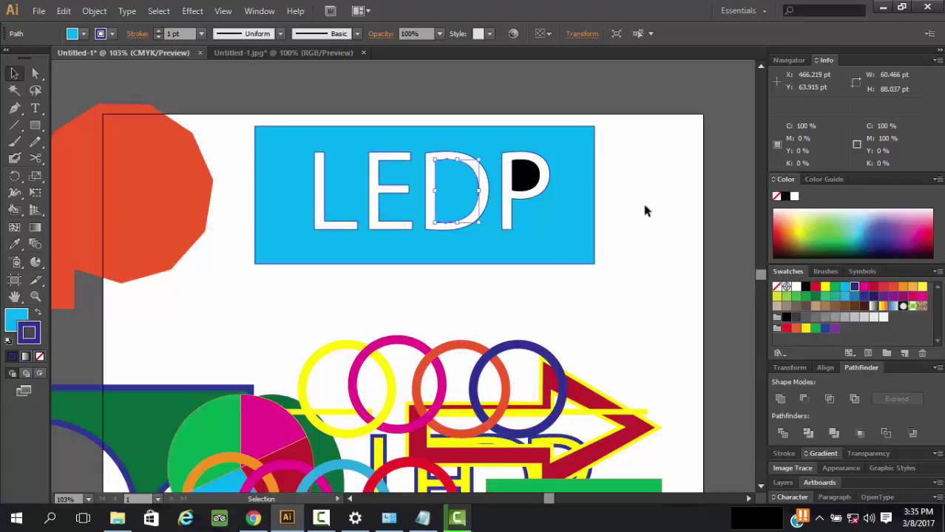
click(642, 201)
Apply a 1 pt cyan stroke to the black inner piece of the P.
key(v)
click(525, 175)
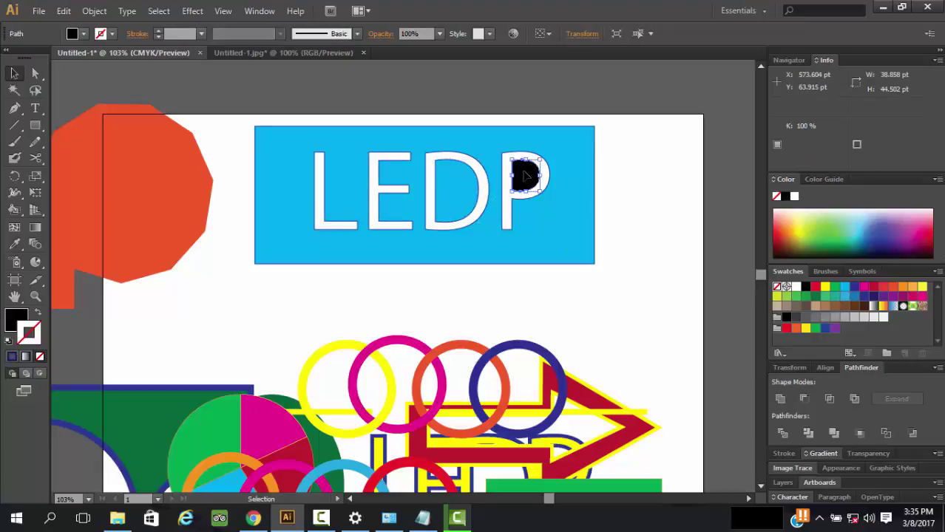
click(844, 289)
click(667, 216)
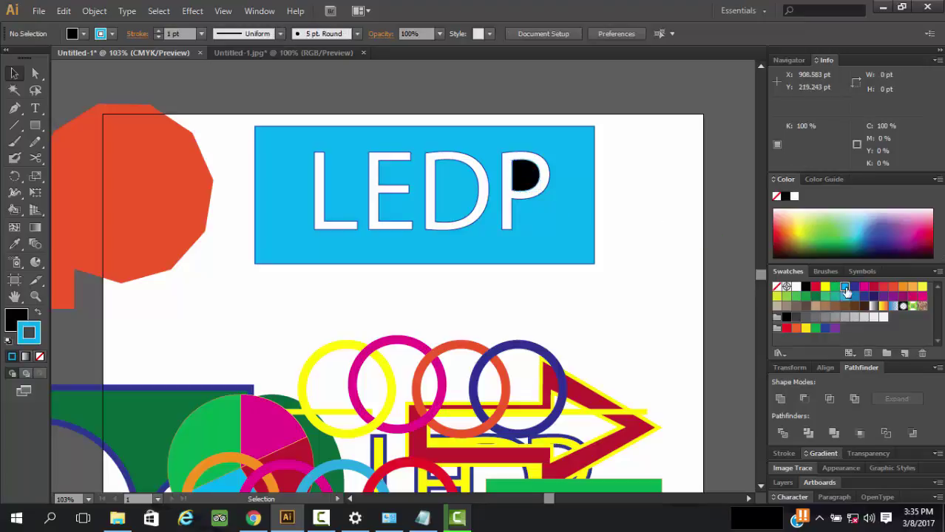
Fill the black inner piece of the P with CMYK Cyan.
click(83, 33)
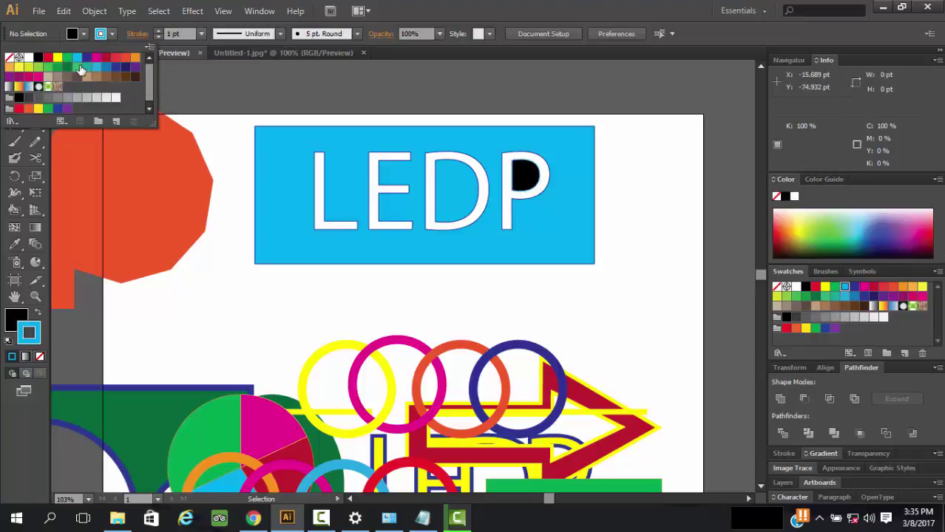
click(77, 58)
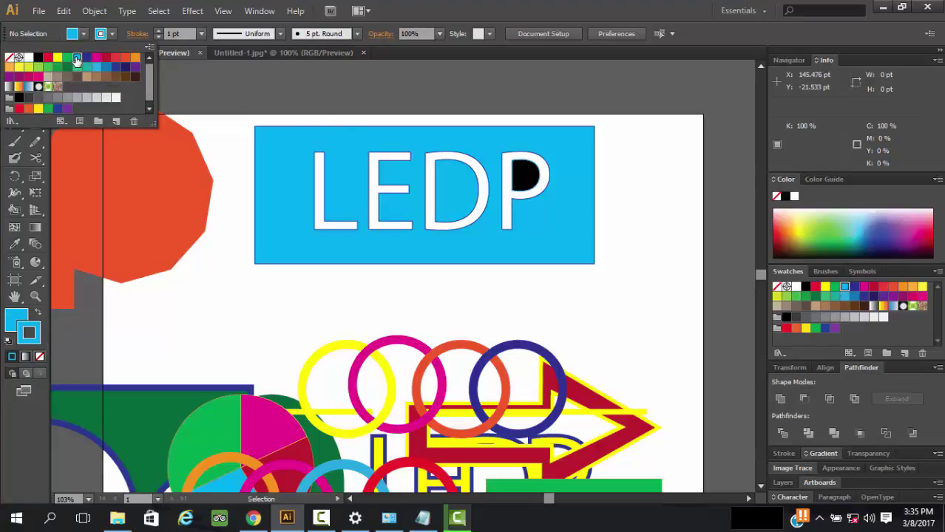
click(523, 176)
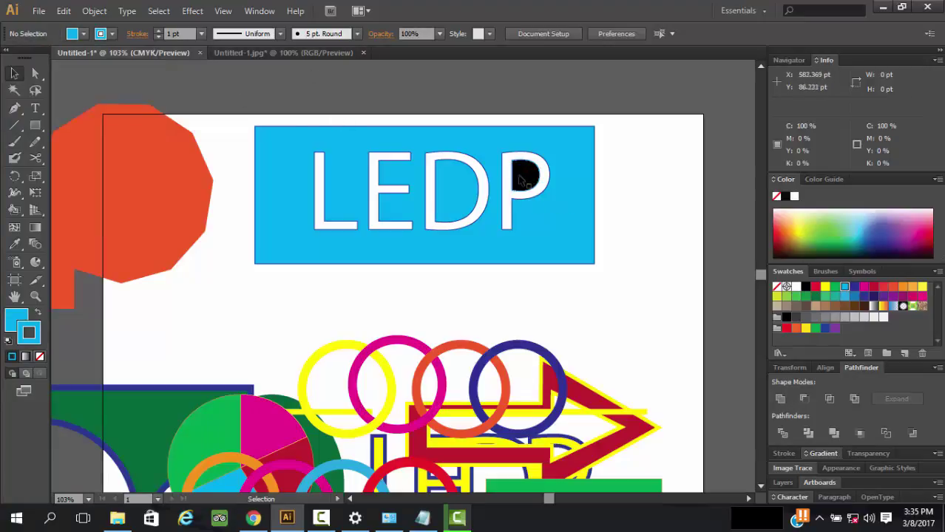
click(526, 176)
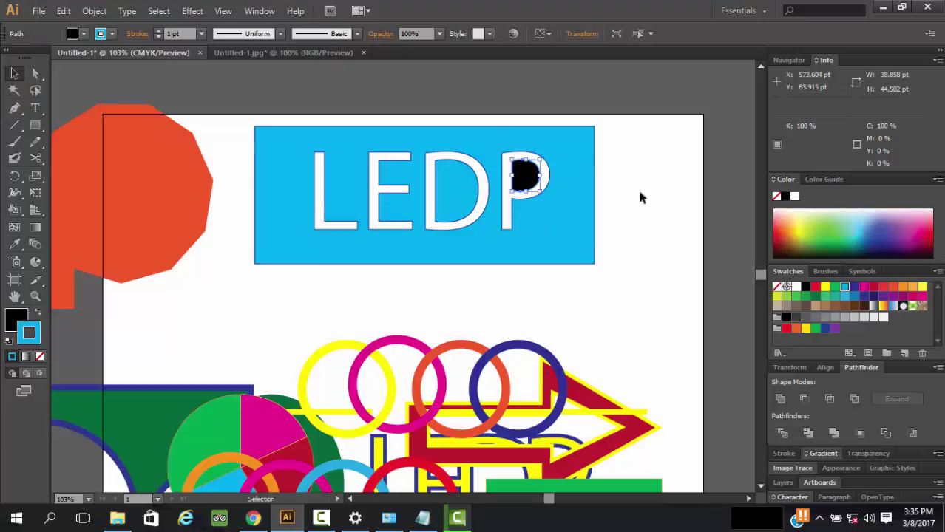
click(87, 36)
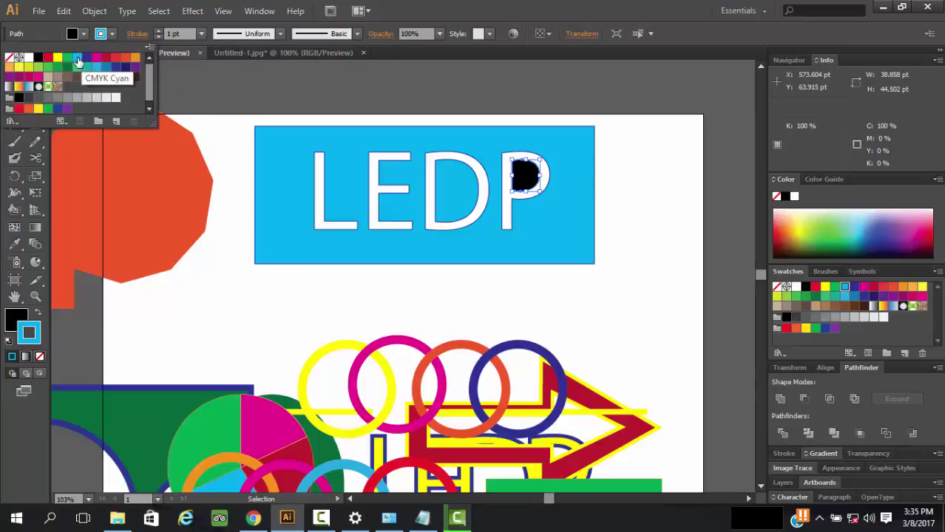
click(77, 57)
drag(637, 160, 345, 246)
click(538, 172)
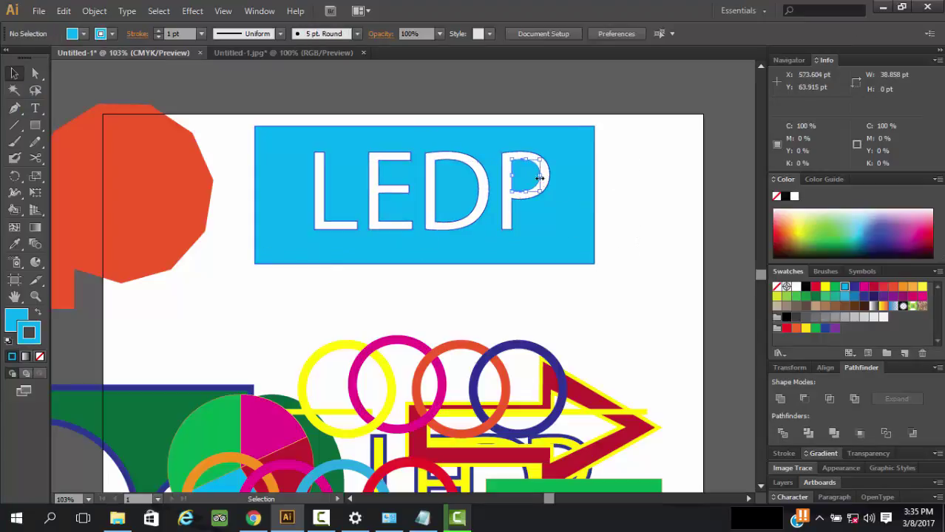
key(Delete)
key(ctrl+z)
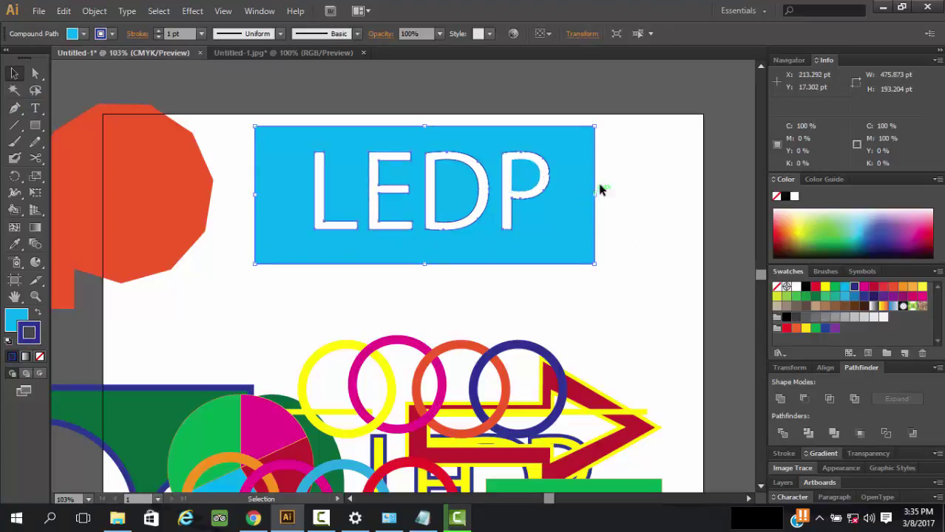
Move all pieces of the LEDP cut-out partly above the artboard's upper edge and group them.
drag(630, 171, 527, 238)
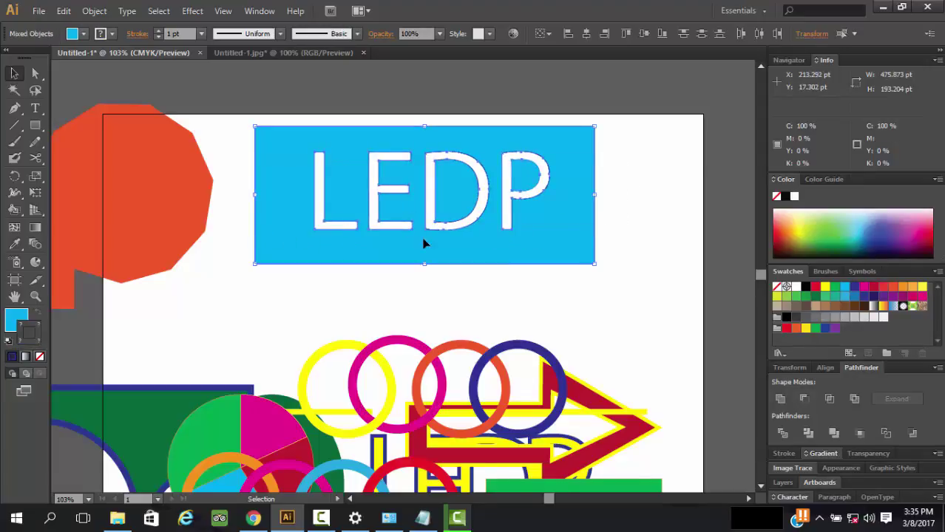
scroll(424, 242, up, 3)
drag(427, 177, 426, 119)
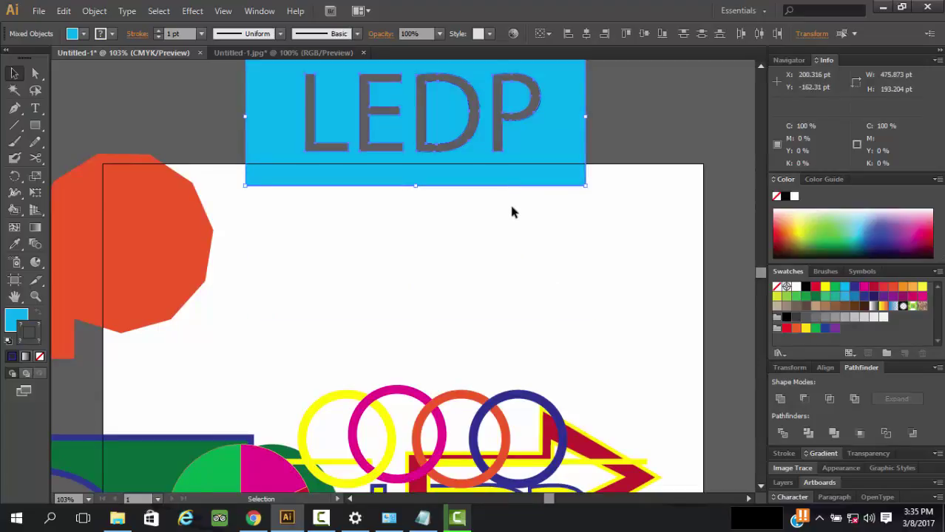
scroll(555, 237, up, 4)
click(606, 279)
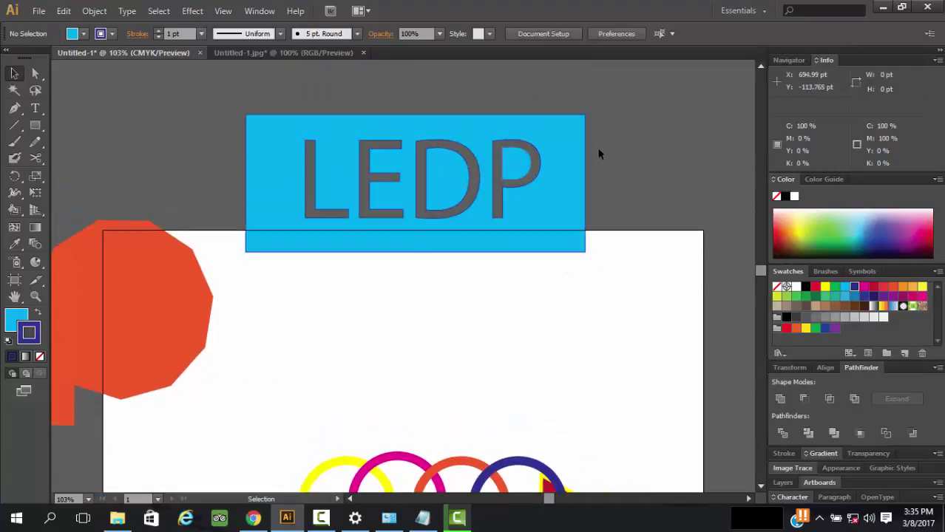
drag(195, 190, 193, 185)
key(ctrl+shift+a)
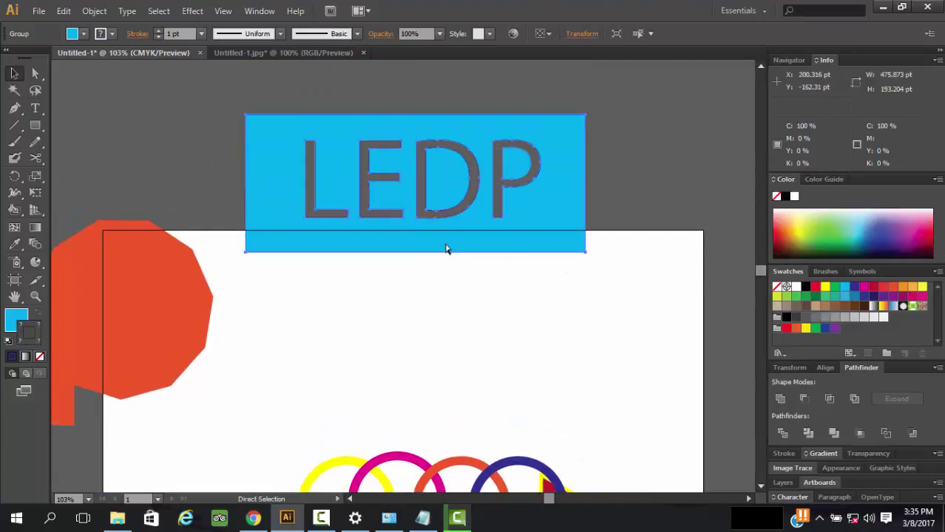
Move the grouped LEDP cut-out over the orange polygon, then back to the empty artboard area above the rings.
scroll(466, 213, down, 1)
drag(345, 216, 353, 317)
click(492, 289)
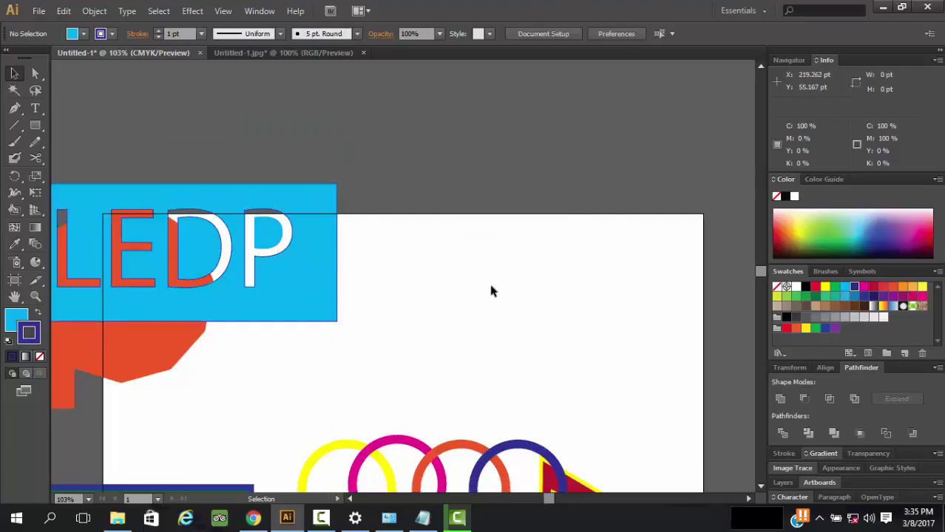
drag(458, 302, 336, 252)
drag(260, 247, 563, 297)
scroll(573, 266, down, 2)
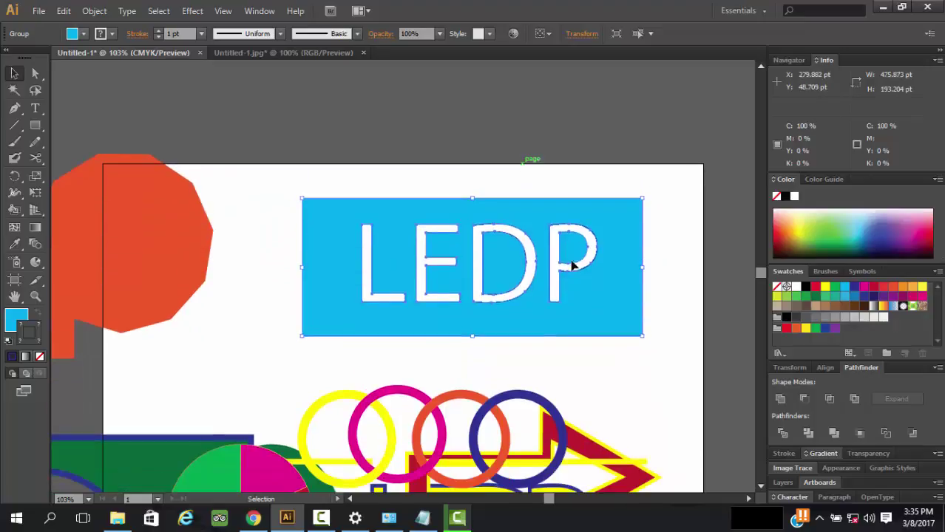
click(662, 261)
Move the grouped LEDP cut-out down over the coloured rings and arrow, then back up near the artboard's upper edge.
scroll(570, 245, down, 3)
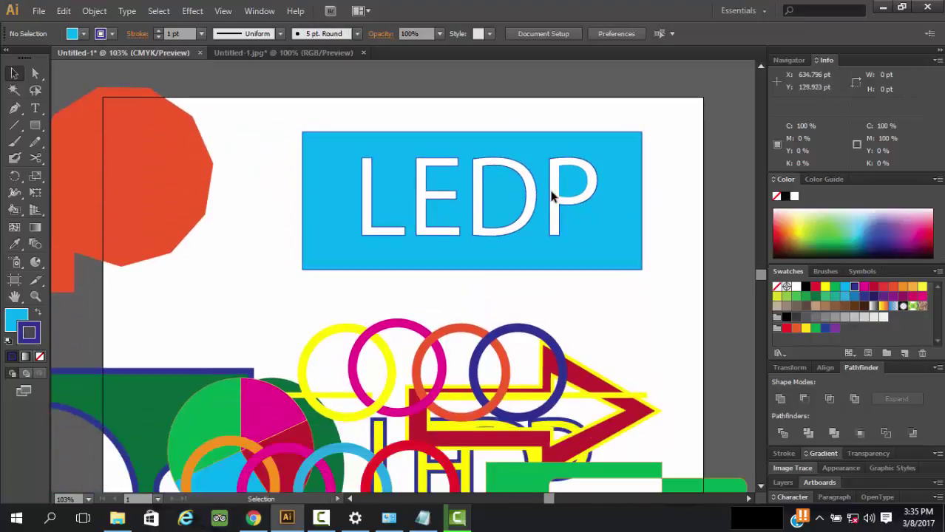
drag(542, 196, 530, 368)
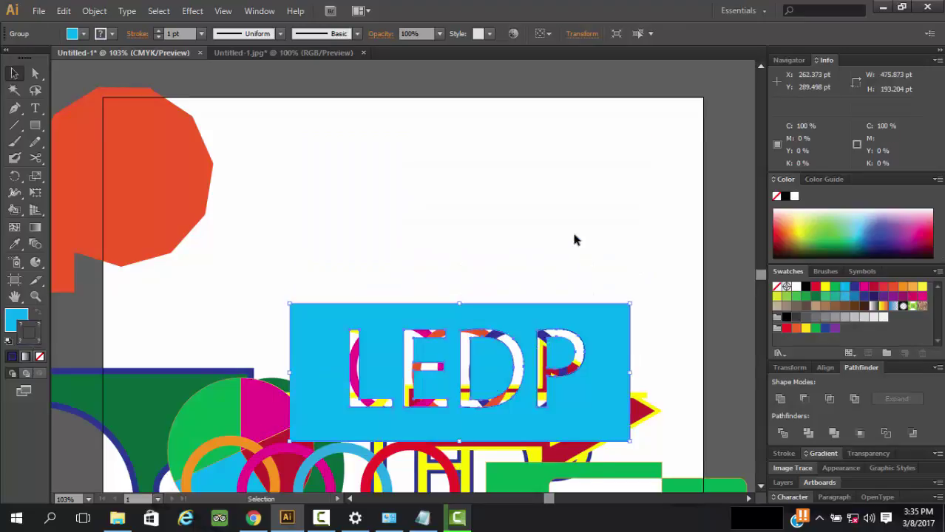
scroll(574, 239, down, 5)
drag(533, 244, 533, 283)
drag(528, 190, 527, 163)
scroll(524, 192, up, 4)
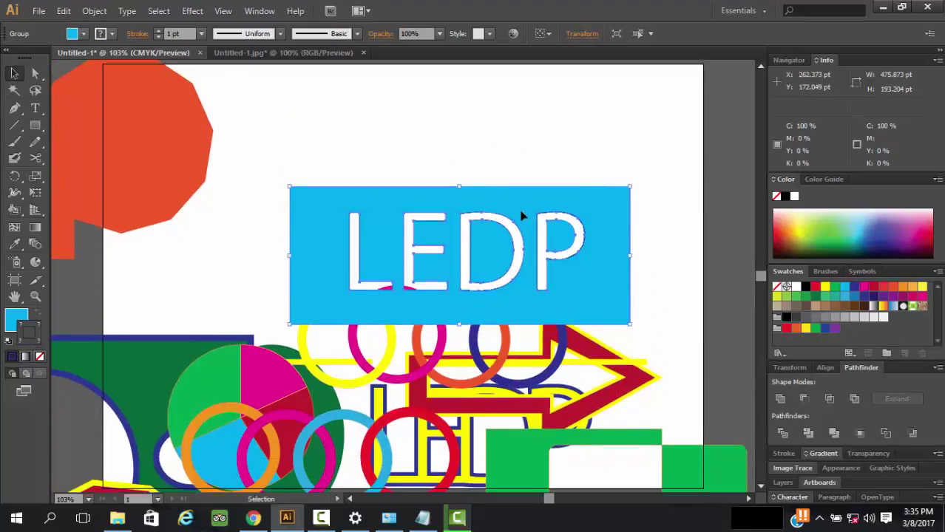
drag(525, 224, 513, 122)
scroll(597, 217, up, 3)
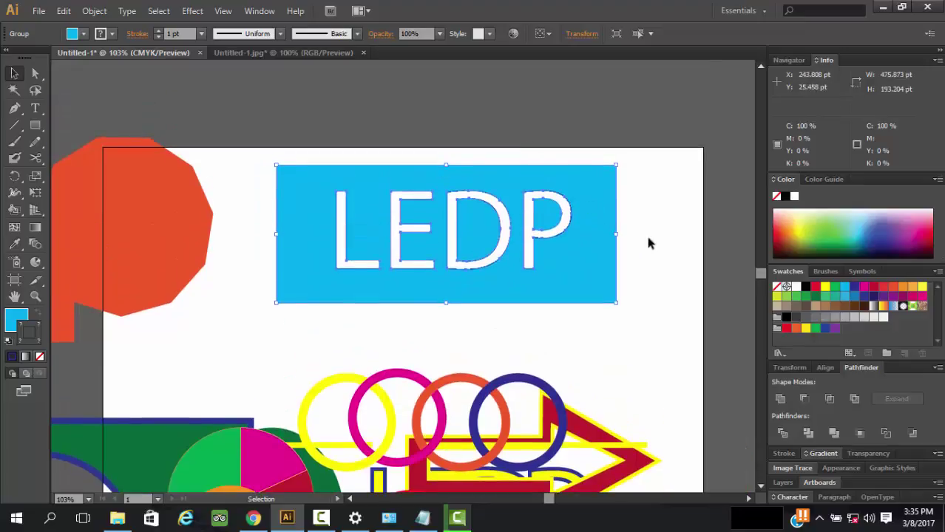
click(646, 233)
click(546, 219)
click(629, 224)
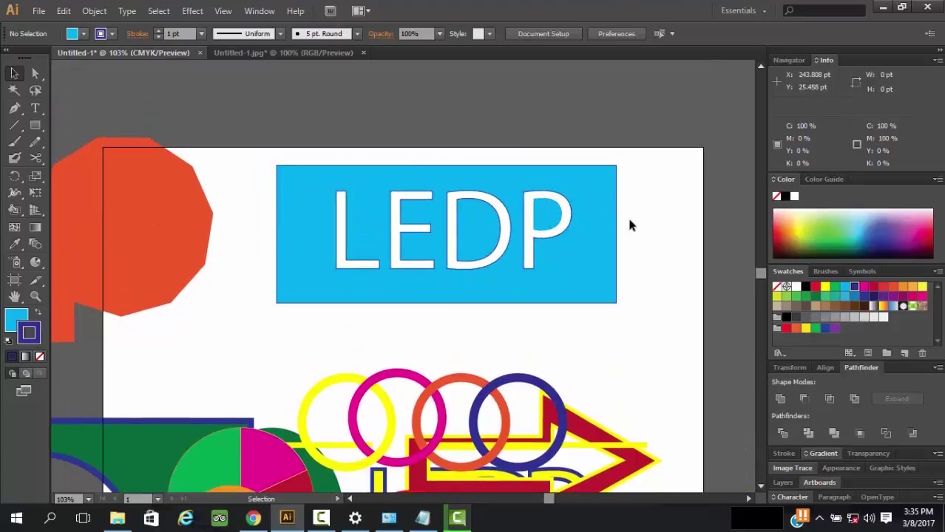
Ungroup the LEDP cut-out artwork and deselect it.
click(555, 218)
right_click(553, 220)
click(591, 301)
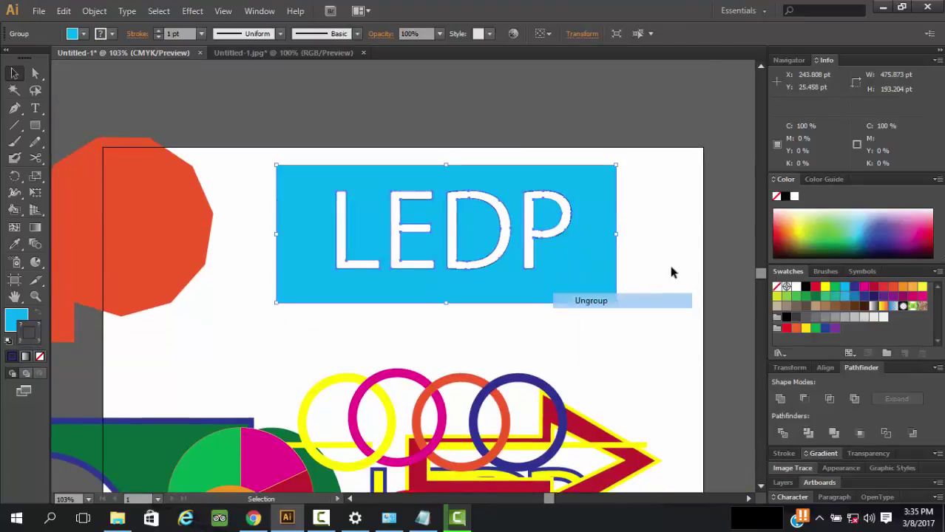
click(669, 260)
Delete the cyan LEDP cut-out rectangle together with the inner pieces of its letters.
drag(643, 201, 403, 254)
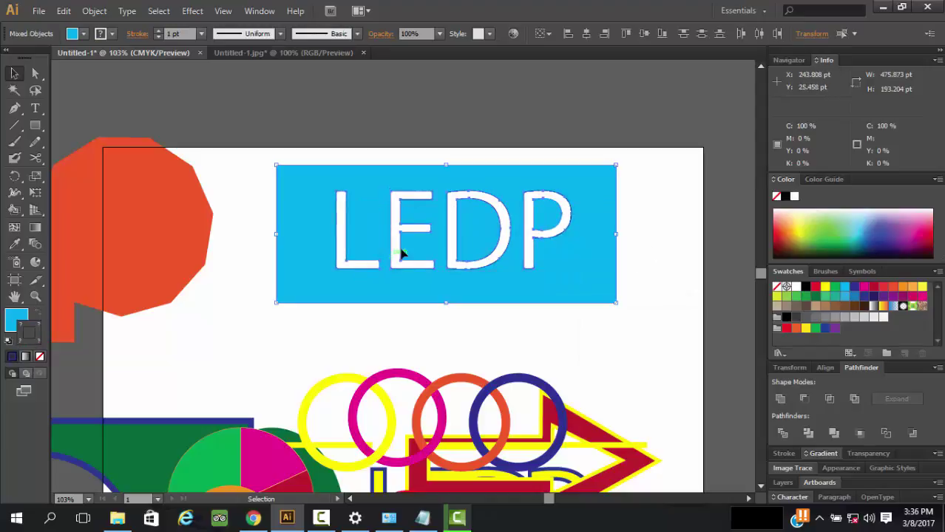
right_click(557, 238)
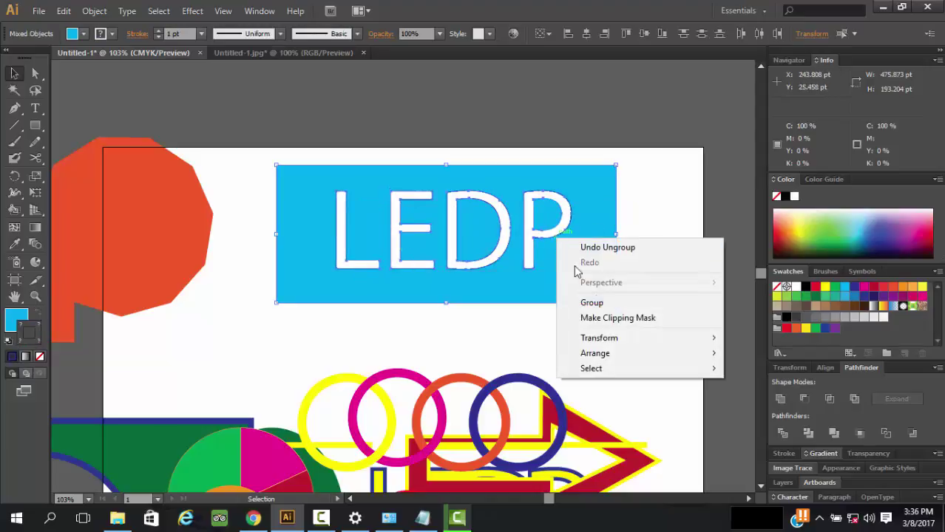
click(681, 226)
click(628, 250)
click(550, 222)
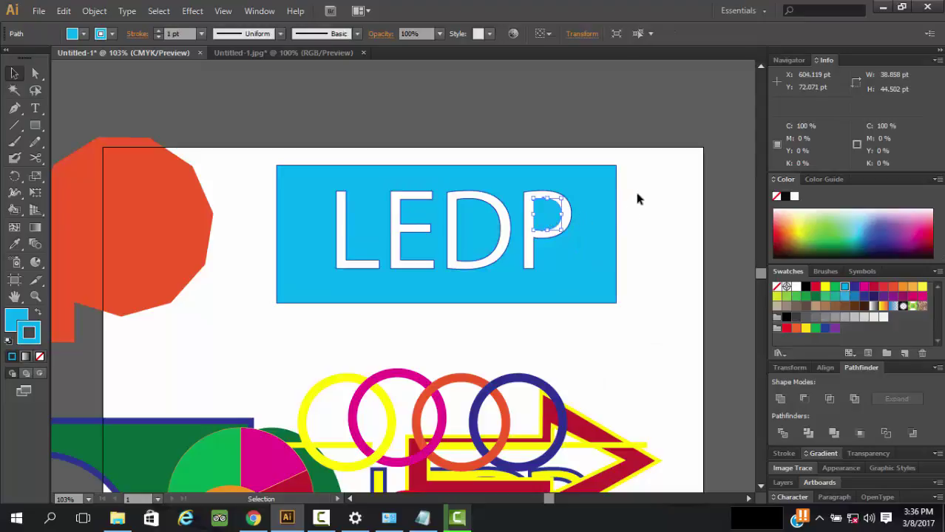
drag(628, 205, 443, 293)
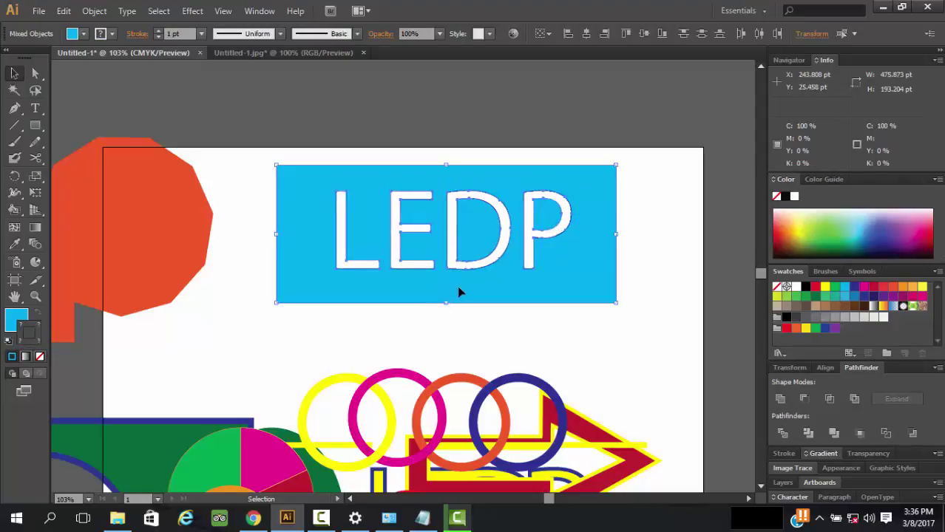
key(Delete)
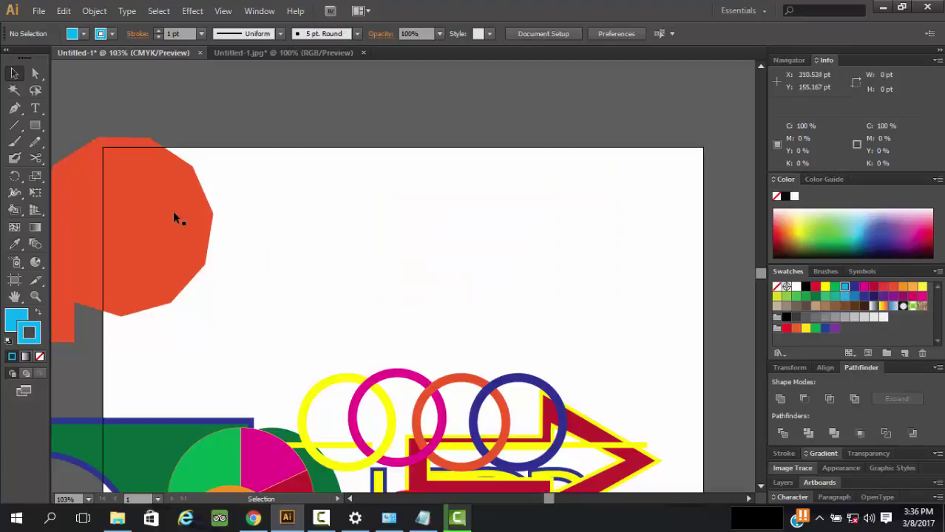
Draw a cyan rectangle about 512 by 228 pt in the empty artboard area above the rings.
click(35, 125)
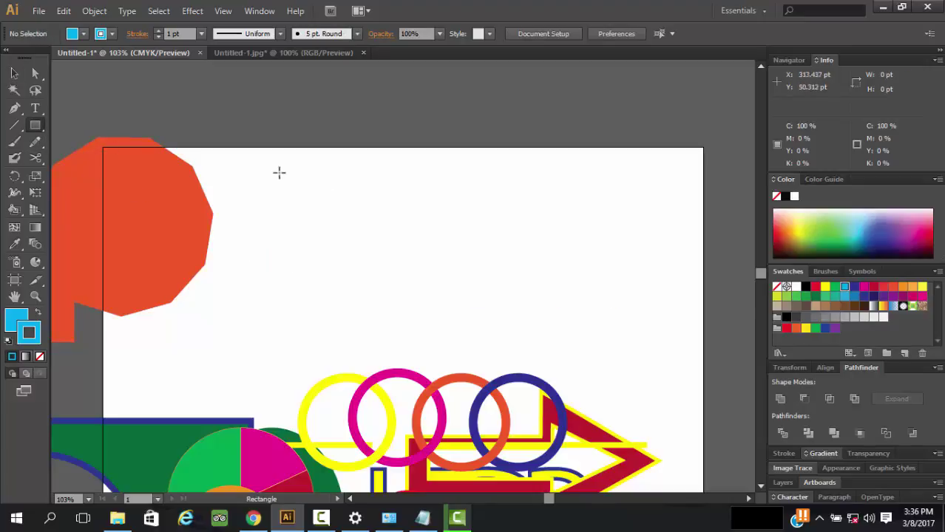
drag(250, 157, 616, 318)
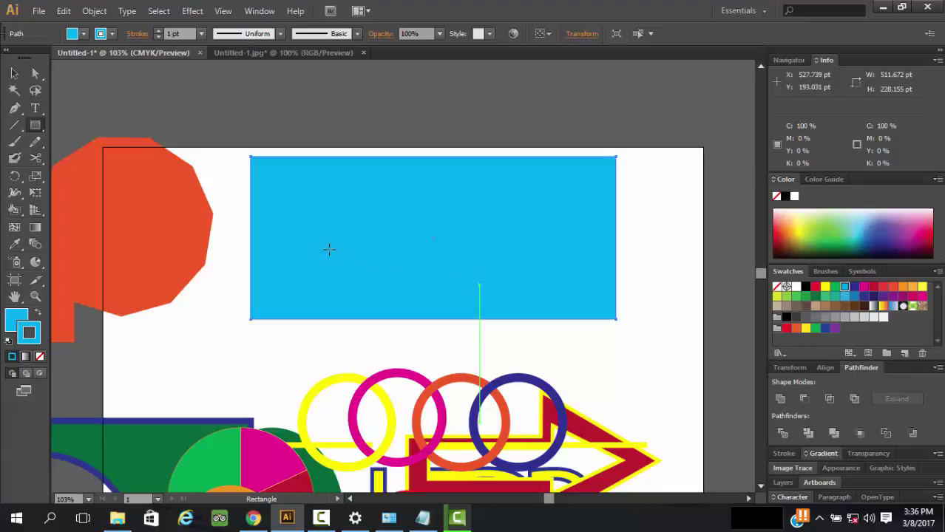
Add the point text LEDP just below the cyan rectangle.
click(36, 109)
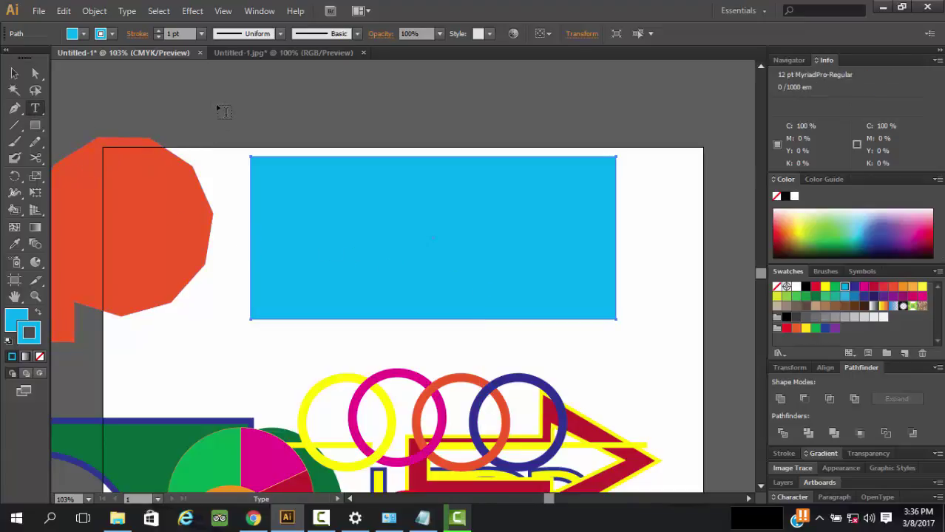
scroll(249, 216, down, 2)
click(261, 302)
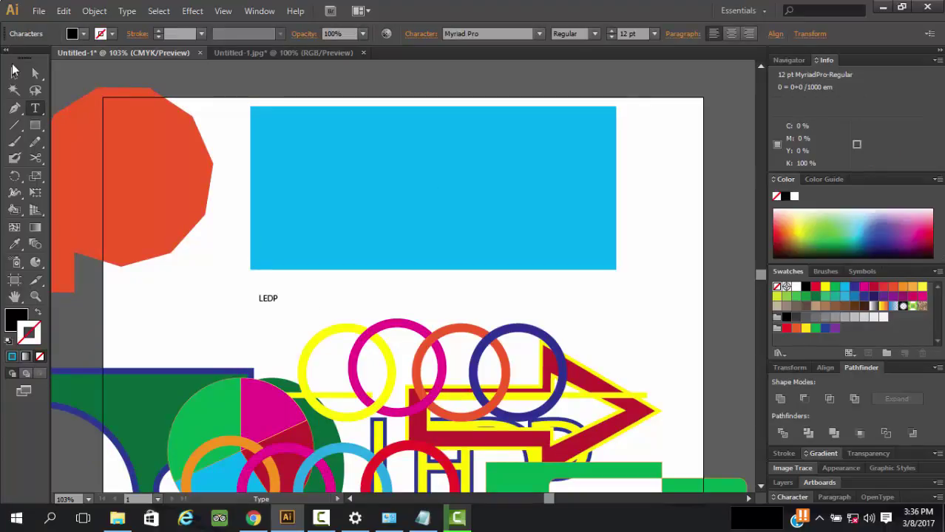
key(Escape)
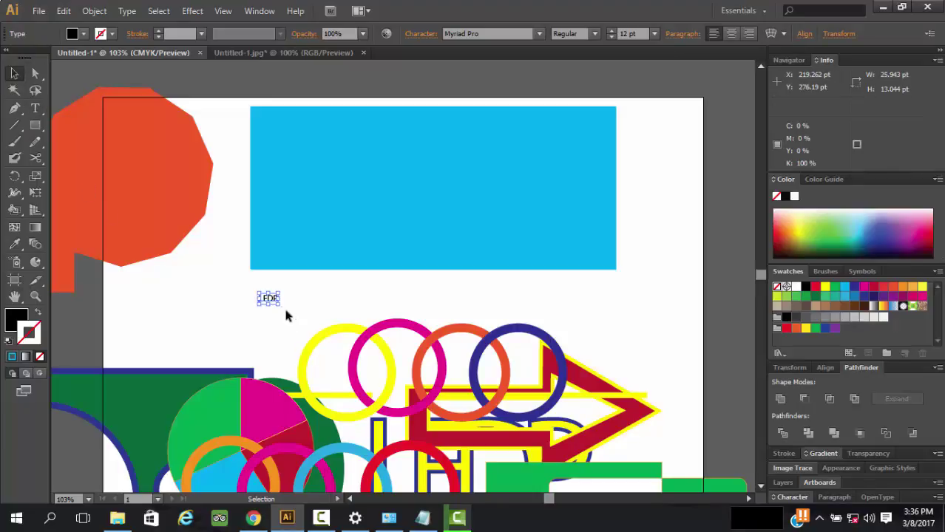
Enlarge the LEDP text to about 440 pt wide and place it over the middle of the cyan rectangle.
drag(280, 305, 501, 427)
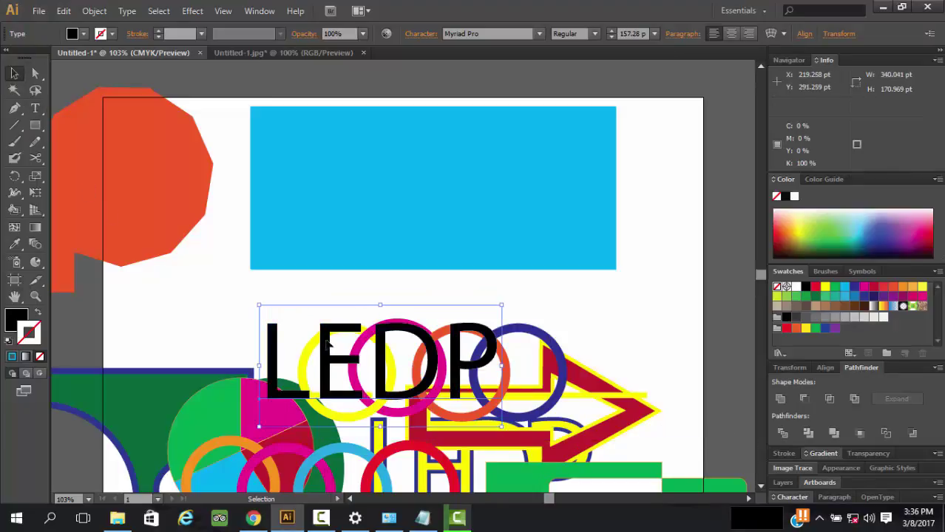
drag(328, 341, 387, 164)
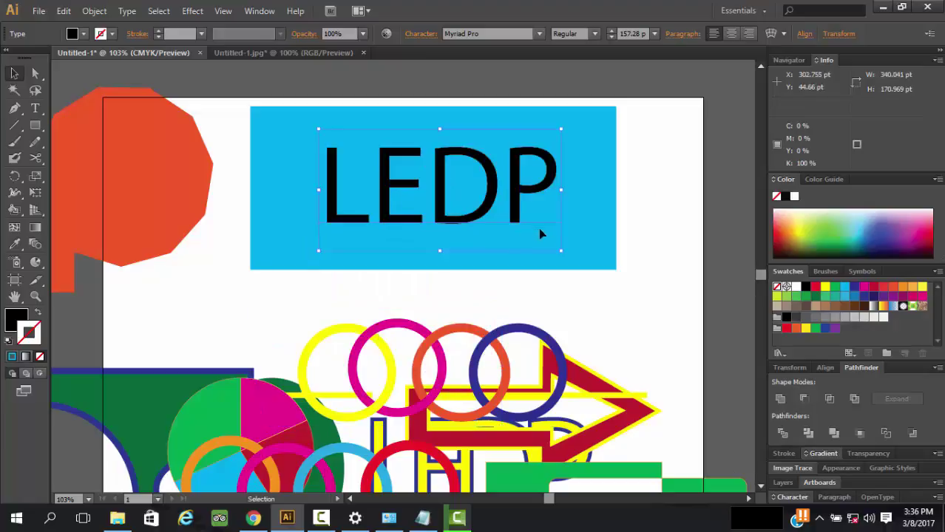
drag(560, 251, 633, 287)
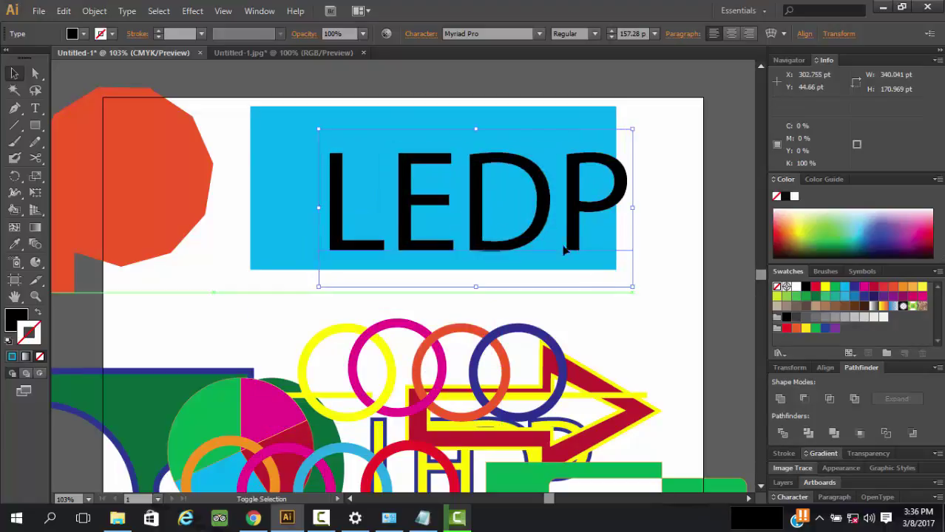
drag(542, 214, 495, 195)
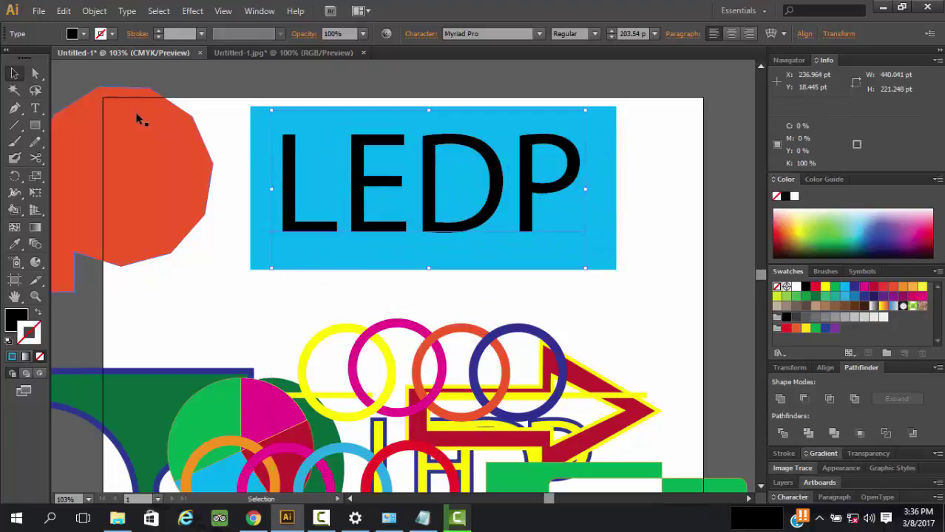
Expand the LEDP text into vector shapes.
click(94, 10)
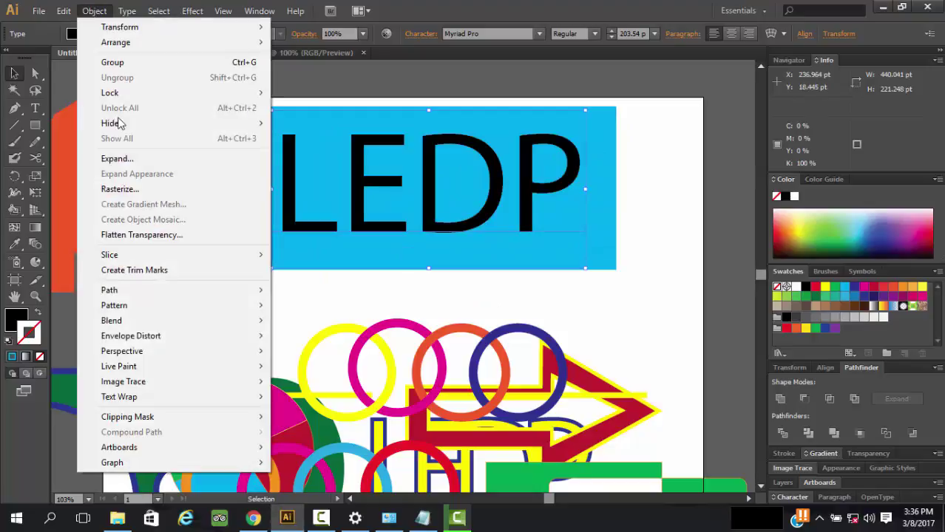
click(137, 158)
click(460, 335)
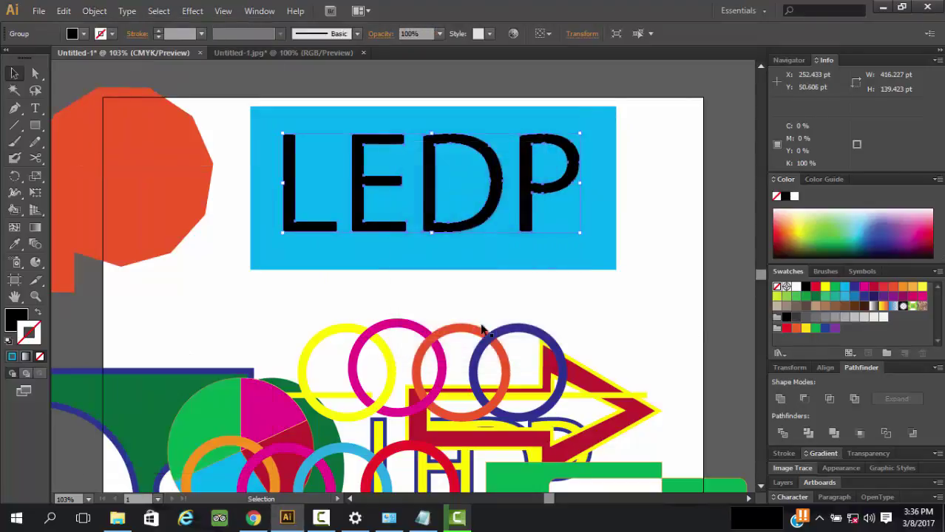
Divide the cyan rectangle along the LEDP letter outlines with Pathfinder Divide.
drag(637, 144, 417, 257)
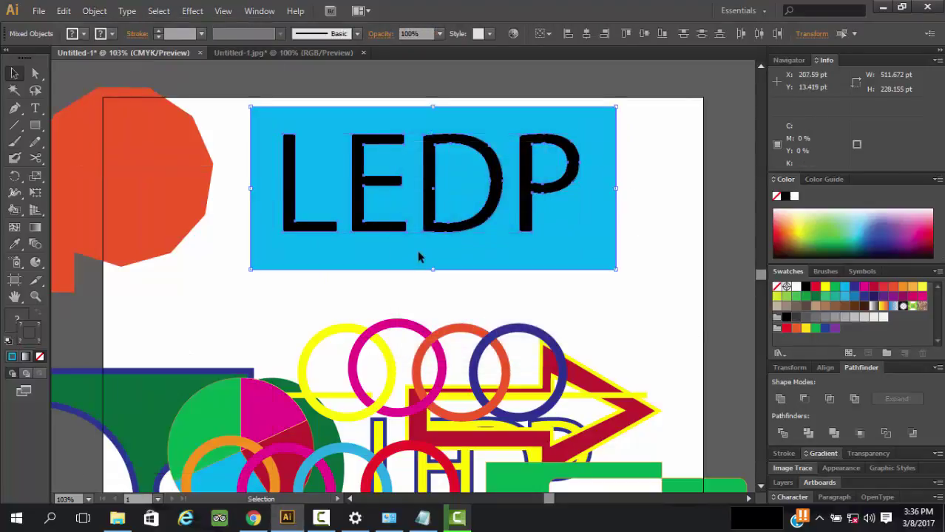
click(783, 434)
click(626, 331)
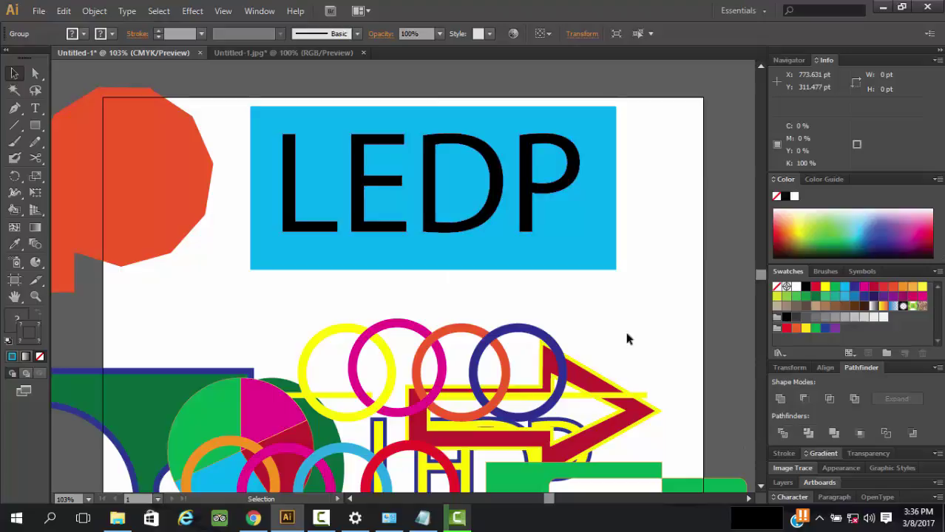
click(362, 187)
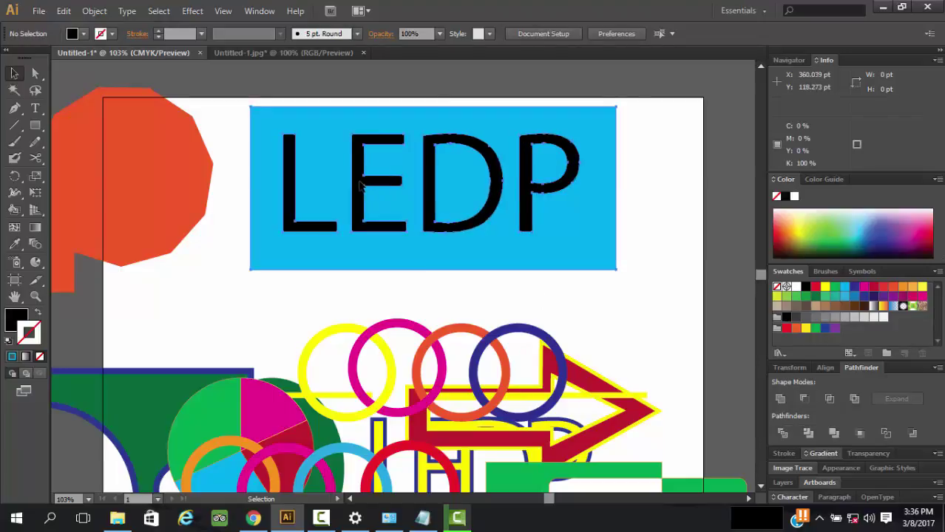
click(654, 247)
click(495, 205)
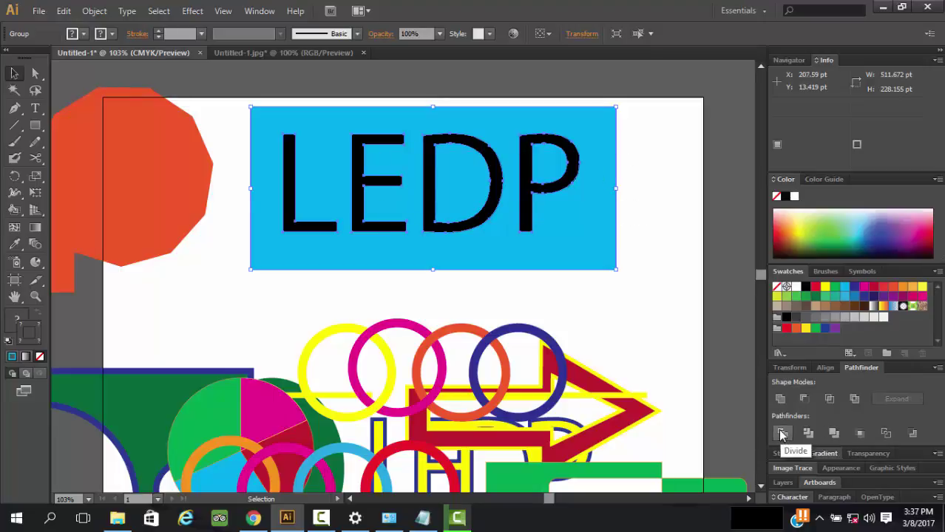
click(668, 232)
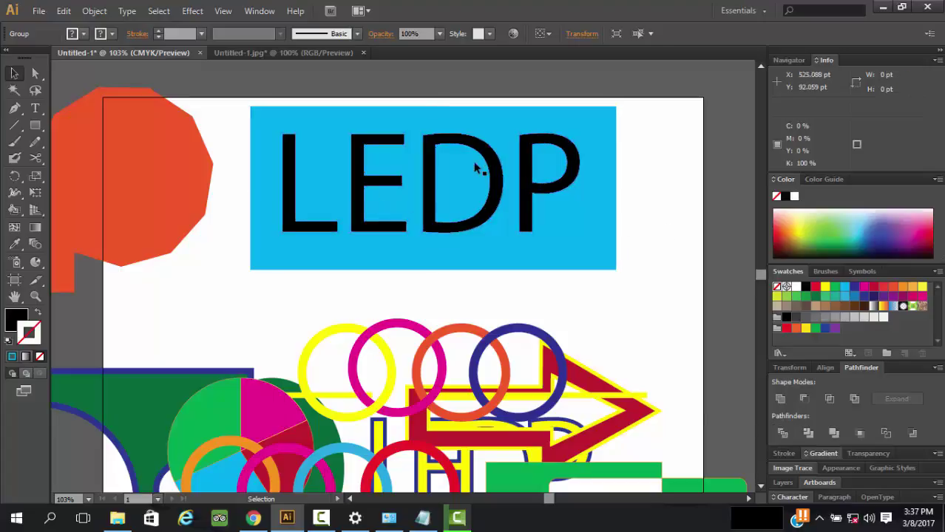
Delete the black L, E, D and P shapes individually to leave letter-shaped holes in the cyan rectangle.
click(36, 73)
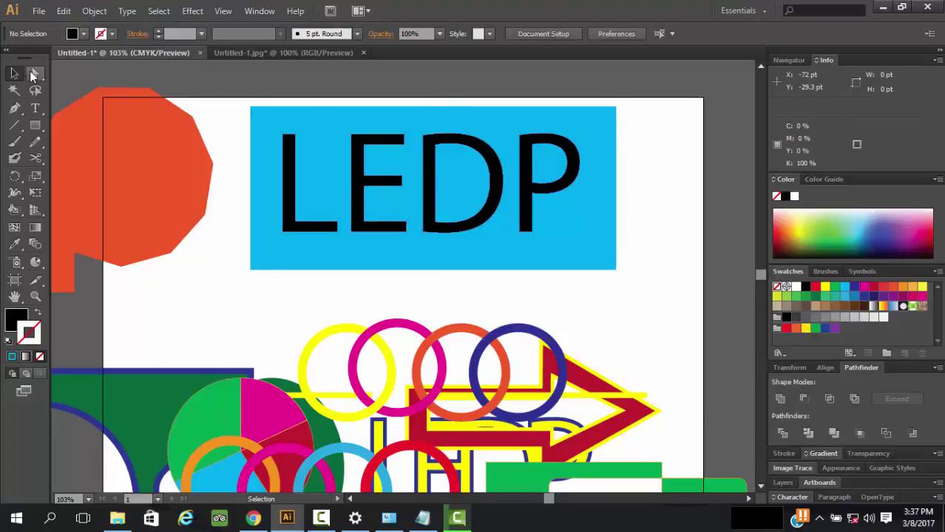
click(290, 171)
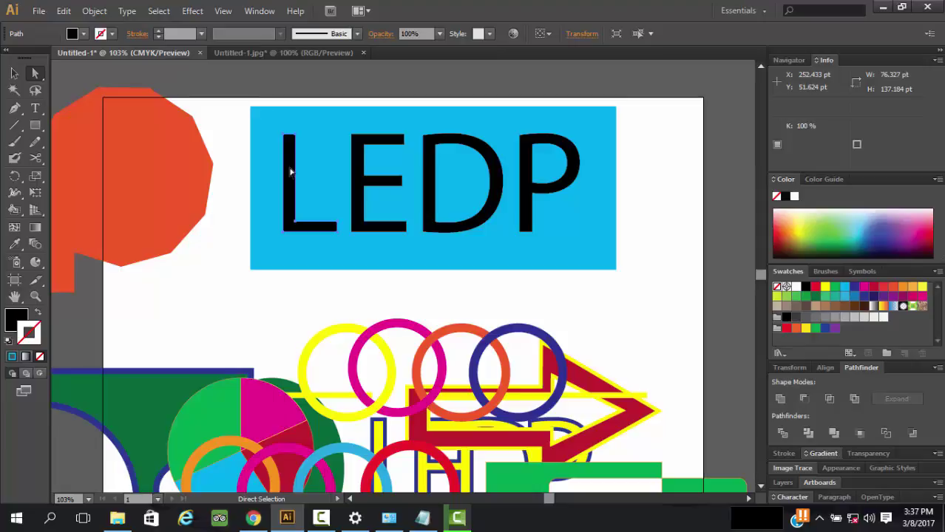
key(Delete)
click(404, 176)
key(Delete)
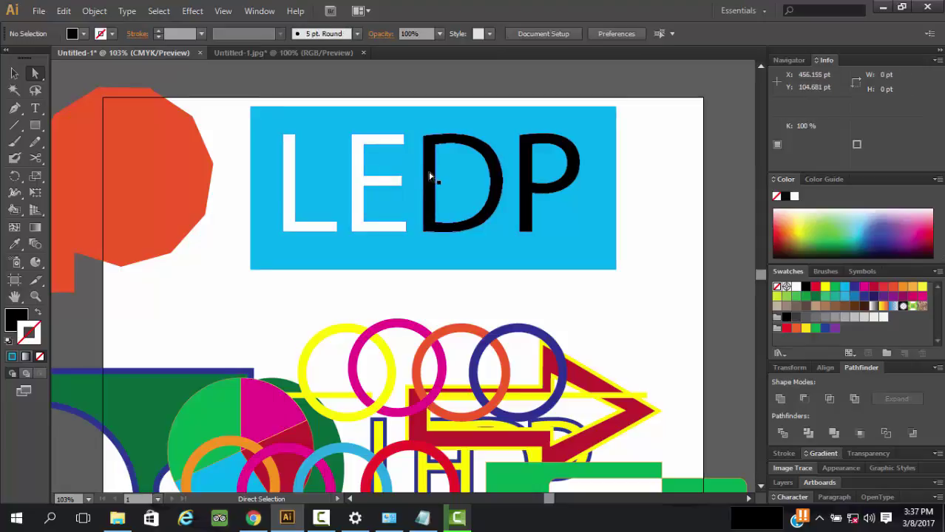
click(430, 176)
key(Delete)
click(526, 183)
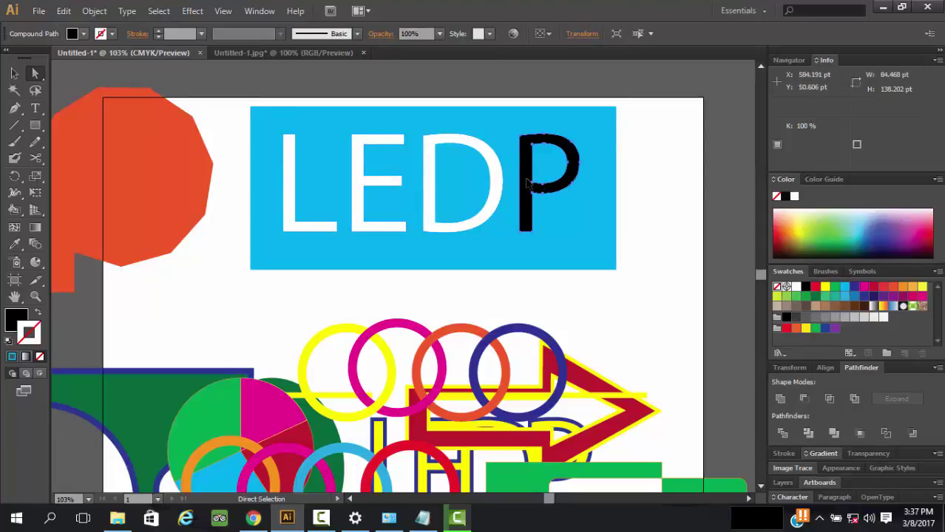
key(Delete)
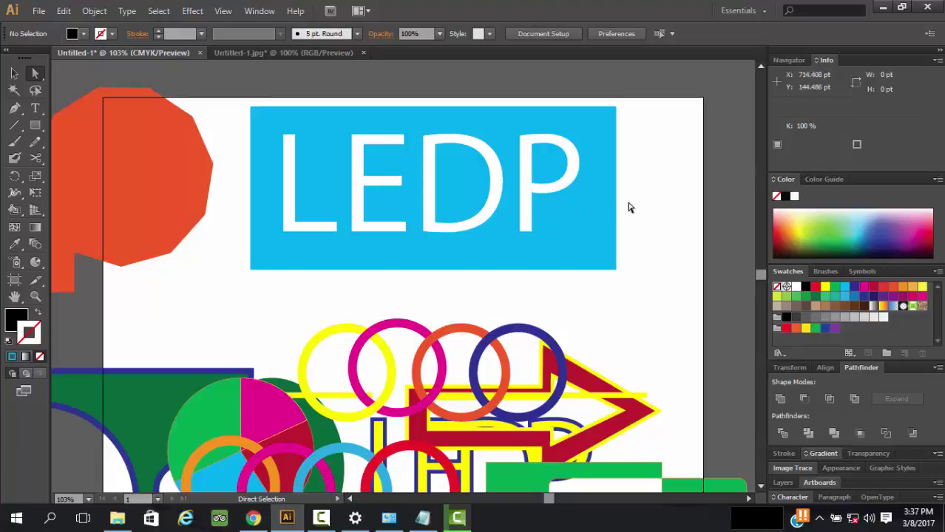
key(v)
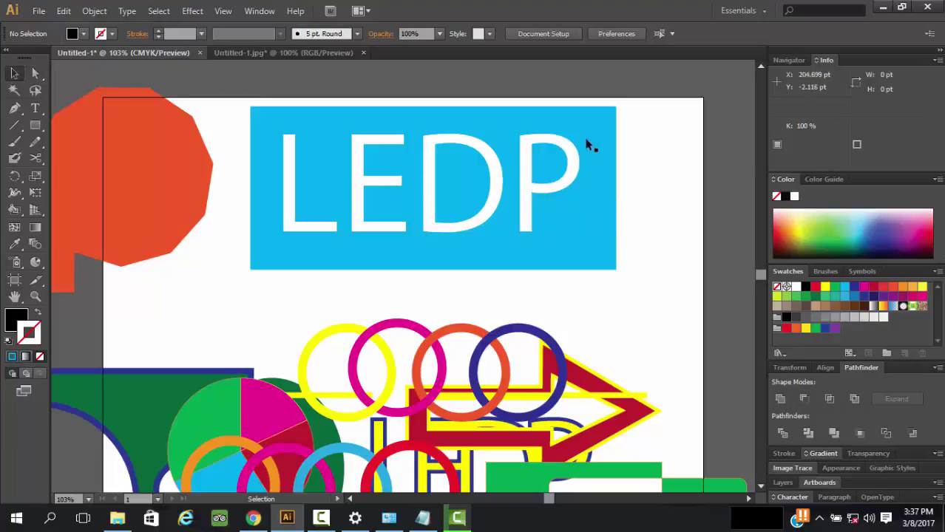
click(555, 164)
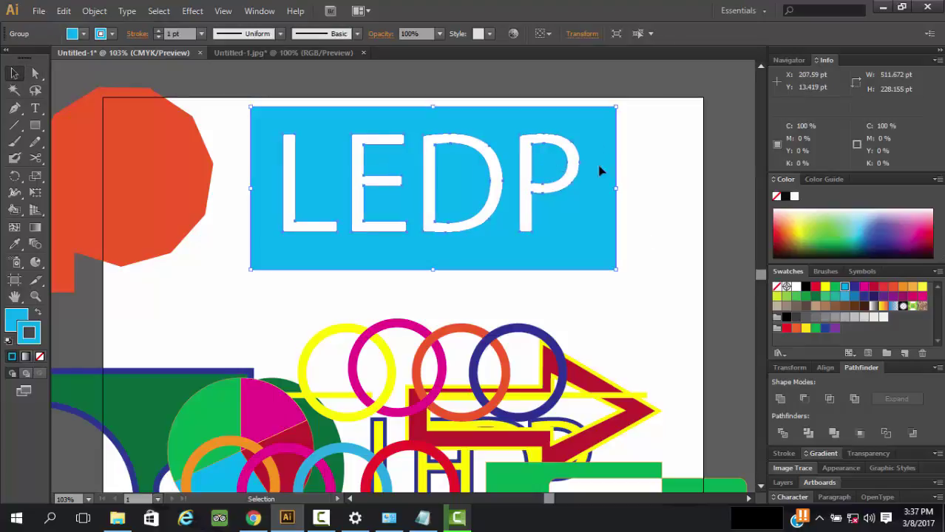
click(626, 190)
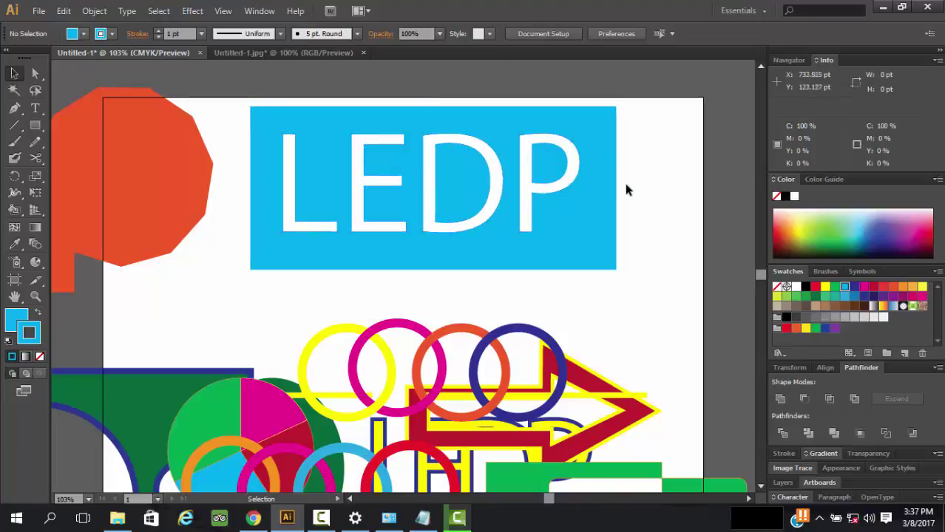
right_click(549, 164)
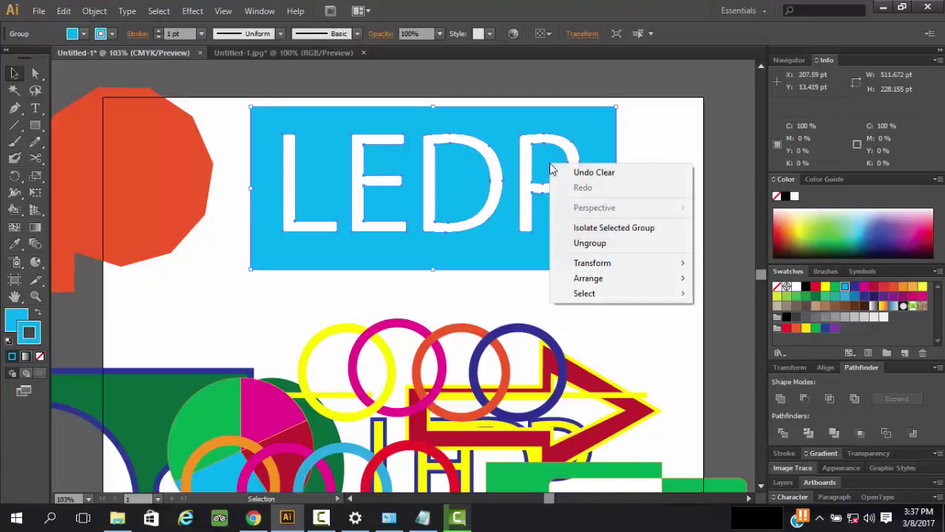
click(647, 160)
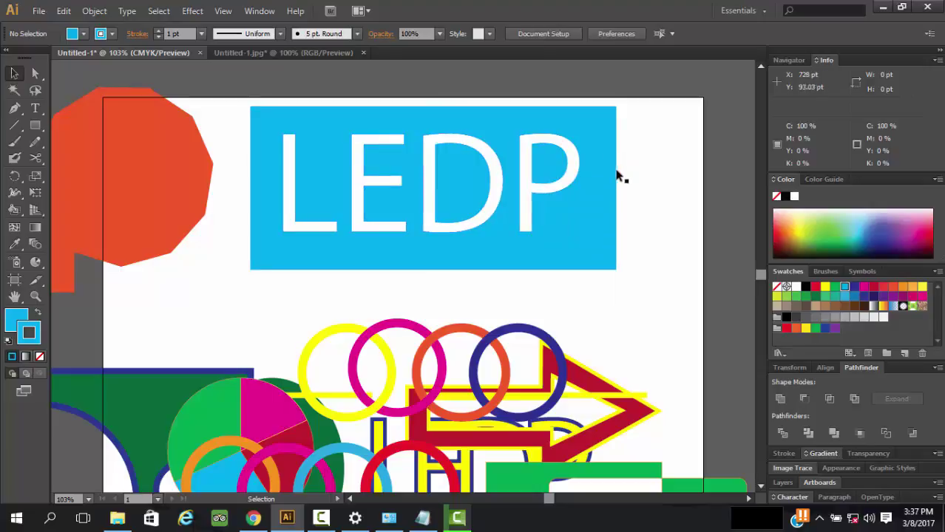
click(538, 233)
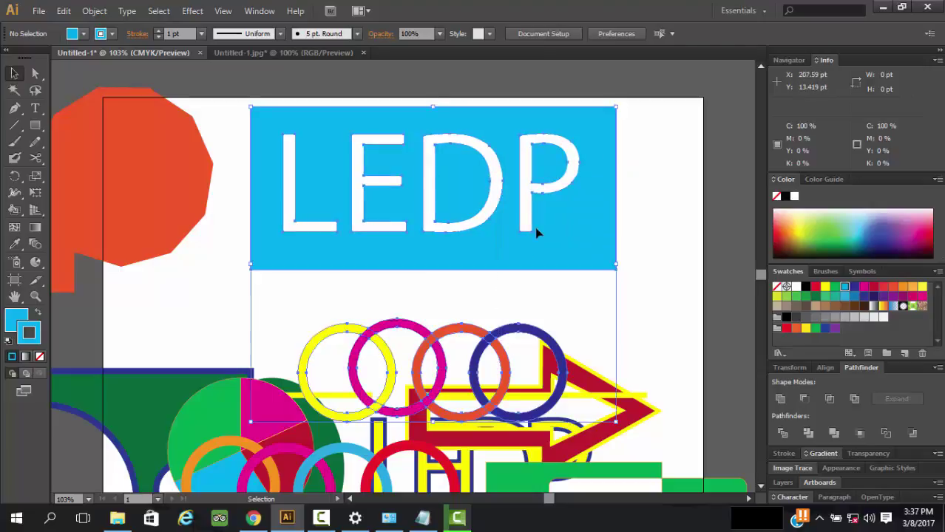
click(619, 219)
Move the LEDP cut-out down over the four rings and back up into the empty area above them.
click(587, 212)
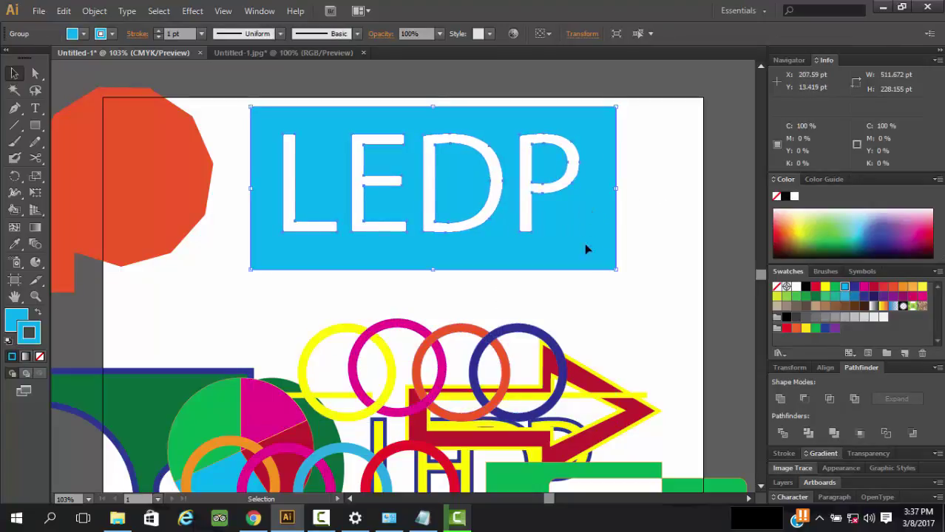
drag(585, 249, 574, 334)
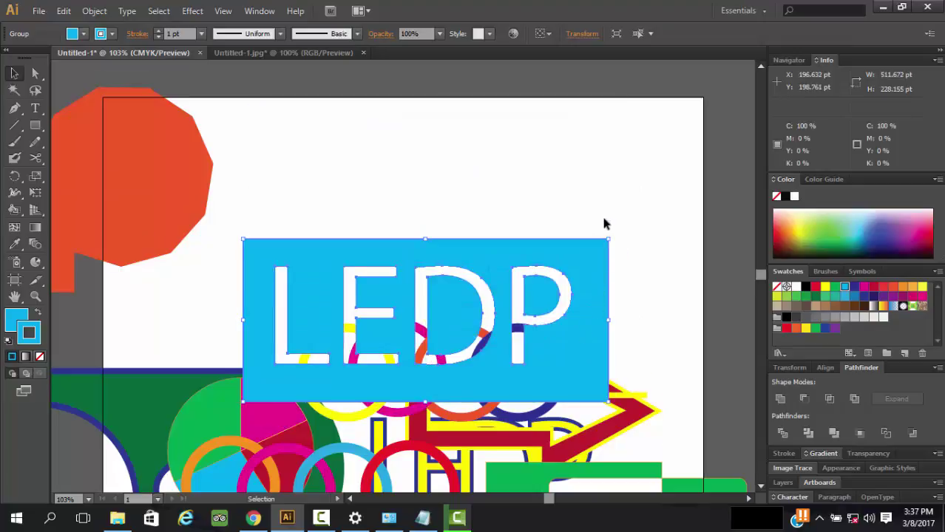
scroll(613, 167, down, 1)
scroll(613, 164, up, 1)
drag(580, 261, 612, 158)
click(640, 147)
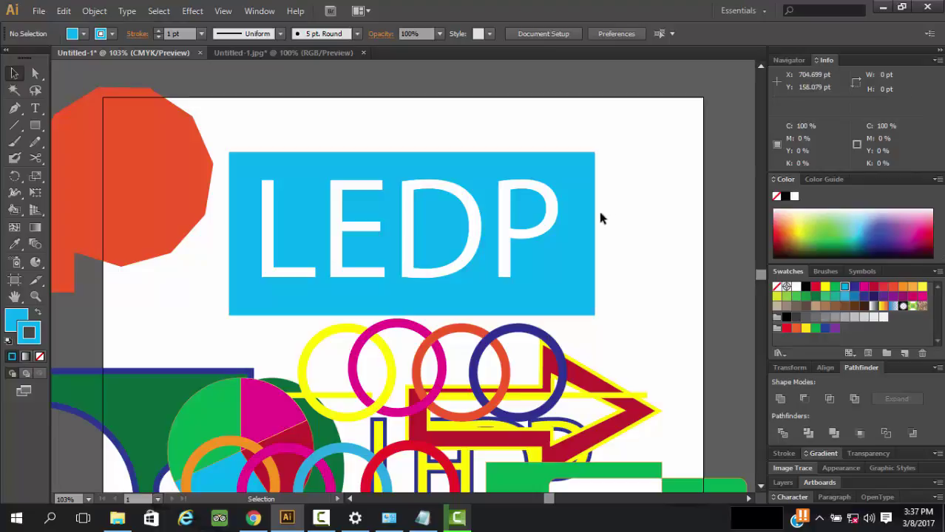
Reposition the LEDP cut-out within the empty area near the artboard's top edge.
drag(583, 182, 593, 142)
click(653, 163)
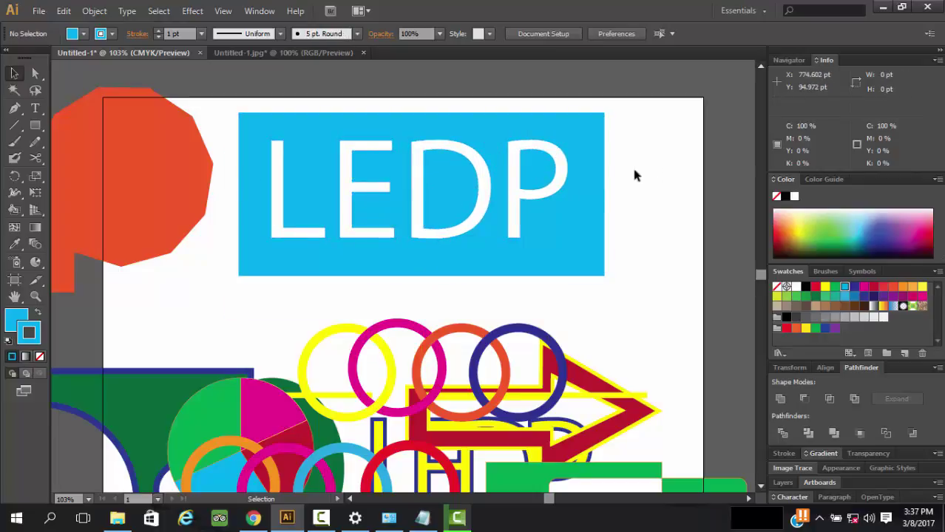
click(587, 185)
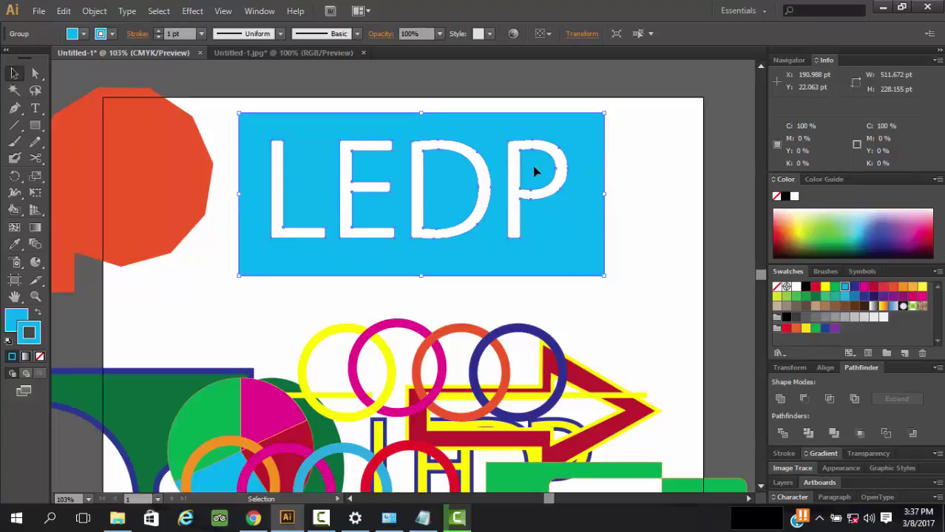
drag(536, 170, 454, 194)
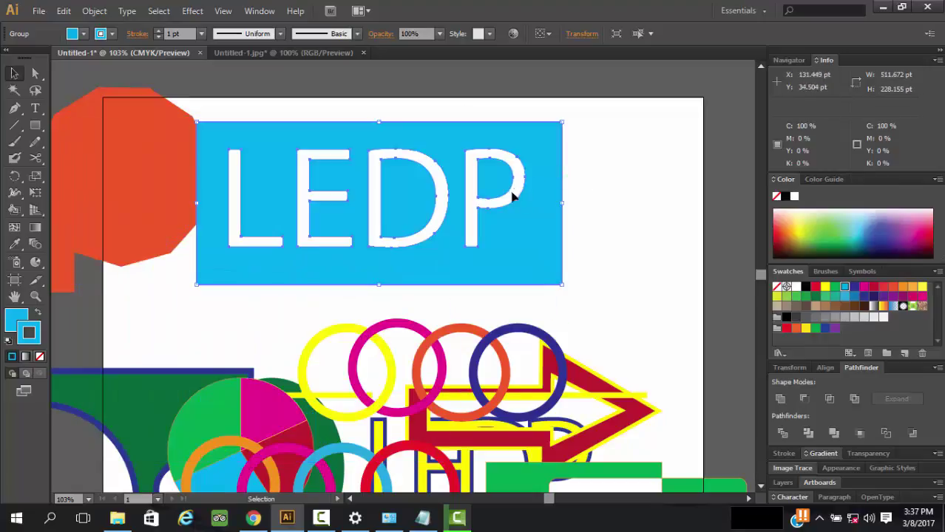
drag(521, 186, 625, 179)
click(625, 180)
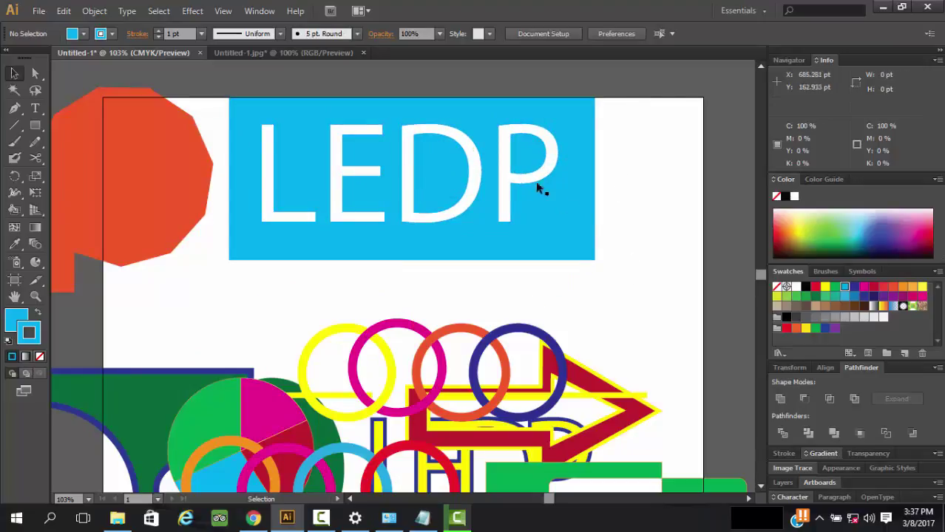
Place the LEDP cut-out over the upper row of four rings so the artwork shows through the letters.
click(548, 222)
drag(543, 228, 531, 427)
scroll(626, 207, down, 2)
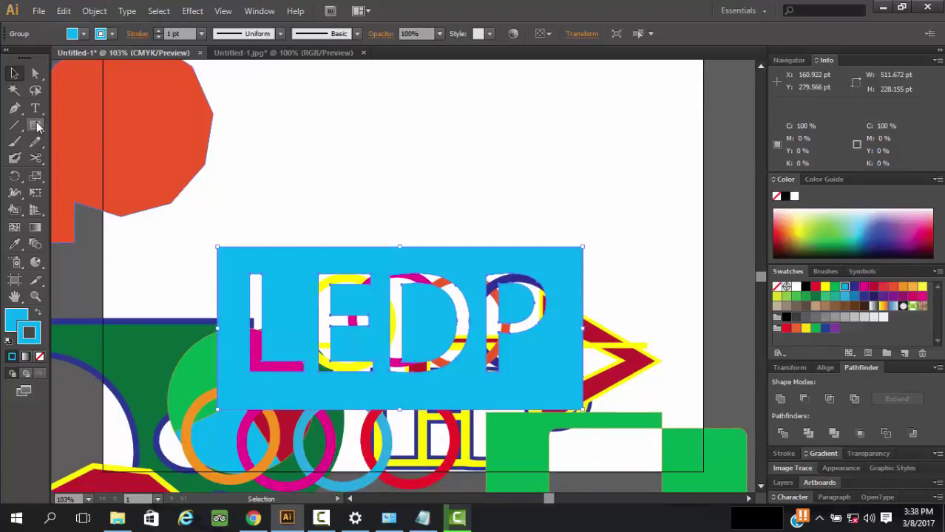
Draw a cyan rectangle about 175 by 147 pt above the LEDP cut-out and move it across the artboard's left edge, below the orange polygon.
drag(35, 125, 97, 122)
drag(344, 107, 468, 212)
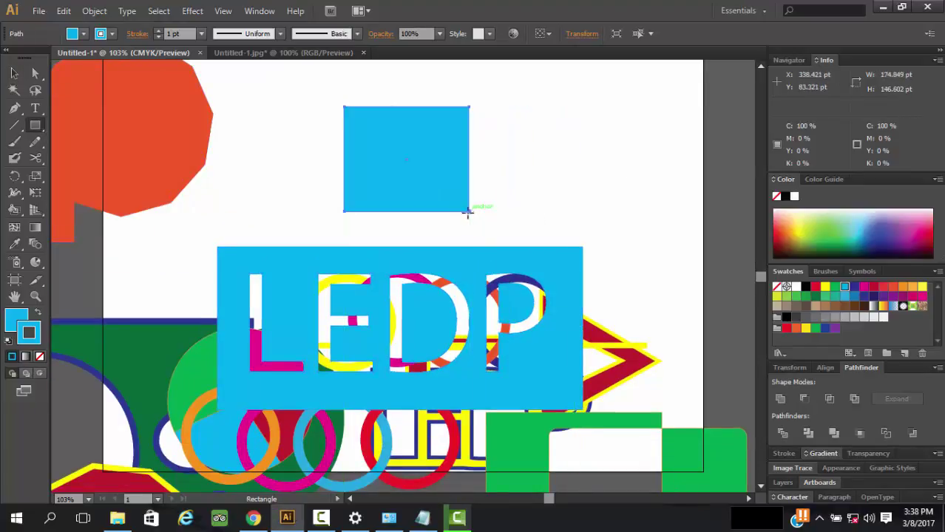
key(v)
drag(354, 106, 60, 242)
click(429, 289)
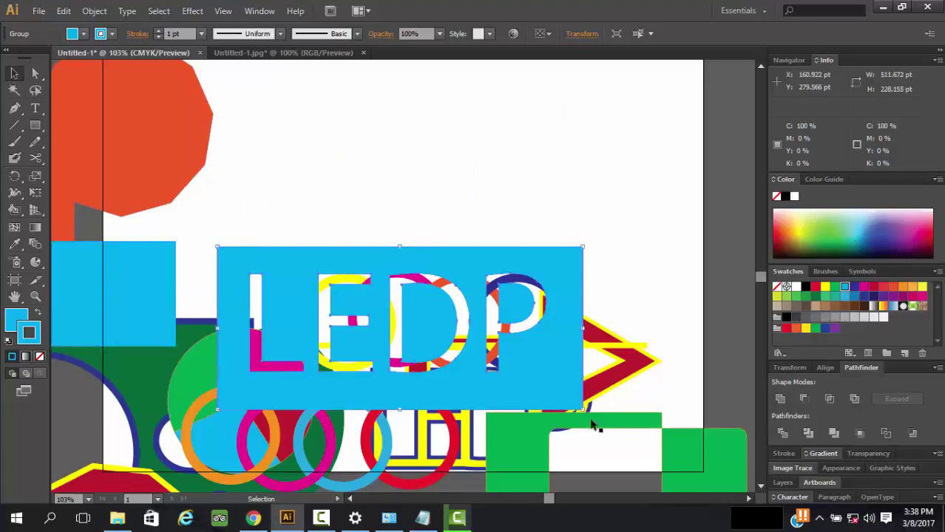
Switch to Camtasia's Rendering Project window to check the video rendering progress.
click(457, 518)
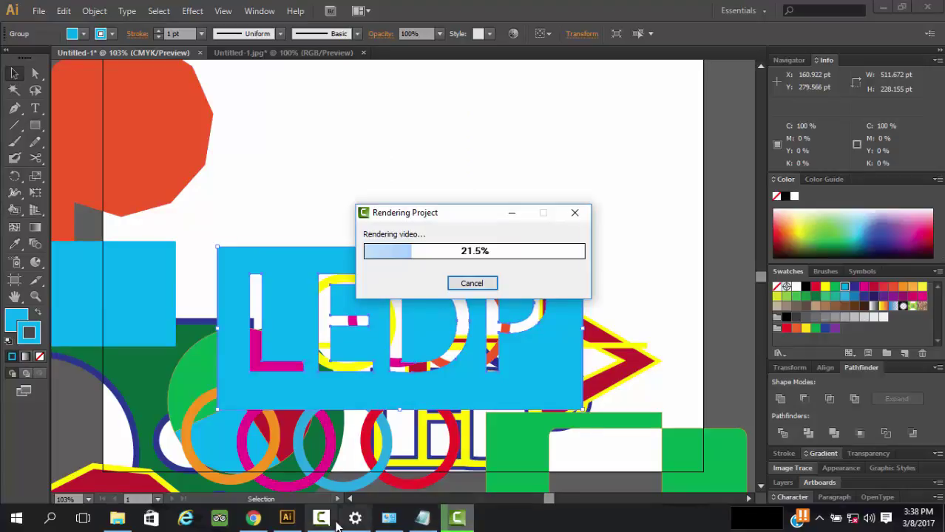